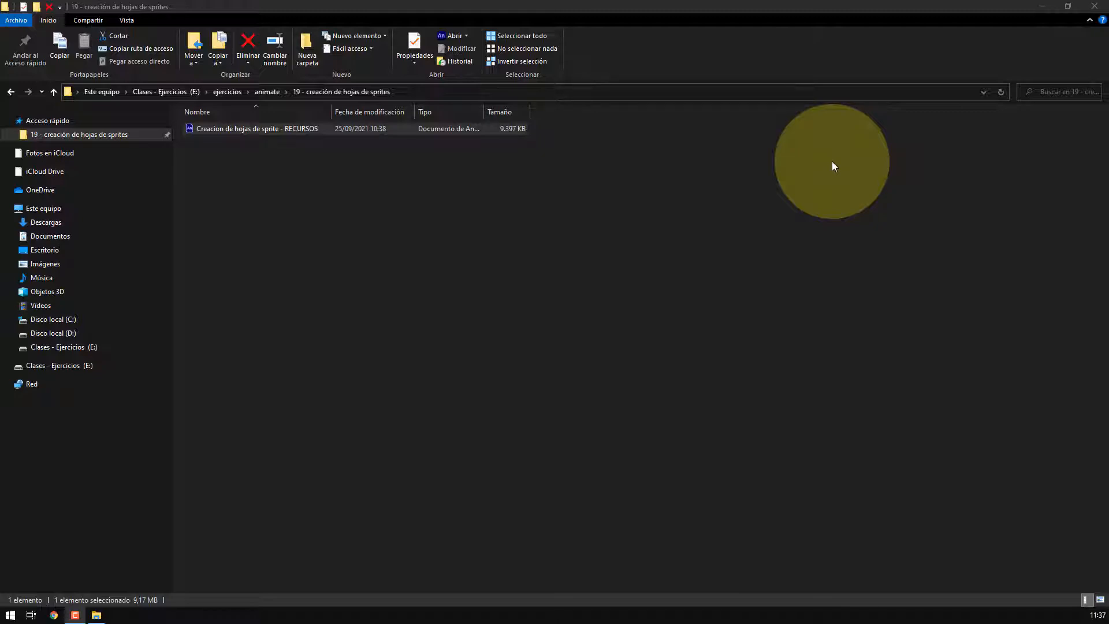
Switch from the file explorer to Animate, then over to the class presentation slides
key("alt+Tab")
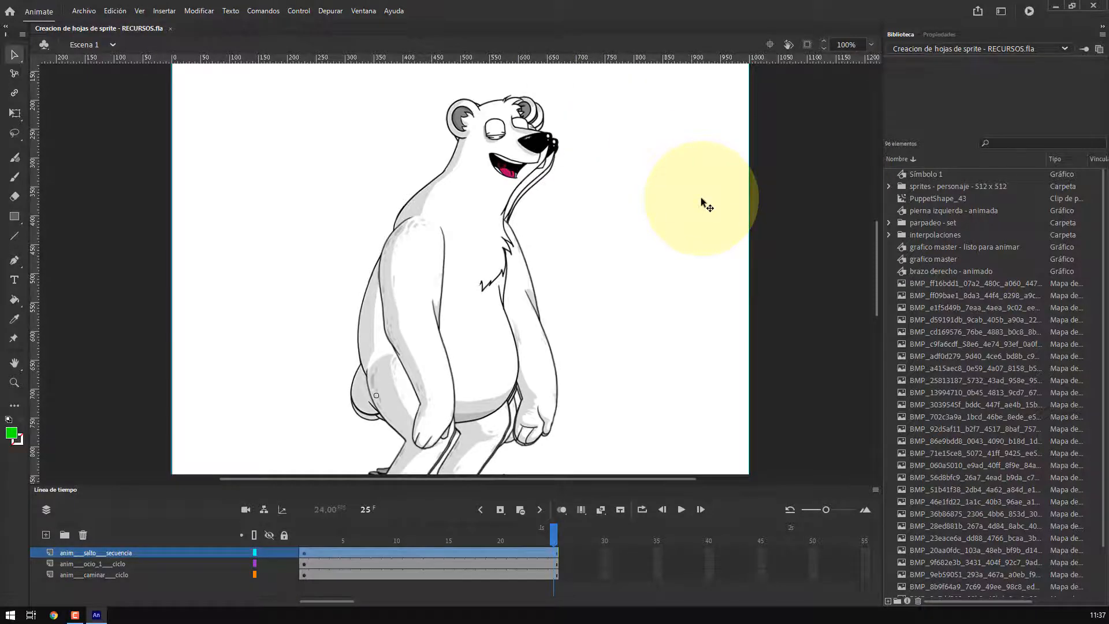
key("ctrl+2")
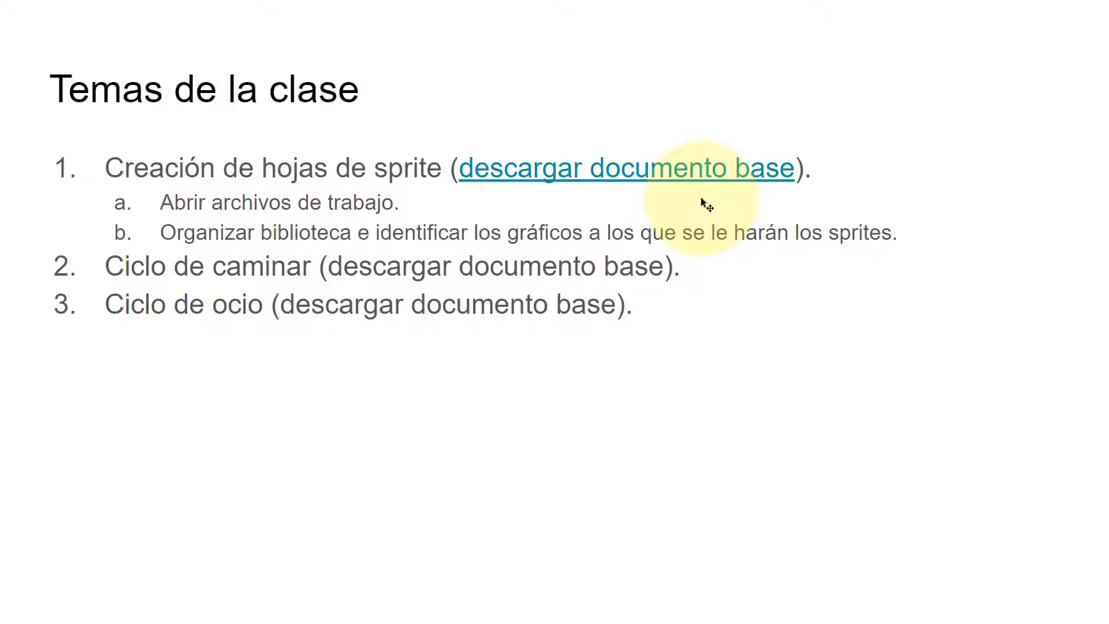
Page through the presentation slides on creating sprite sheets and exporting a PNG image sequence from Animate
key("Right")
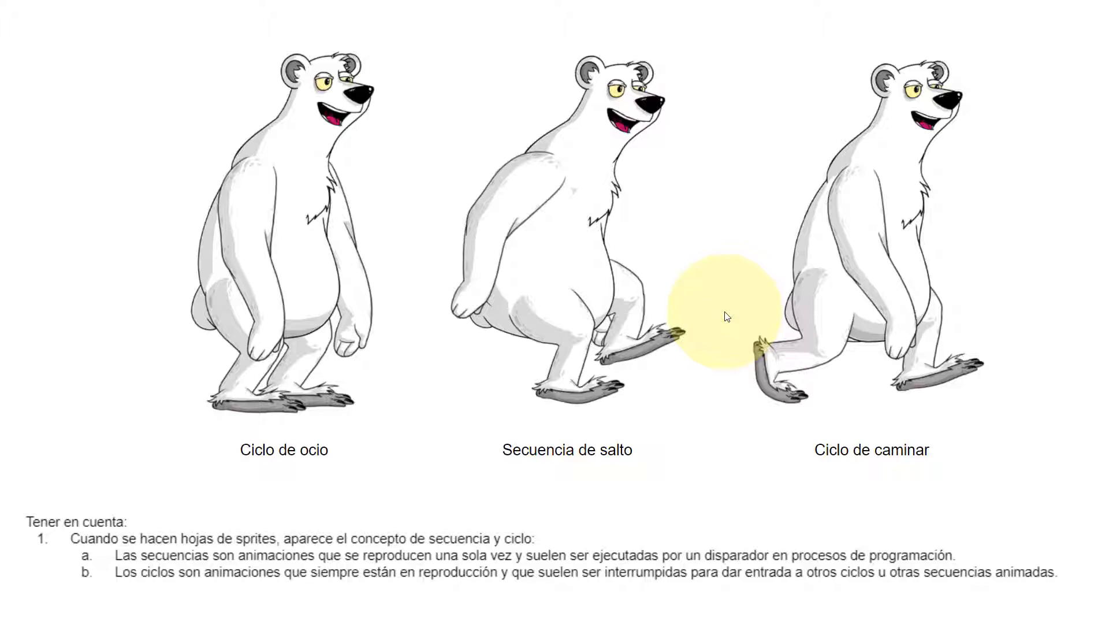
key("Right")
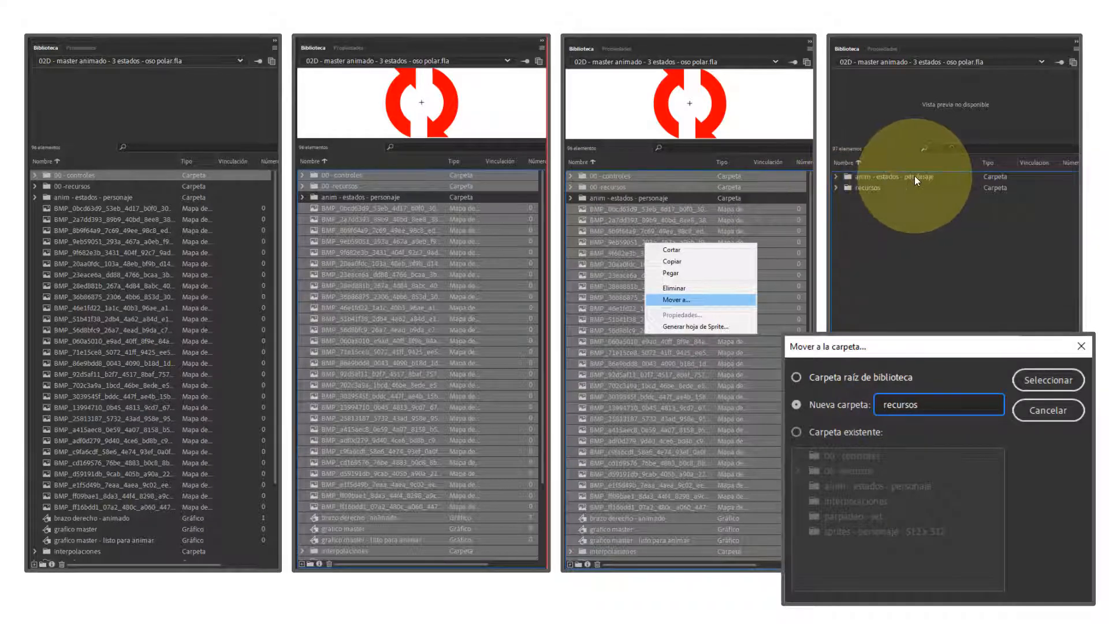
left_click(661, 195)
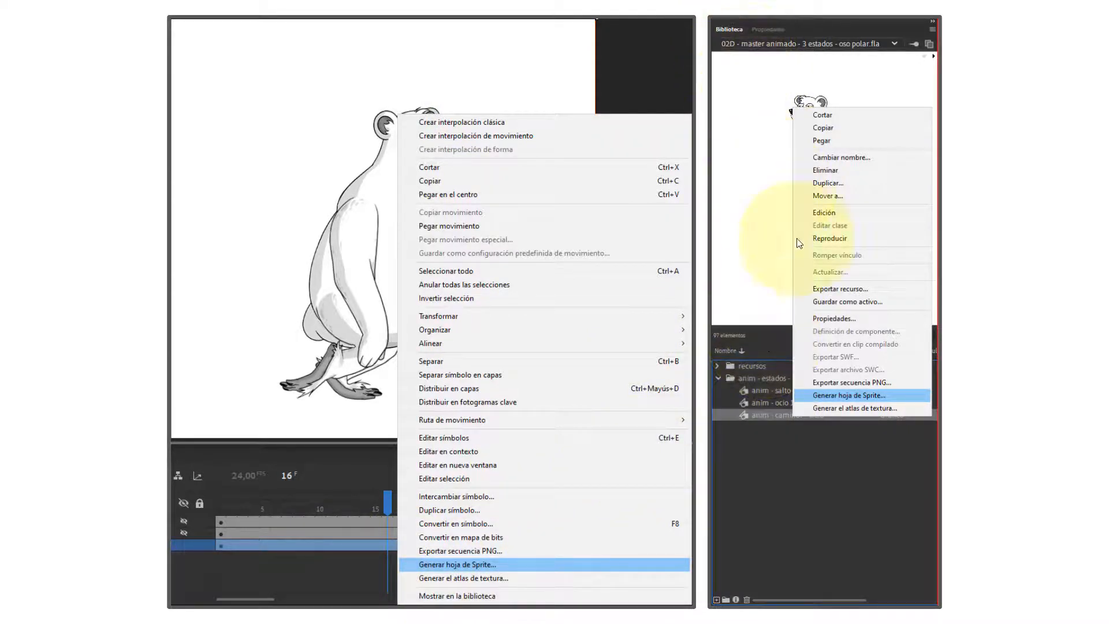
left_click(854, 390)
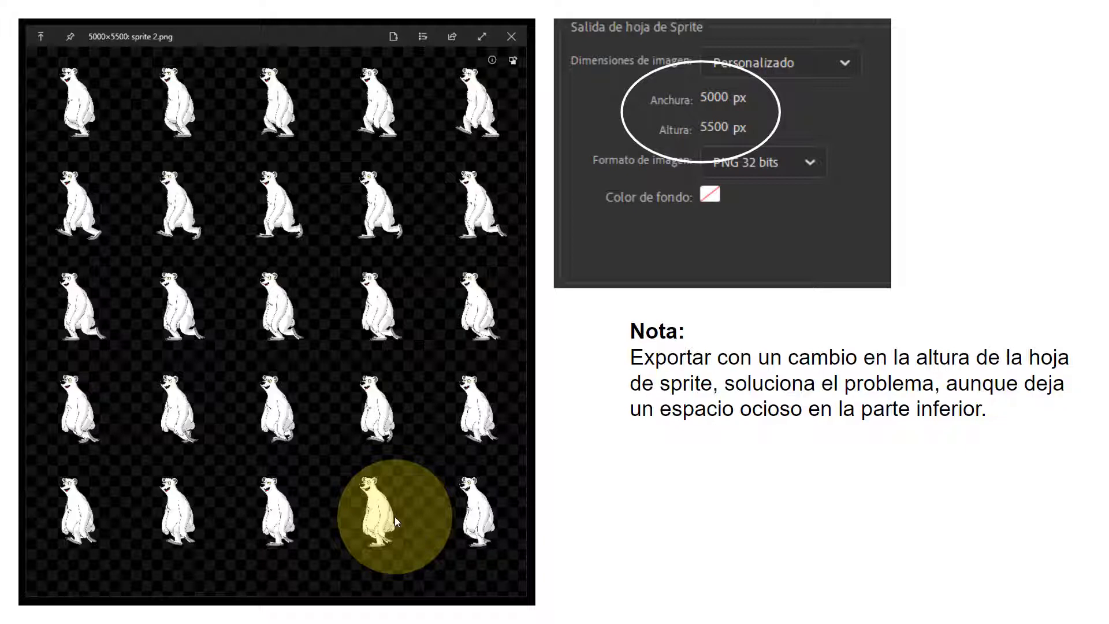
key("Right")
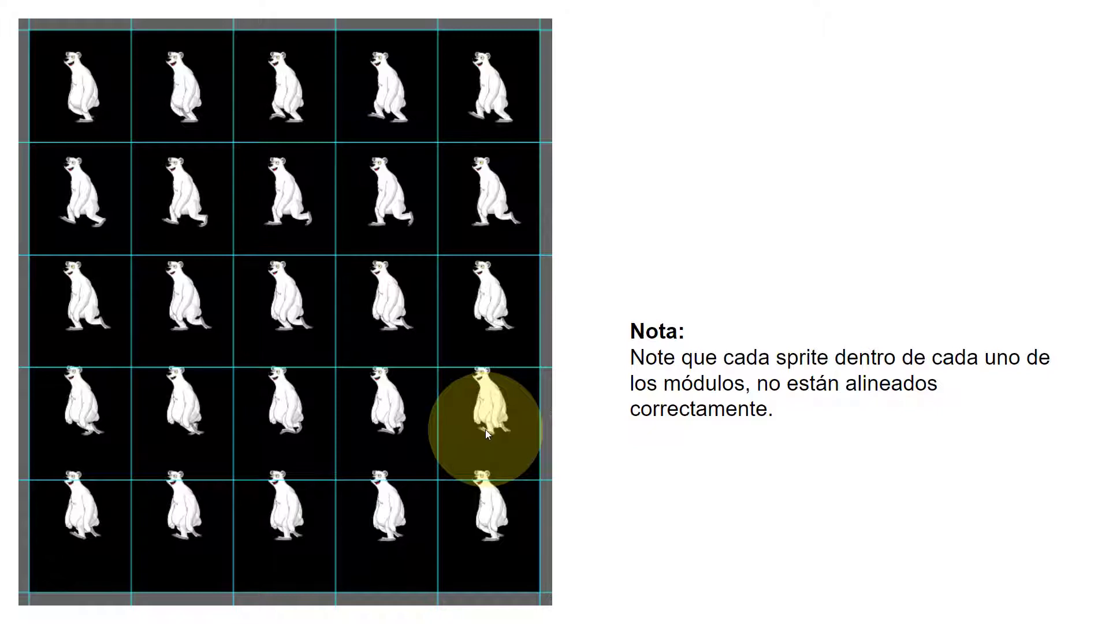
key("Right")
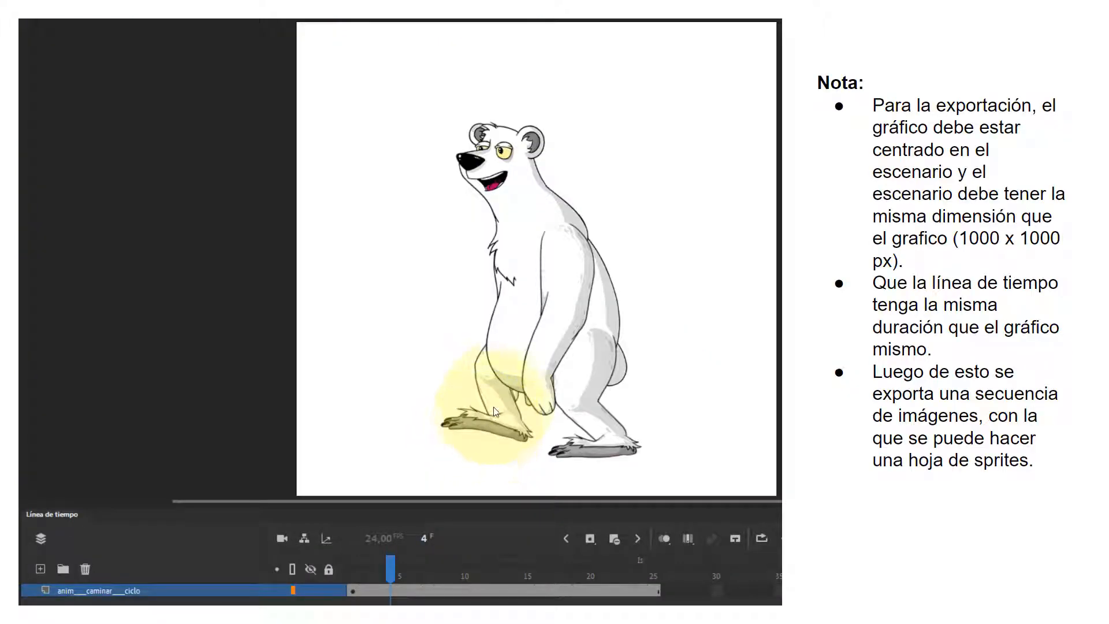
key("Left")
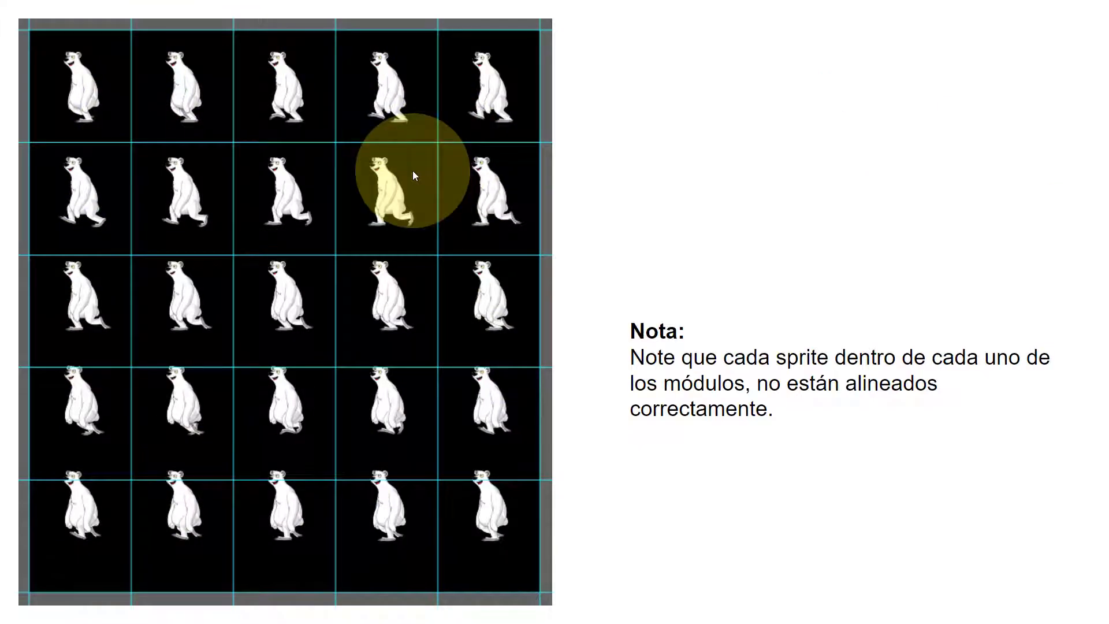
key("Right")
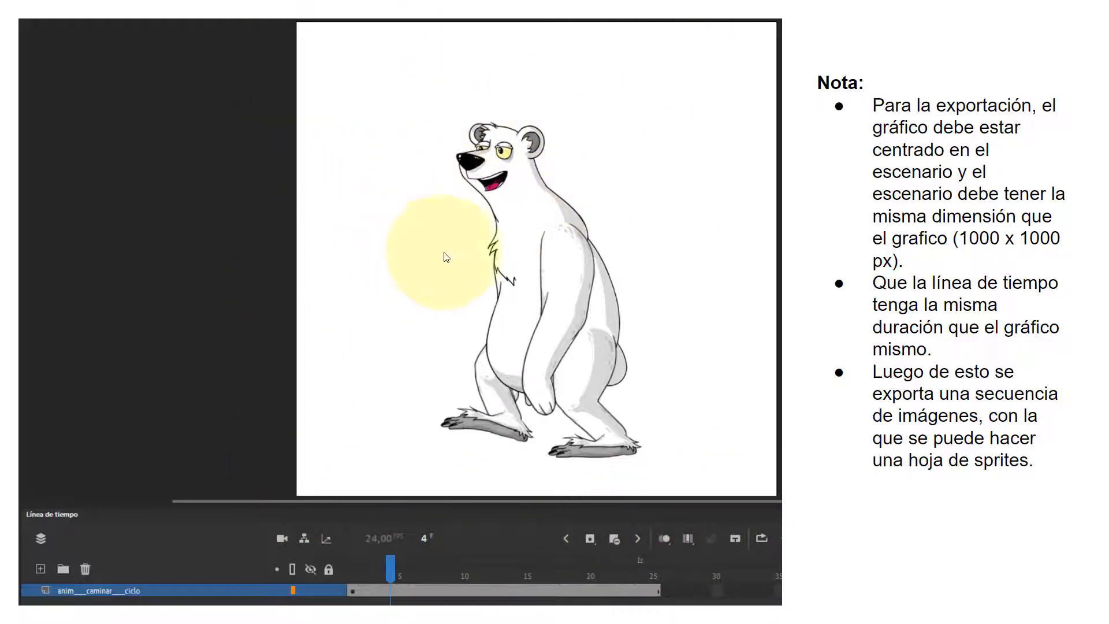
key("Right")
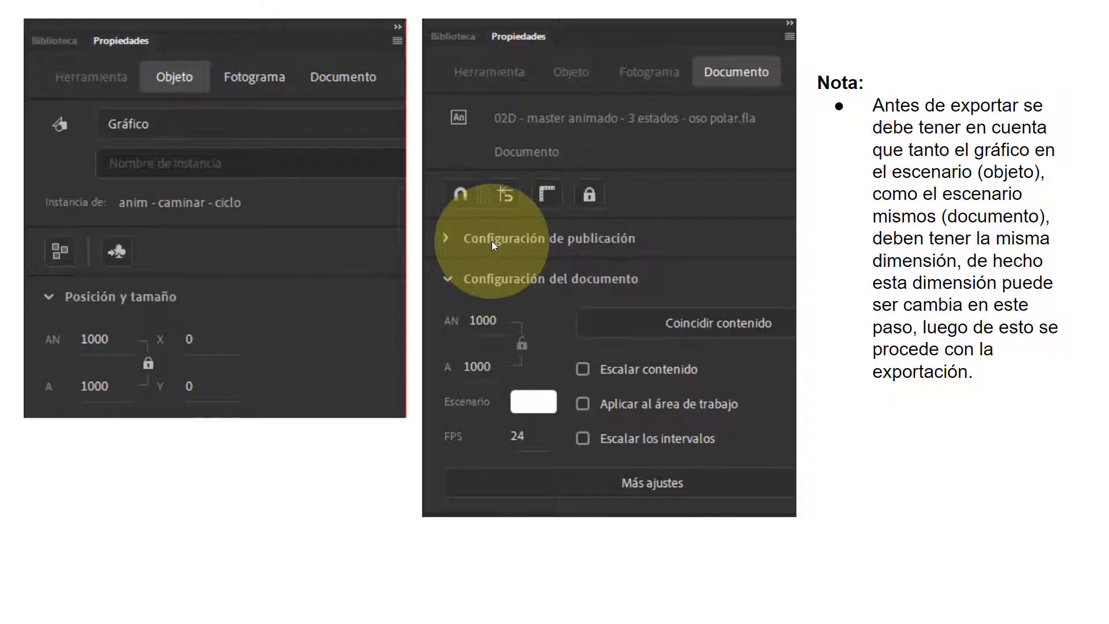
key("Right")
key("Right")
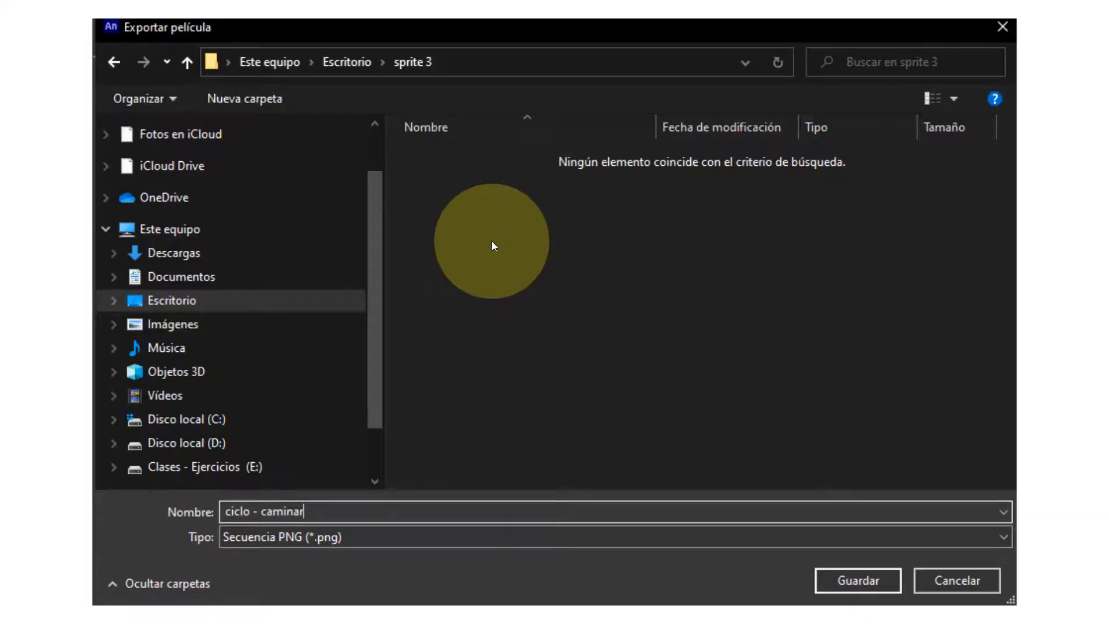
key("Left")
key("Left")
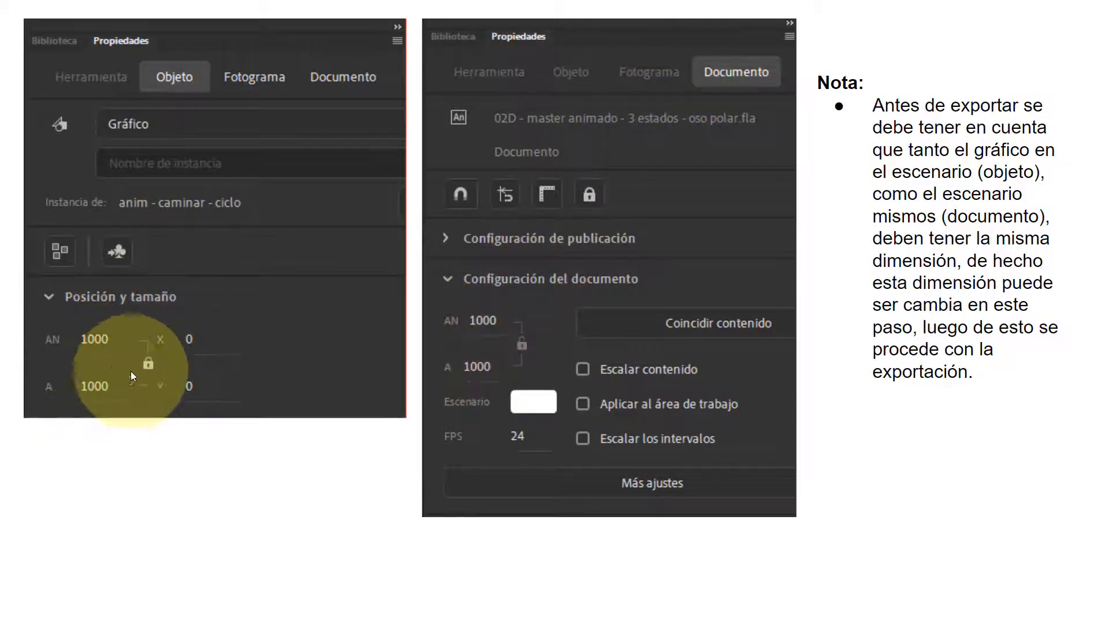
left_click(600, 279)
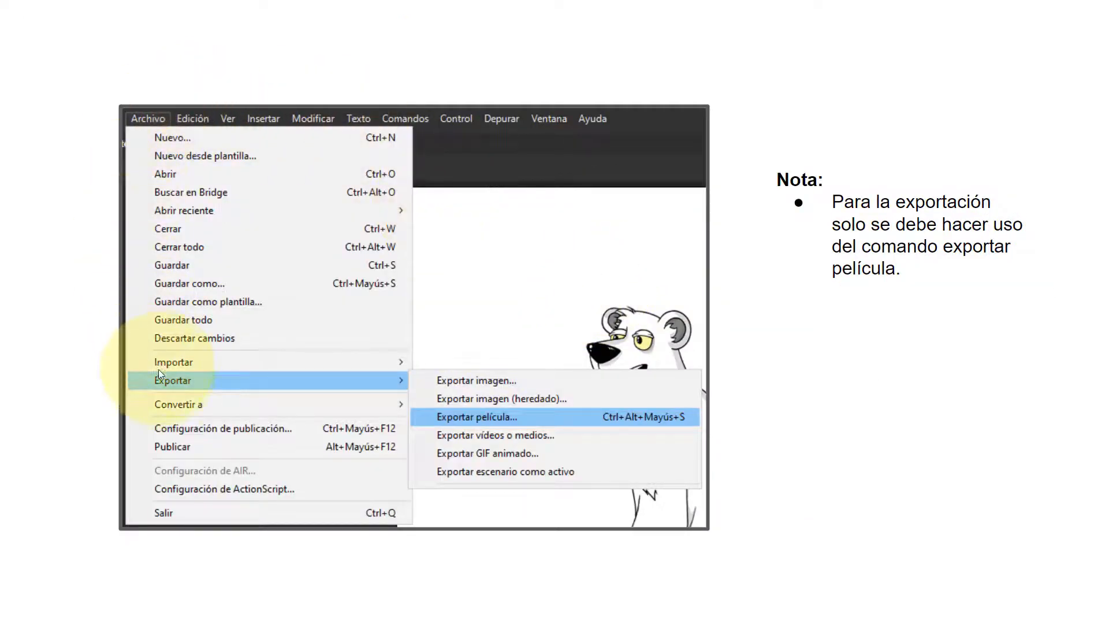
left_click(530, 423)
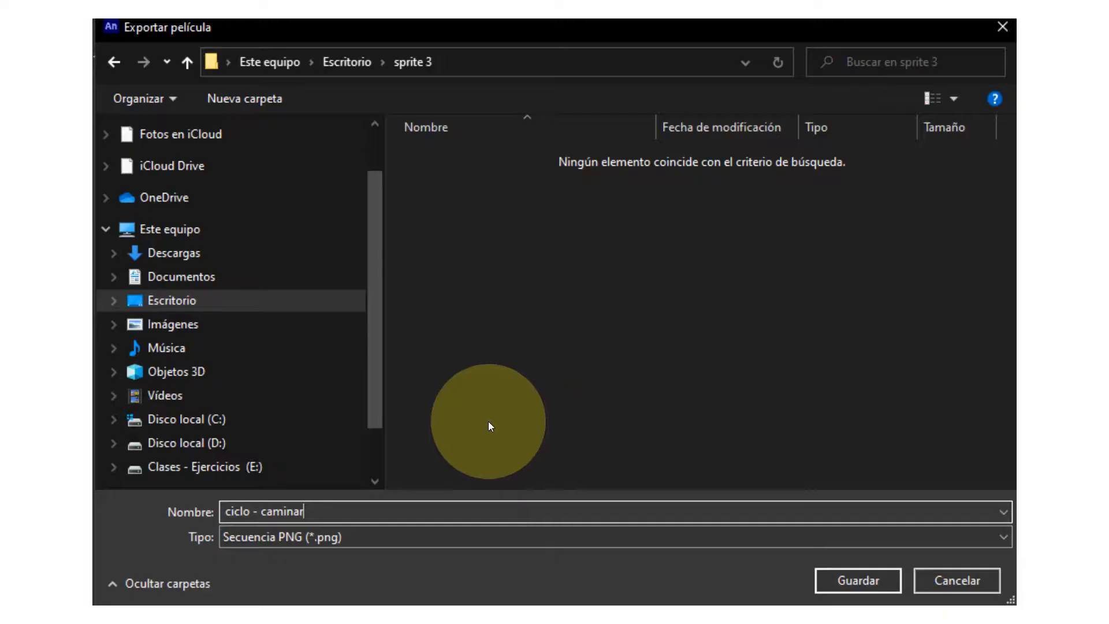
left_click(280, 542)
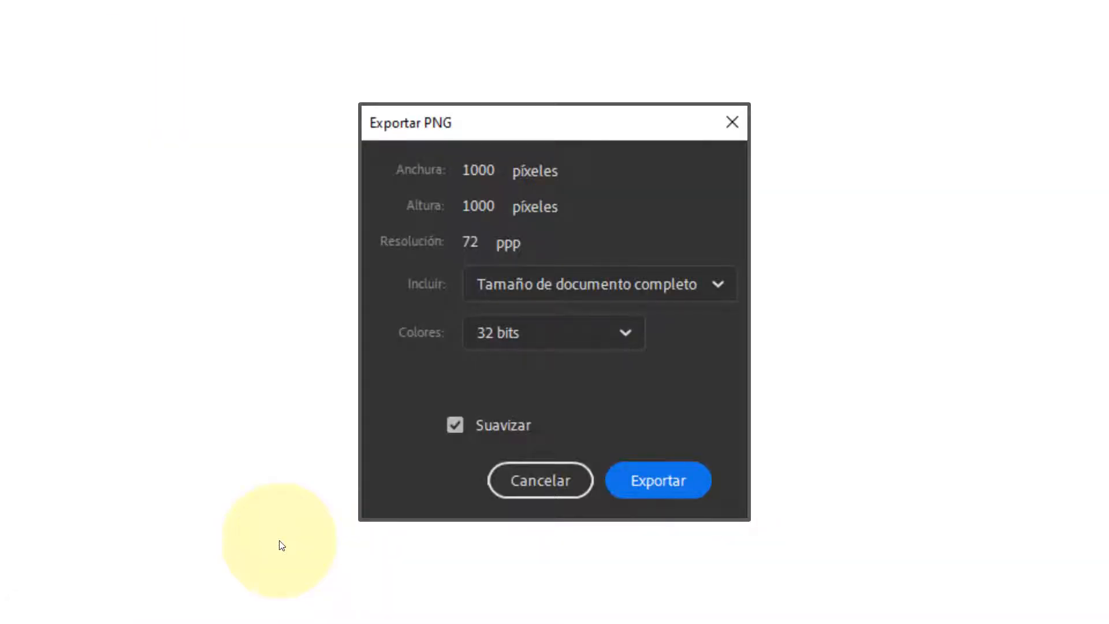
left_click(429, 165)
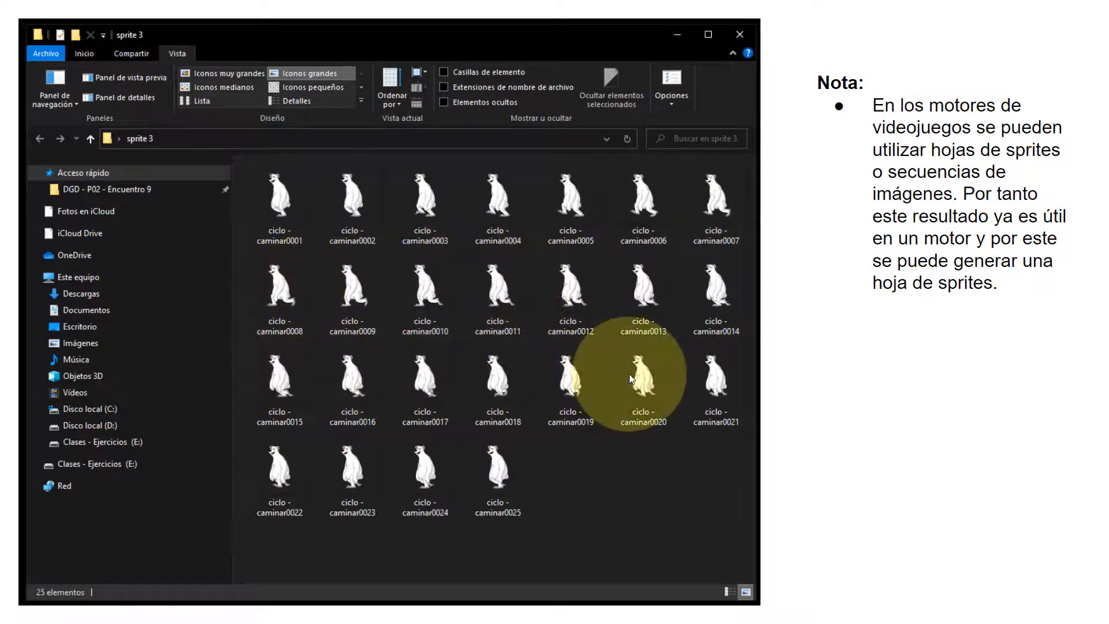
left_click(472, 274)
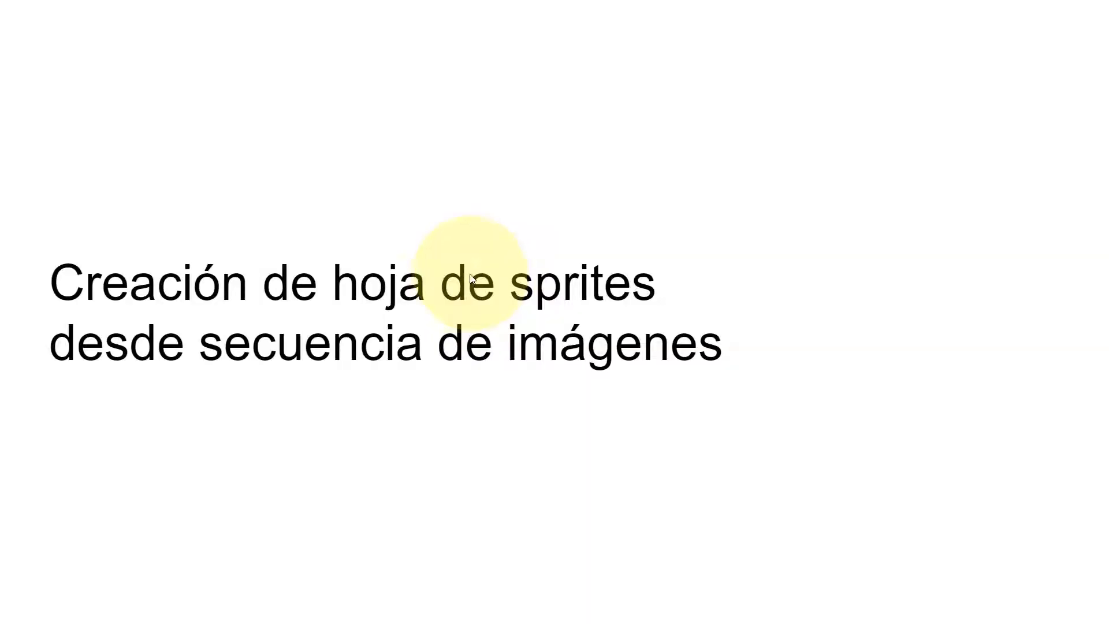
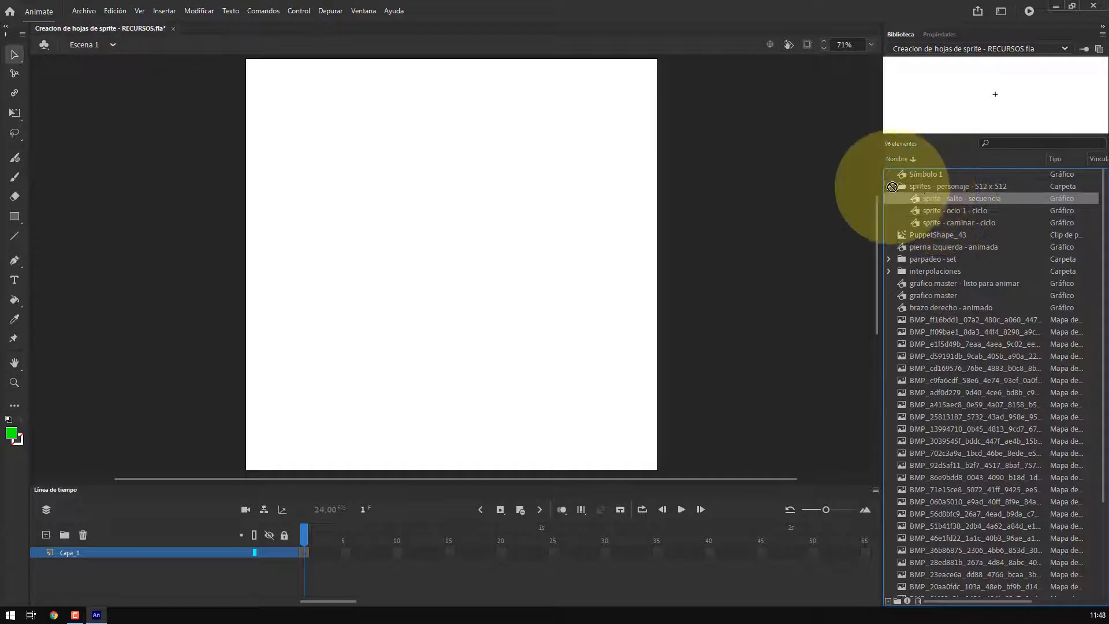
Browse the library folders and preview the symbols in the anim - estados - personaje folder
left_click(889, 186)
left_click(889, 186)
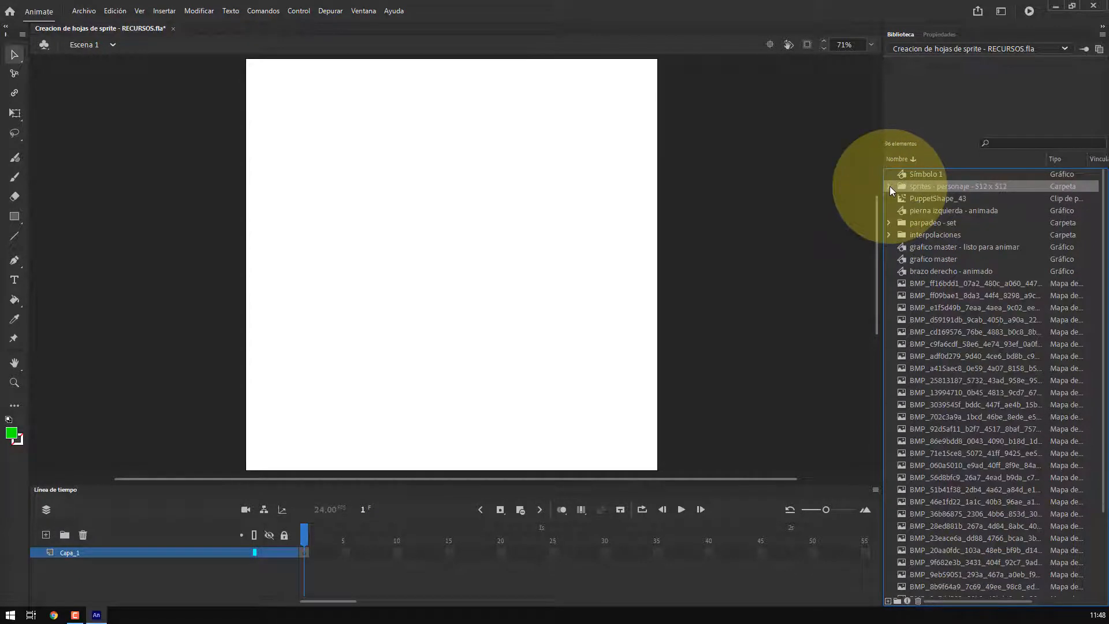
left_click(889, 234)
left_click(890, 235)
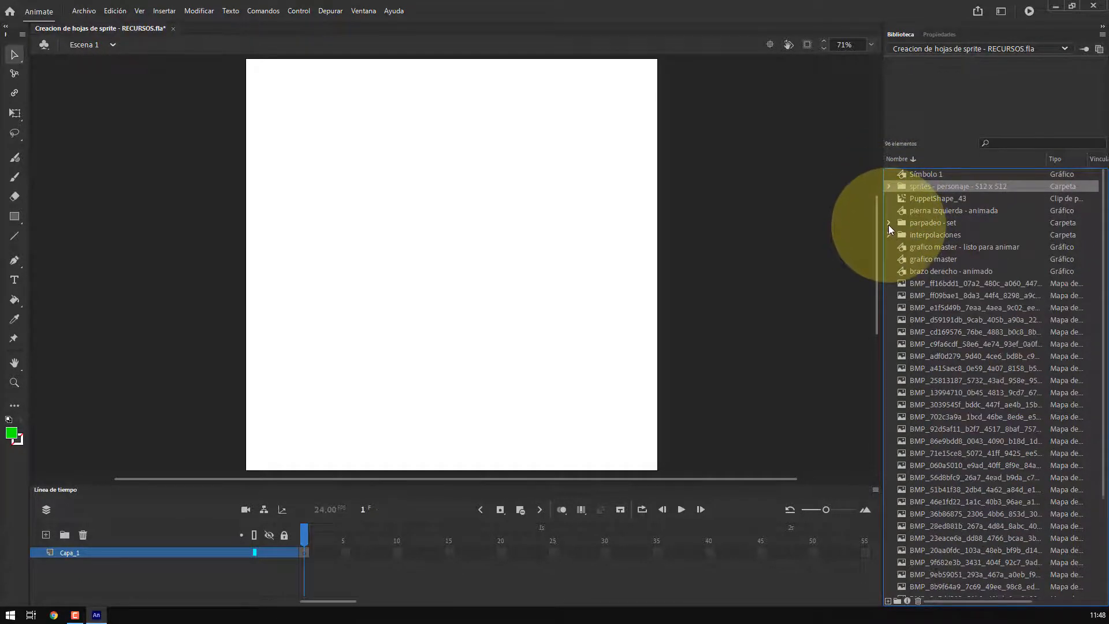
left_click(889, 224)
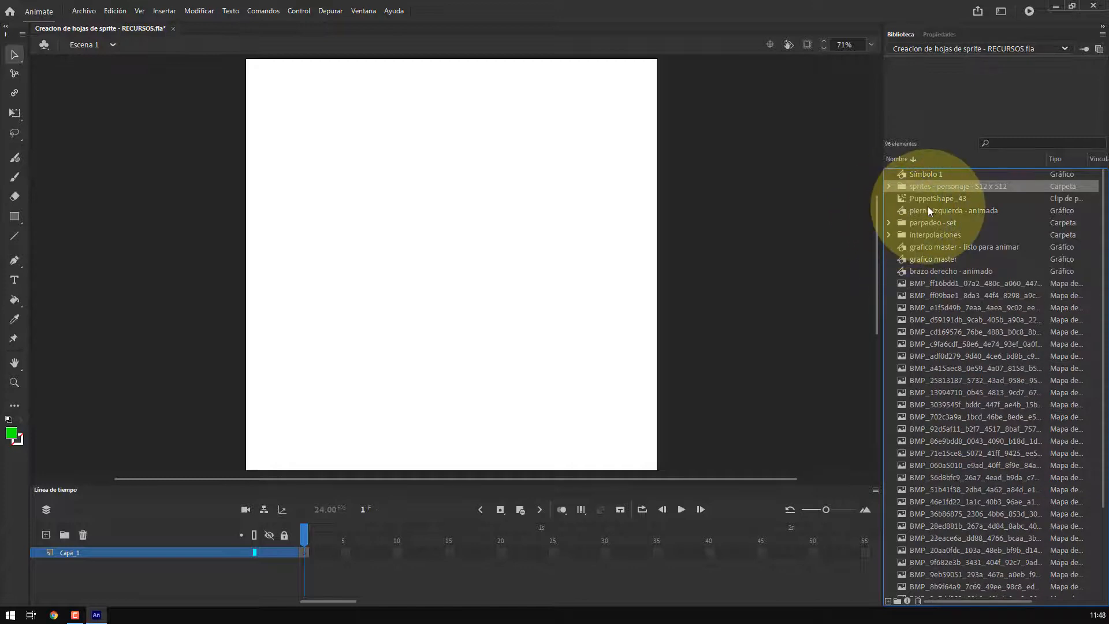
scroll(927, 206, "down", 5)
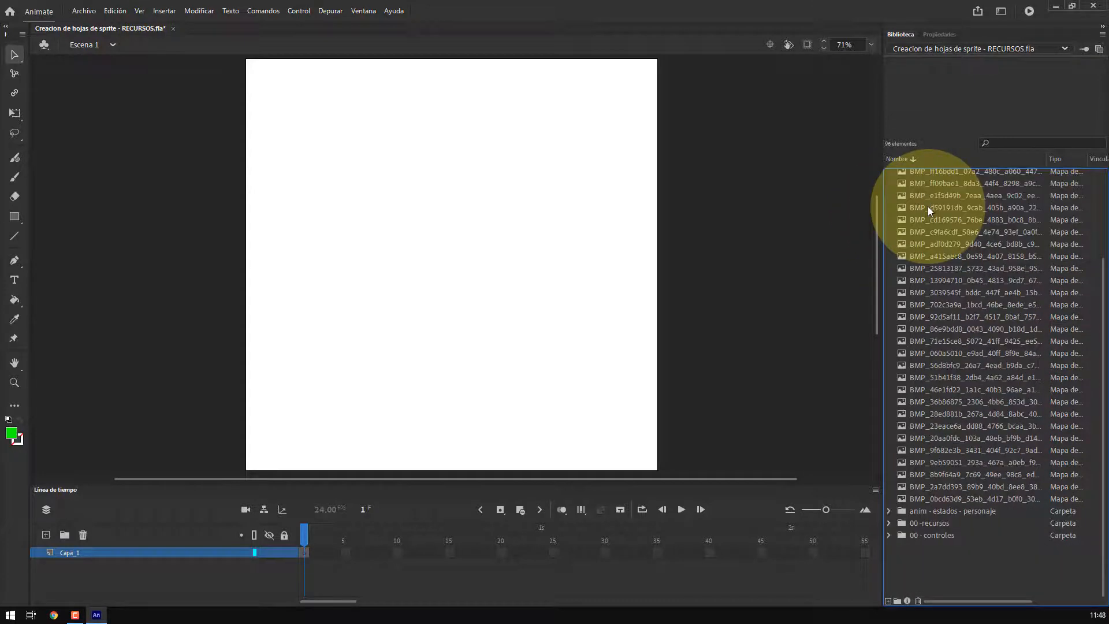
left_click(888, 511)
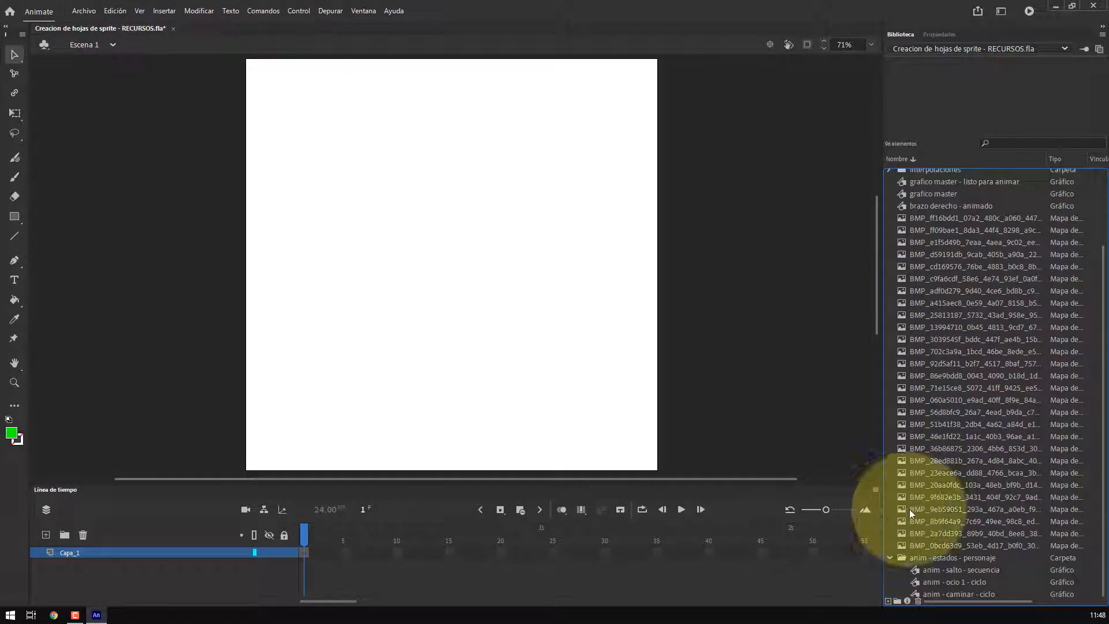
left_click(938, 558)
left_click(952, 571)
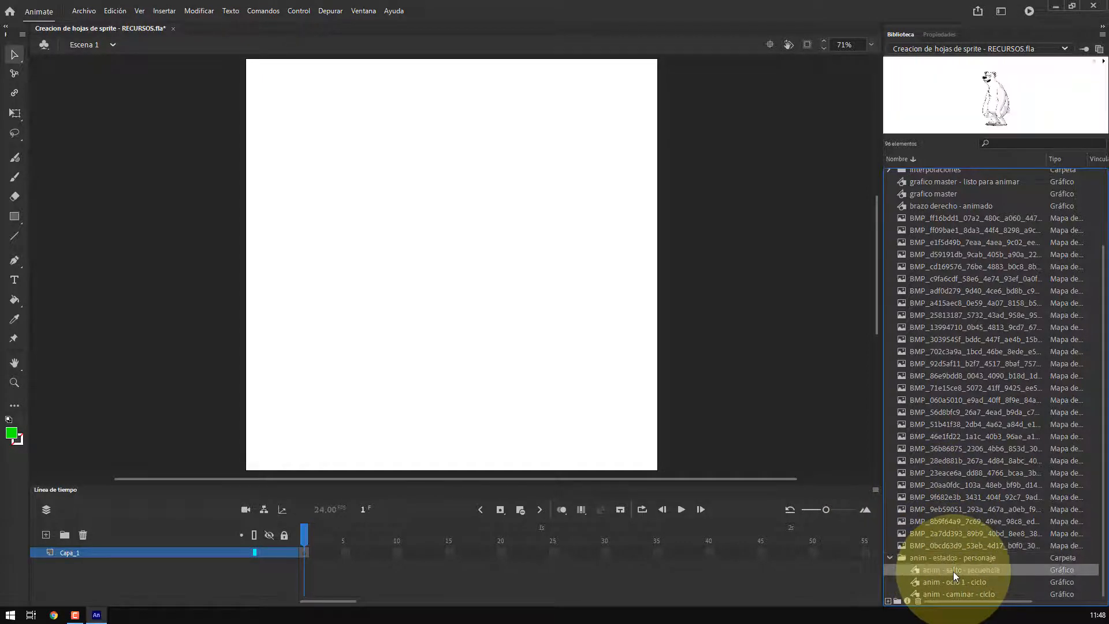
left_click(963, 595)
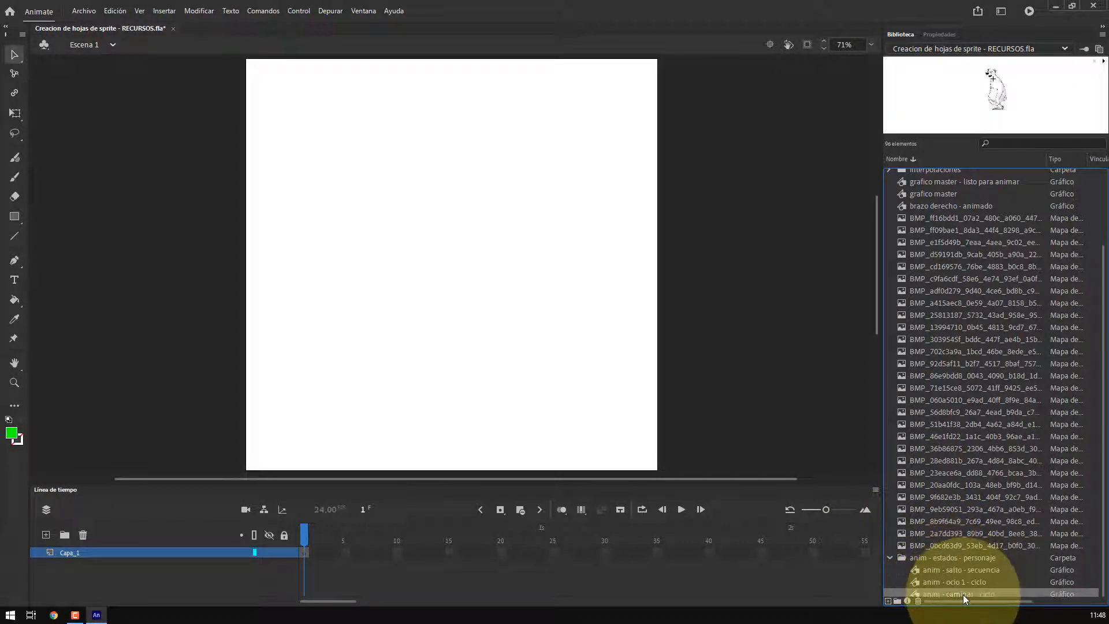
left_click(944, 557)
left_click(889, 558)
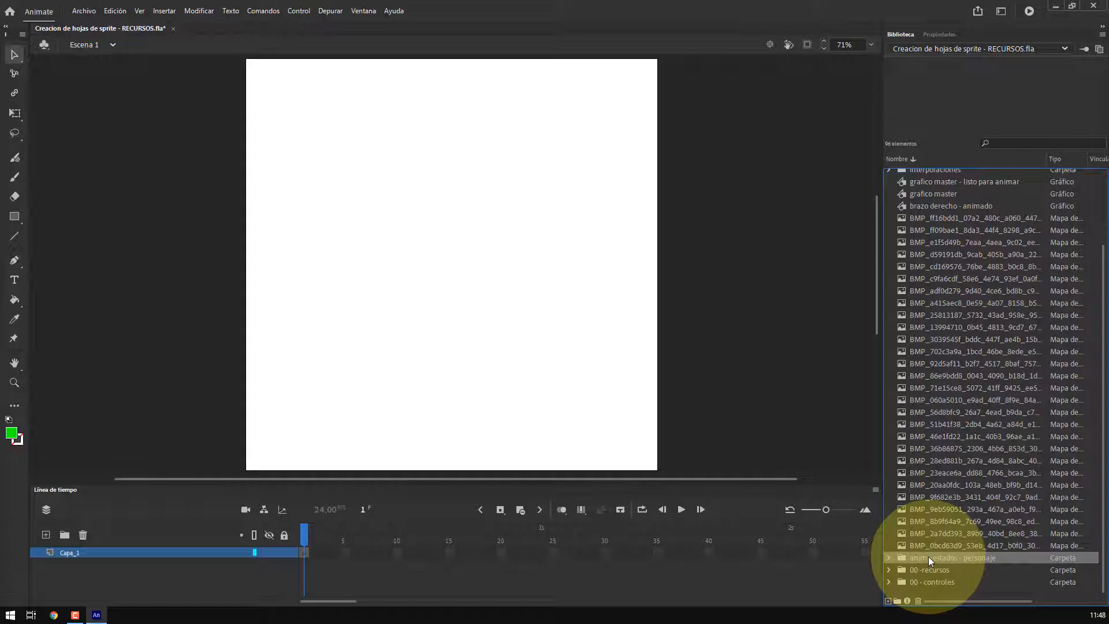
Move every library item except the anim - estados - personaje folder into a new folder named recursos
left_click(927, 569)
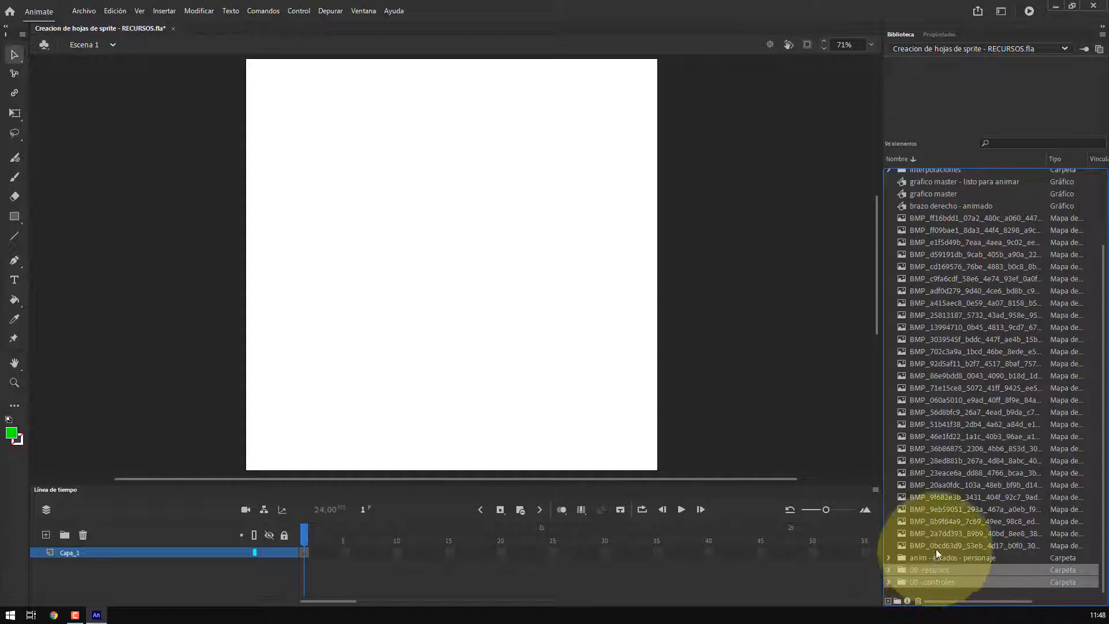
left_click(939, 582)
scroll(940, 575, "up", 3)
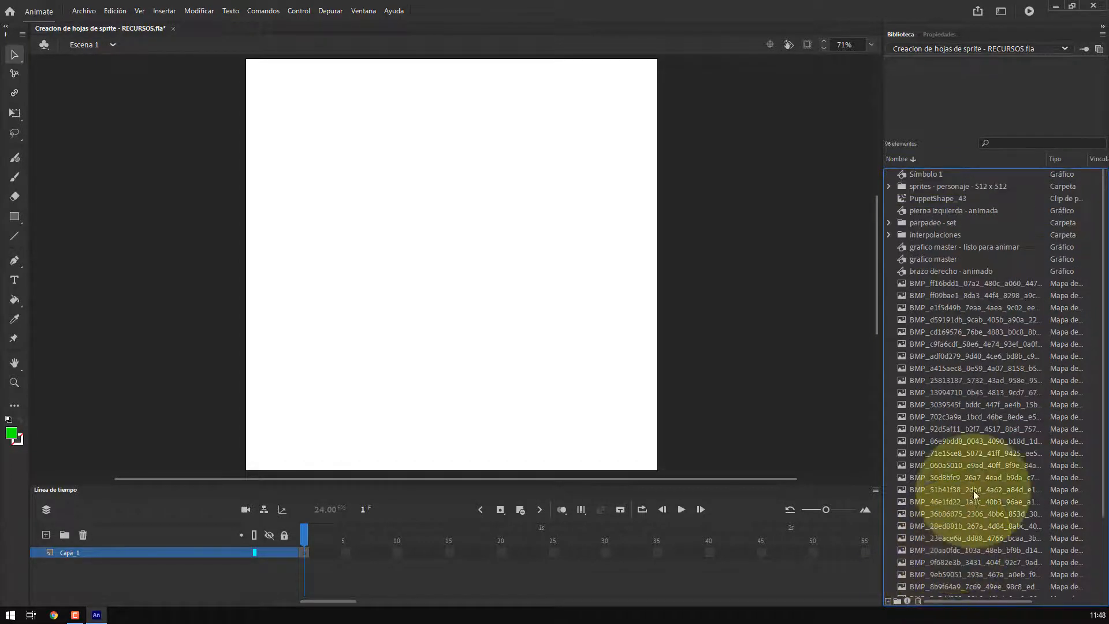
left_click(918, 173, "shift")
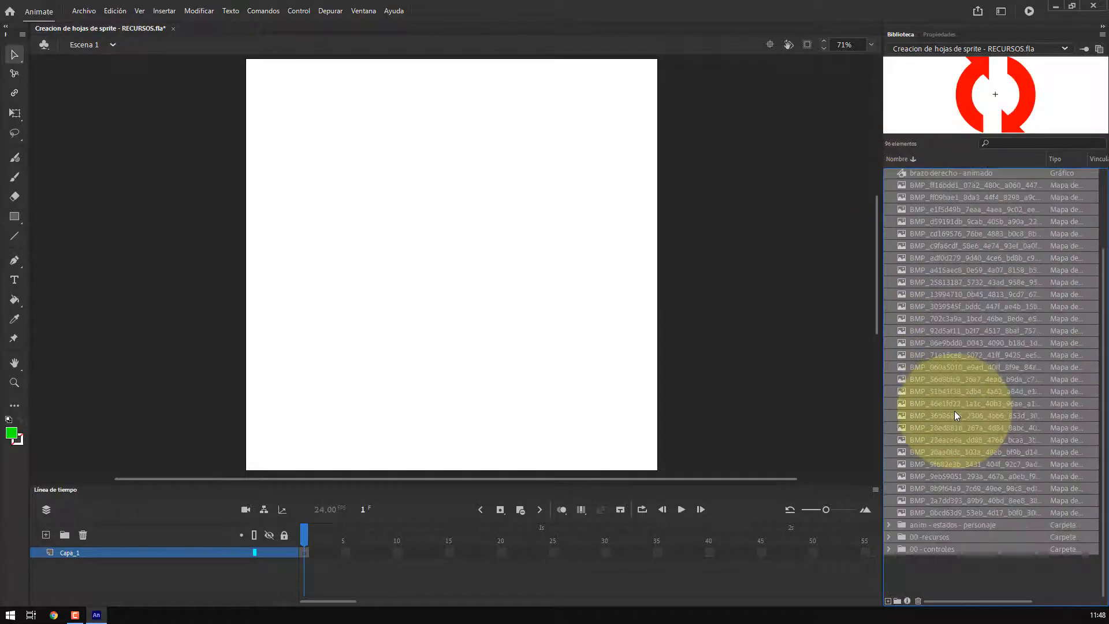
scroll(954, 410, "down", 4)
right_click(939, 463)
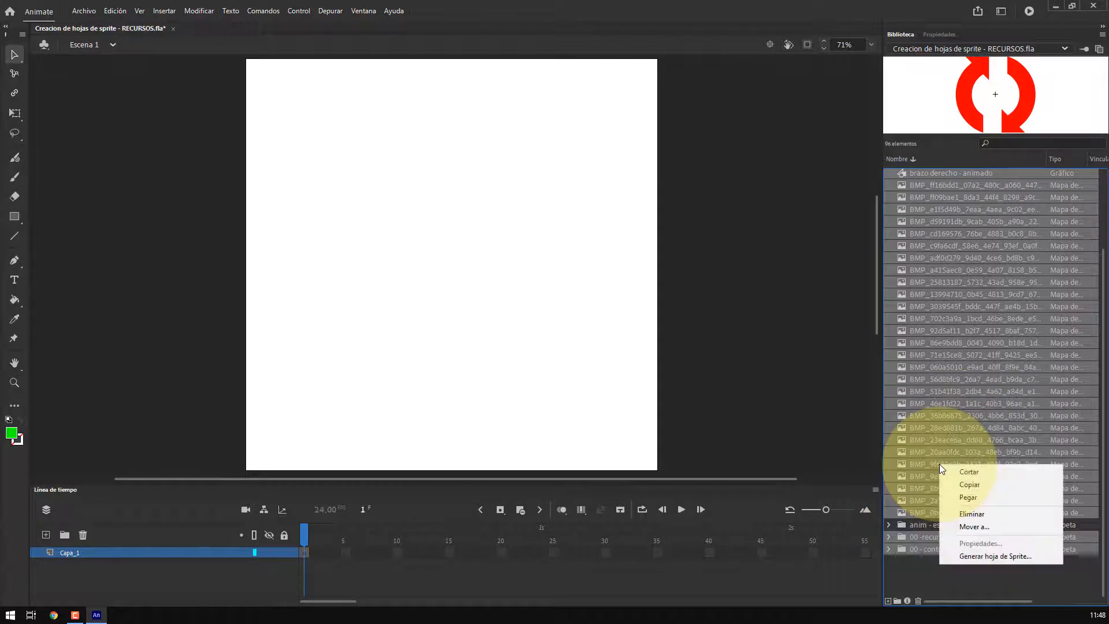
left_click(948, 524)
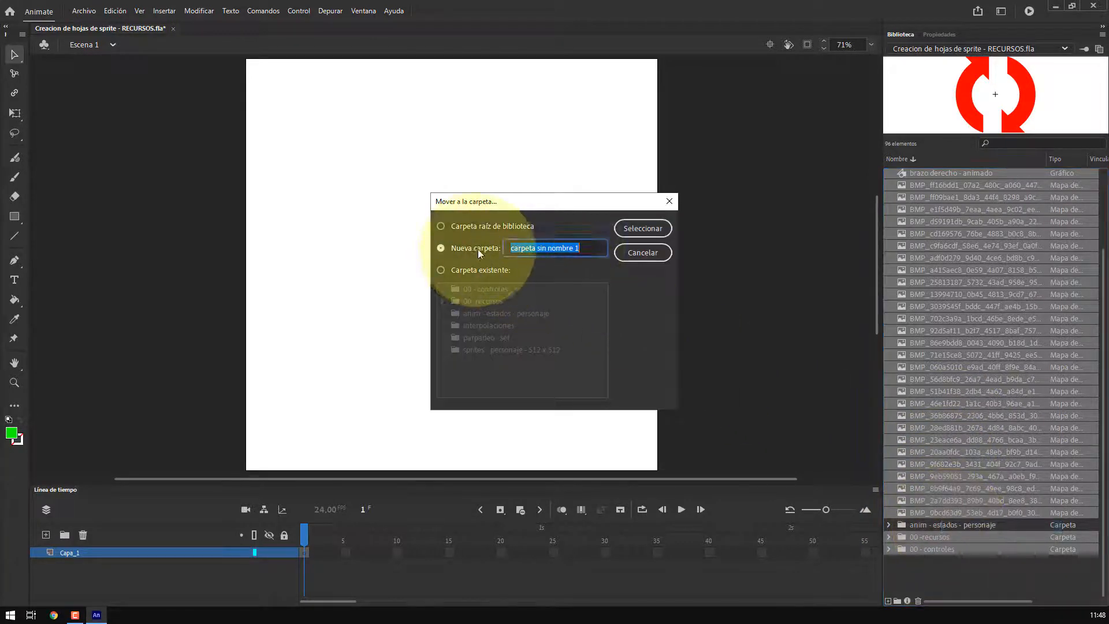
type("recursos")
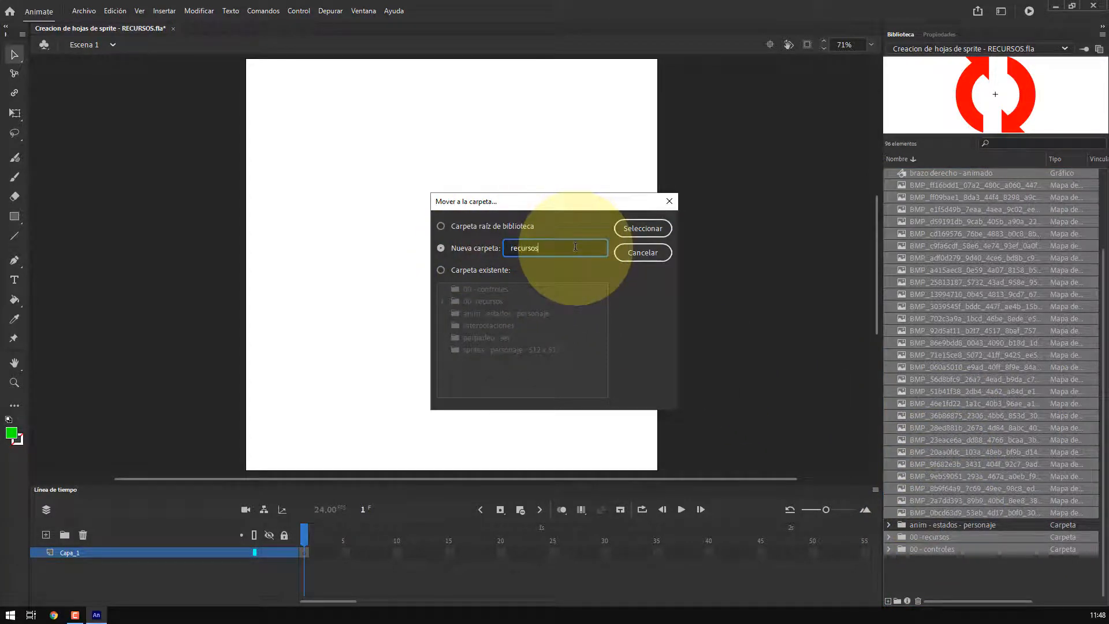
left_click(643, 228)
Place each of the three anim symbols on the stage in turn and delete it again
left_click(903, 174)
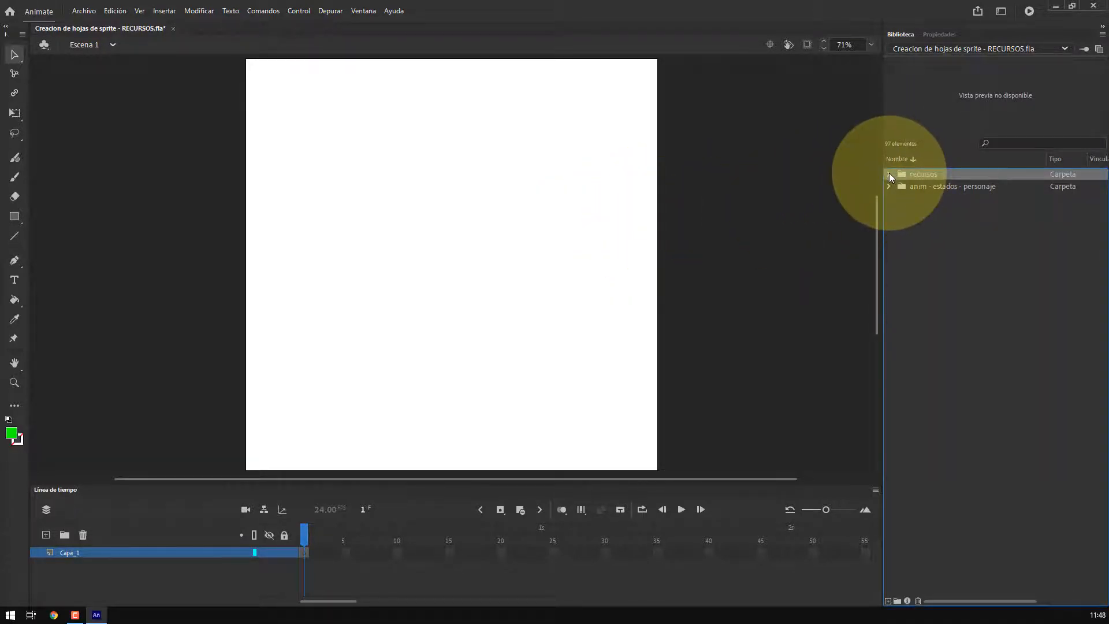
left_click(889, 186)
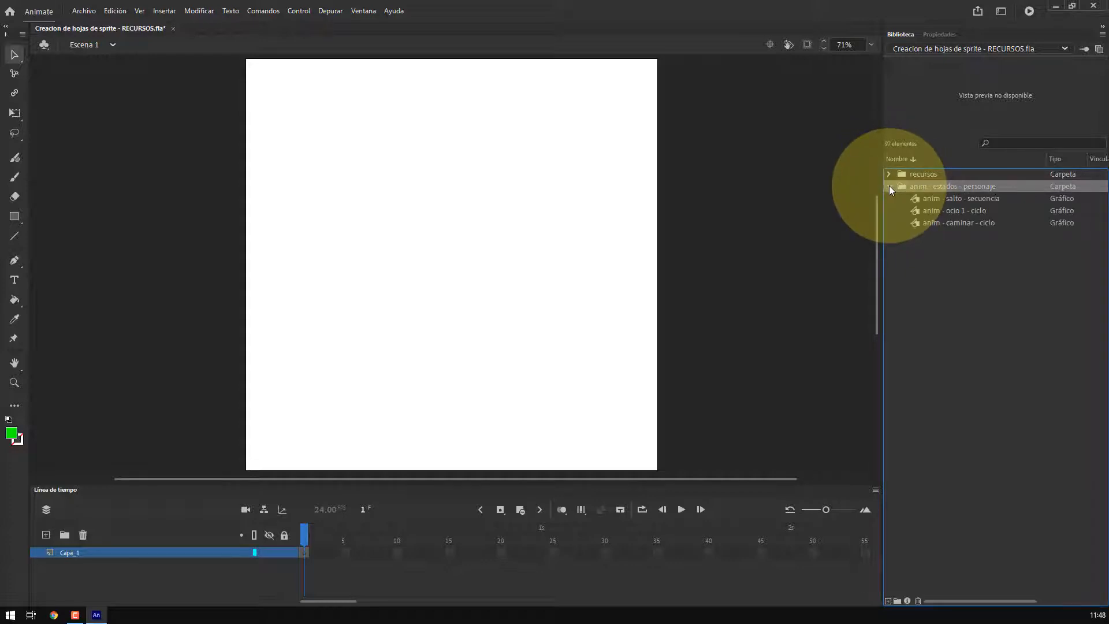
left_click(917, 199)
left_click_drag(985, 116, 453, 250)
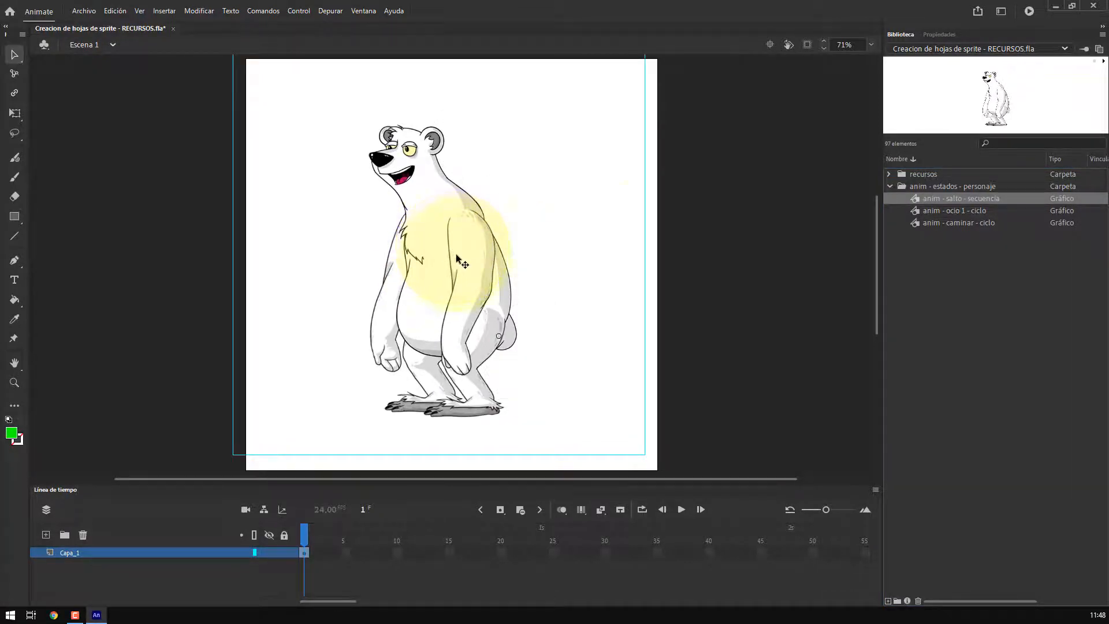
key("Delete")
left_click(956, 206)
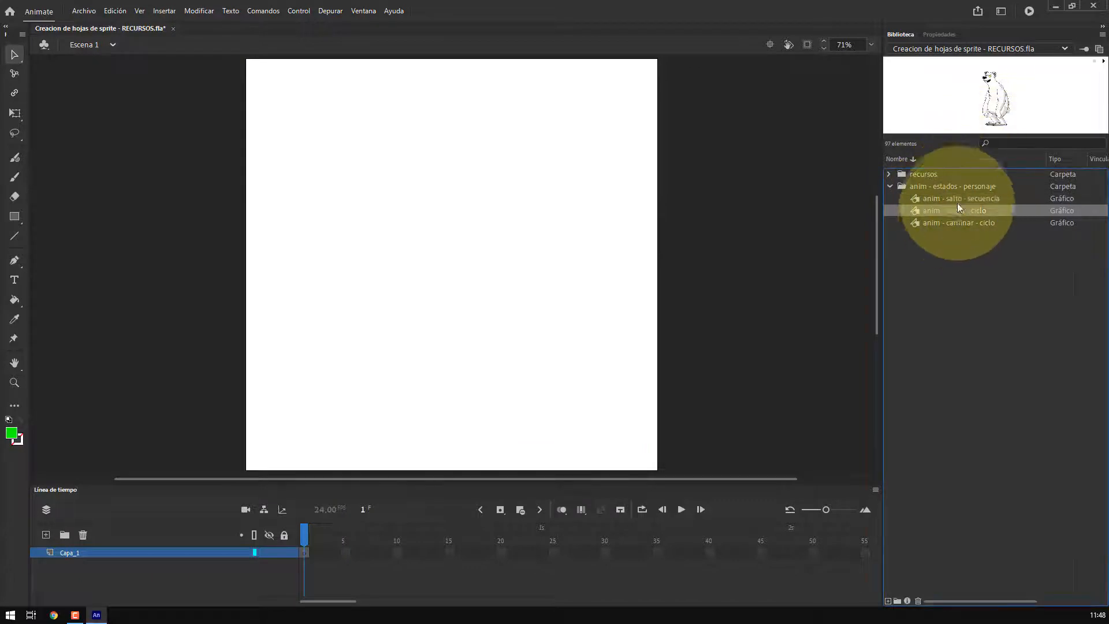
left_click_drag(993, 95, 471, 263)
key("Delete")
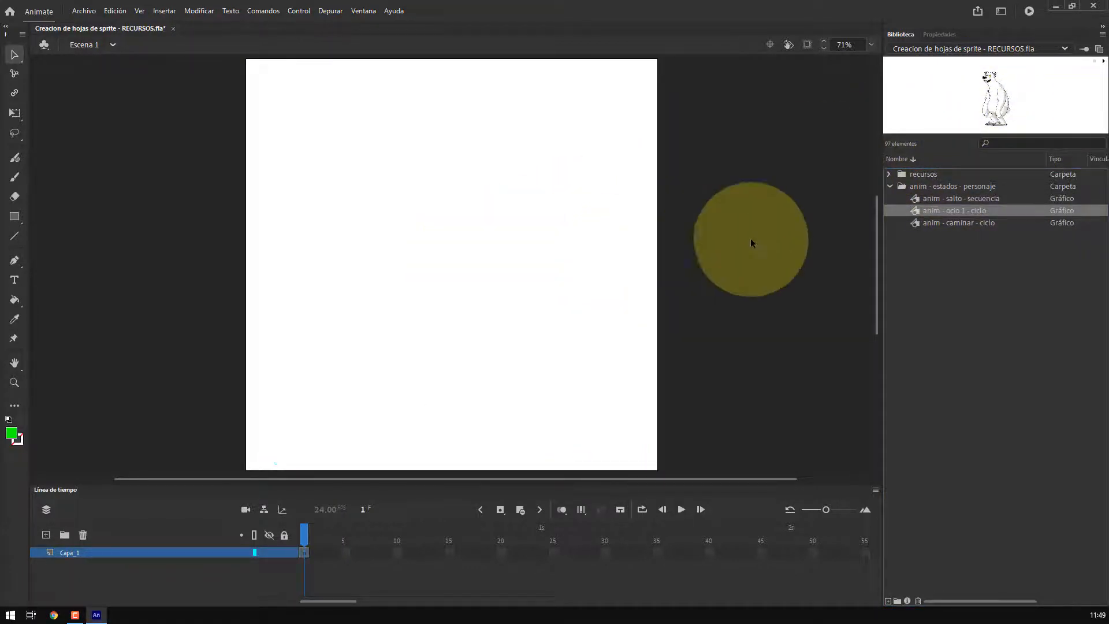
left_click(951, 223)
left_click_drag(997, 97, 525, 300)
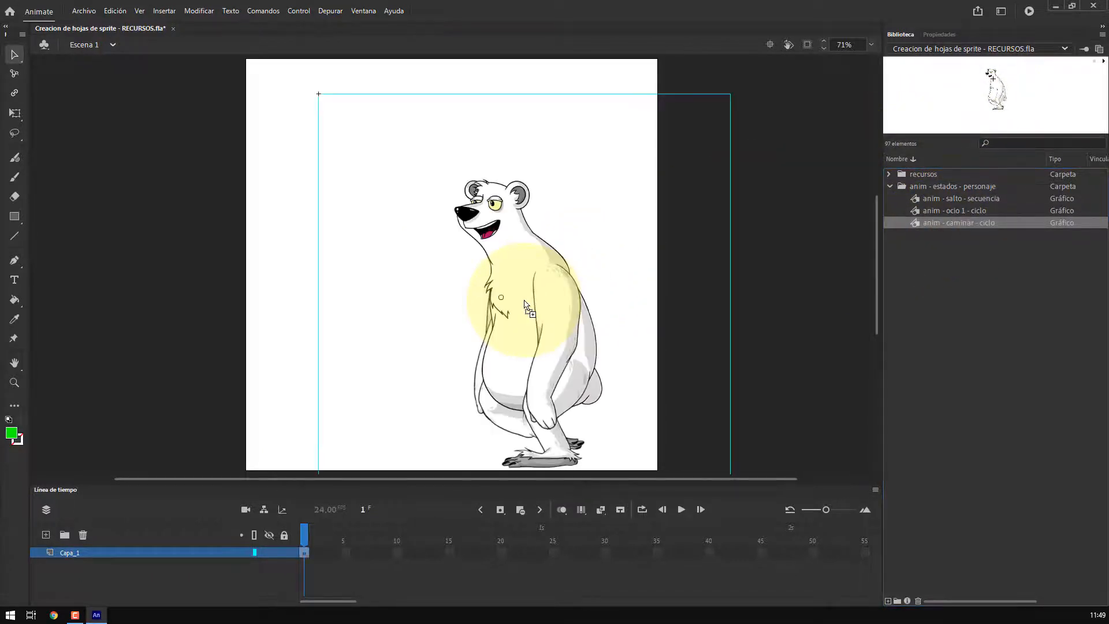
key("Delete")
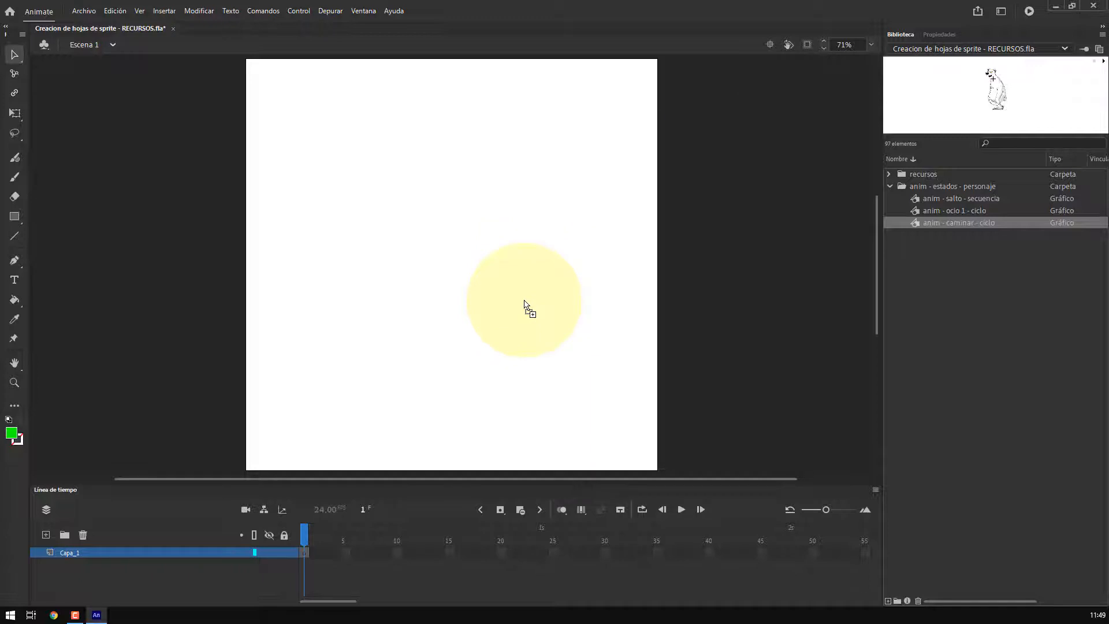
Enlarge the library preview and play the preview of each anim symbol
left_click_drag(984, 135, 979, 300)
left_click(947, 366)
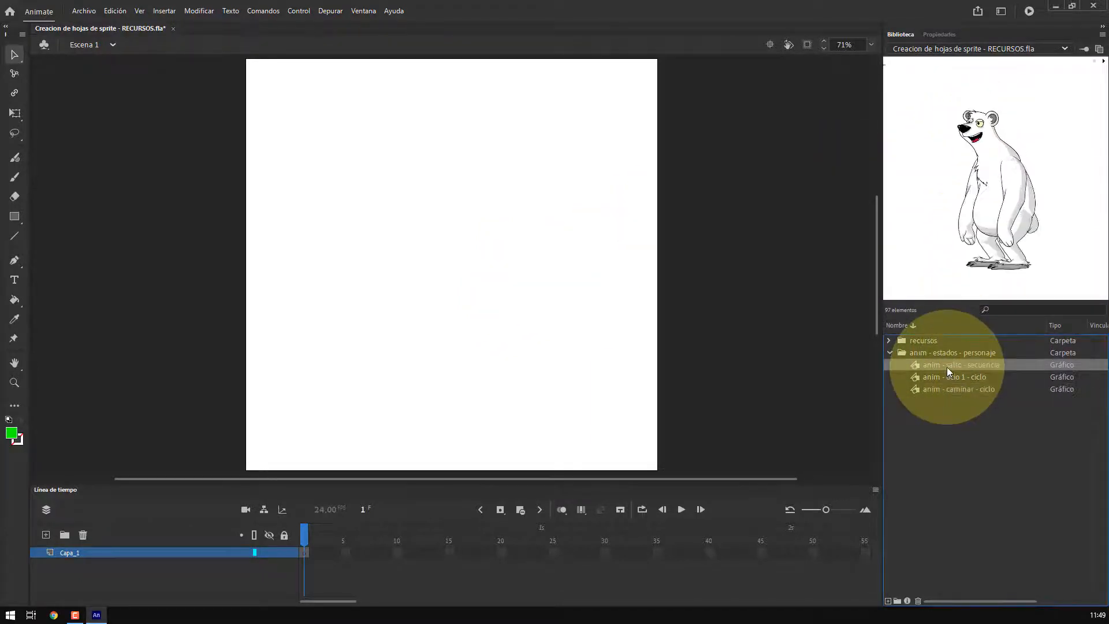
left_click(1103, 63)
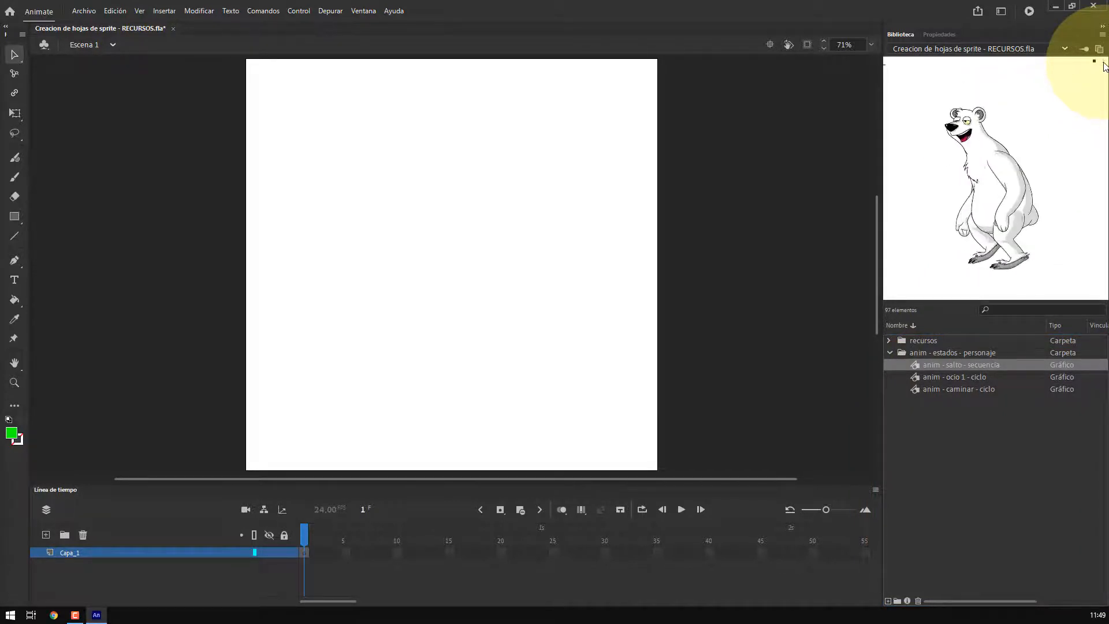
left_click(941, 378)
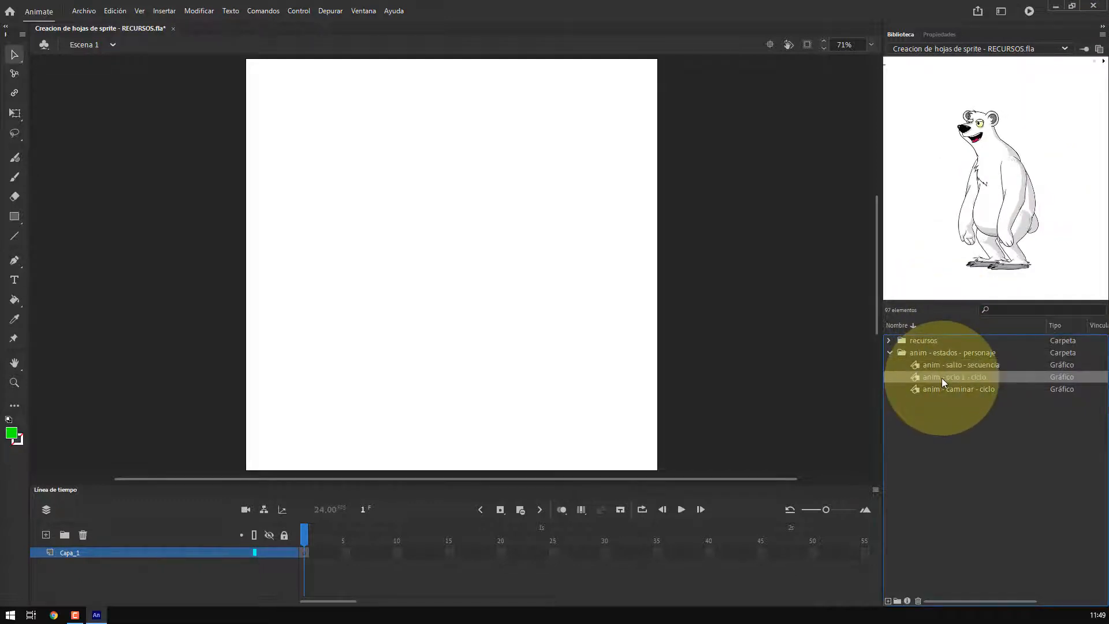
left_click(1103, 64)
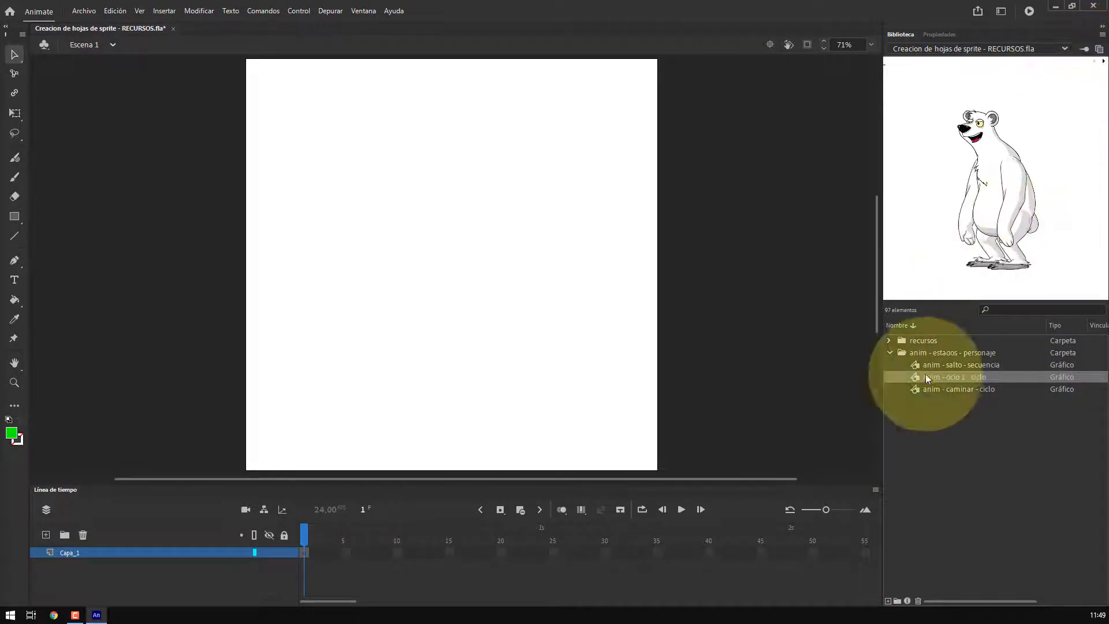
left_click(943, 390)
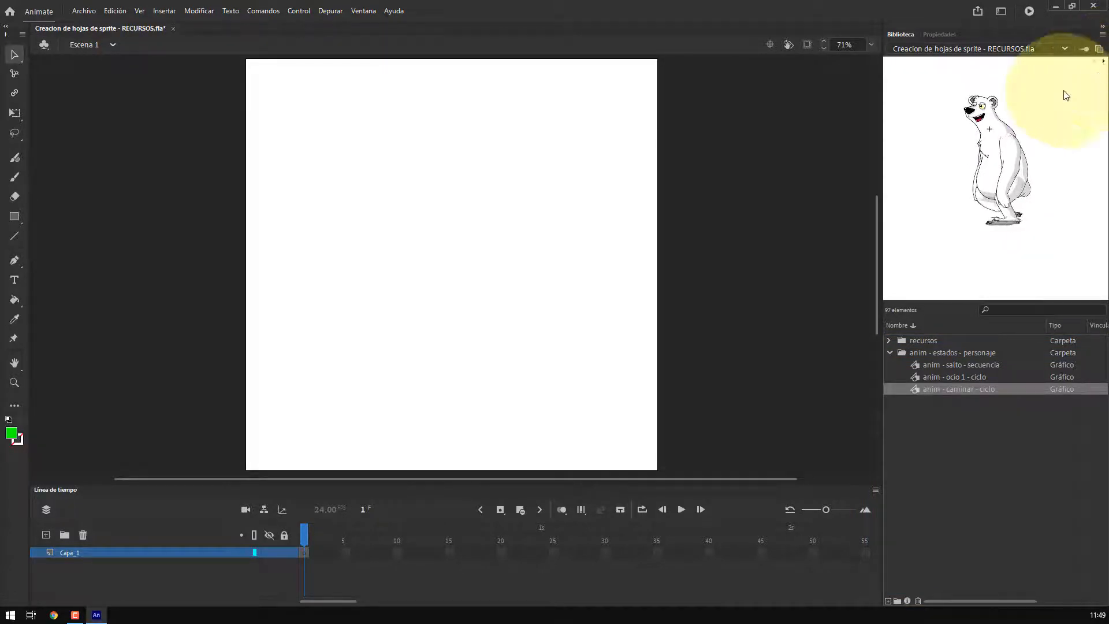
left_click(946, 364)
left_click(946, 389)
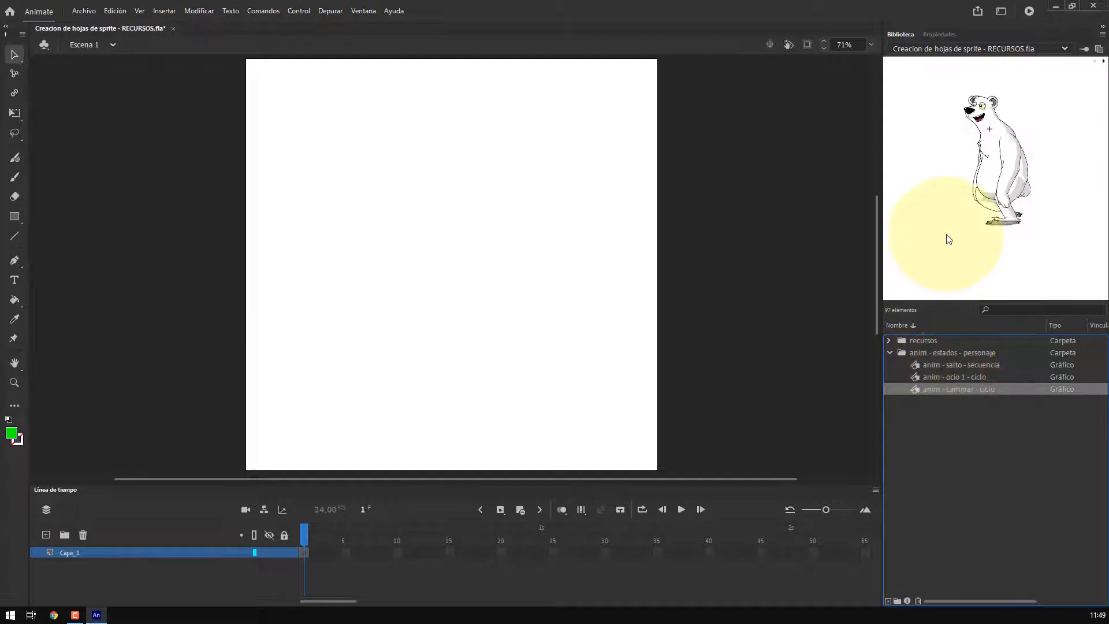
left_click(925, 366)
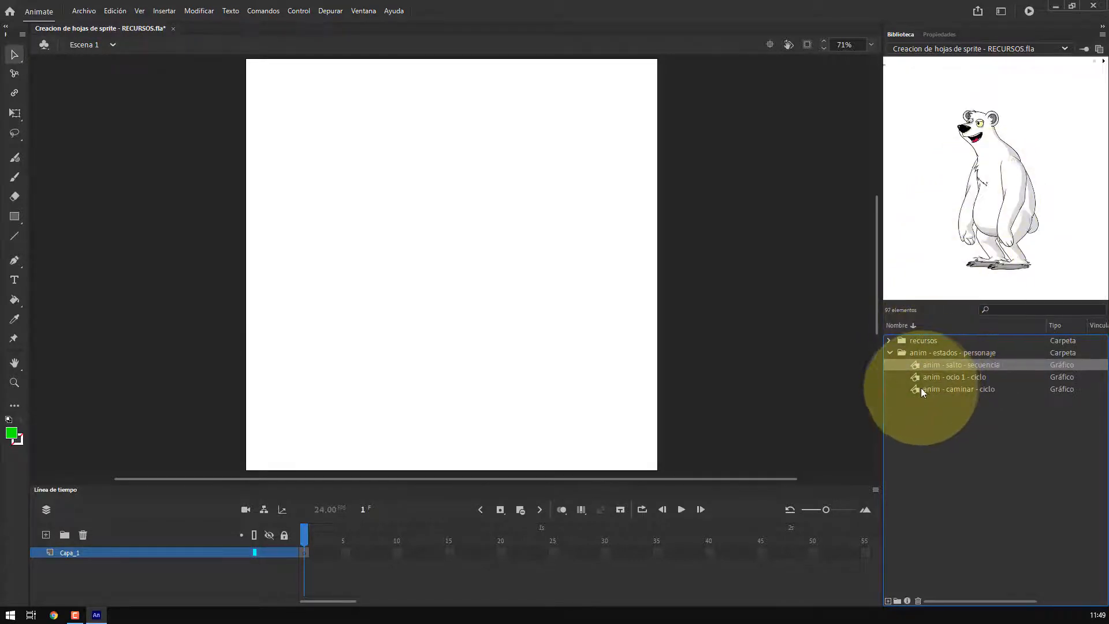
left_click(917, 387)
Place anim - caminar - ciclo on the stage and open it to scrub through its frames
left_click_drag(947, 394, 532, 298)
double_click(536, 297)
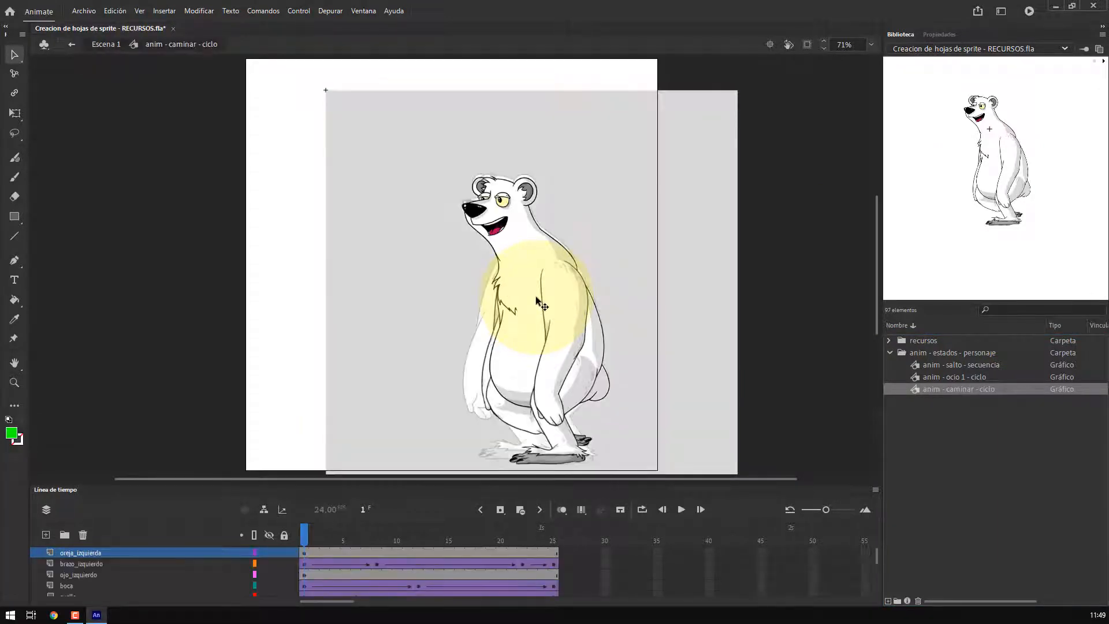
left_click_drag(302, 537, 564, 535)
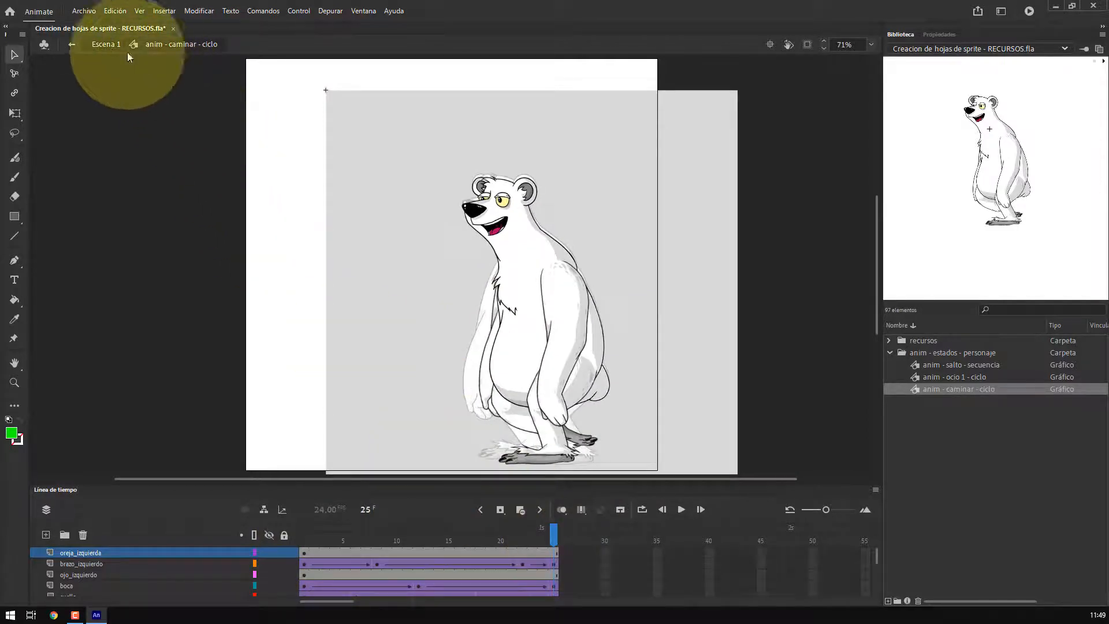
left_click(106, 45)
Open the placed walk-cycle symbol for editing again and scrub through its timeline
left_click_drag(142, 191, 514, 235)
right_click(514, 235)
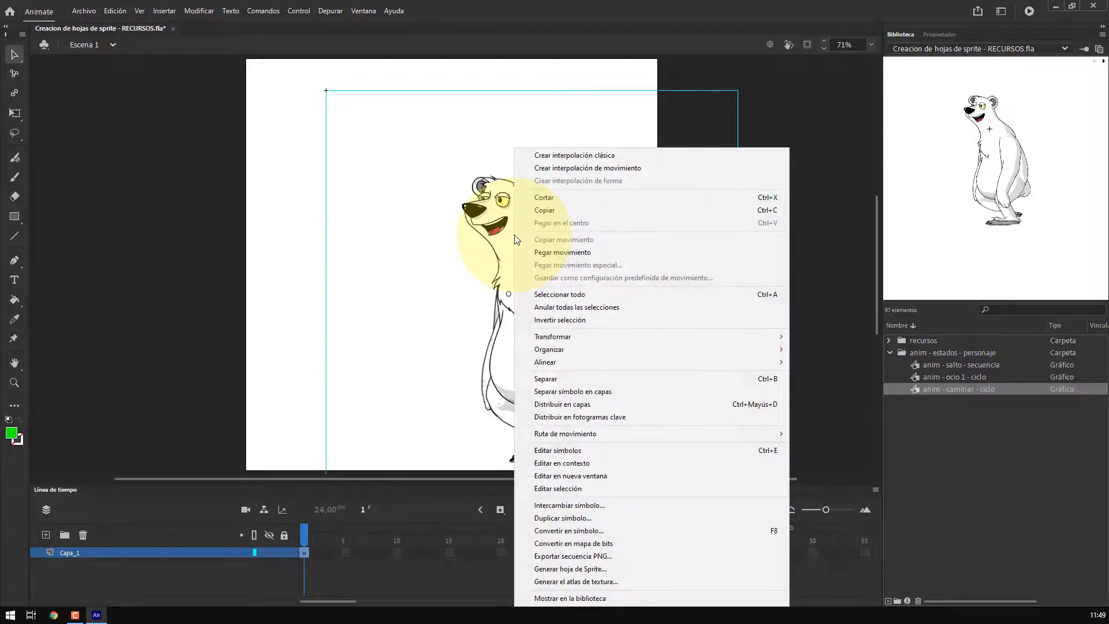
left_click(552, 450)
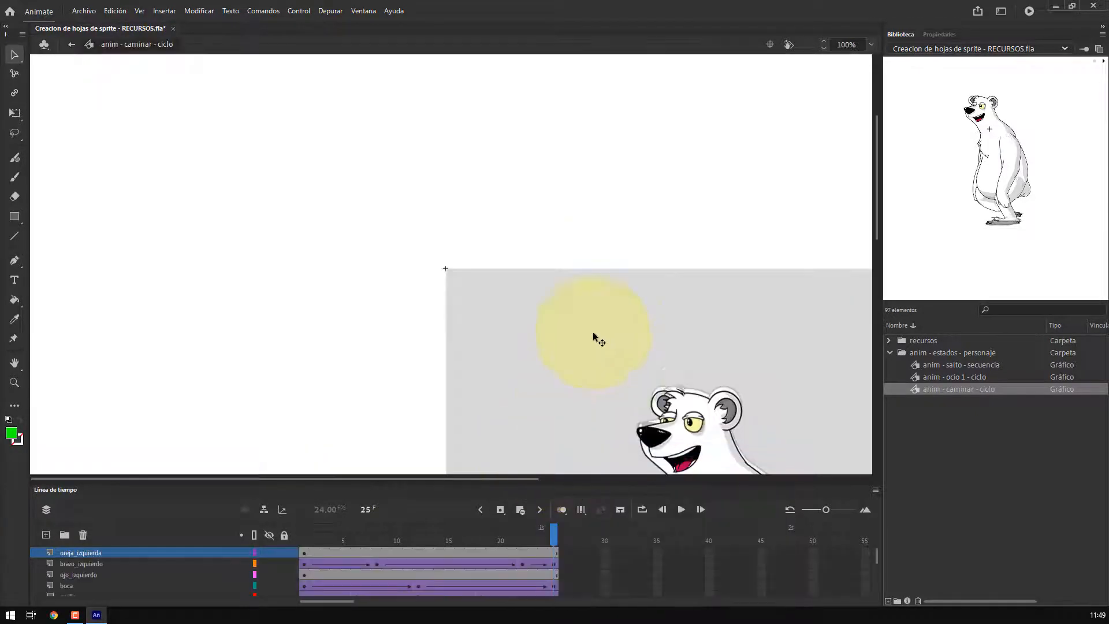
left_click_drag(307, 538, 552, 543)
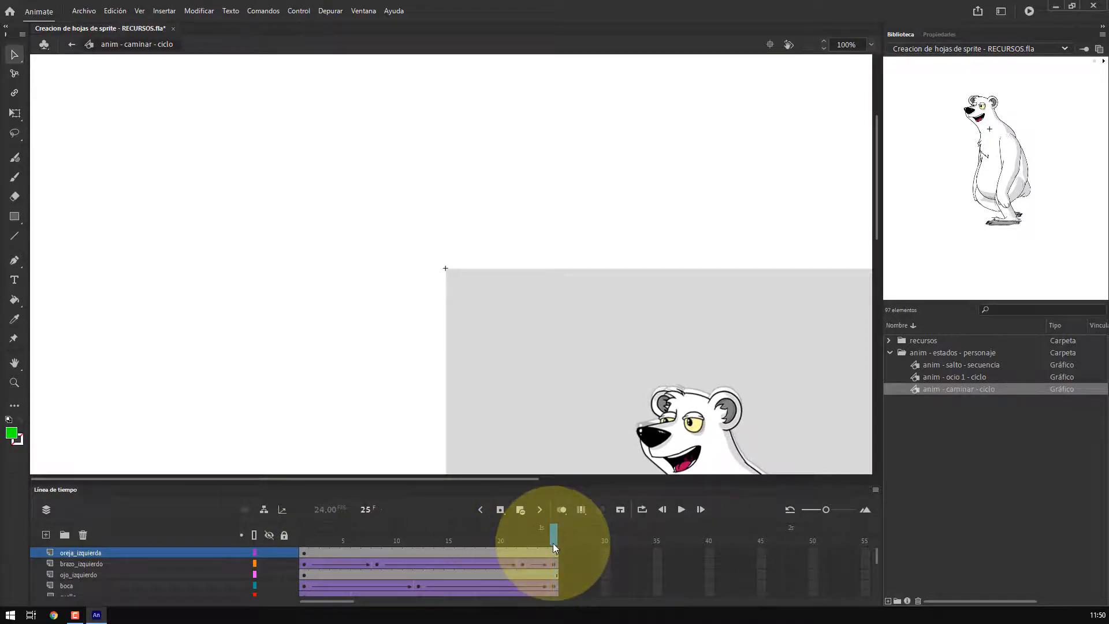
left_click(72, 44)
Move the walk-cycle instance on the stage and open the Properties panel for it
left_click_drag(543, 202, 504, 278)
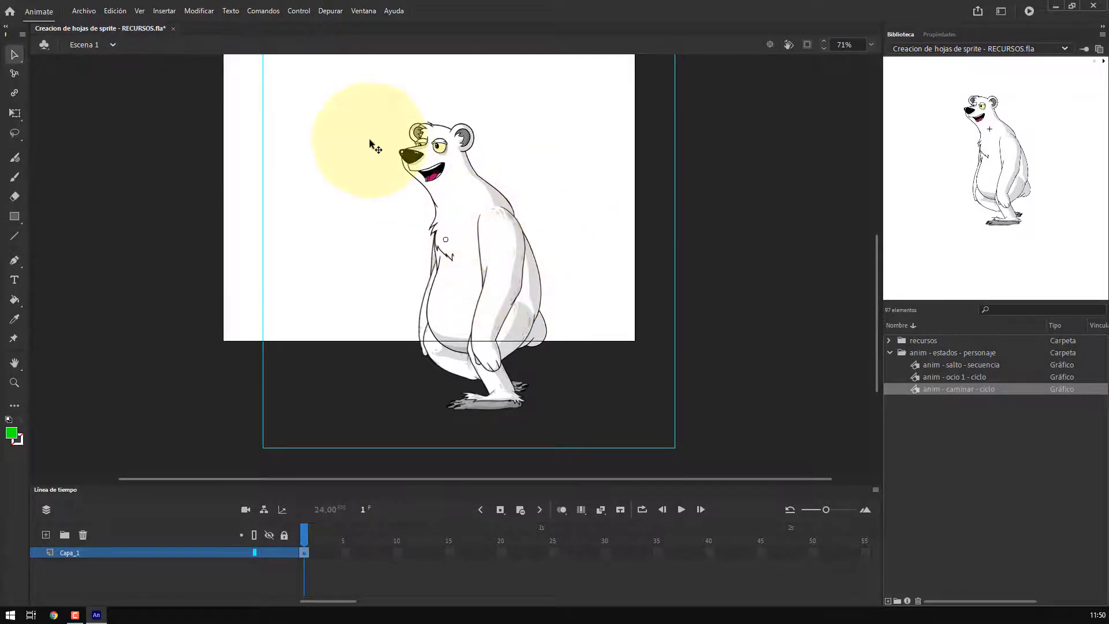
left_click(363, 11)
left_click(394, 107)
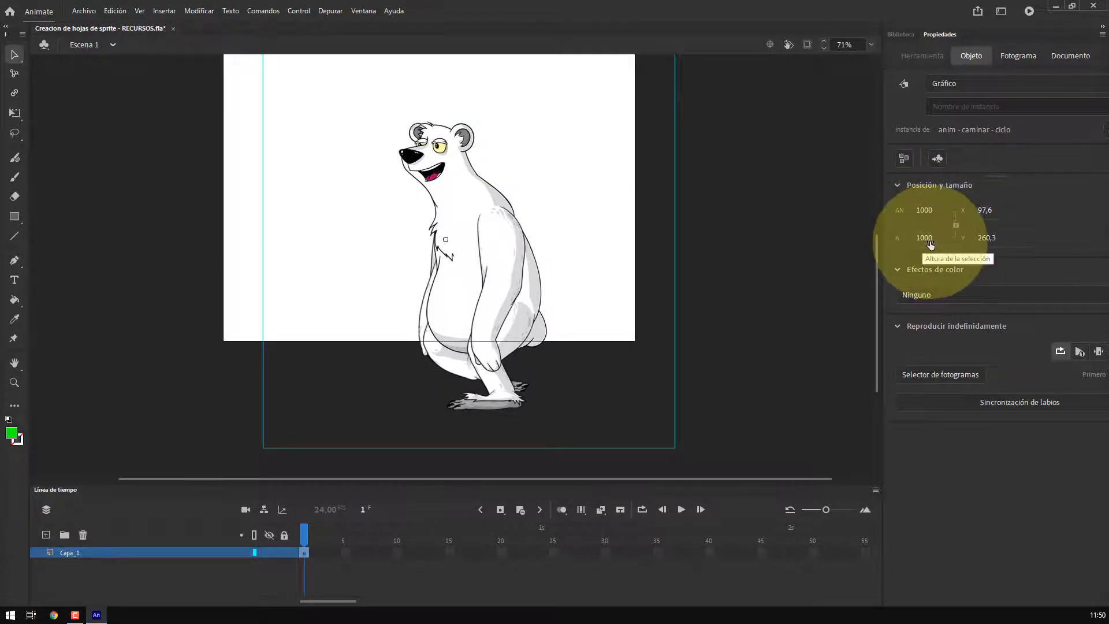
Delete the walk-cycle instance from the stage
left_click(900, 35)
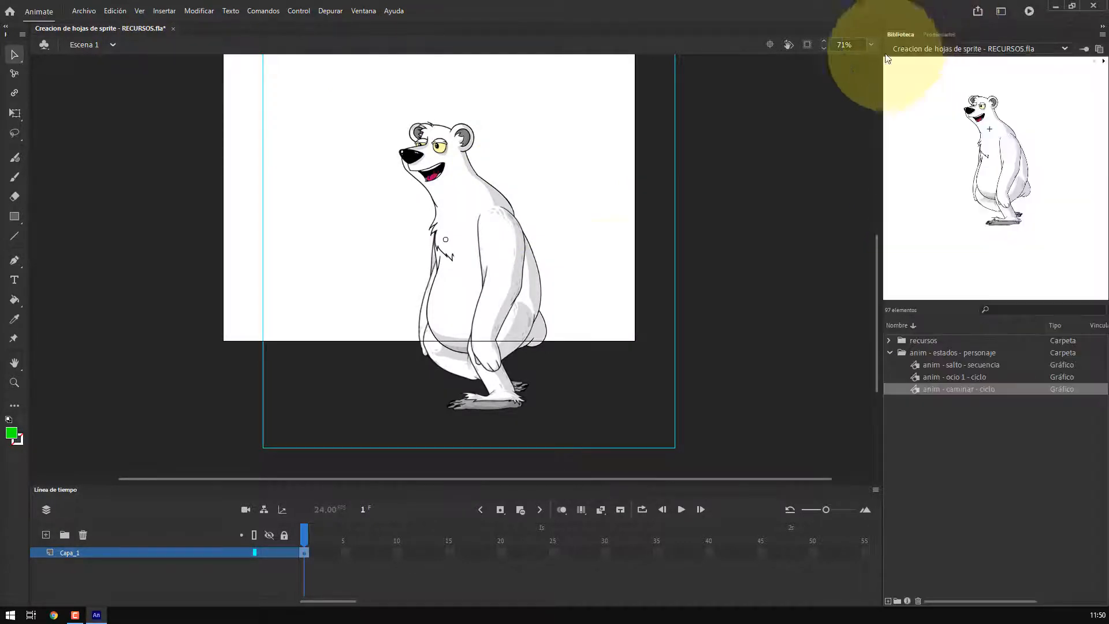
left_click_drag(481, 219, 490, 208)
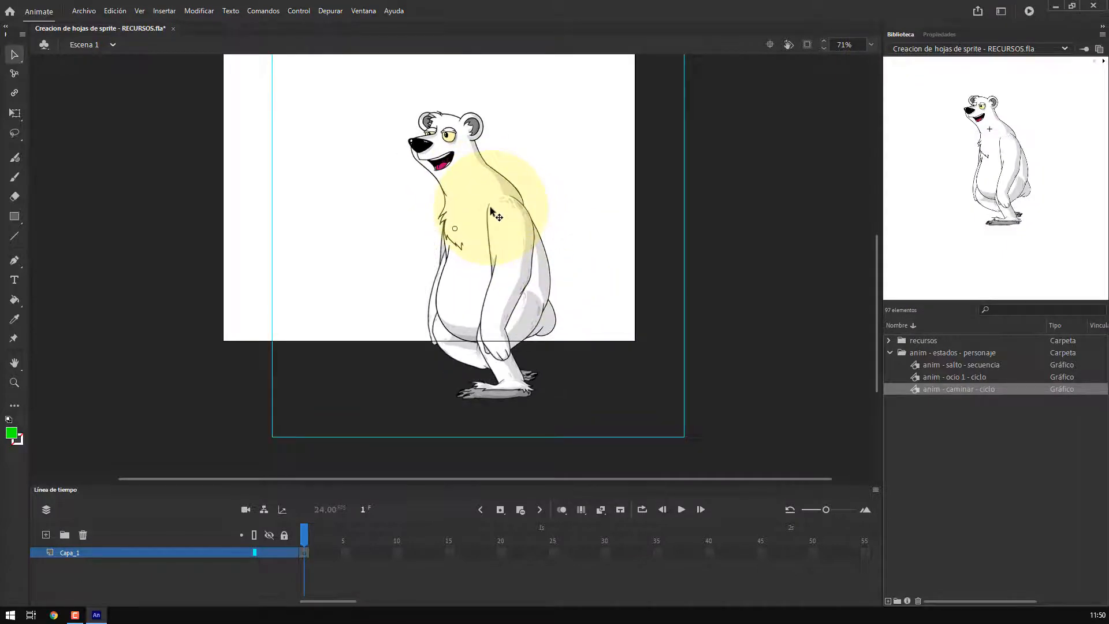
key("Delete")
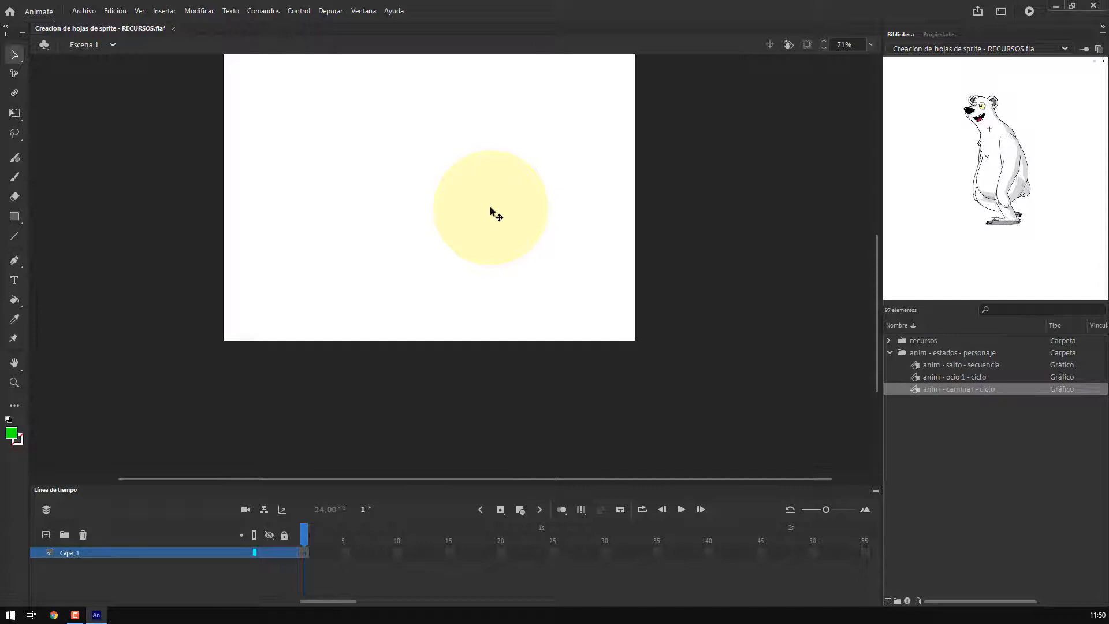
Open the Generate Sprite Sheet dialog for the anim - caminar - ciclo library symbol
left_click(916, 389)
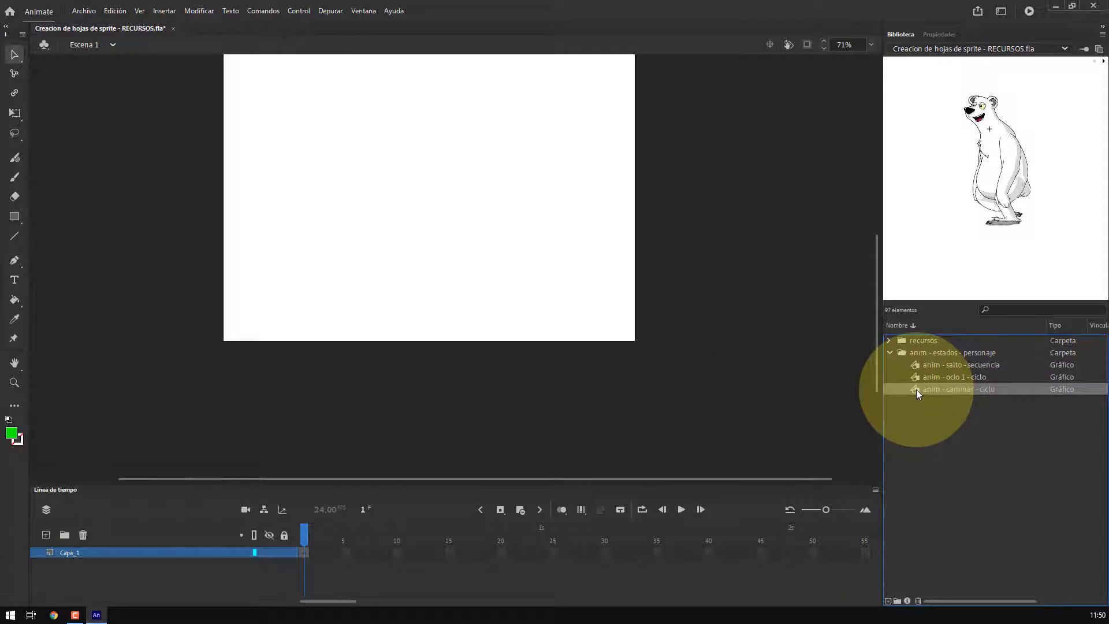
right_click(916, 390)
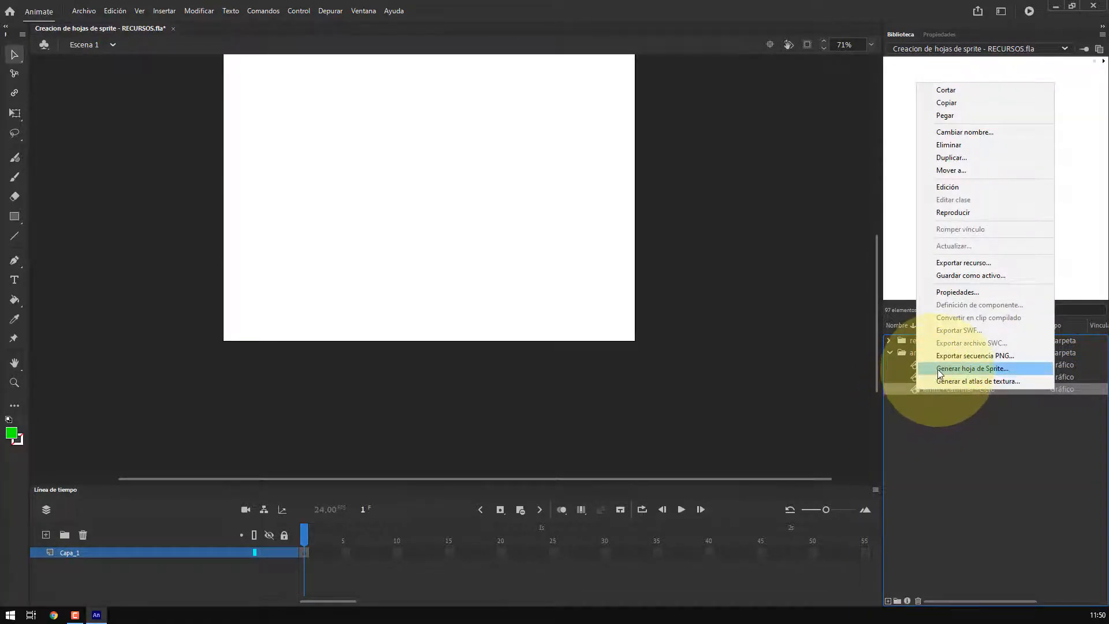
left_click(936, 369)
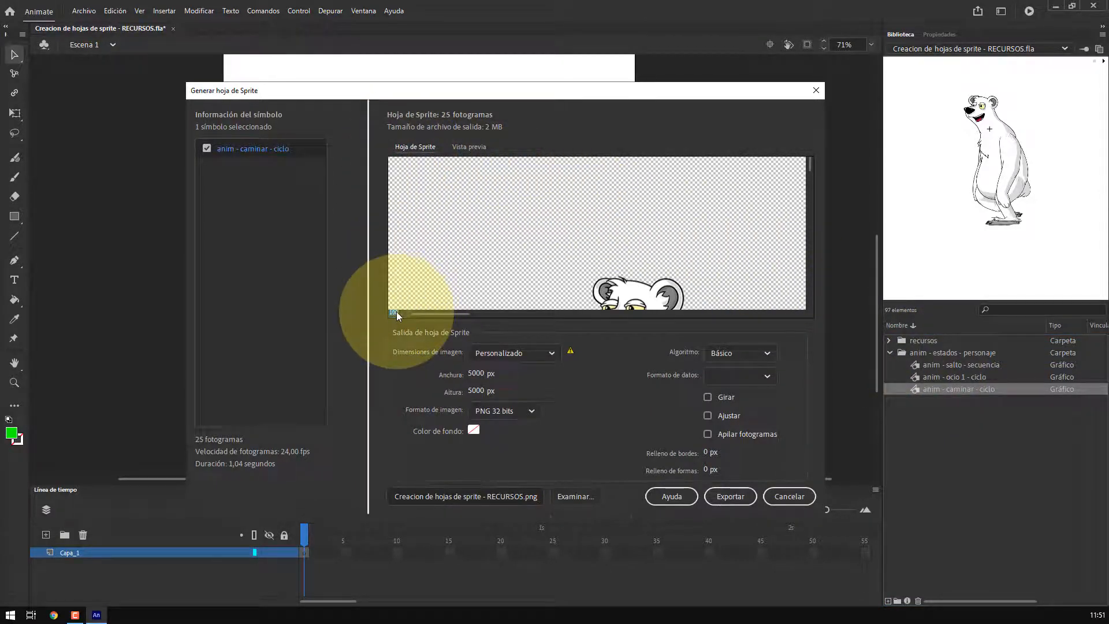
type("10")
key("Return")
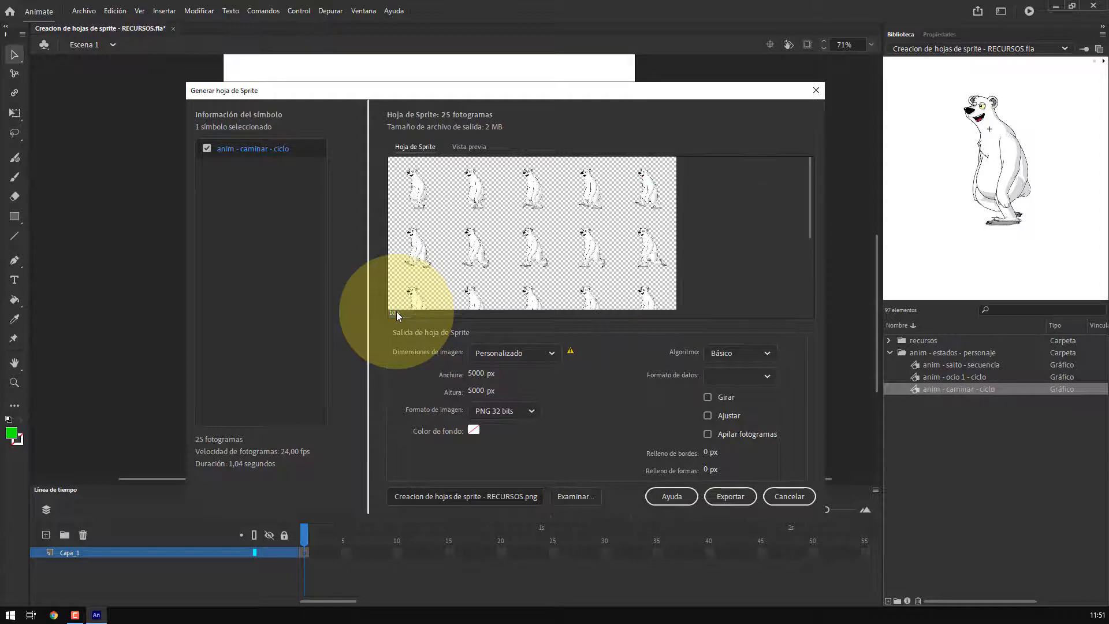
Examine the animated preview at several zoom levels and scroll through the sprite sheet layout
left_click(466, 147)
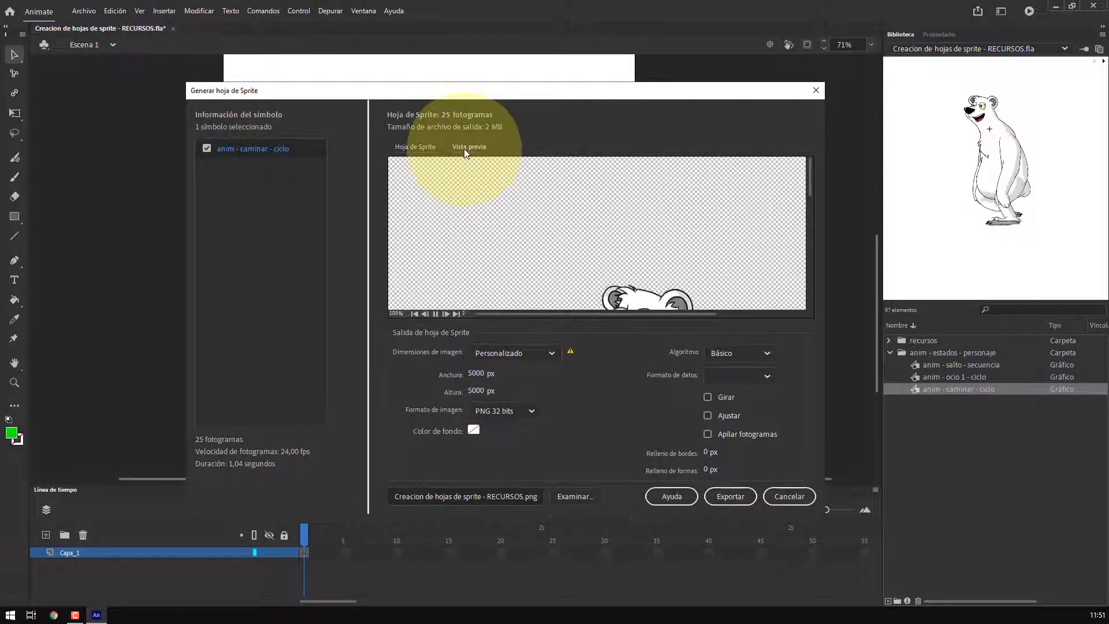
left_click(395, 315)
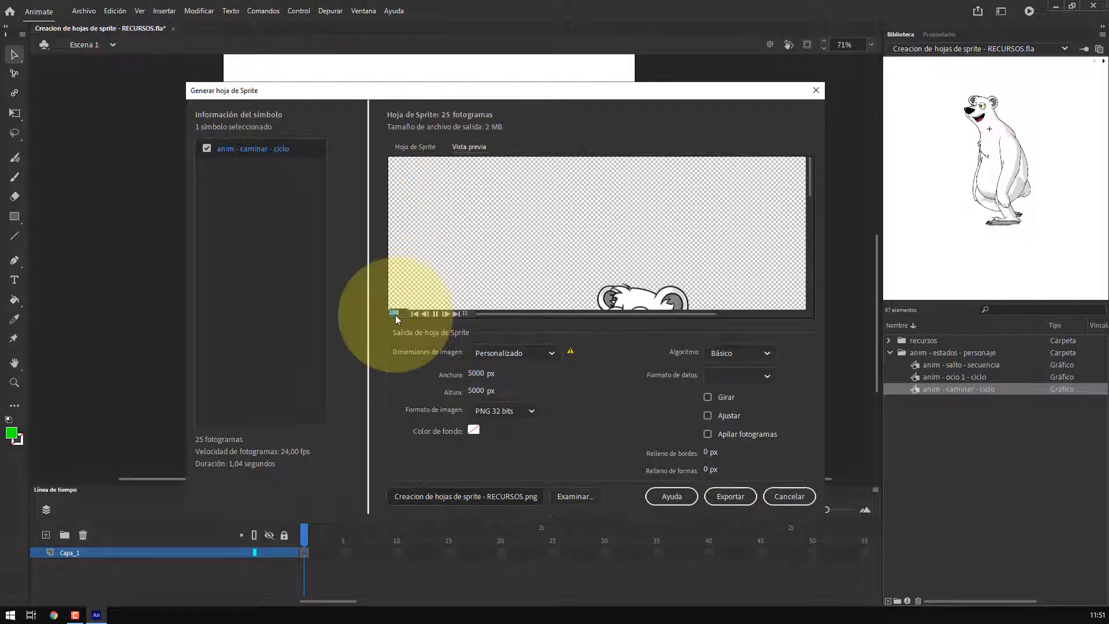
type("10")
key("Return")
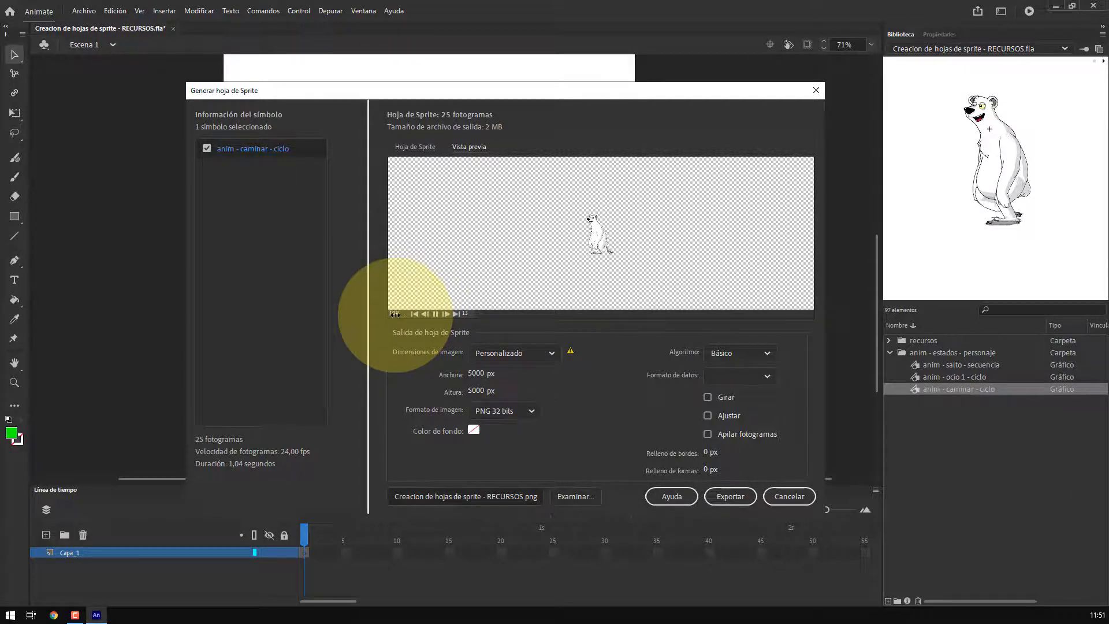
type("50")
key("Return")
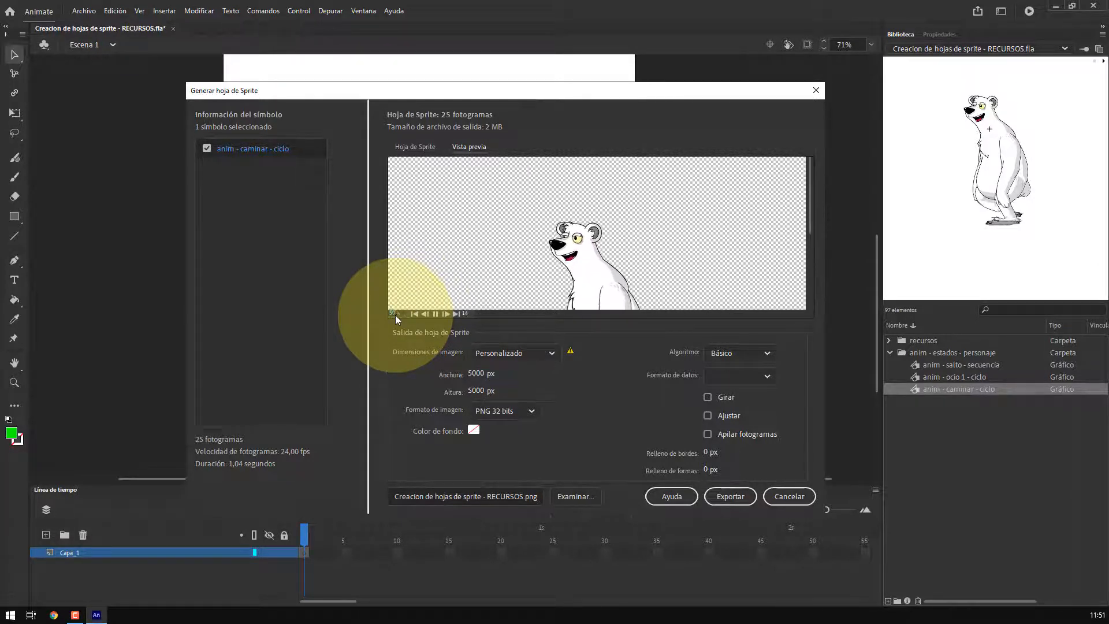
type("25")
key("Return")
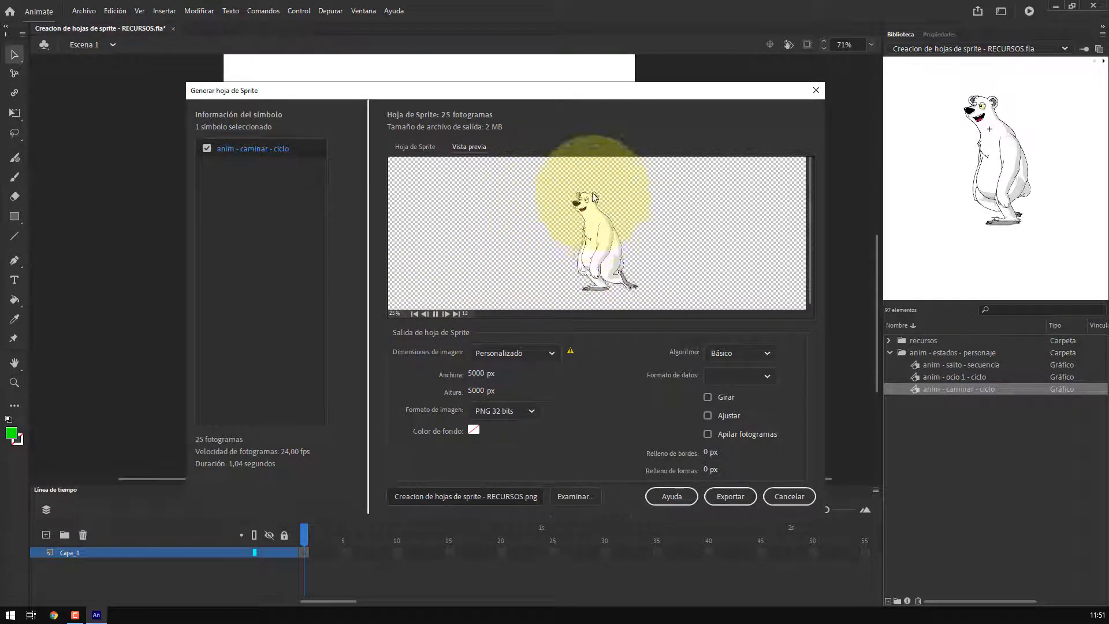
left_click(413, 148)
left_click_drag(811, 189, 810, 279)
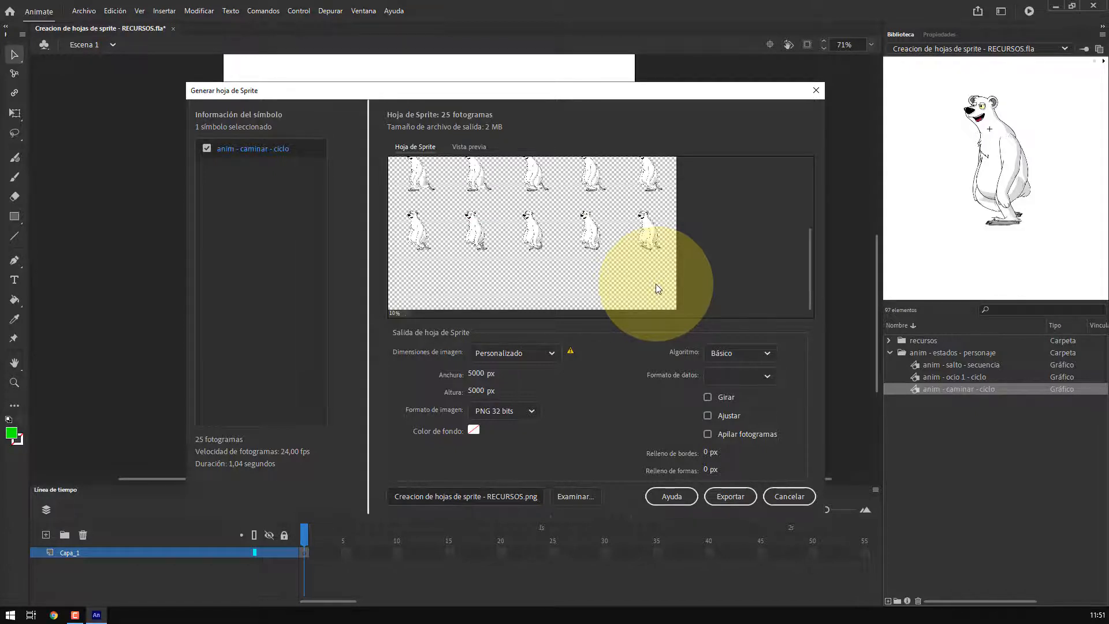
Browse for a destination and create a new folder named exportacion on the Desktop
left_click(575, 497)
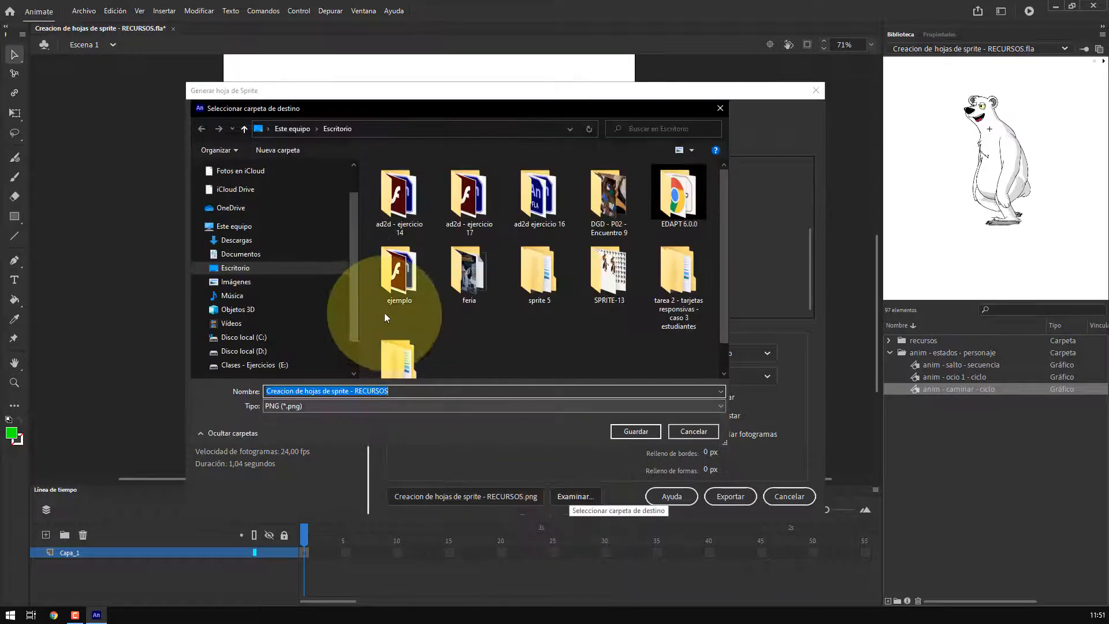
scroll(352, 197, "up", 1)
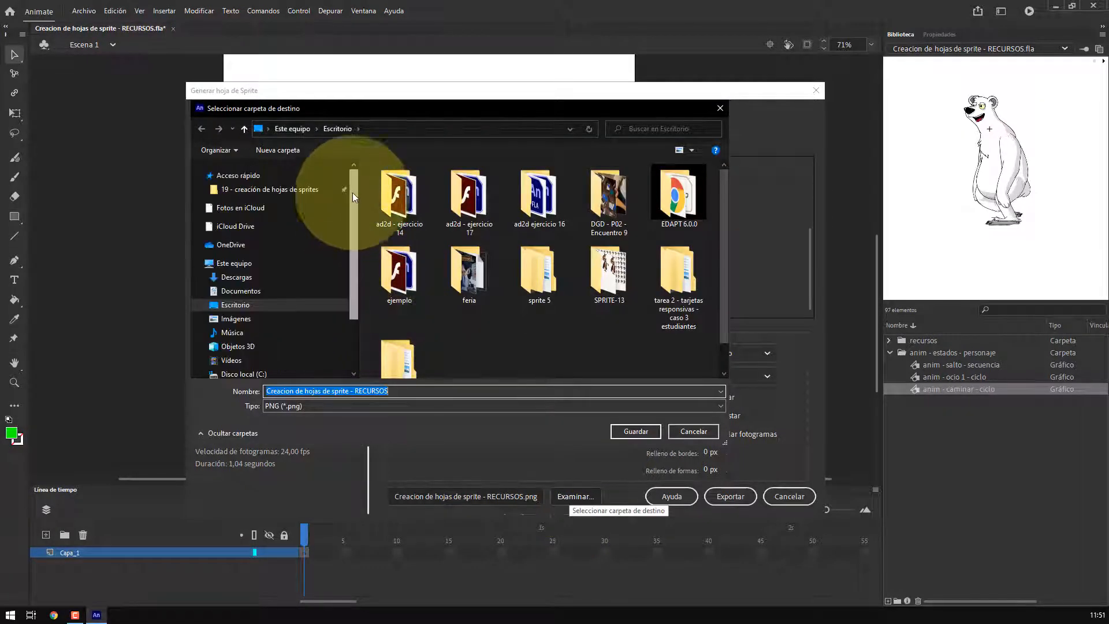
left_click(239, 306)
left_click(276, 150)
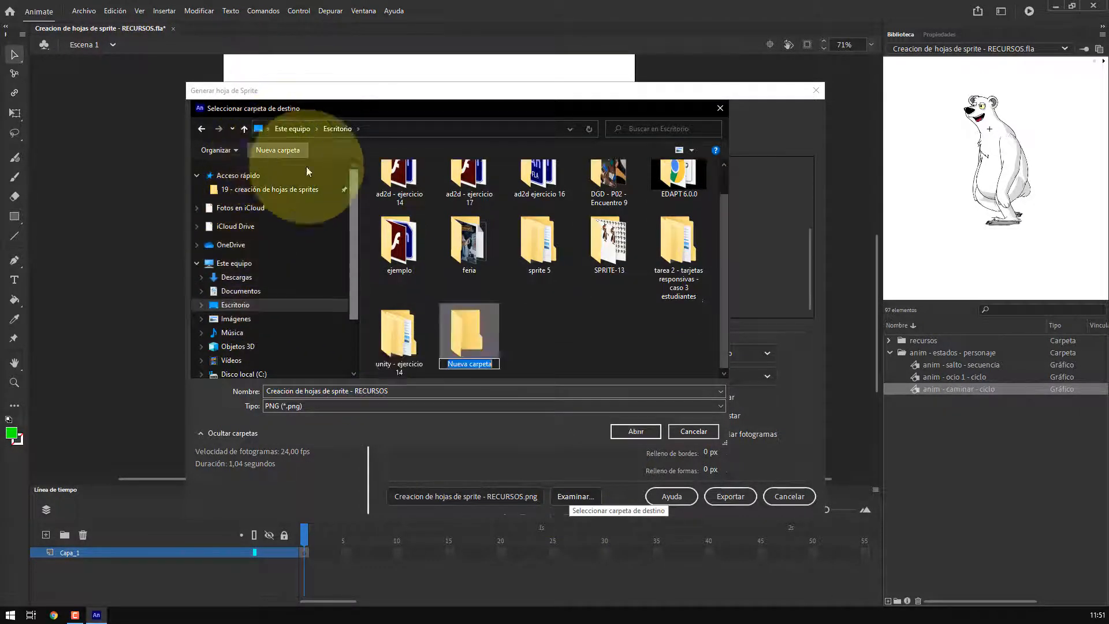
type("exportacion")
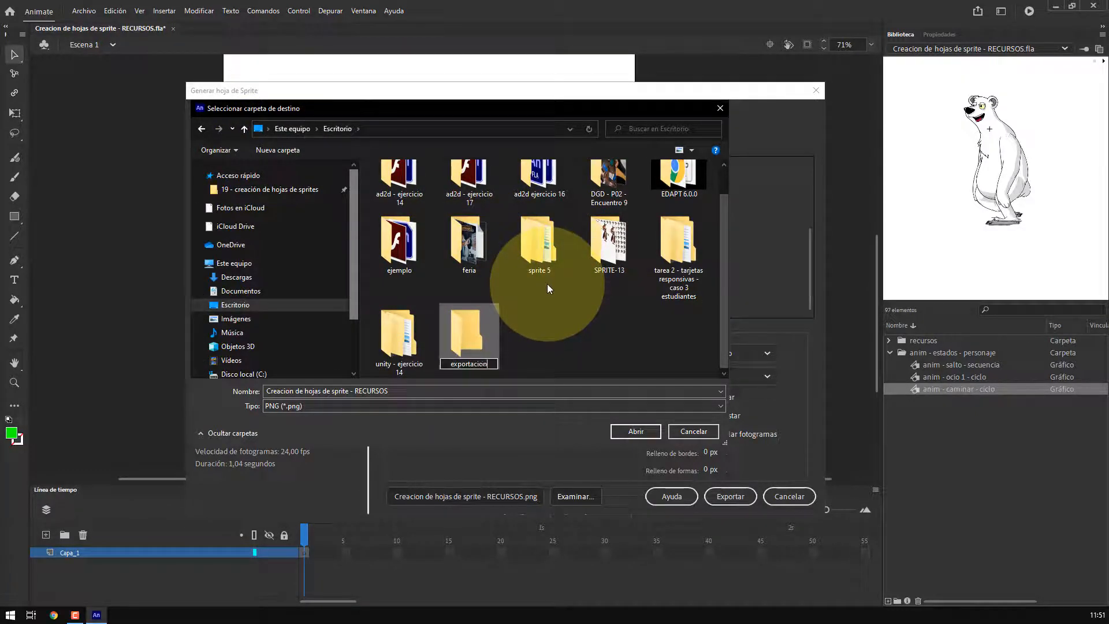
key("Return")
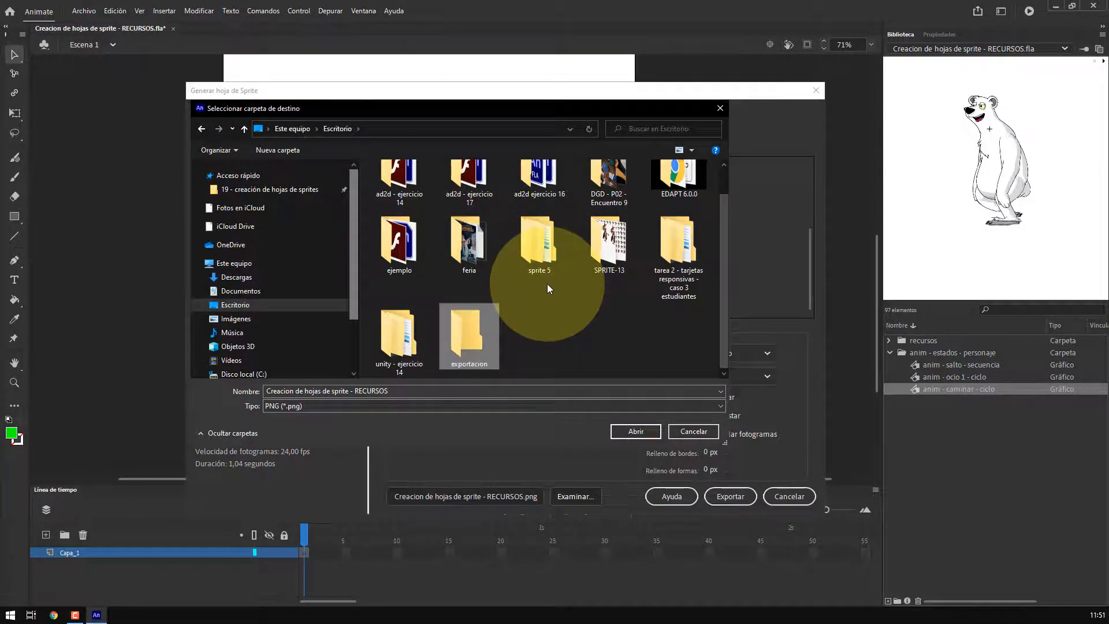
Pin the exportacion folder to Quick access and open it from there
right_click(457, 320)
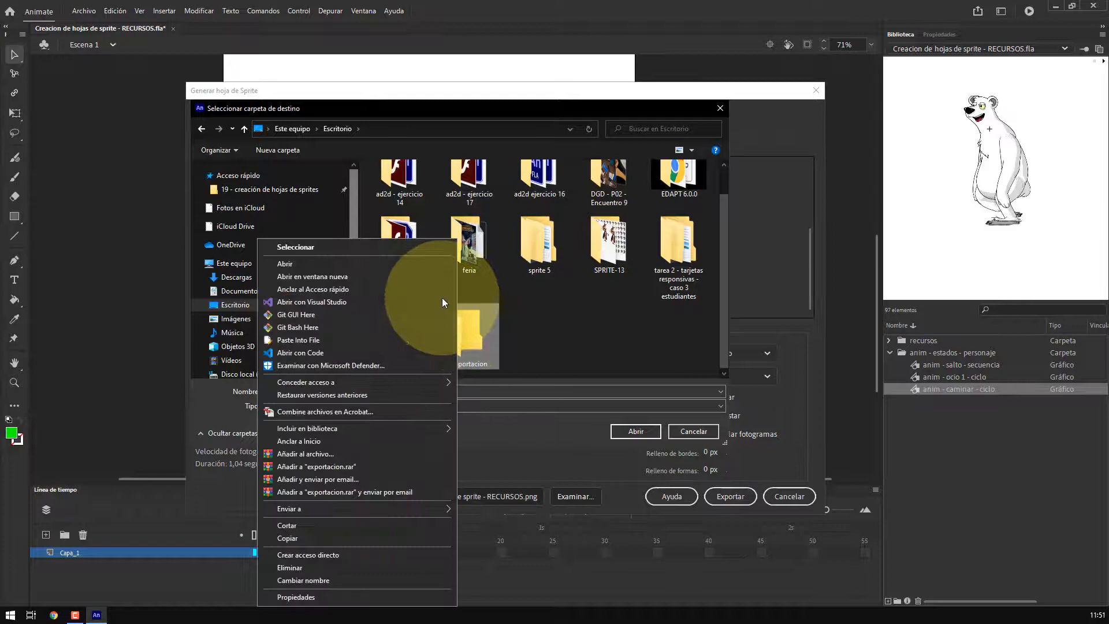
left_click(344, 287)
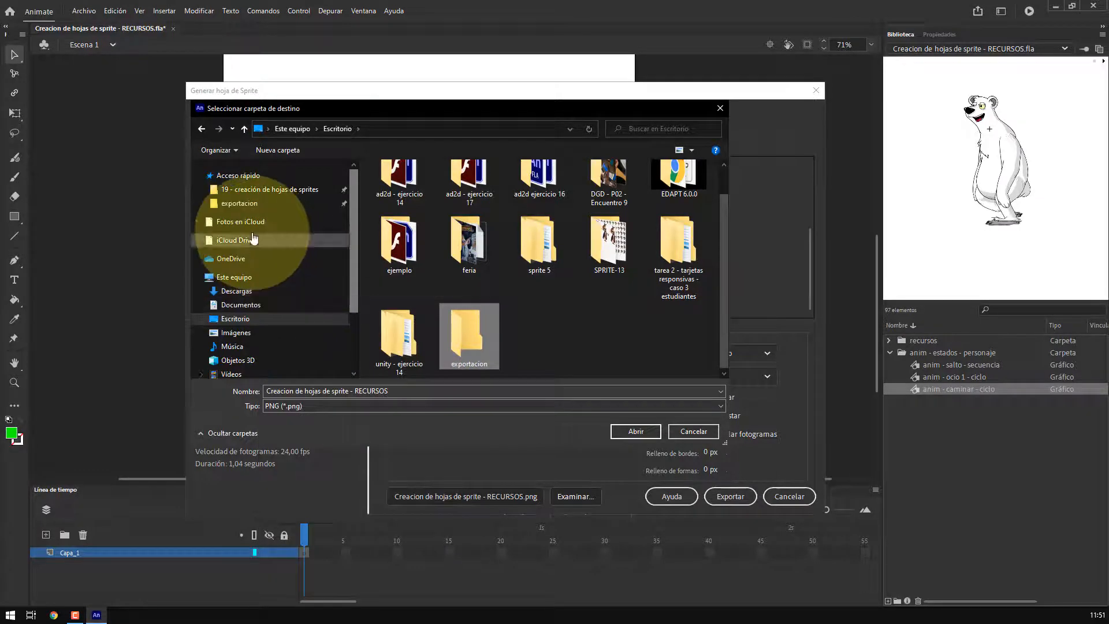
left_click(242, 204)
Name the output file sprites 001 and export the sprite sheet
left_click(421, 392)
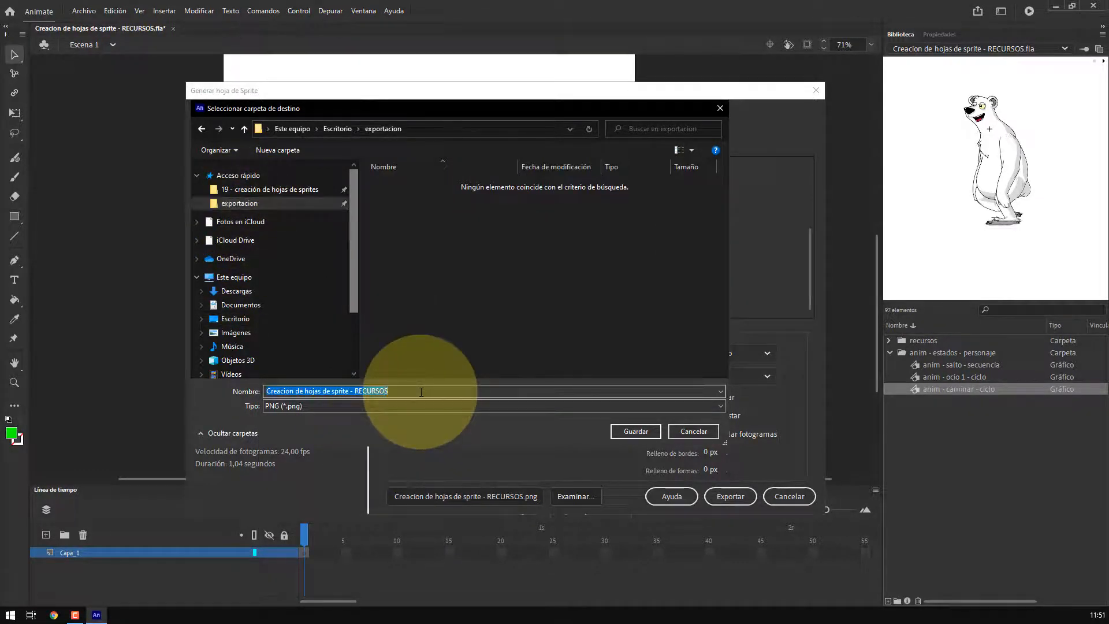
type("sprit")
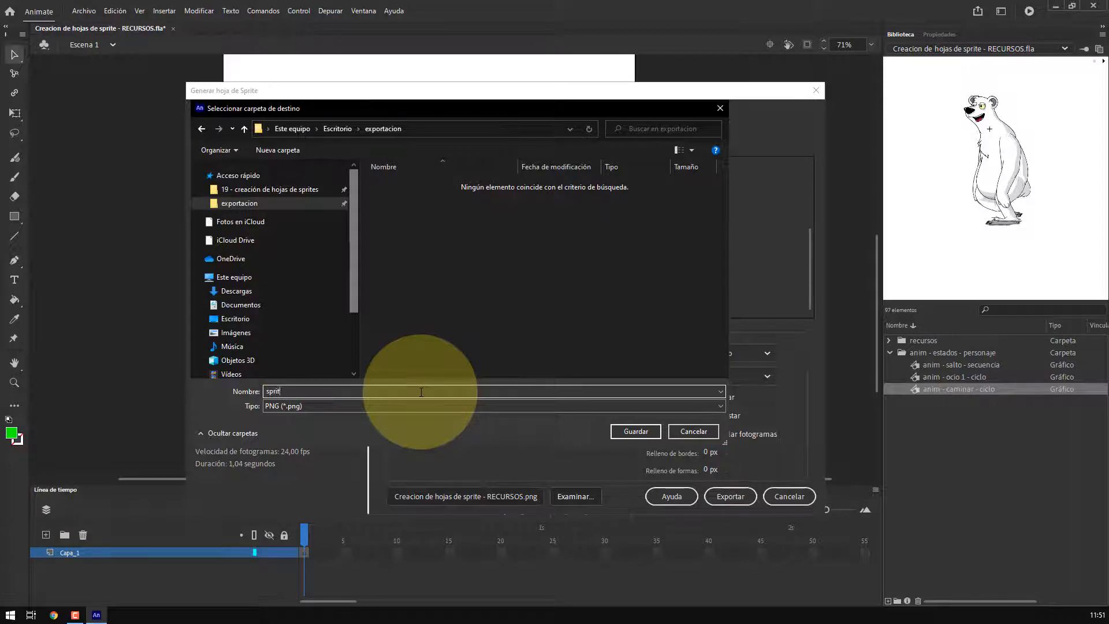
type("es 001")
left_click(629, 432)
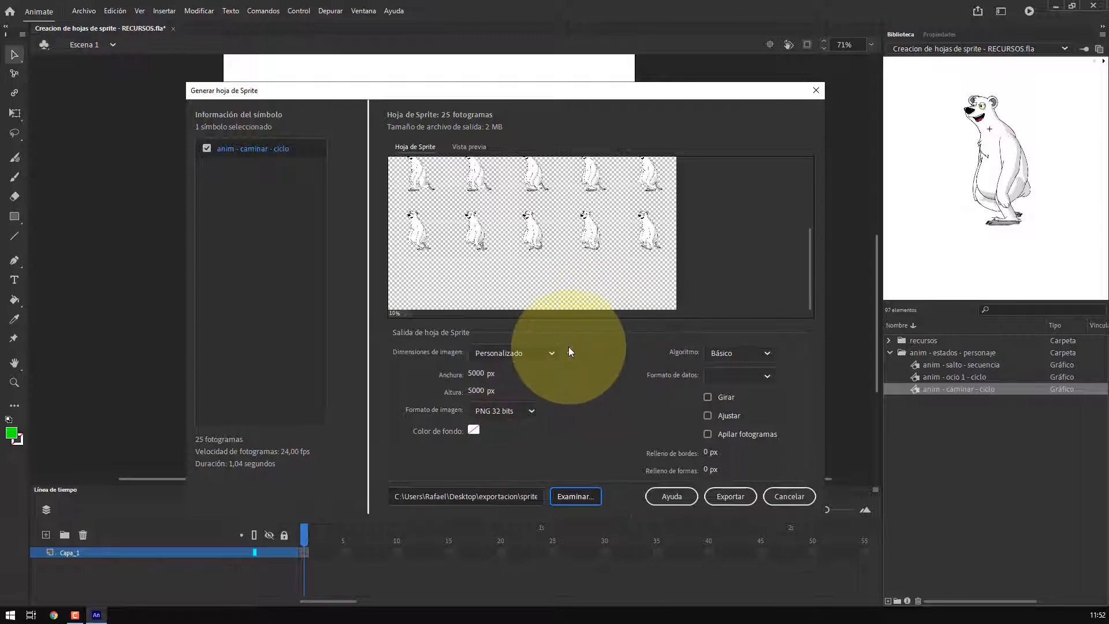
mouse_move(569, 349)
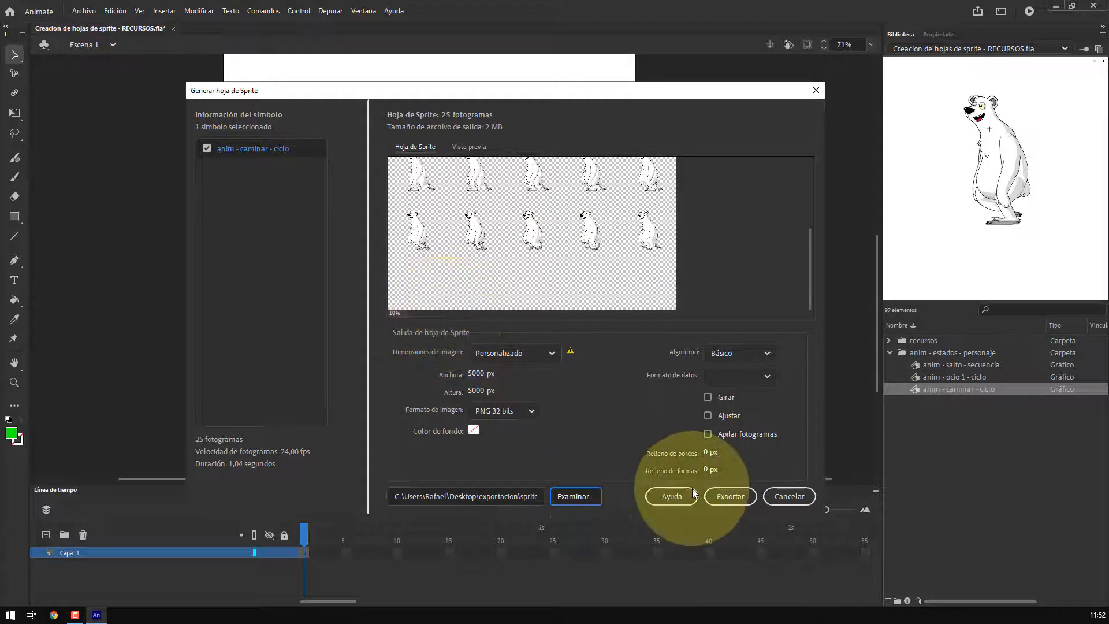
left_click(729, 494)
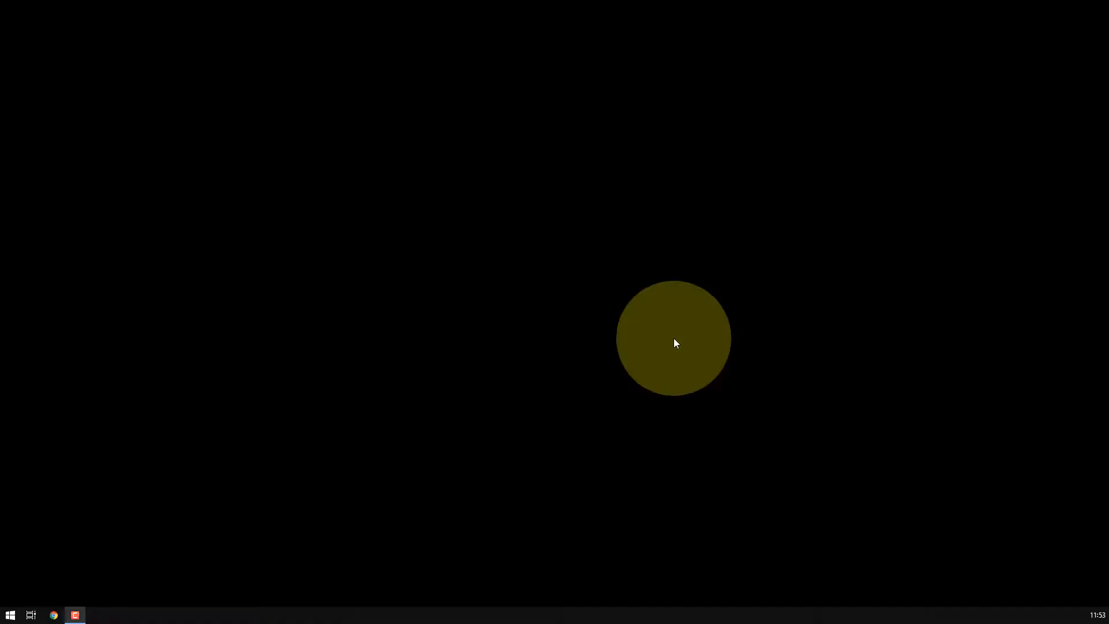
Switch to File Explorer and preview the exported sprites 001 image in the exportacion folder
key("super+e")
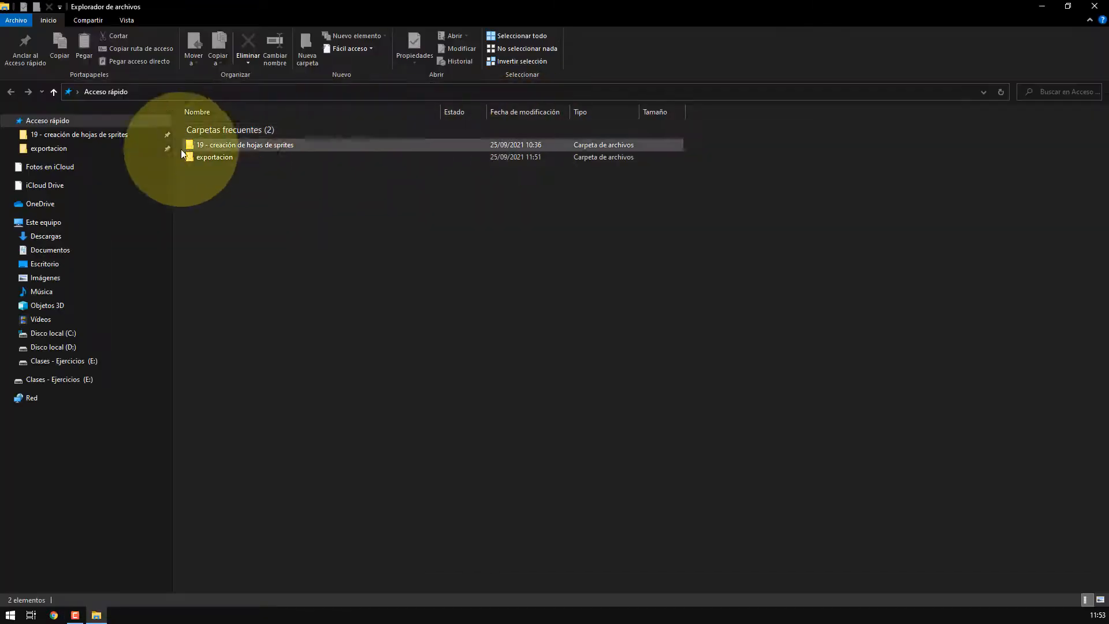
left_click(78, 151)
left_click(202, 139)
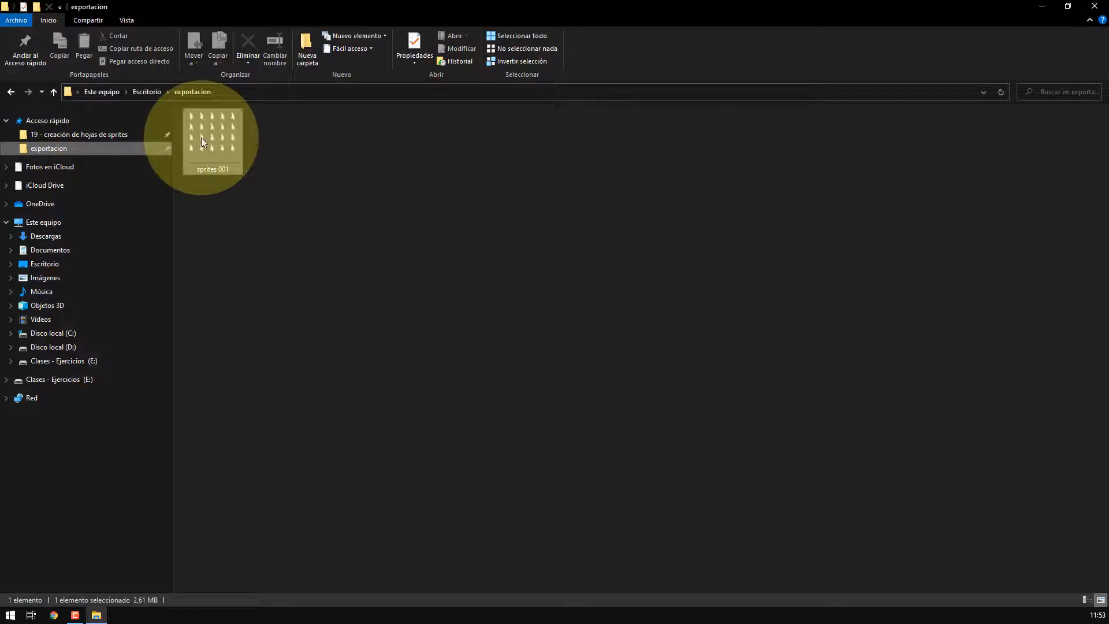
key("space")
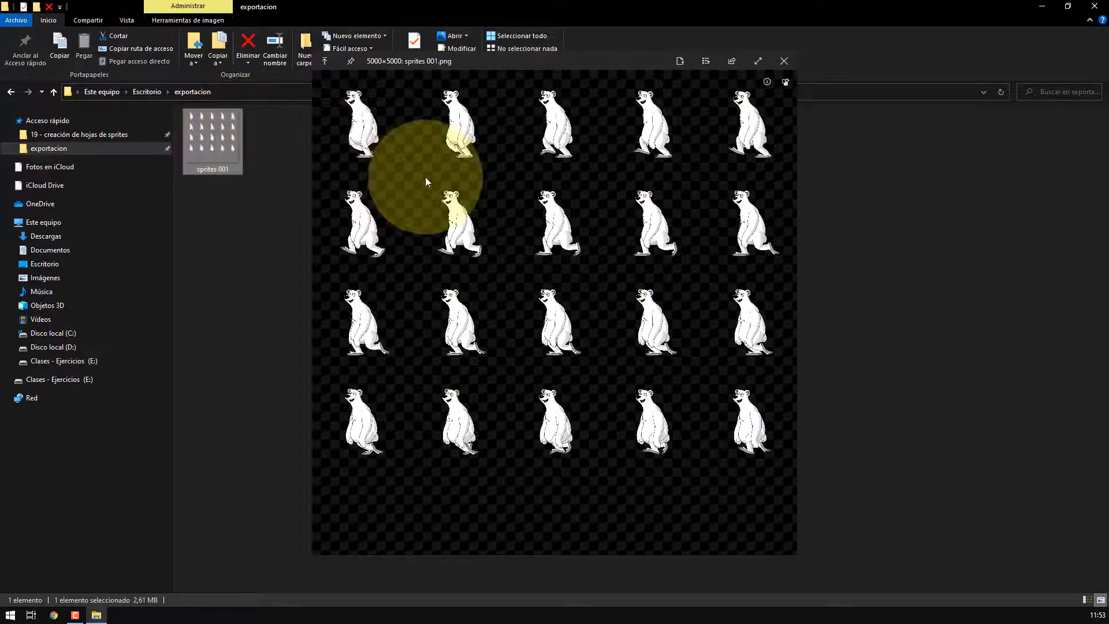
left_click(783, 62)
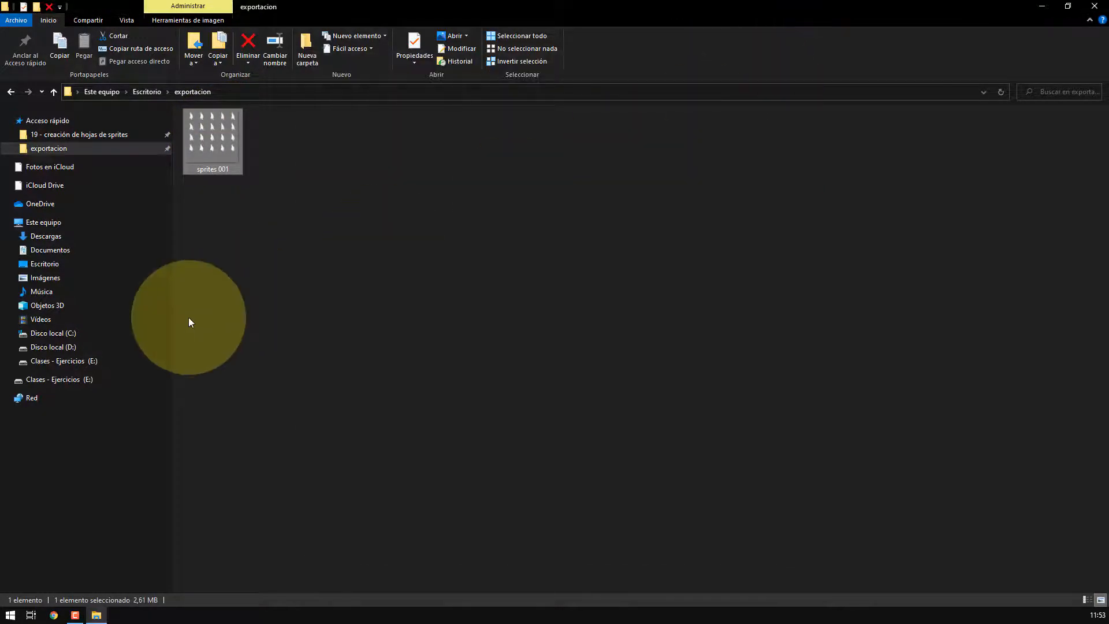
key("alt+F4")
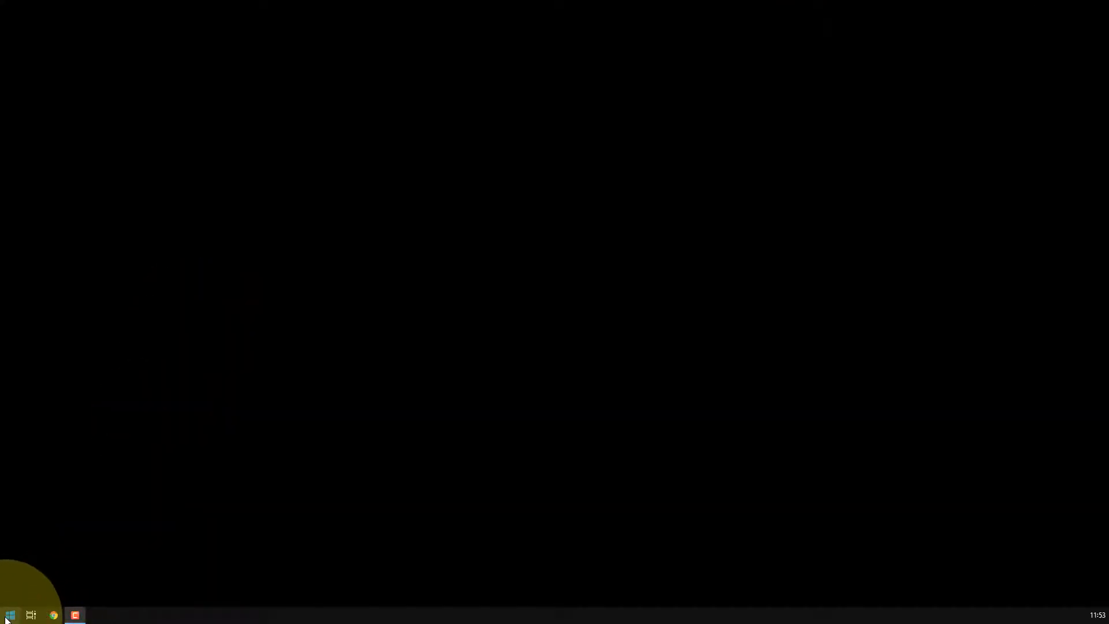
Launch Adobe Photoshop 2021 from the Start menu search
left_click(9, 615)
type("photo")
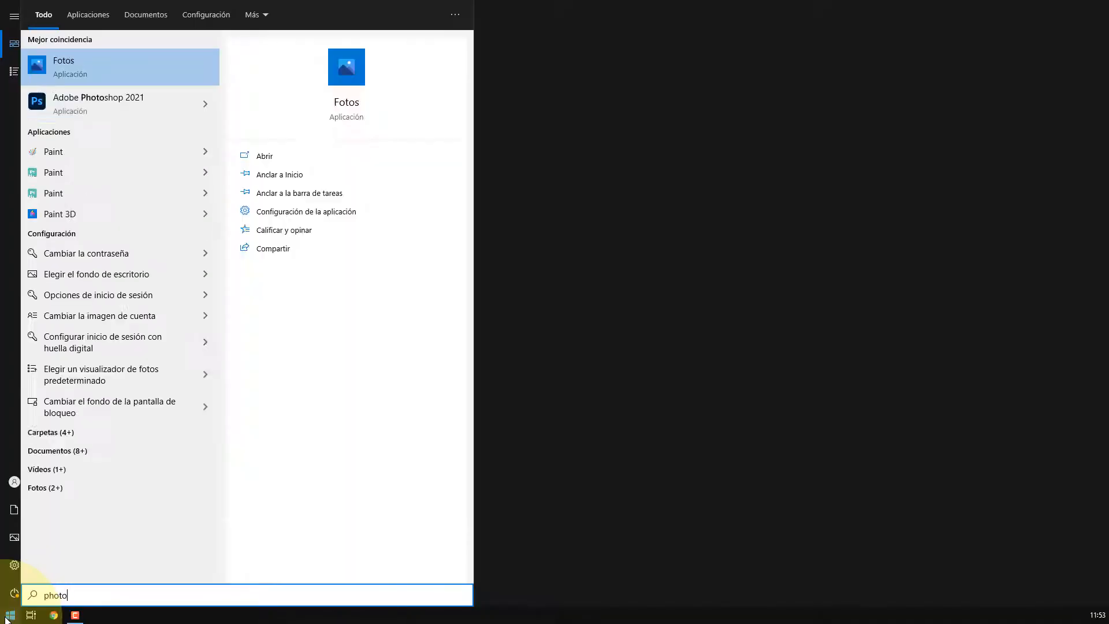
left_click(65, 98)
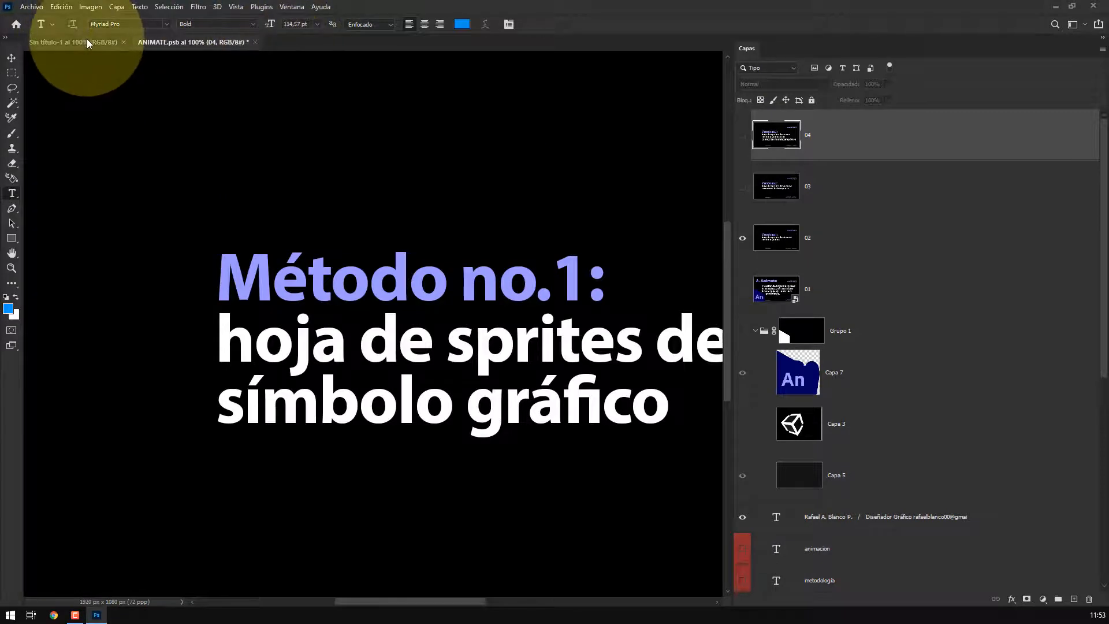
Open the sprites 001 image from the exportacion folder in Photoshop
left_click(31, 7)
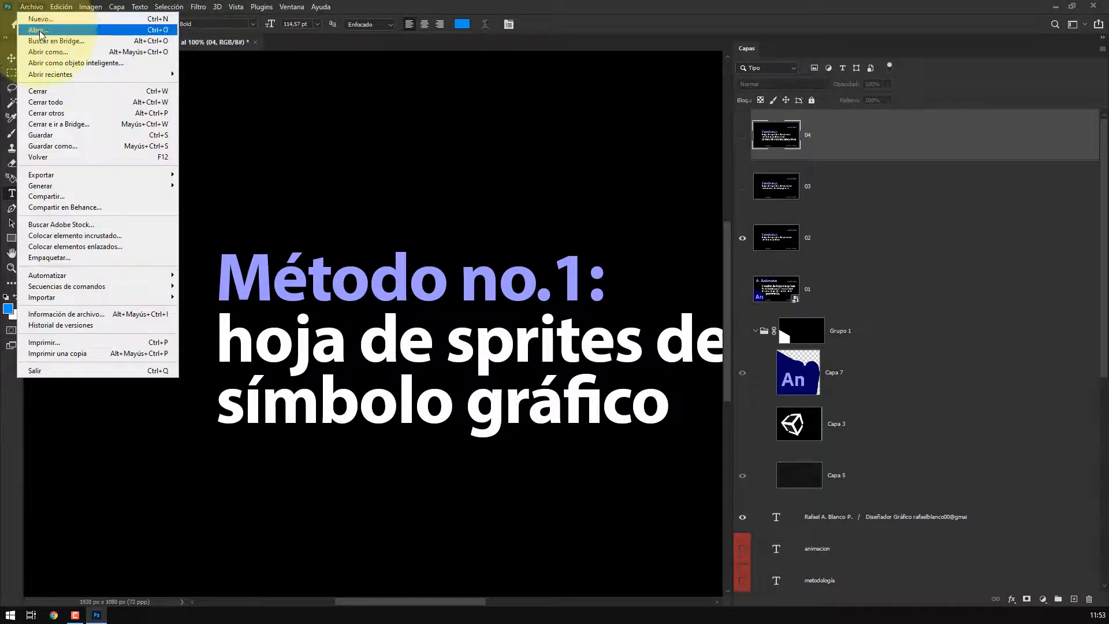
left_click(39, 30)
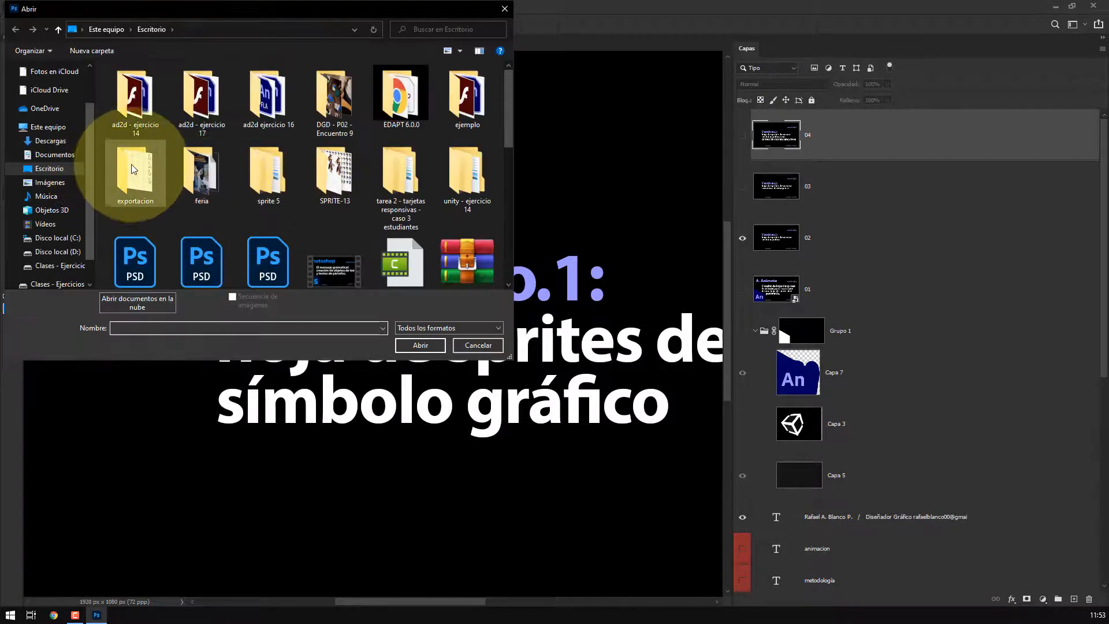
scroll(52, 104, "up", 3)
left_click(81, 104)
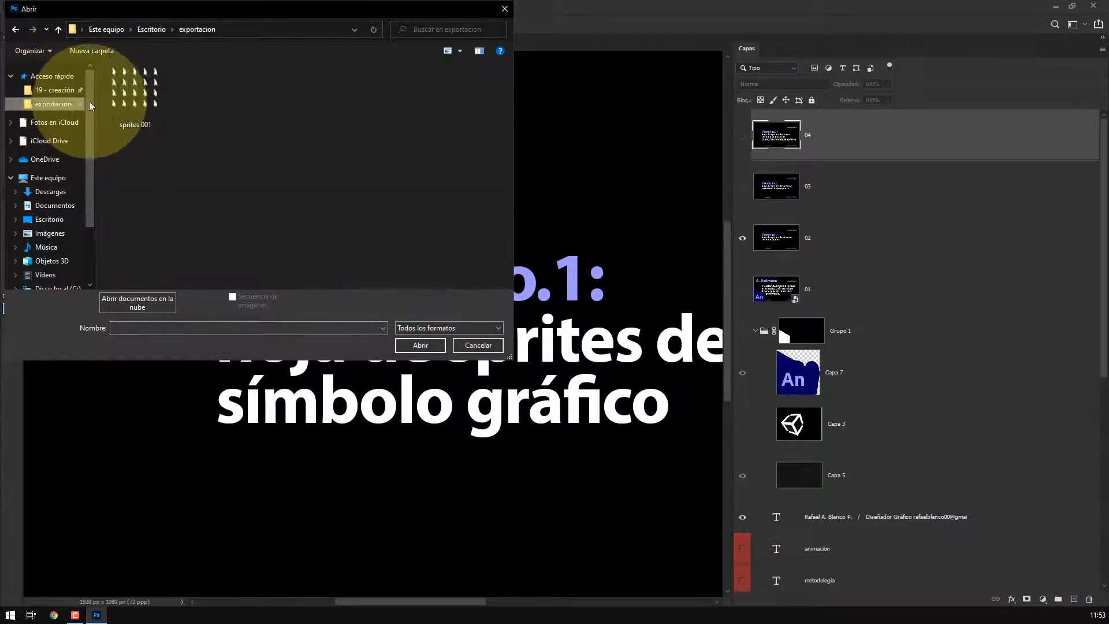
left_click(135, 86)
left_click(421, 344)
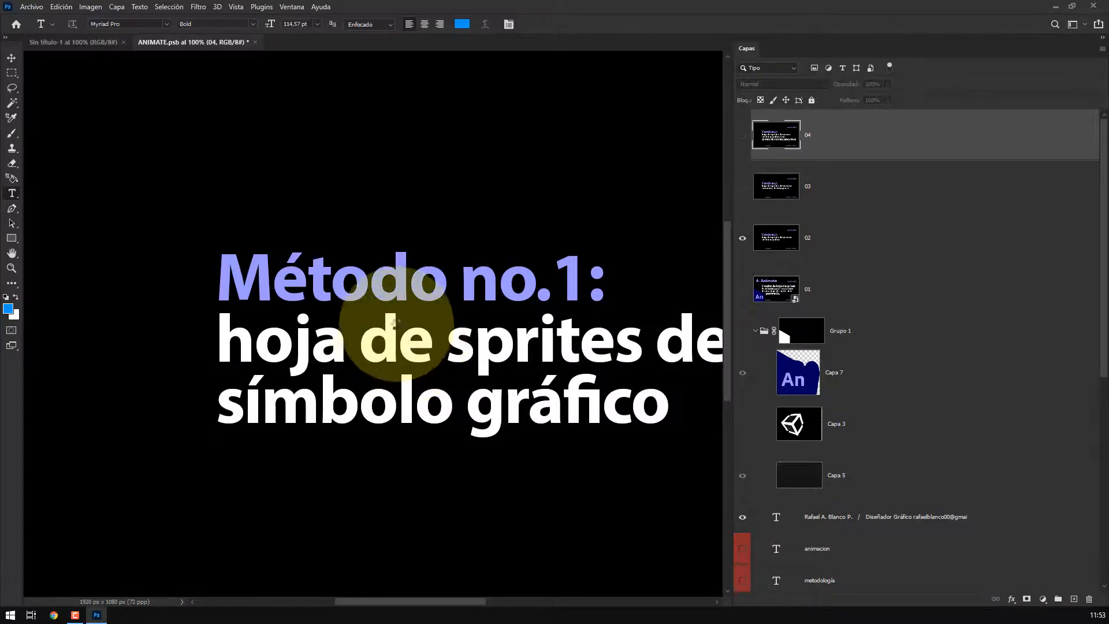
left_click(662, 348)
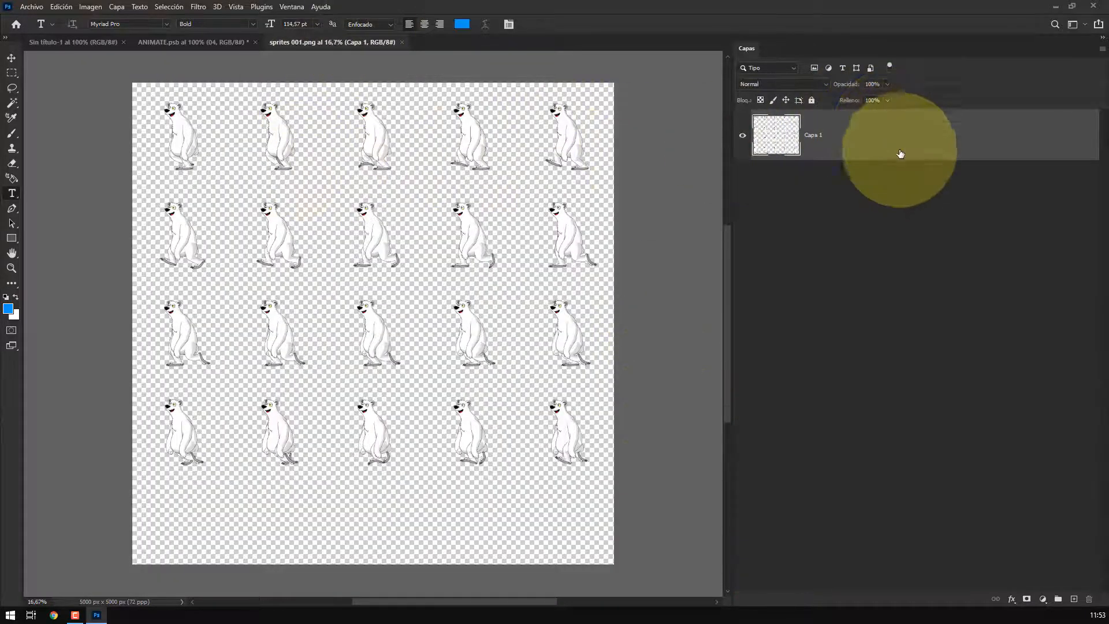
Add a black solid-colour fill layer beneath the sprite sheet layer
left_click(1073, 599, "ctrl")
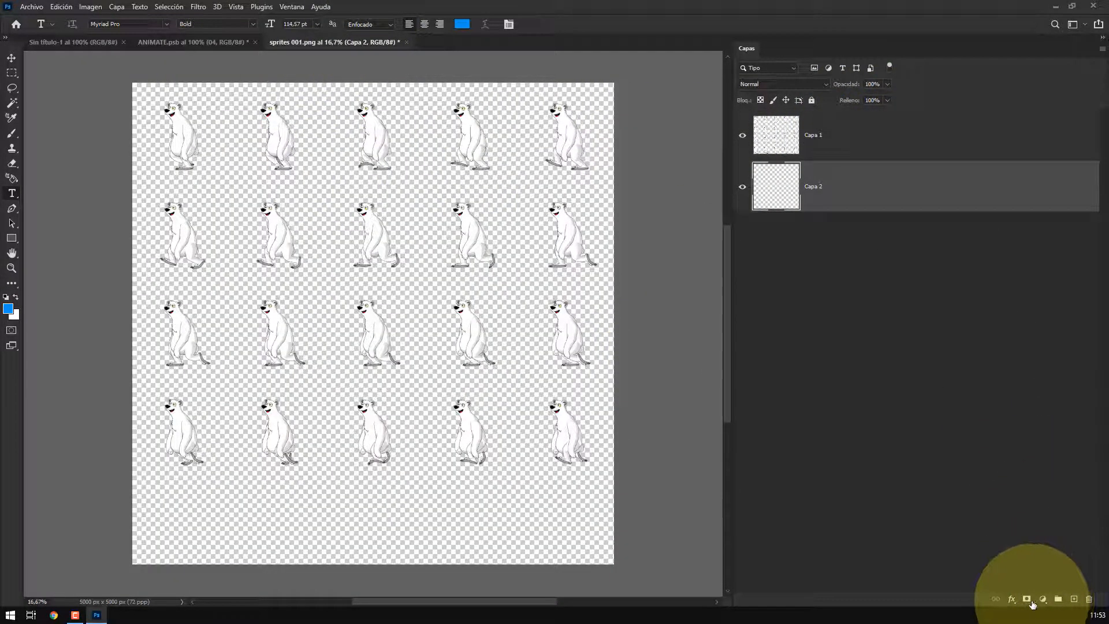
left_click(1042, 599)
left_click(1038, 398)
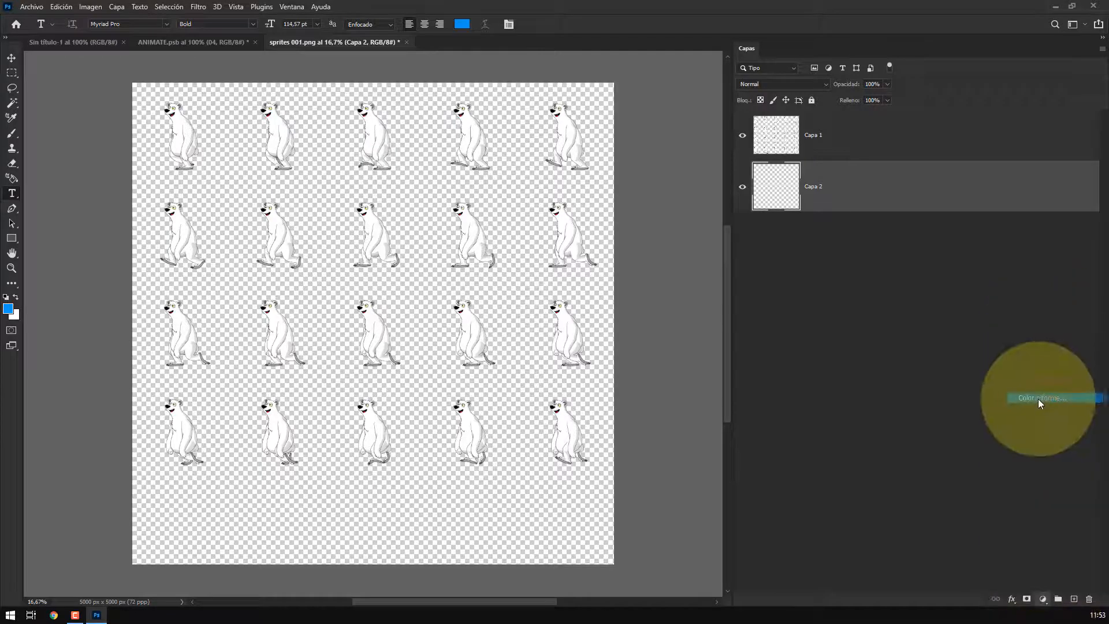
left_click_drag(661, 454, 797, 467)
left_click(908, 315)
key("t")
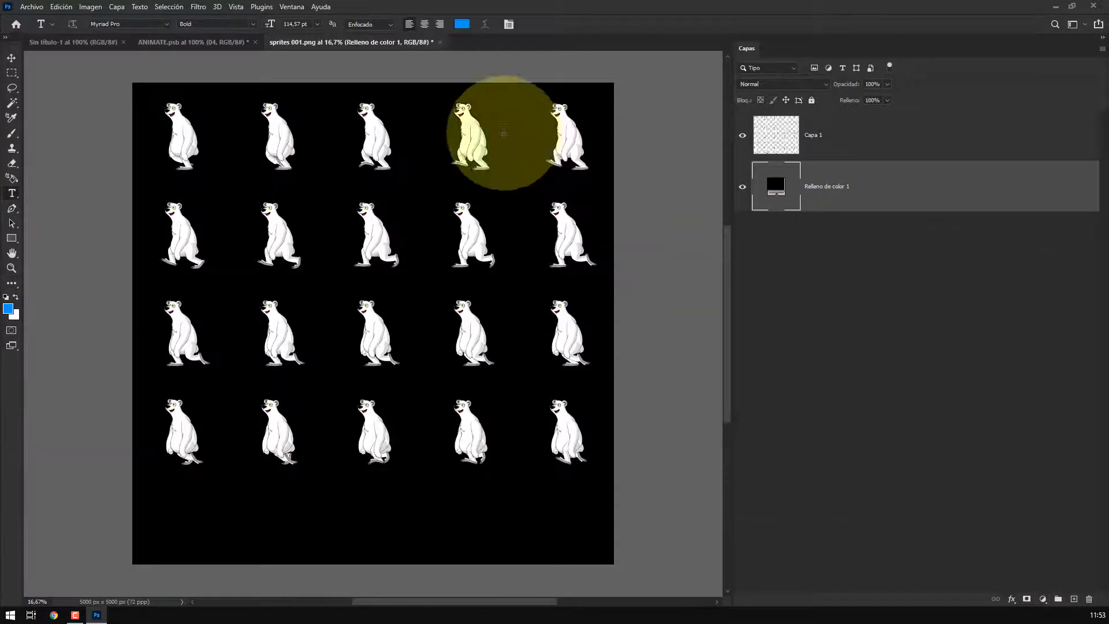
Create a new guide layout of 5 columns and 5 rows over the sprite sheet
left_click(236, 6)
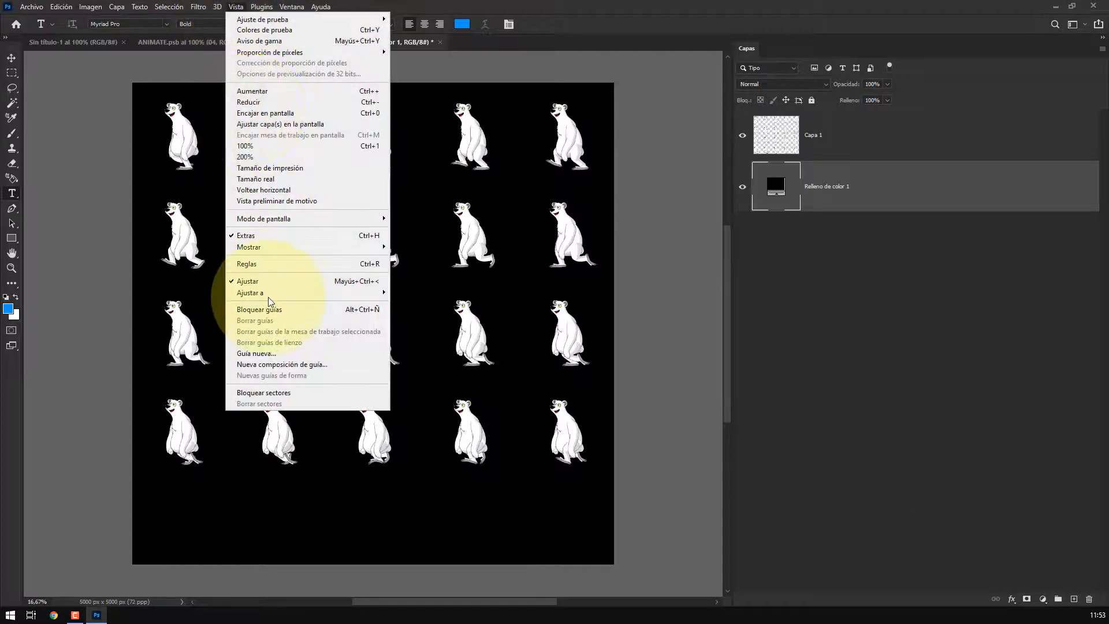
left_click(285, 366)
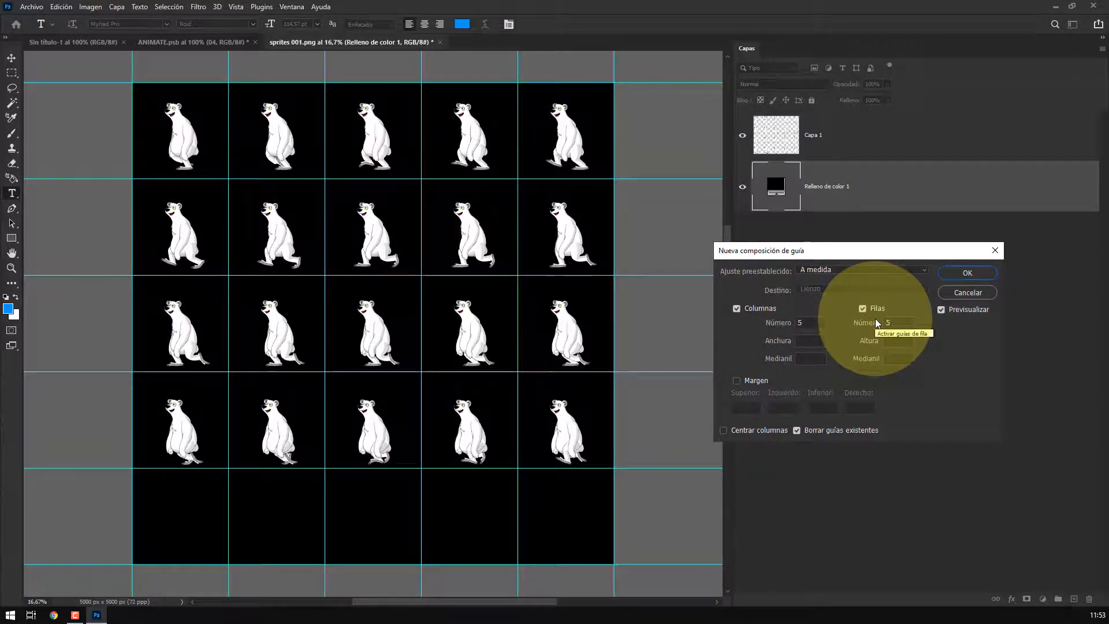
left_click(989, 273)
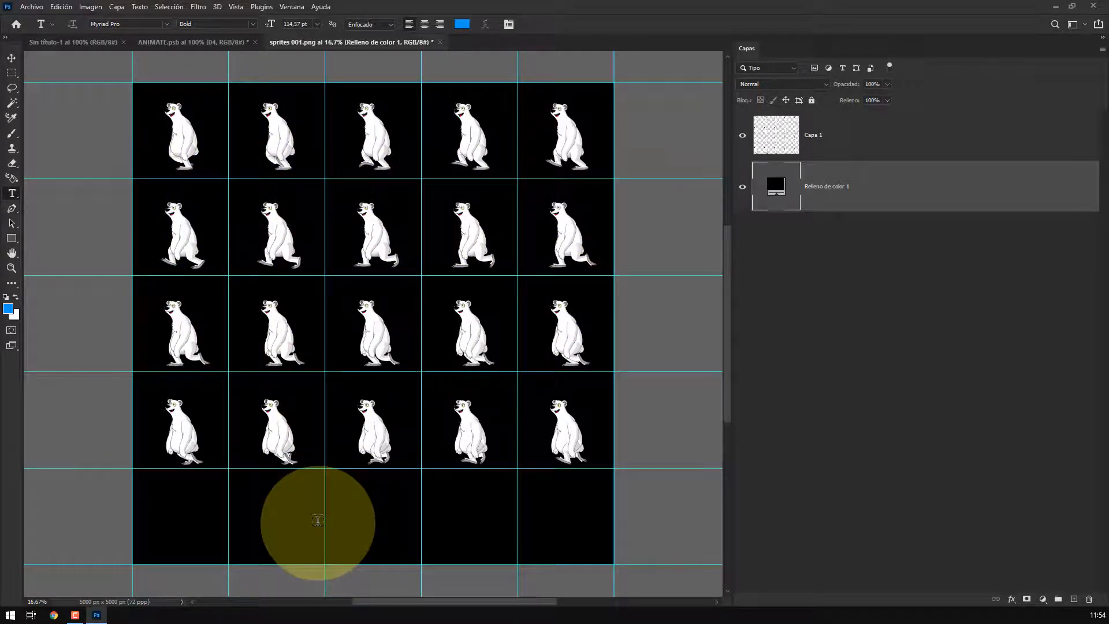
Switch to the ANIMATE.psb slides document and toggle its full-screen mode
left_click(186, 46)
key("f")
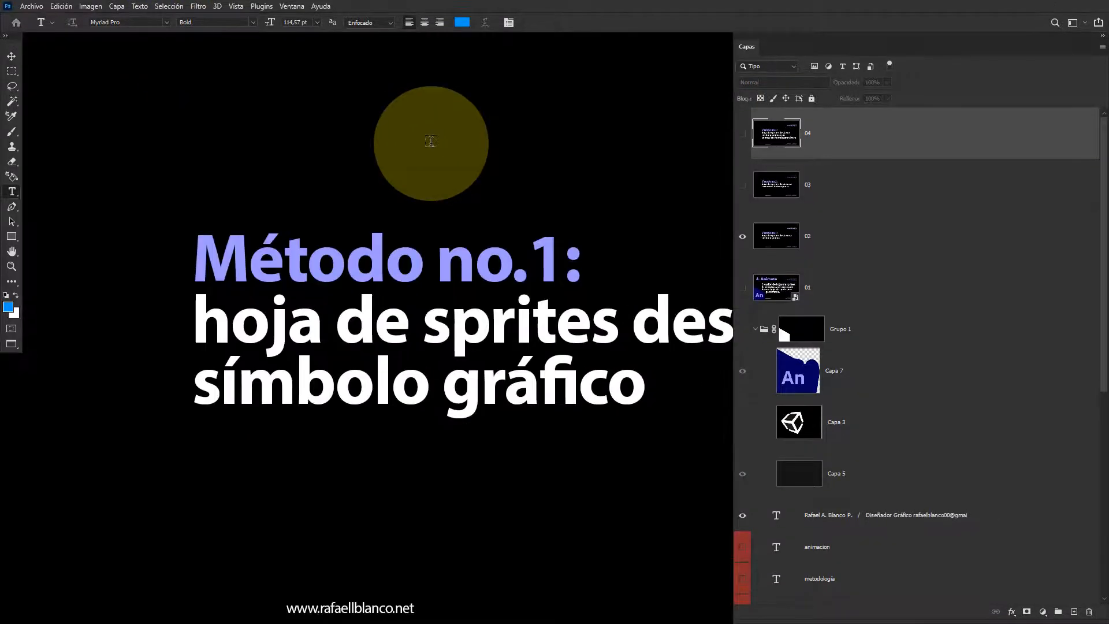
key("f")
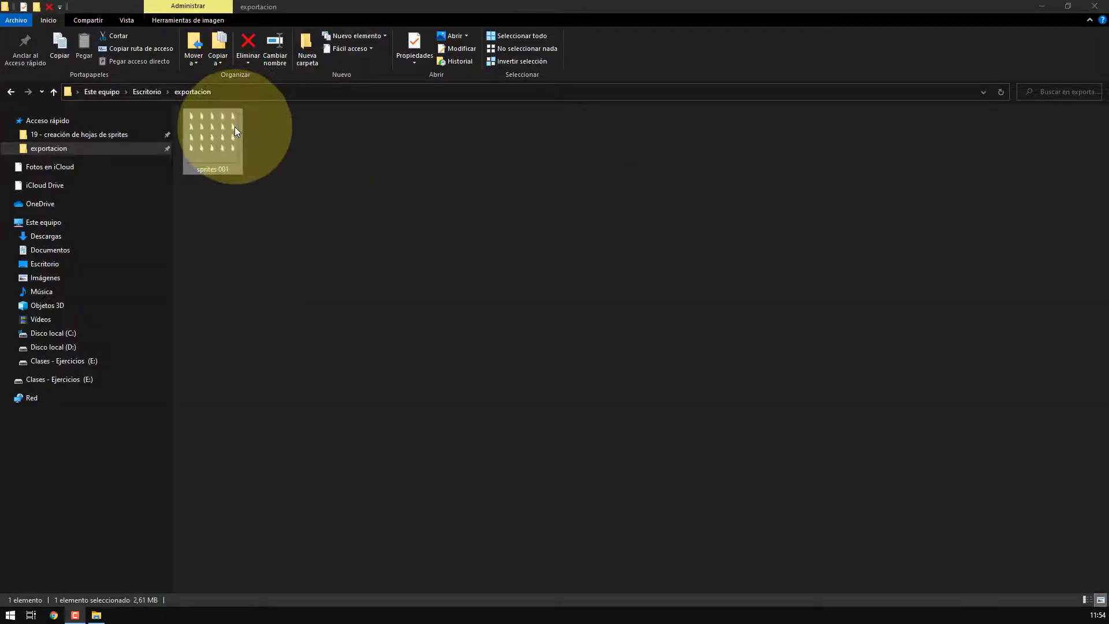
Preview the sprites 001 image in the exportacion folder and close the preview
double_click(235, 127)
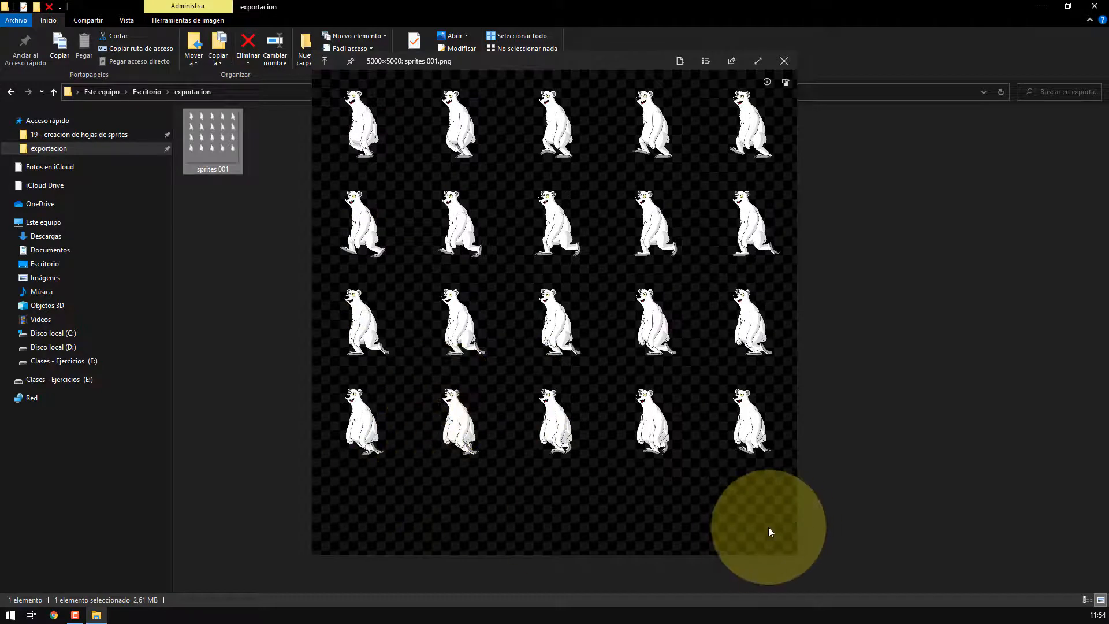
left_click(784, 61)
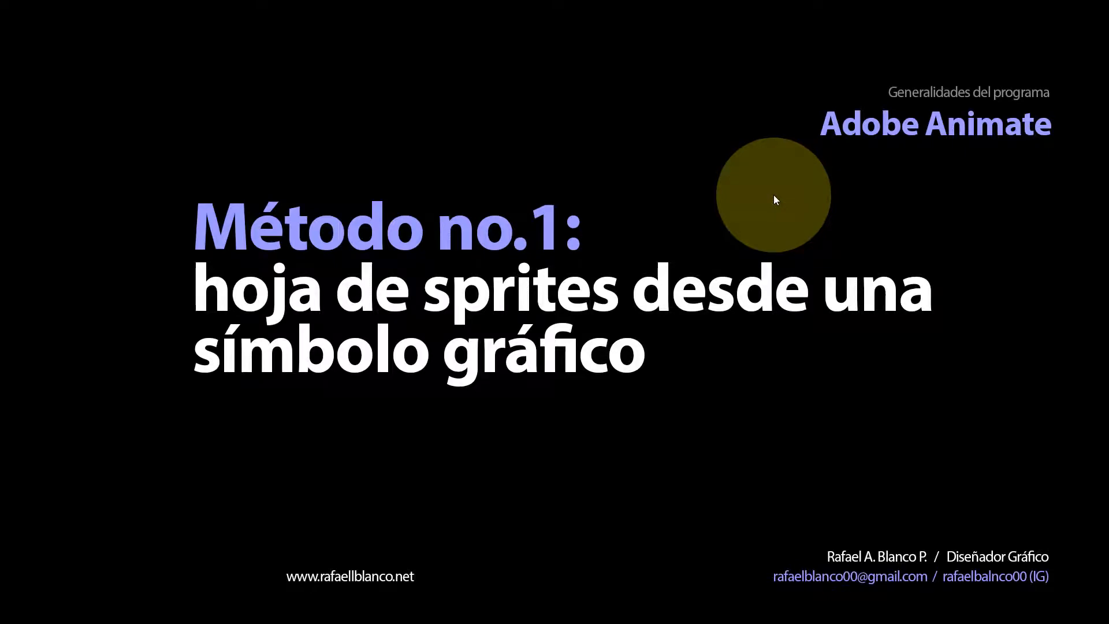
Show the Método no.2 slide by changing the visible slide layers in ANIMATE.psb, in full-screen mode
key("t")
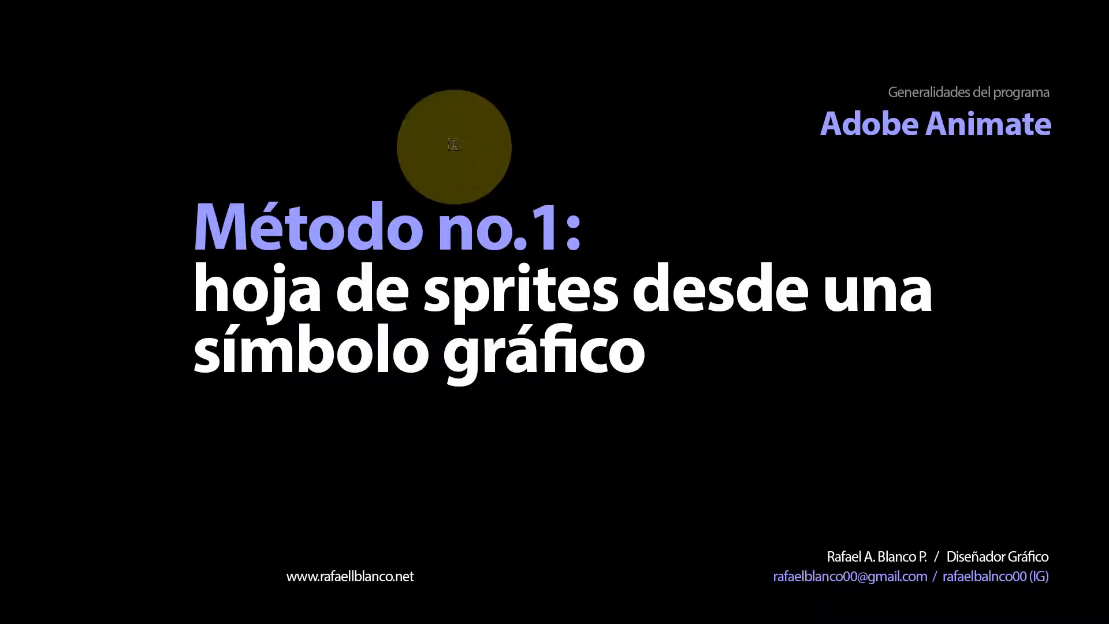
key("f")
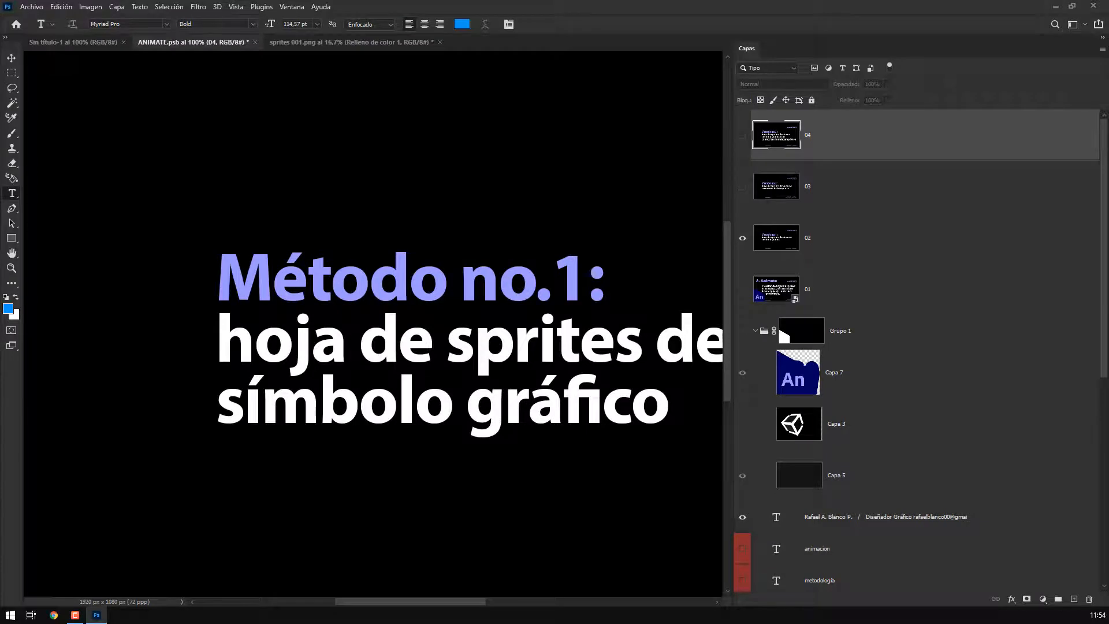
left_click(742, 186)
left_click(742, 238)
key("f")
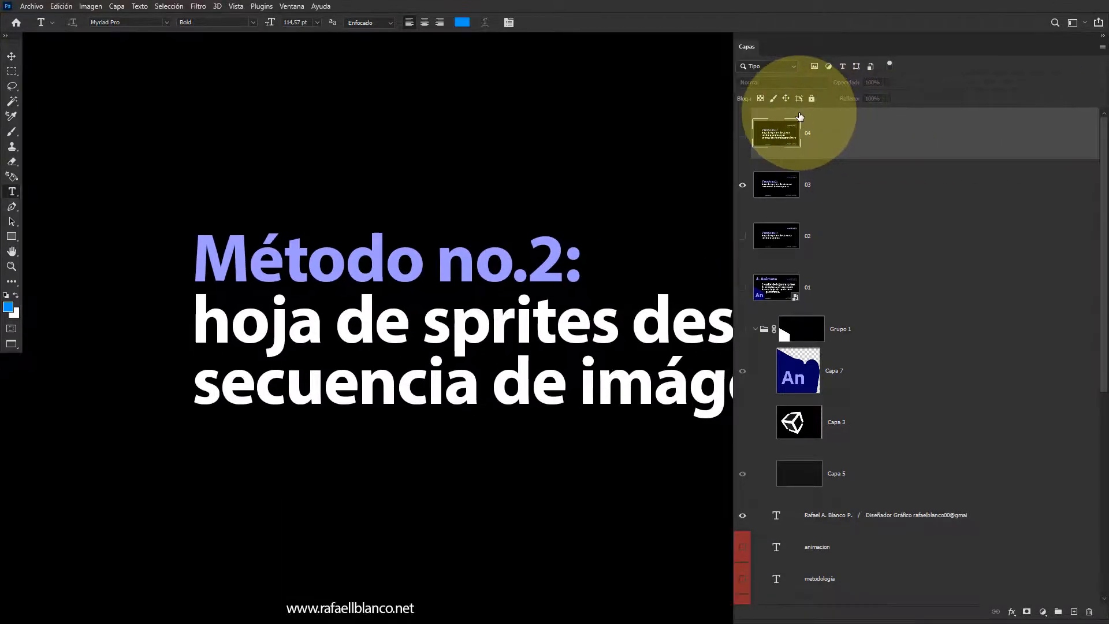
key("f")
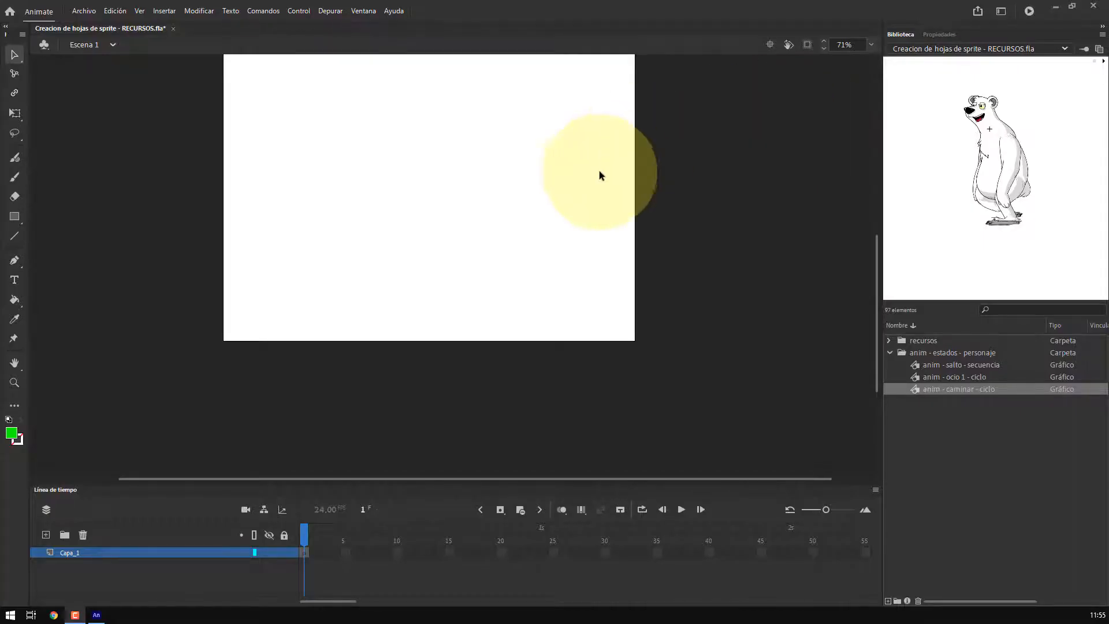
Place the anim - caminar - ciclo symbol from the library onto the stage
scroll(567, 189, "up", 3)
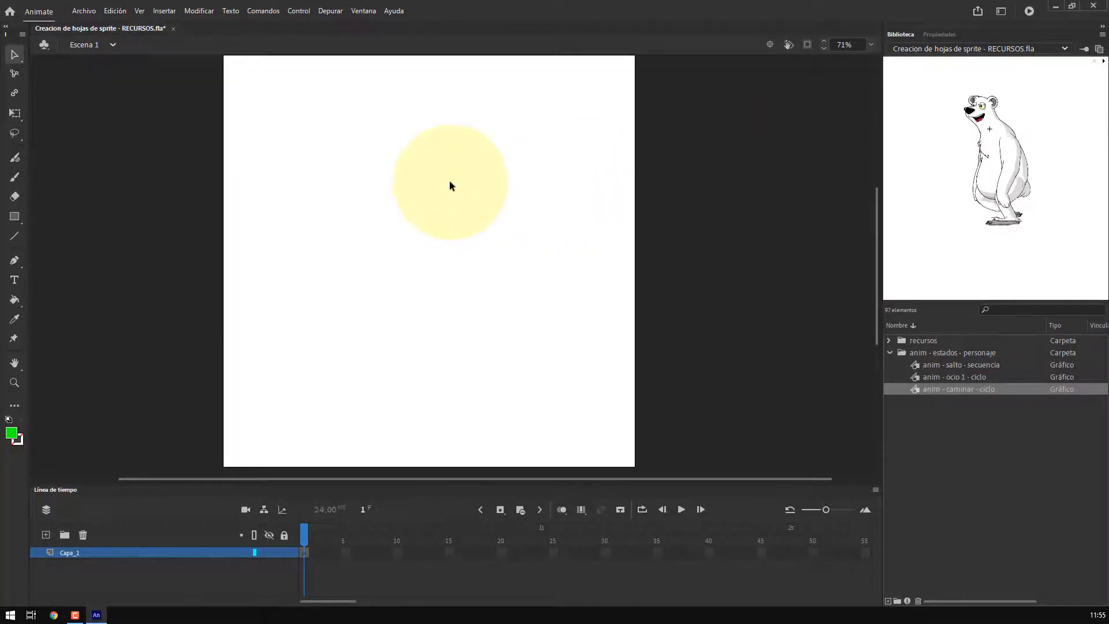
left_click_drag(919, 391, 462, 289)
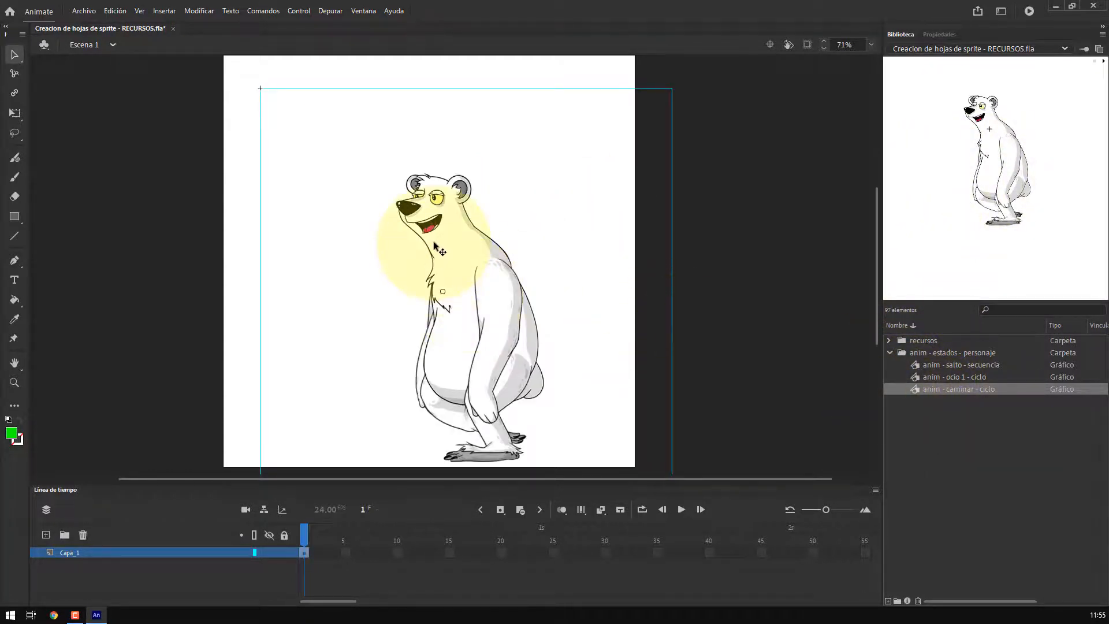
key("ctrl+F3")
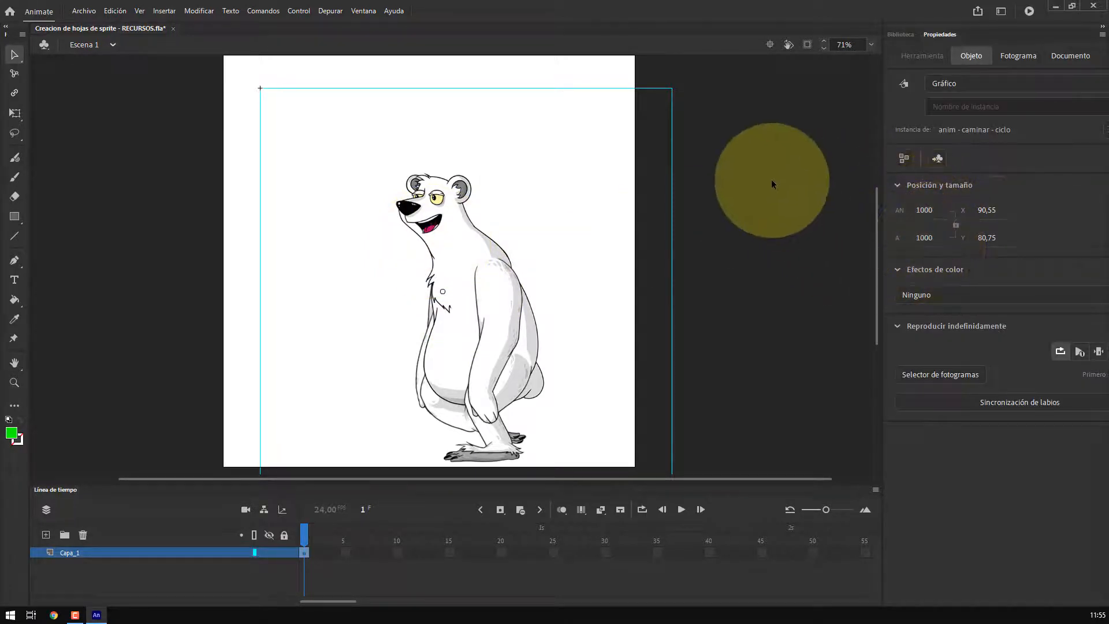
Align the walk-cycle symbol to the stage's horizontal and vertical centre with the Align panel
left_click(764, 172)
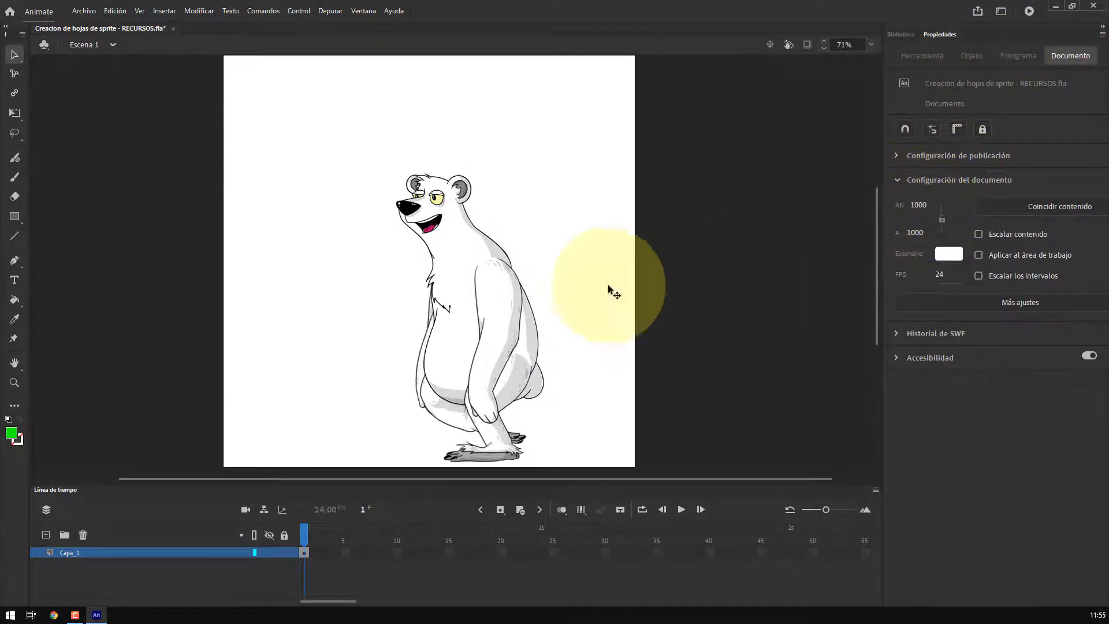
left_click(482, 272)
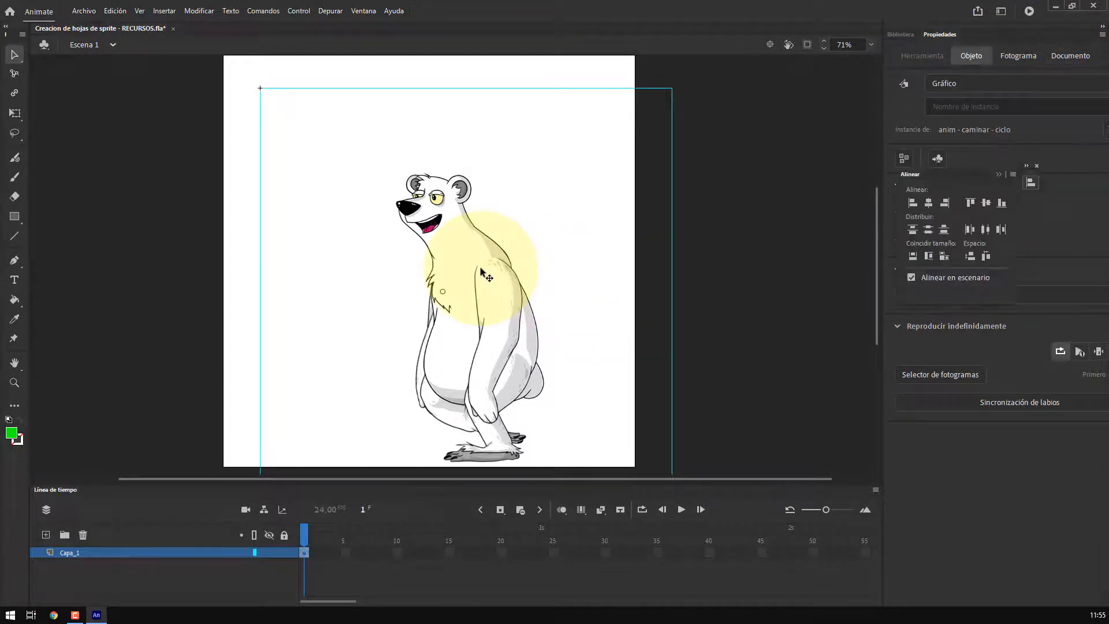
left_click(904, 157)
left_click_drag(913, 182, 748, 81)
left_click(437, 223)
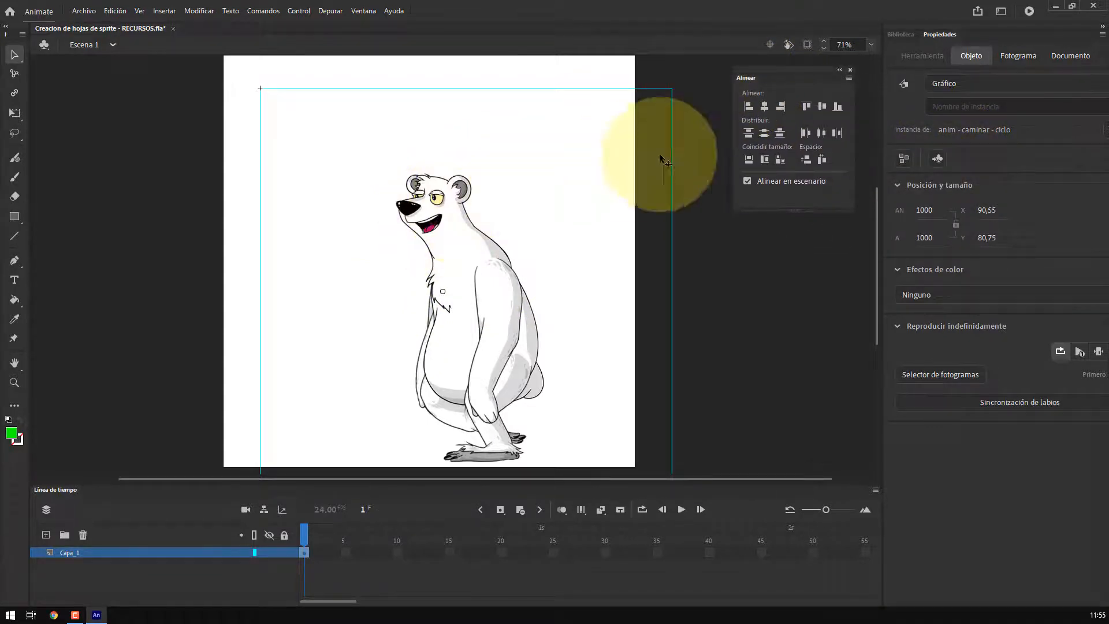
left_click(764, 107)
left_click(820, 106)
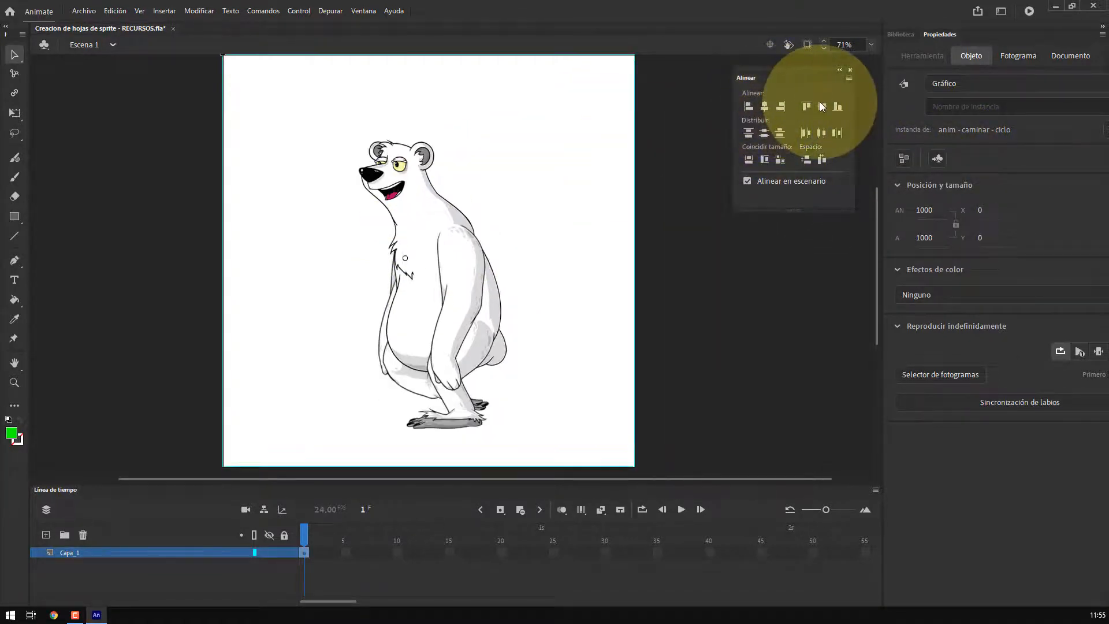
left_click(850, 70)
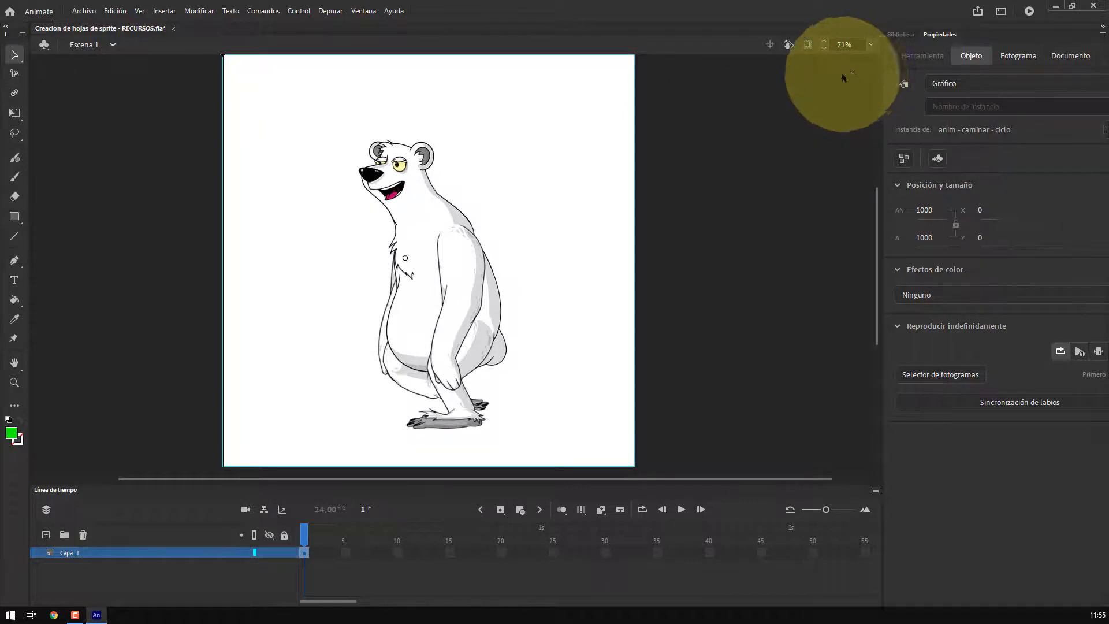
Enter the walk-cycle symbol to inspect its timeline length, then return to Escena 1
left_click(441, 248)
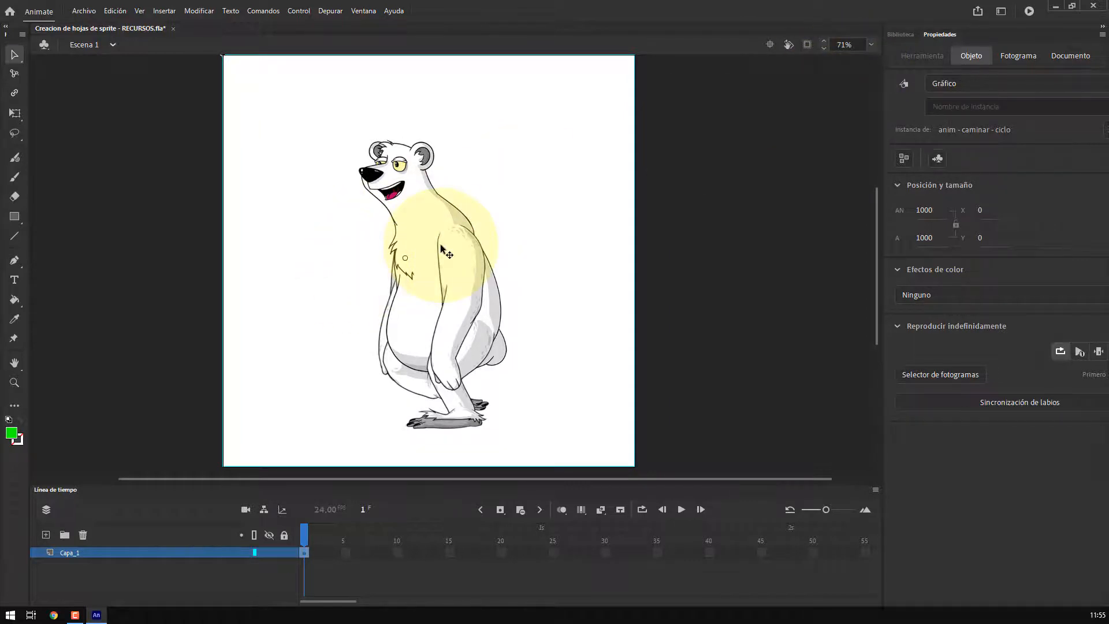
double_click(440, 248)
left_click_drag(329, 530, 553, 545)
left_click(116, 50)
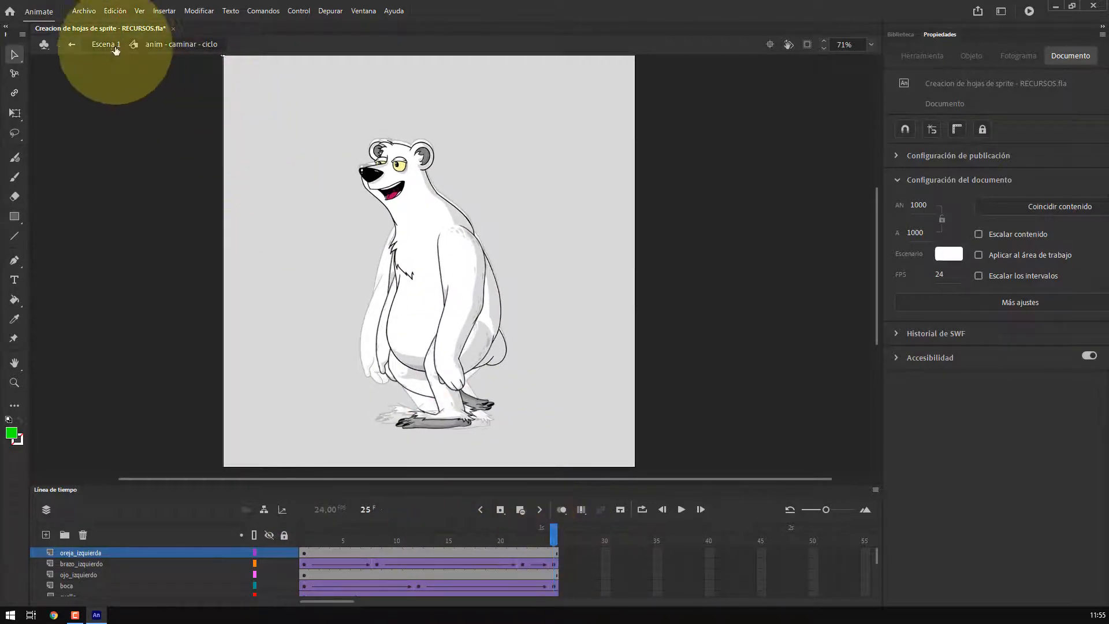
Extend the main timeline to frame 25 with Insert Frame and enable looping playback
left_click(304, 552)
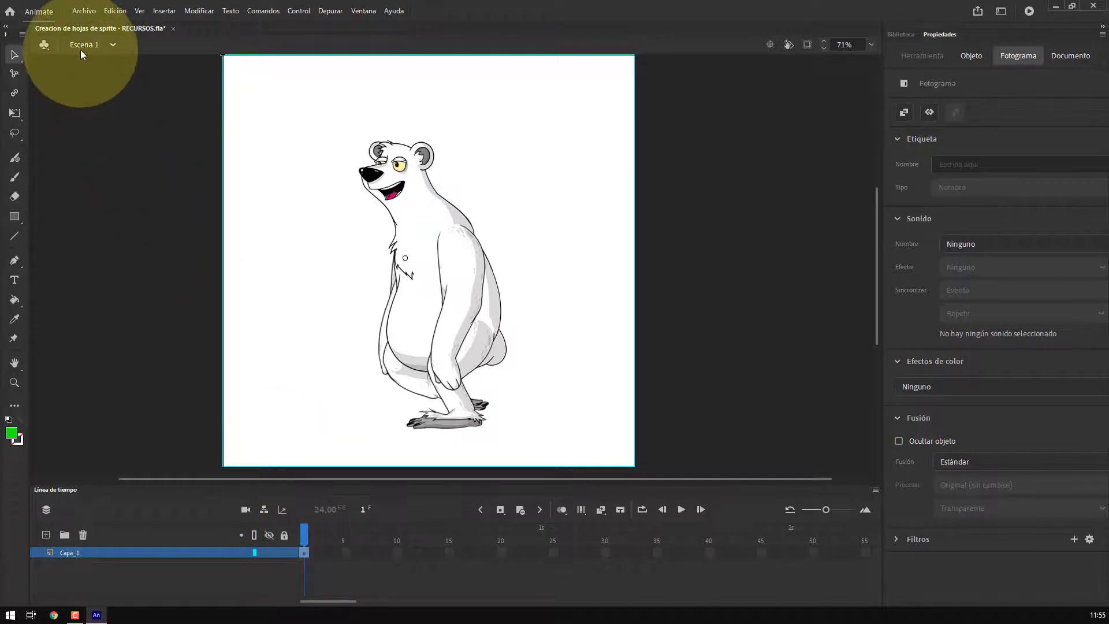
left_click(554, 552)
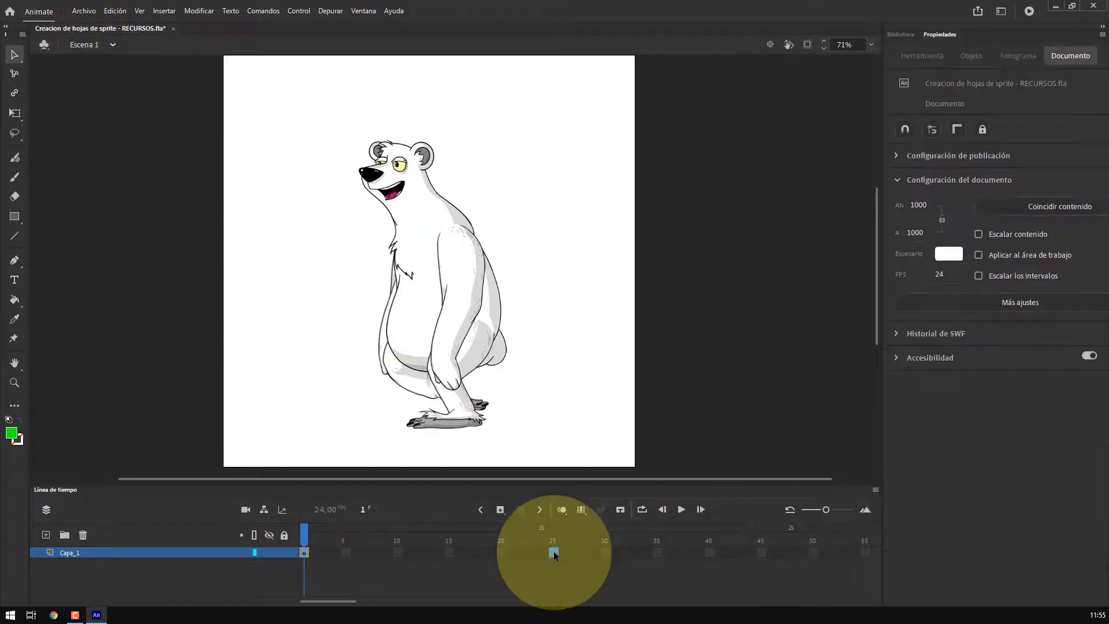
right_click(553, 551)
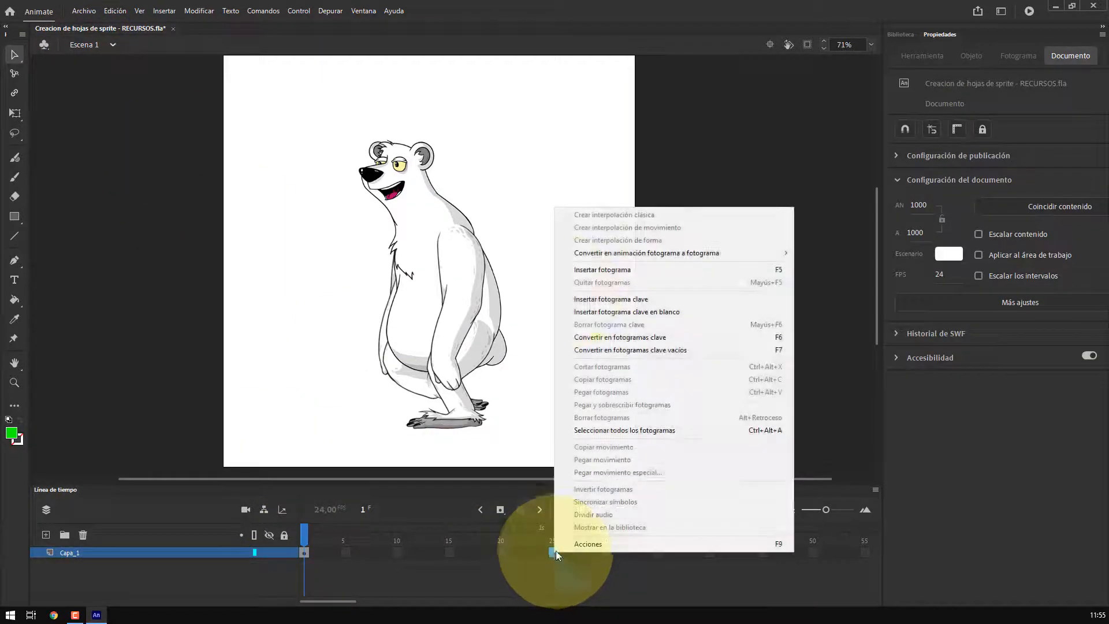
left_click(578, 275)
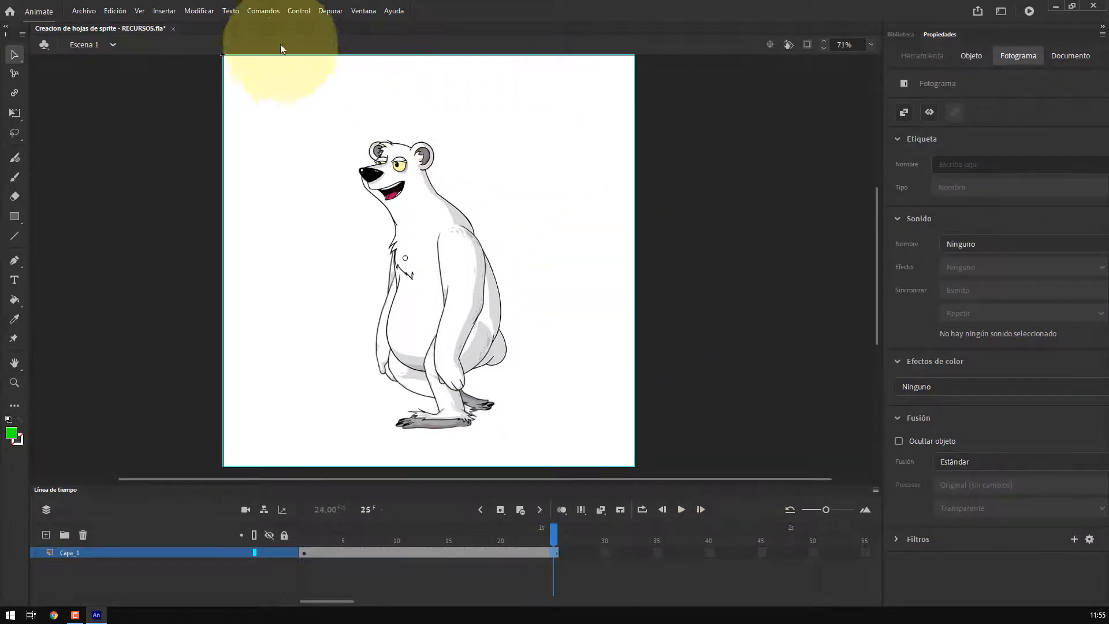
left_click(301, 13)
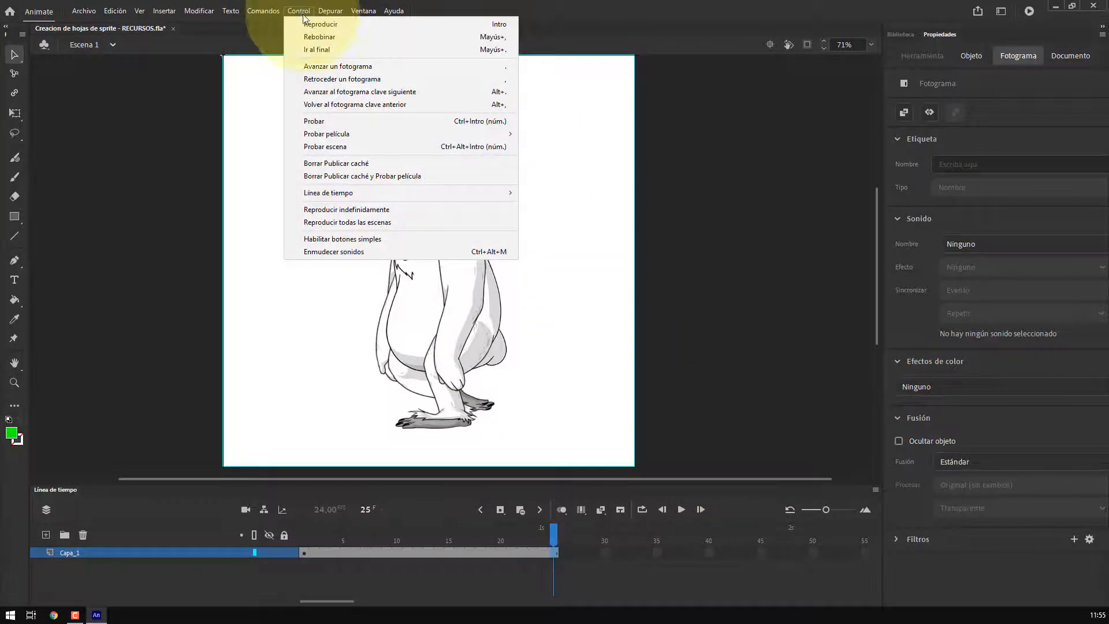
left_click(320, 210)
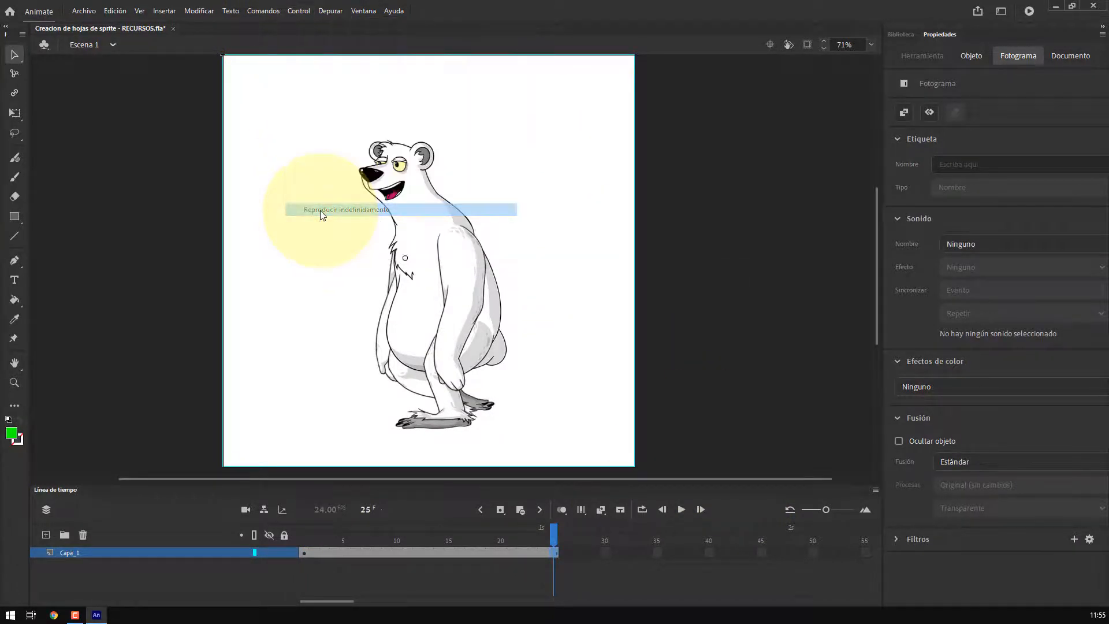
Stop the looping playback and return the playhead to frame 1
left_click(682, 509)
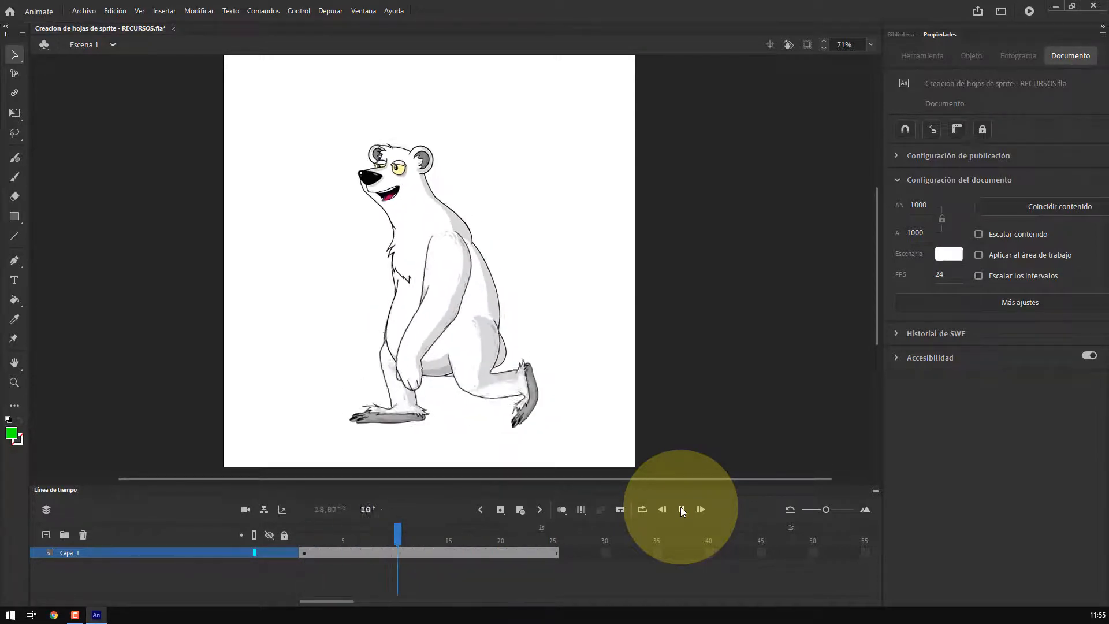
left_click(683, 509)
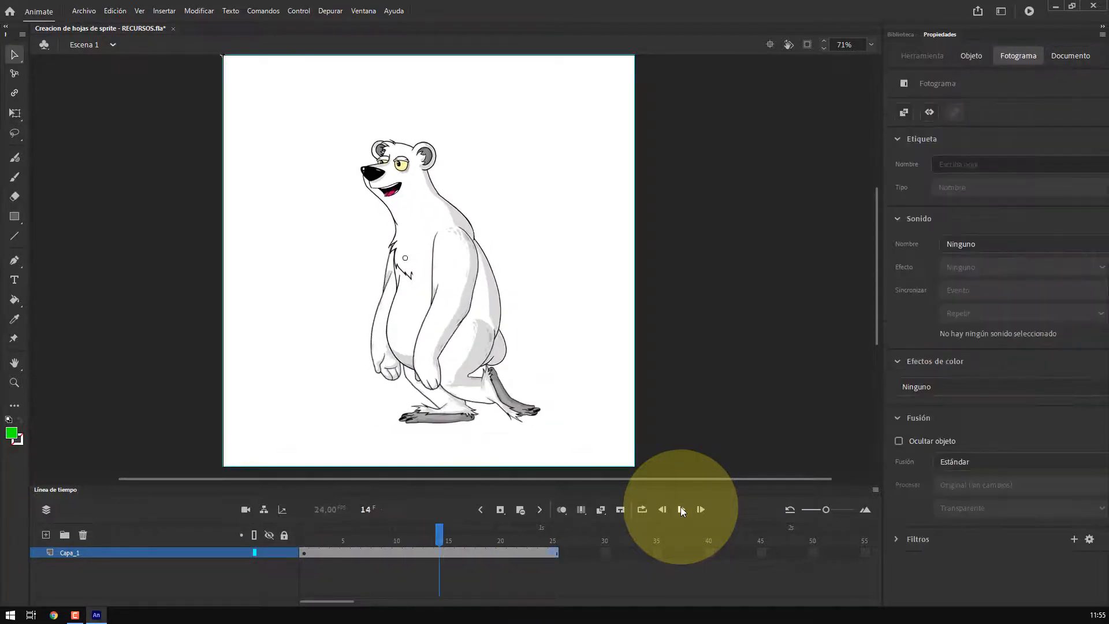
left_click_drag(434, 526, 302, 527)
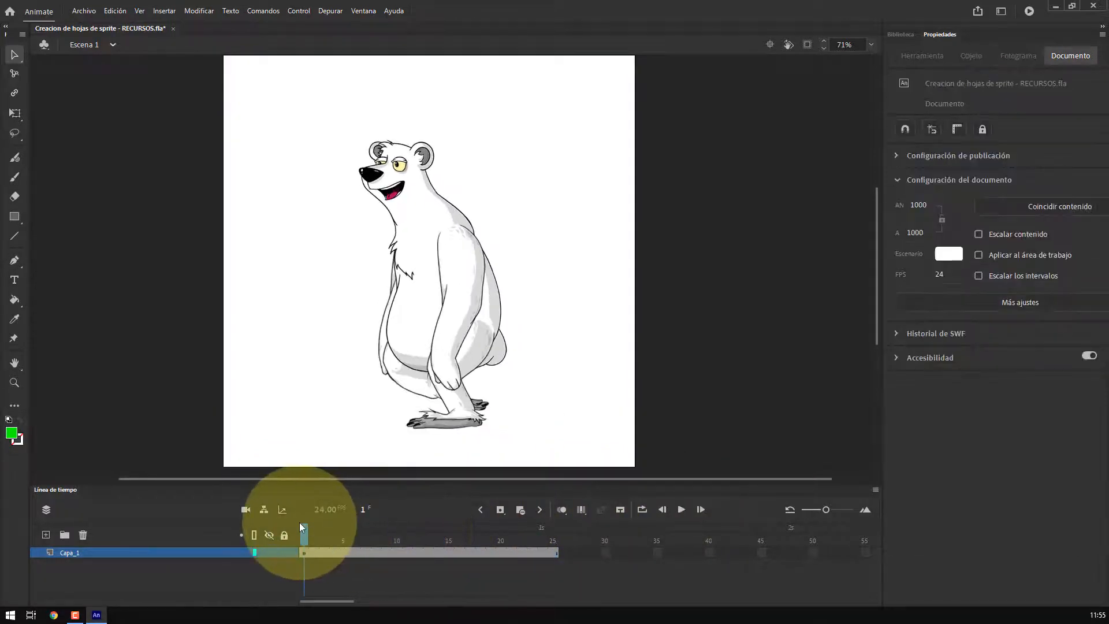
Start Export Movie and create a new folder named sprites 002 inside the exportacion folder, then open it
left_click(84, 11)
mouse_move(174, 193)
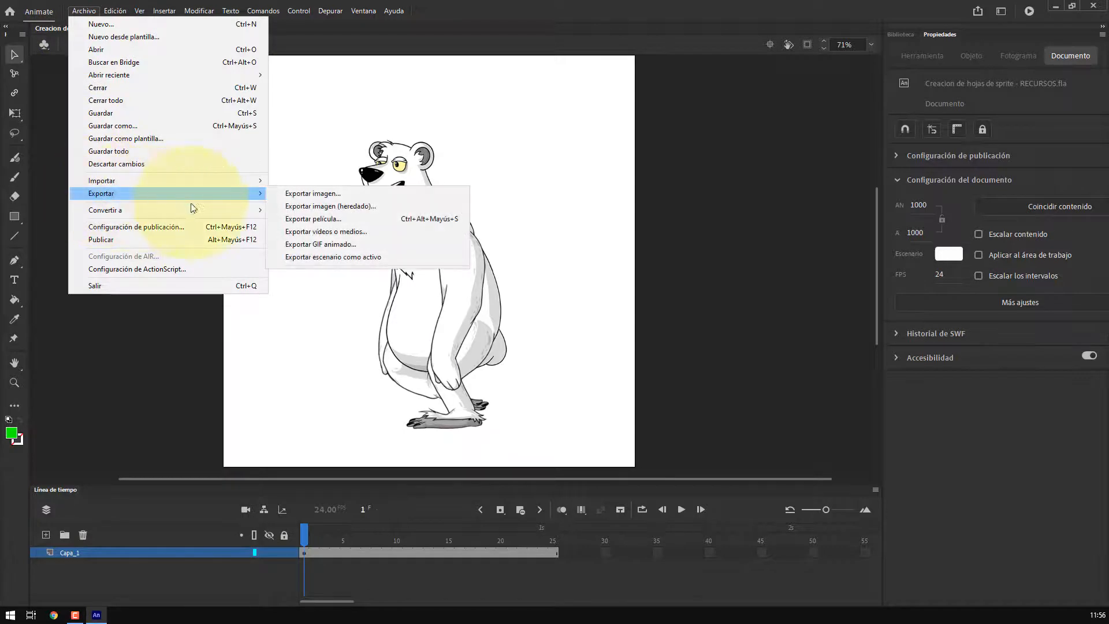
left_click(382, 219)
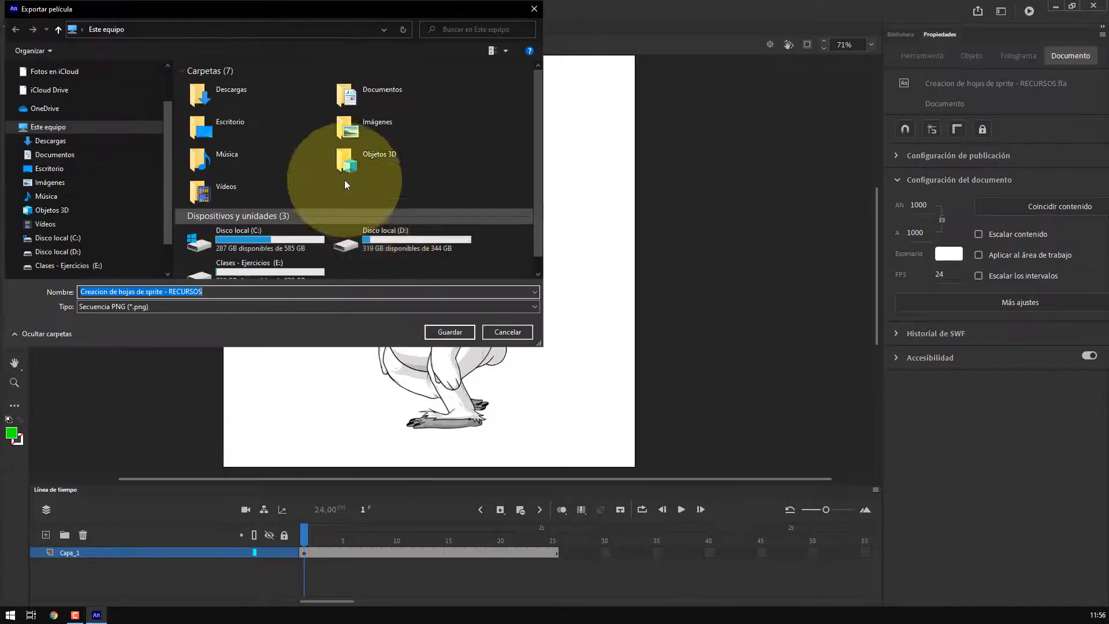
left_click_drag(168, 120, 165, 84)
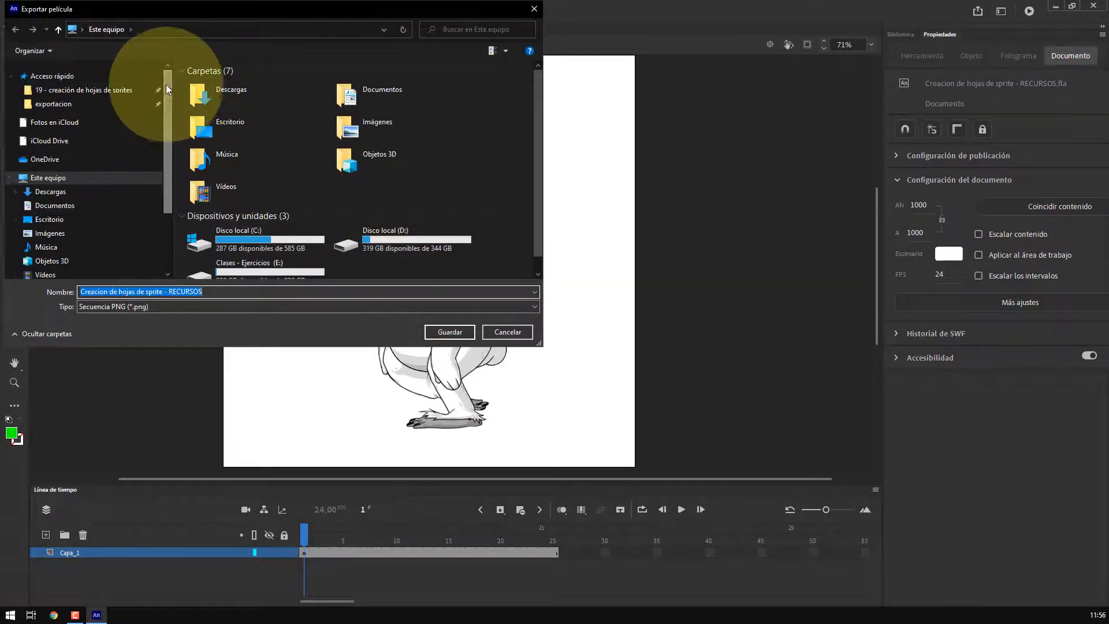
left_click(36, 105)
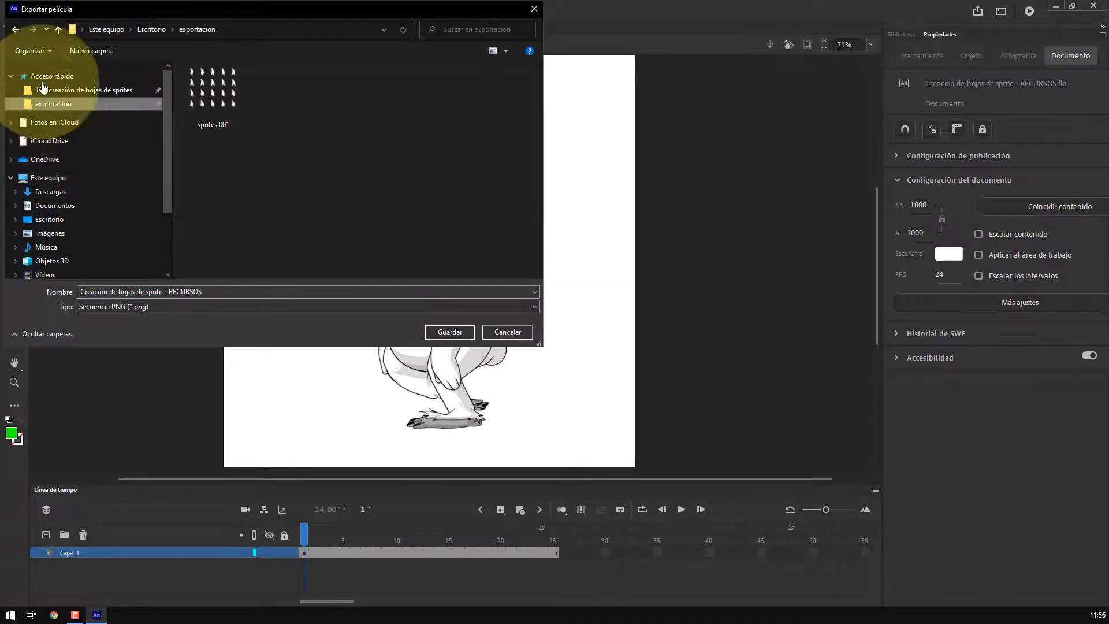
left_click(89, 51)
type("s")
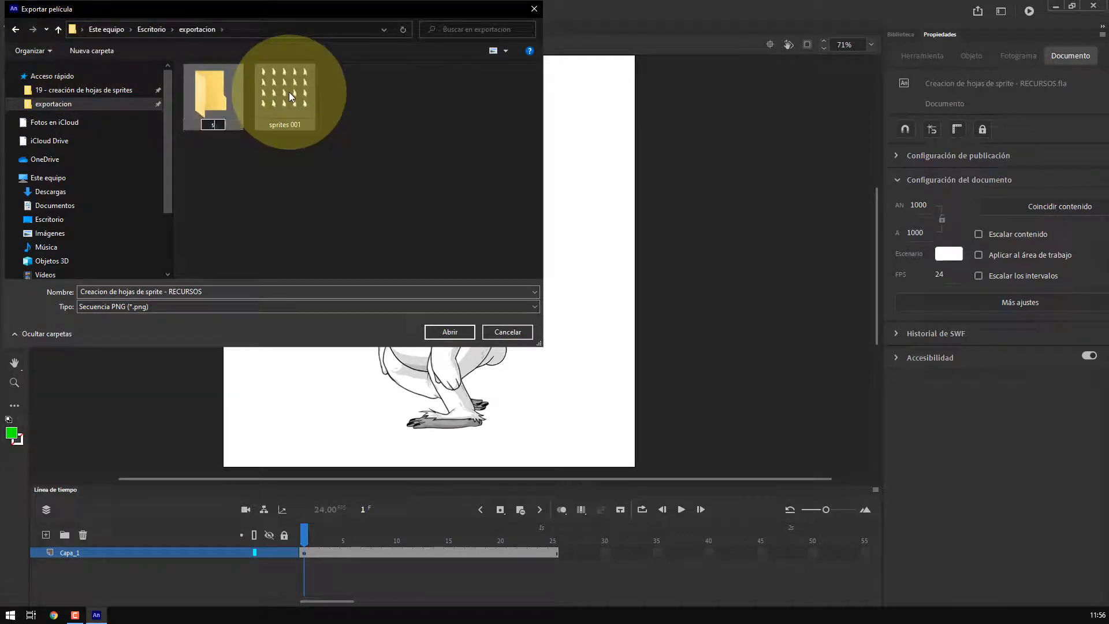
type("prites 002")
key("Return")
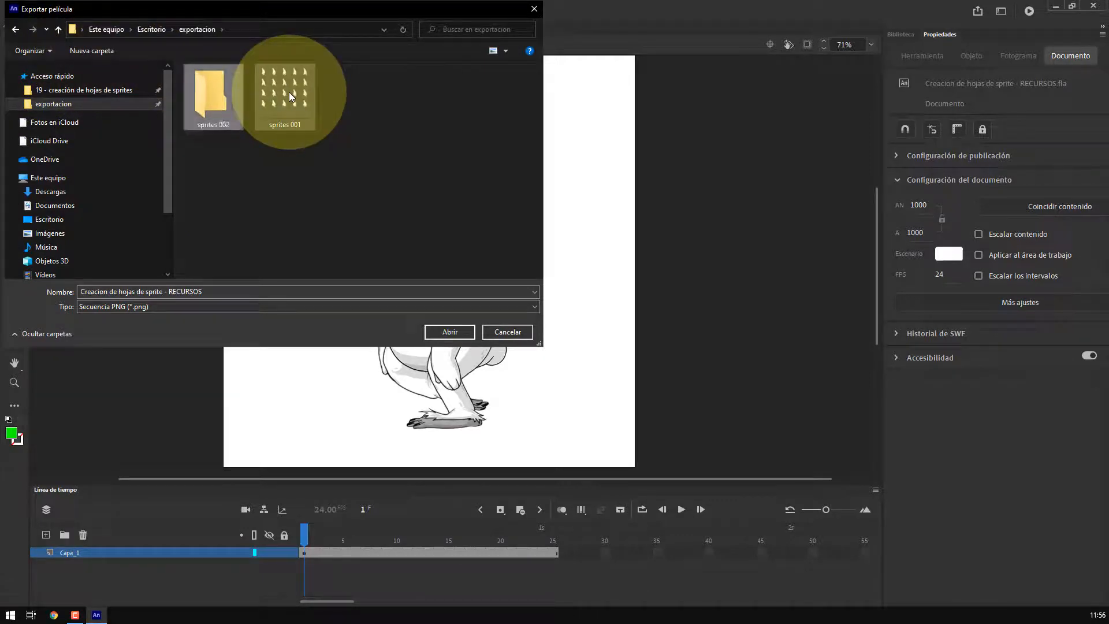
double_click(217, 87)
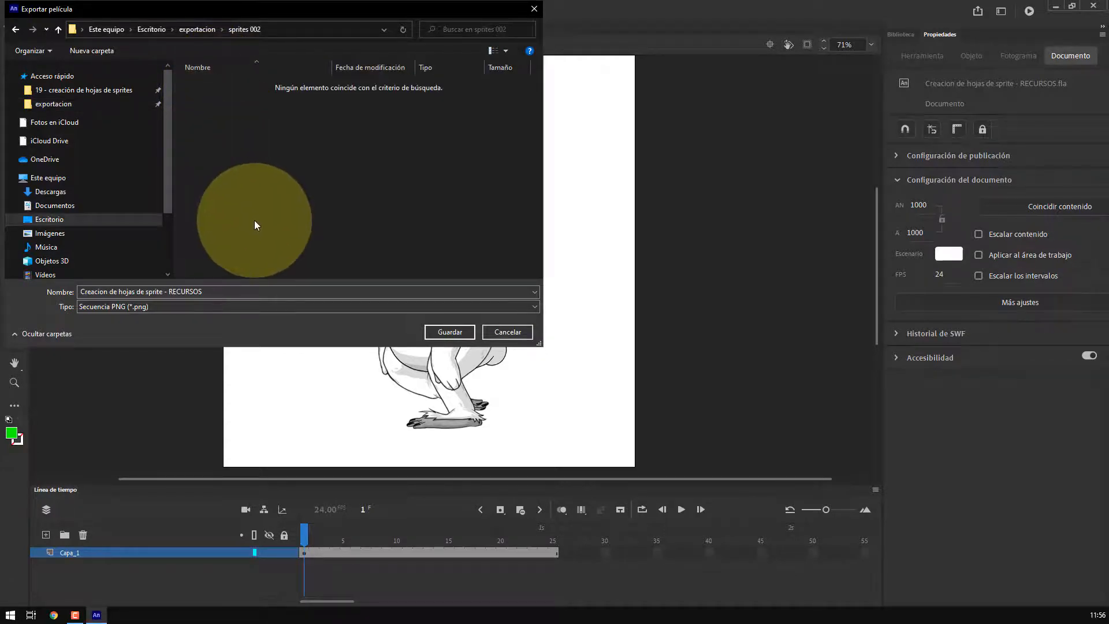
Name the export ciclo - ocio, choose the PNG sequence type and save it
left_click_drag(236, 291, 74, 287)
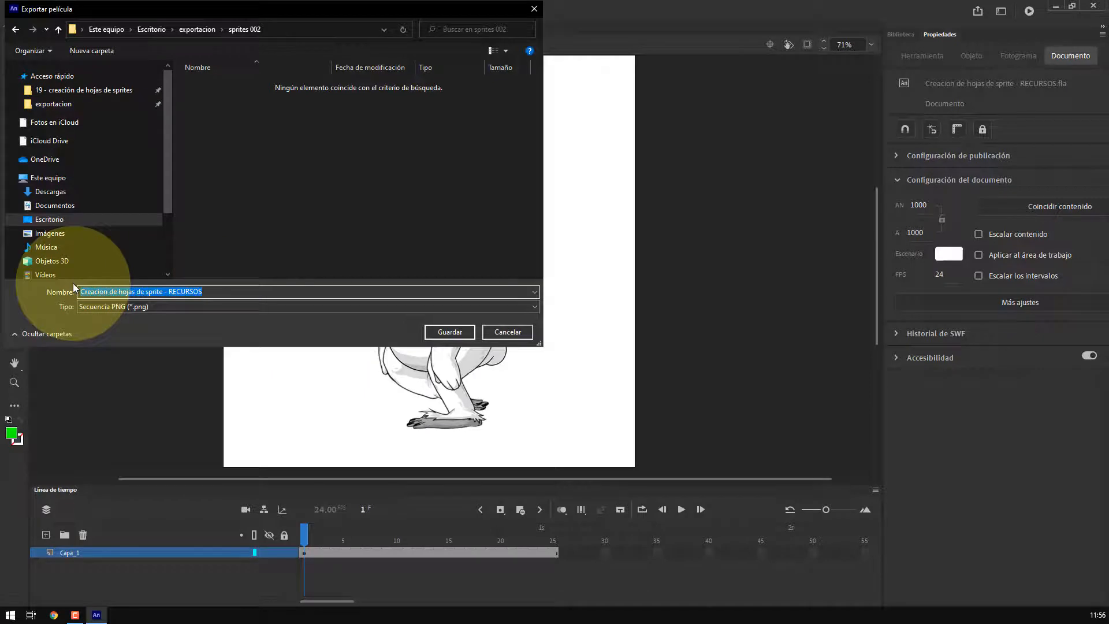
type("ciclo - ocio")
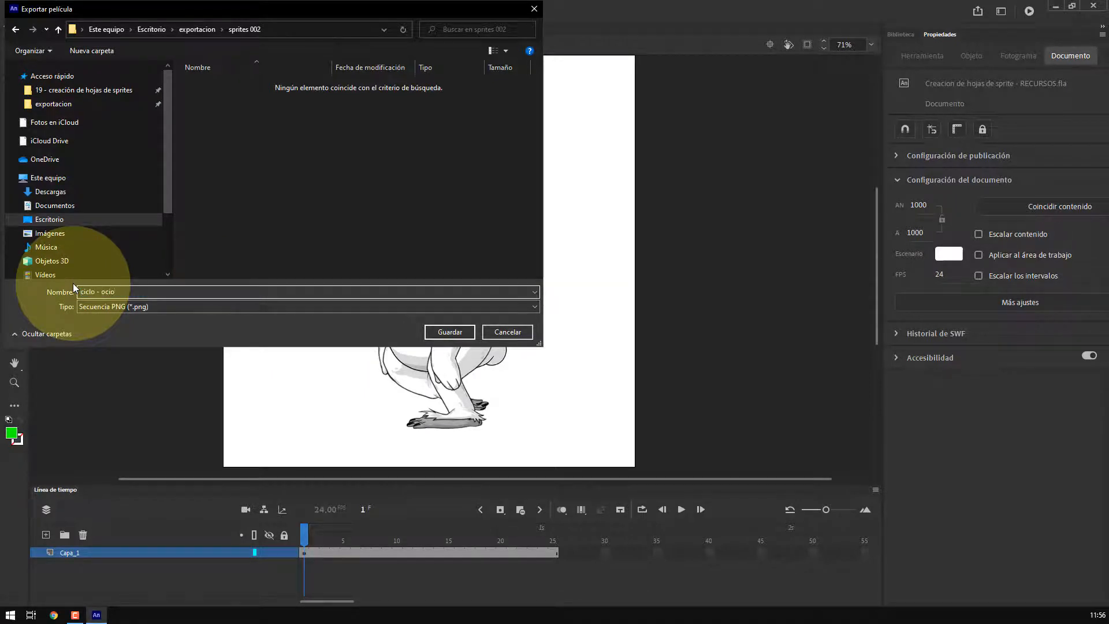
left_click(85, 307)
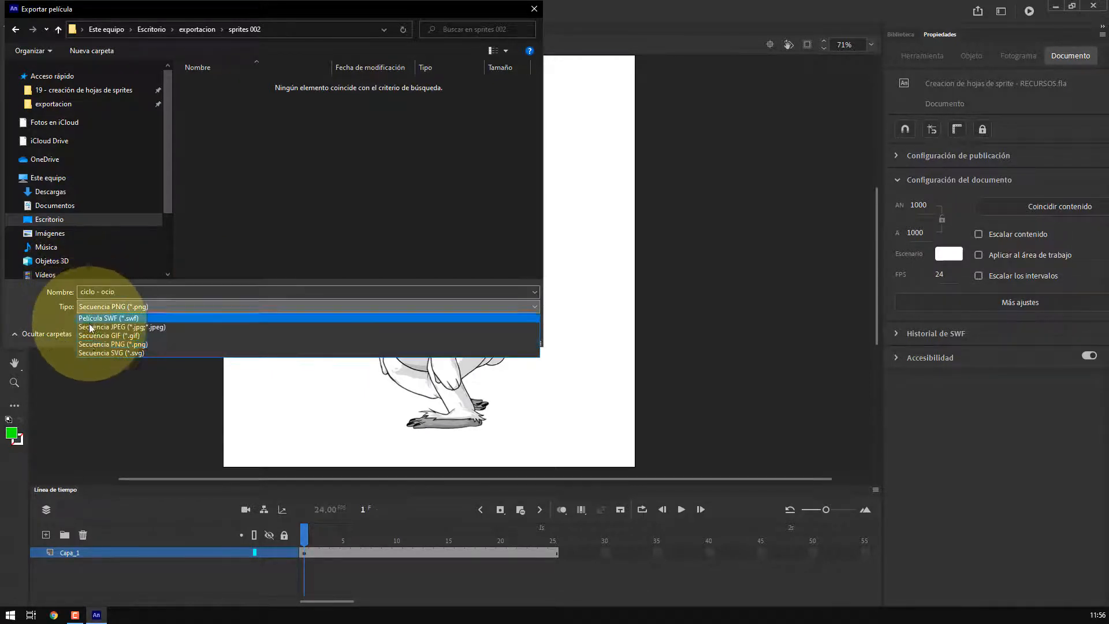
left_click(99, 345)
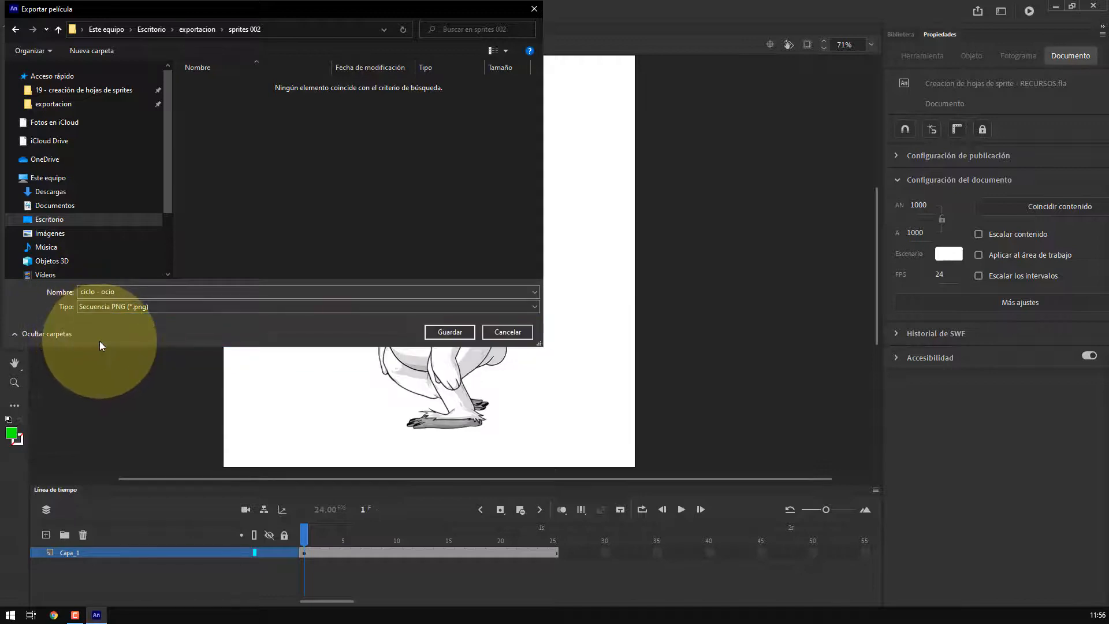
left_click(449, 331)
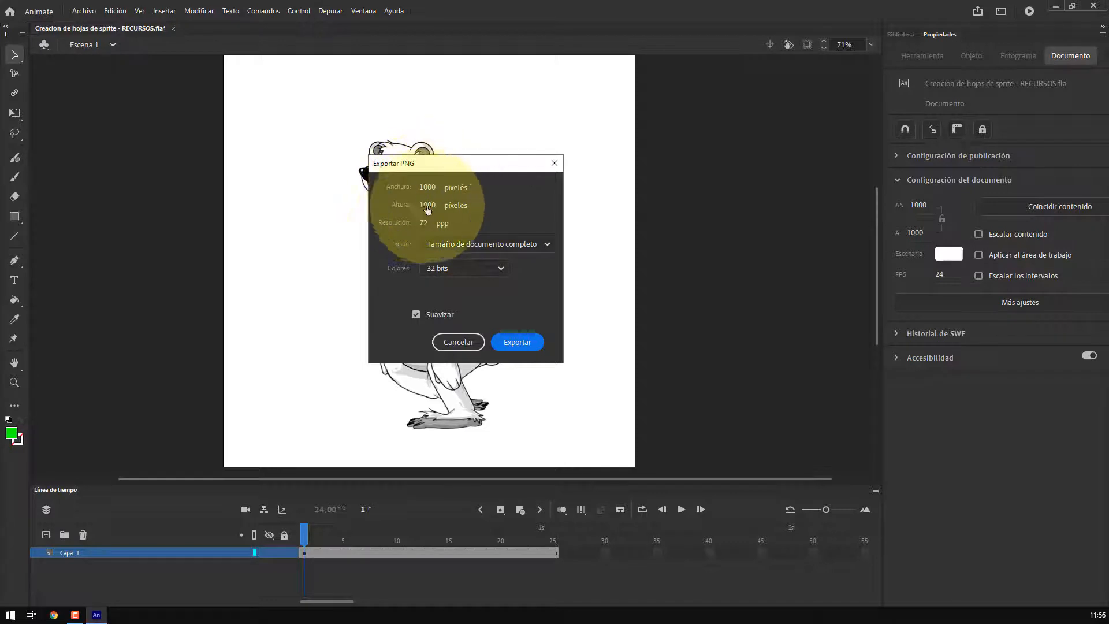
Keep full document size cropping in the PNG export settings and export the sequence
left_click(479, 243)
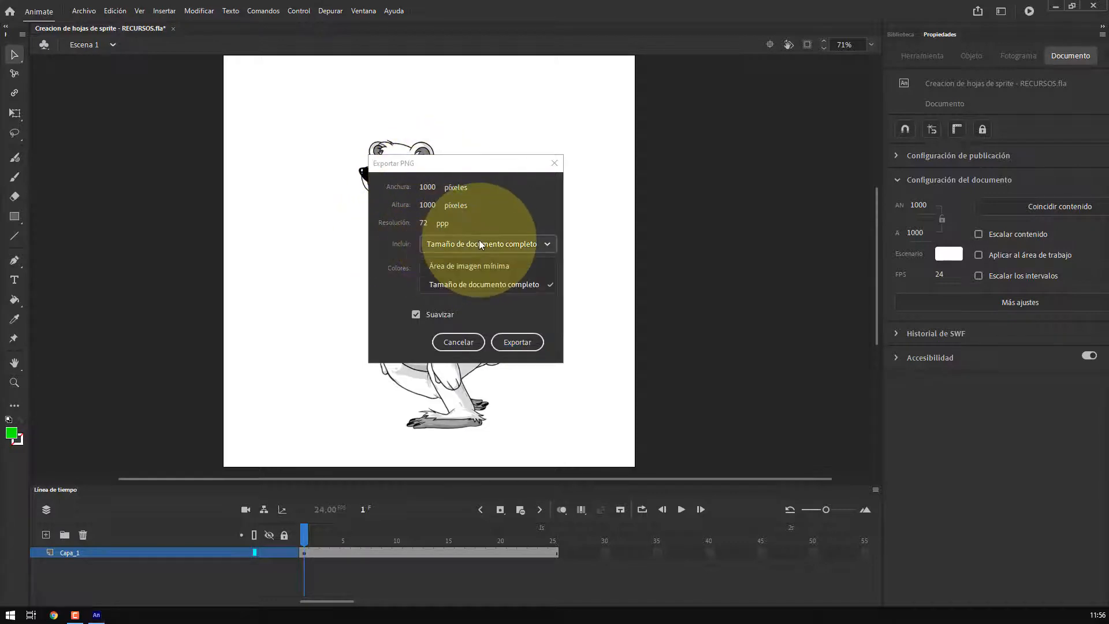
left_click(473, 285)
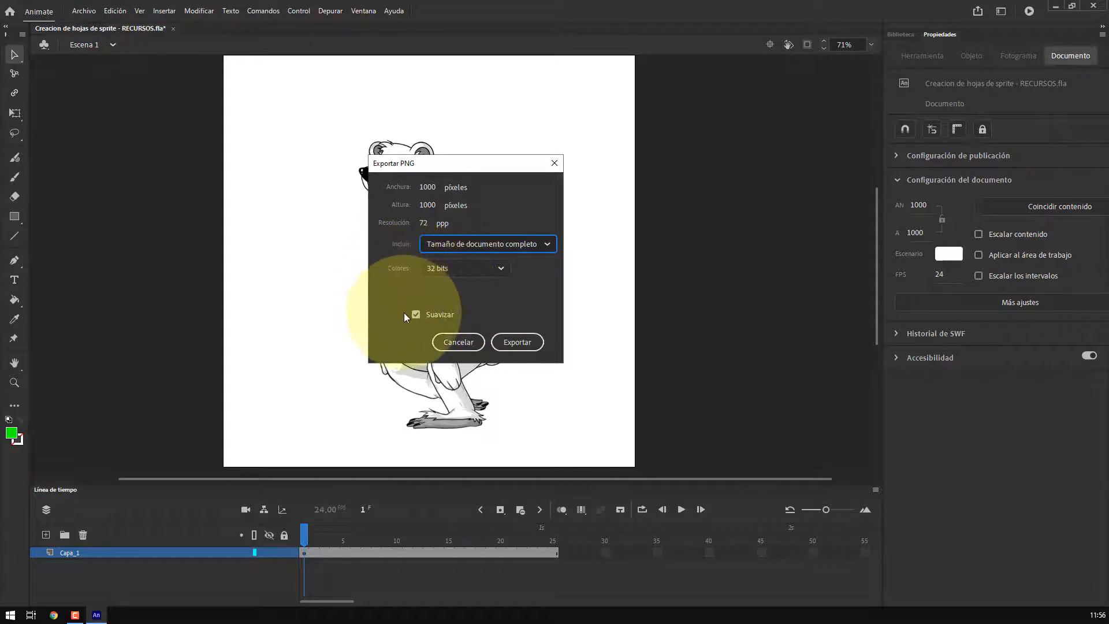
left_click(516, 342)
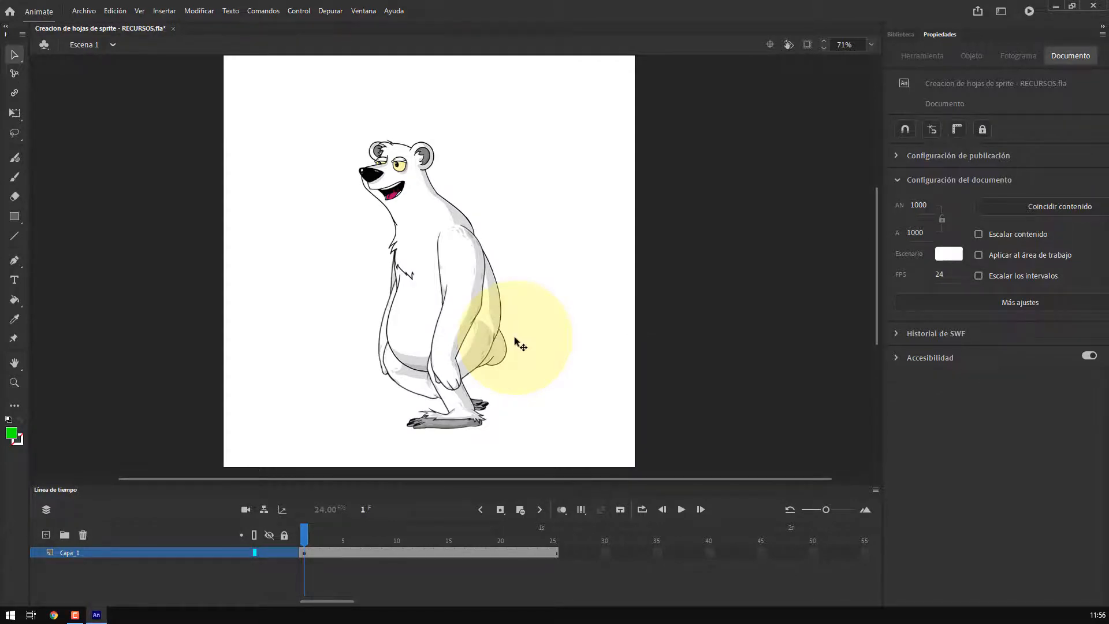
Switch to the file explorer and step through the exported ciclo - ocio PNG frames in sprites 002
key("alt+Tab")
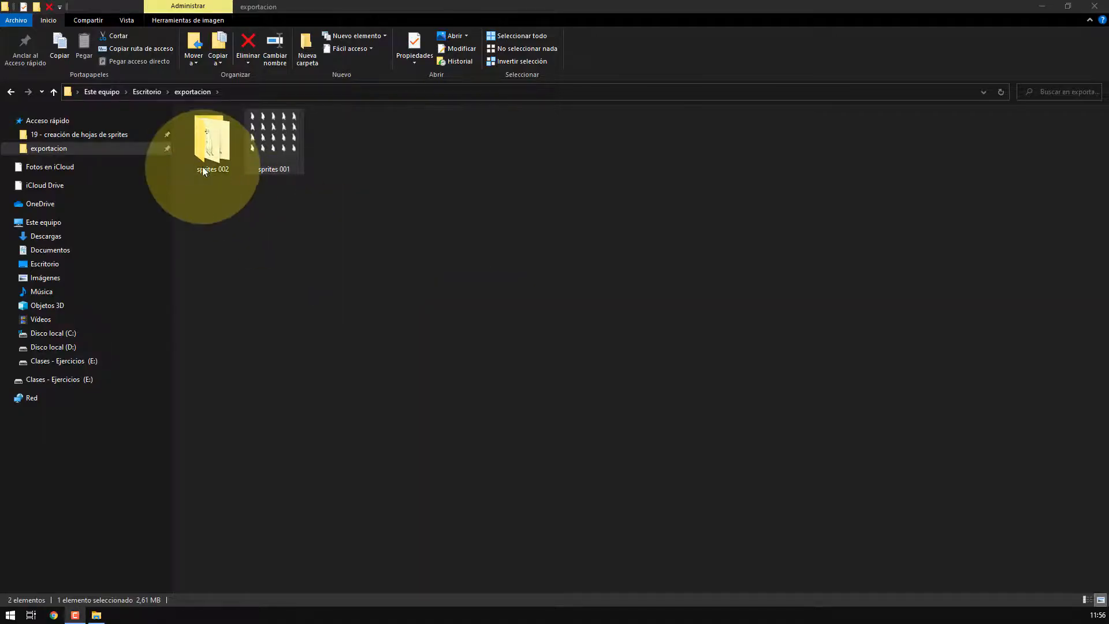
double_click(208, 143)
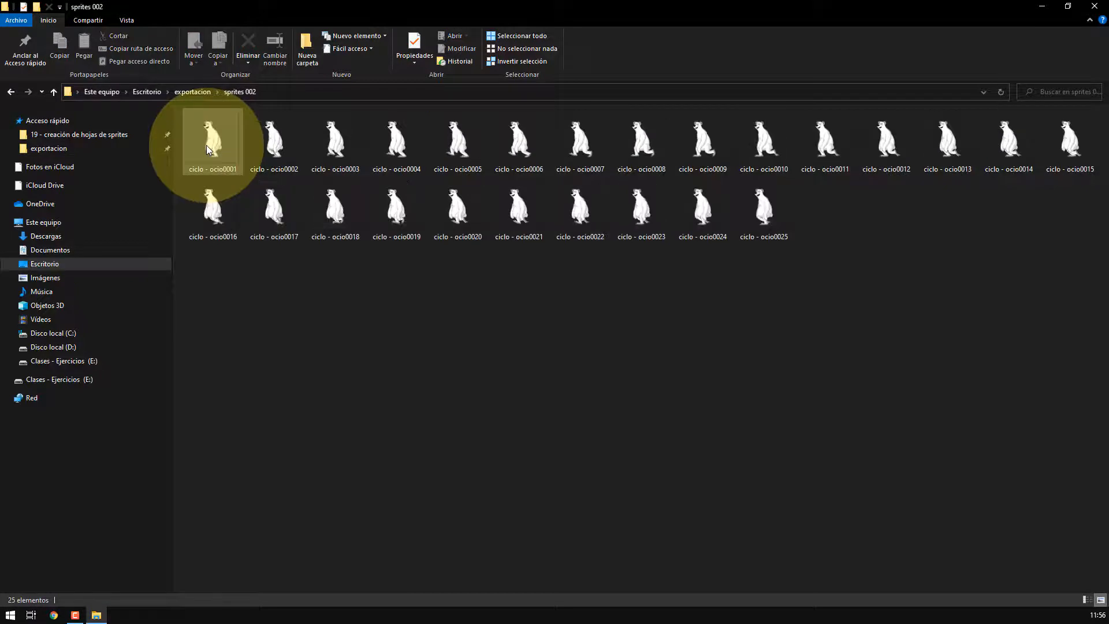
left_click(211, 146)
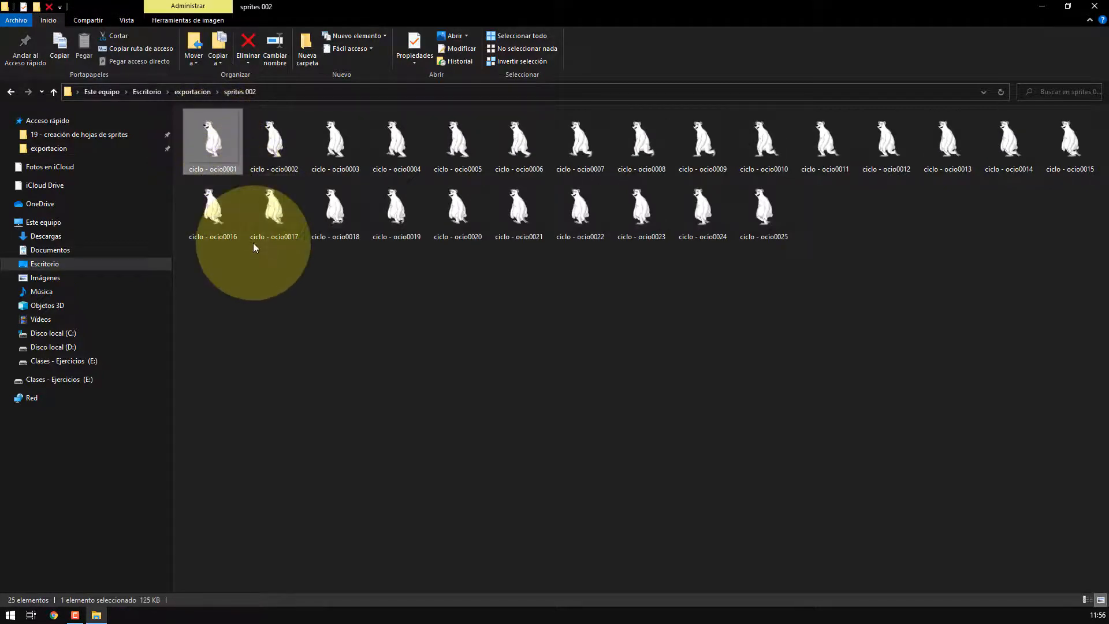
left_click(277, 137)
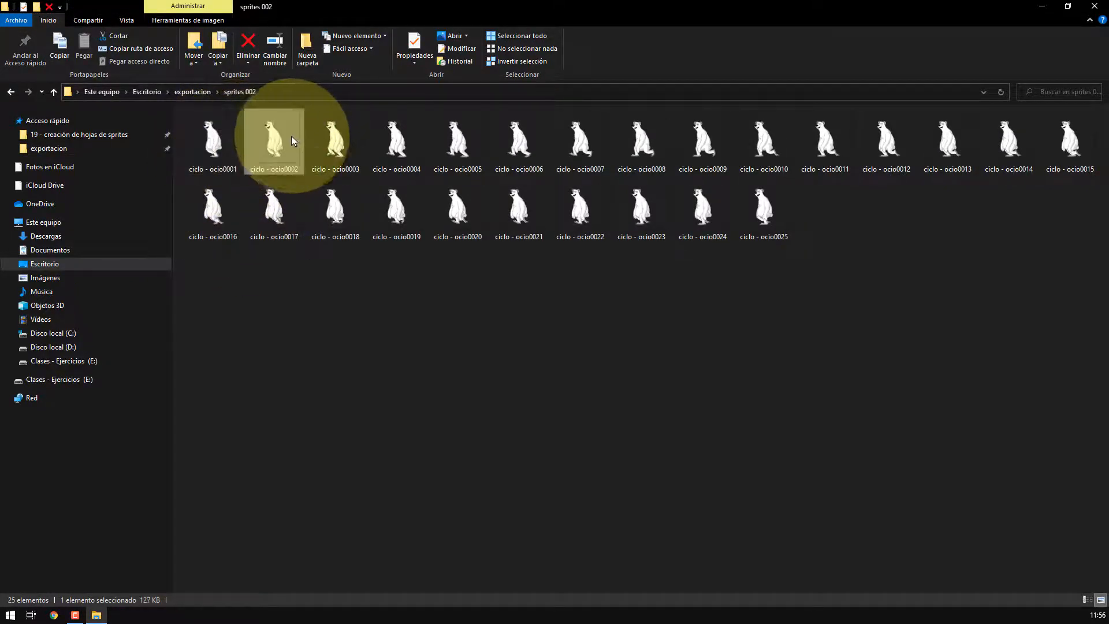
left_click(346, 137)
left_click(404, 136)
left_click(457, 136)
left_click(517, 136)
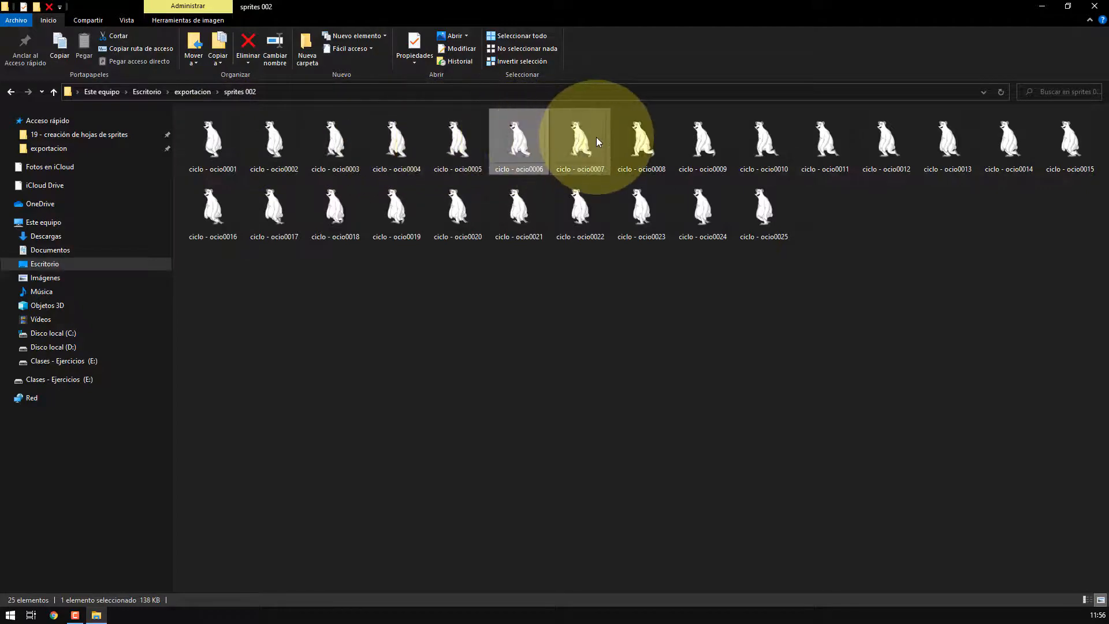
left_click(583, 136)
left_click(641, 136)
left_click(691, 135)
left_click(766, 132)
left_click(829, 133)
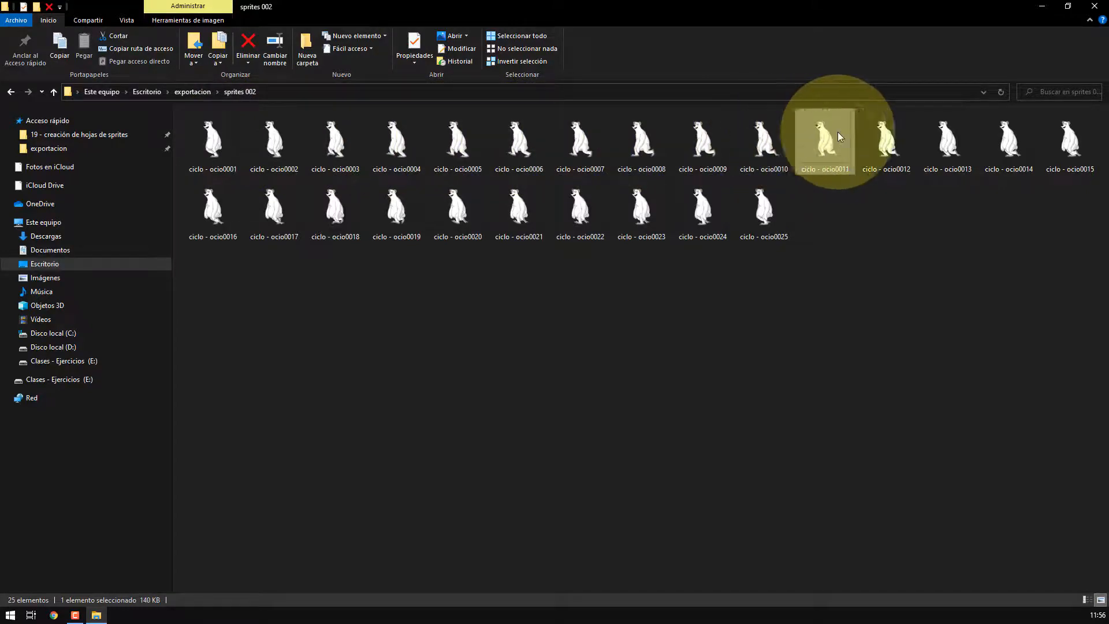
left_click(890, 133)
left_click(950, 133)
left_click(989, 133)
left_click(1083, 130)
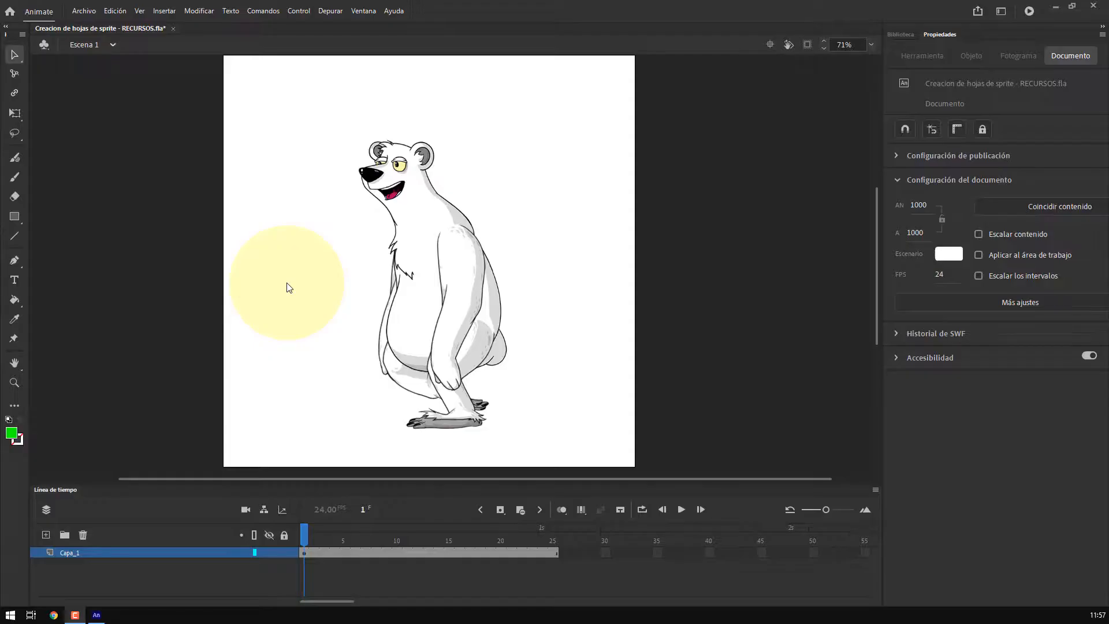
Create a new document 1000 × 1000 px at 24 fps
left_click(84, 10)
left_click(83, 10)
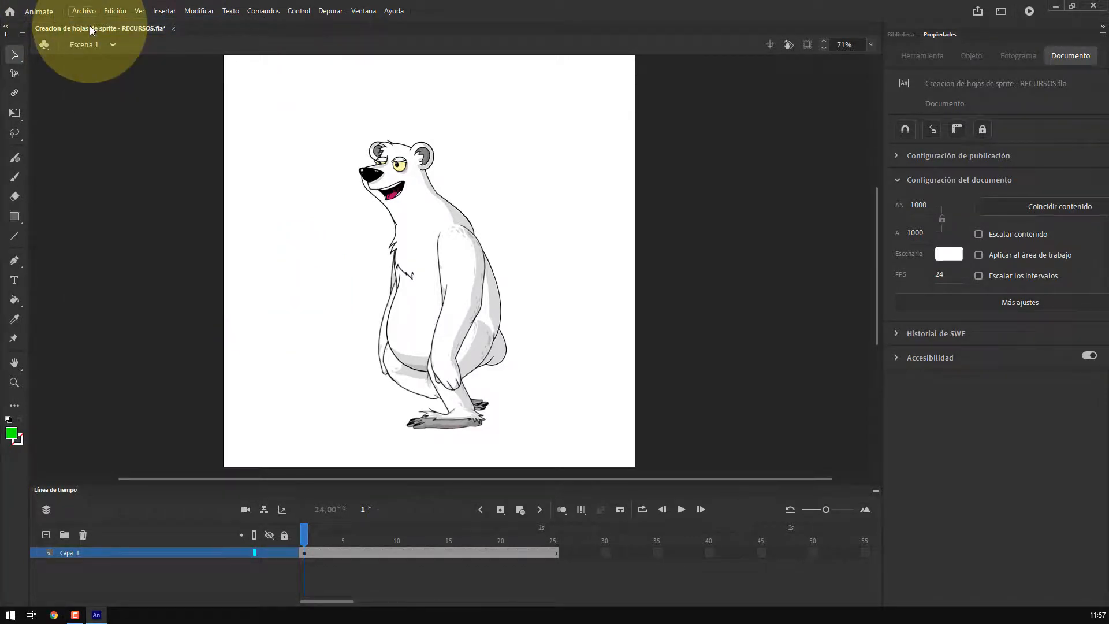
key("ctrl+Return")
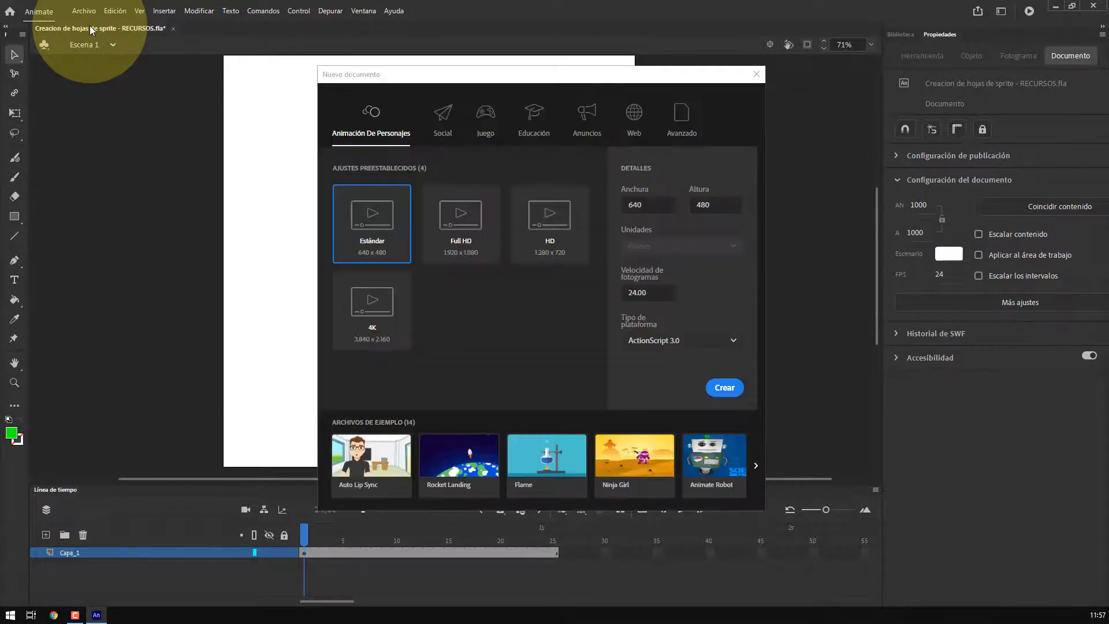
left_click(635, 205)
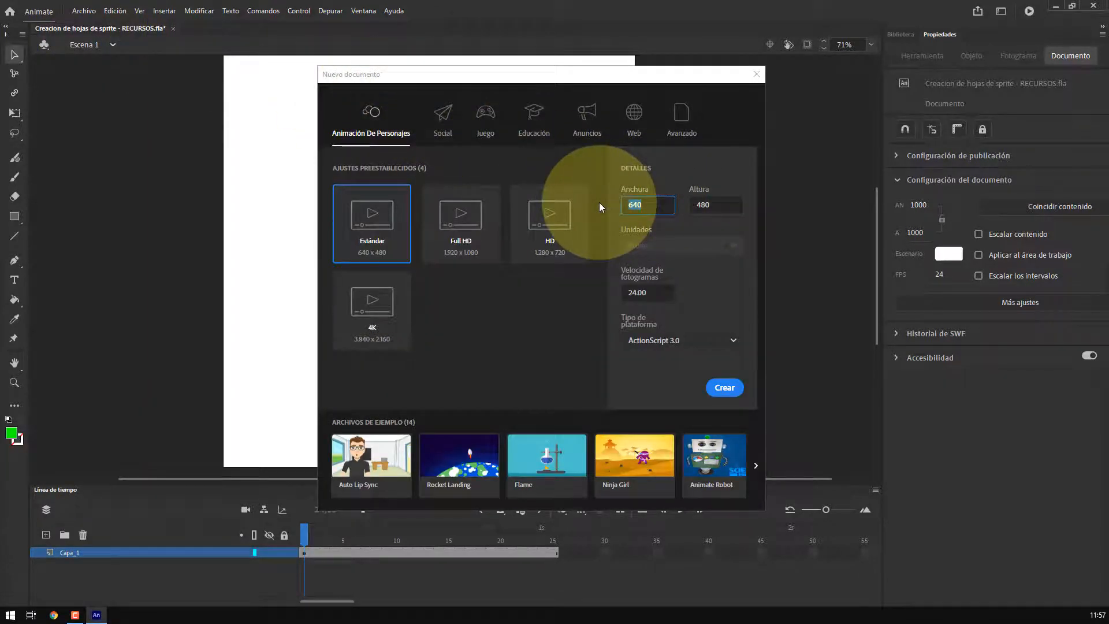
type("1000")
left_click(710, 205)
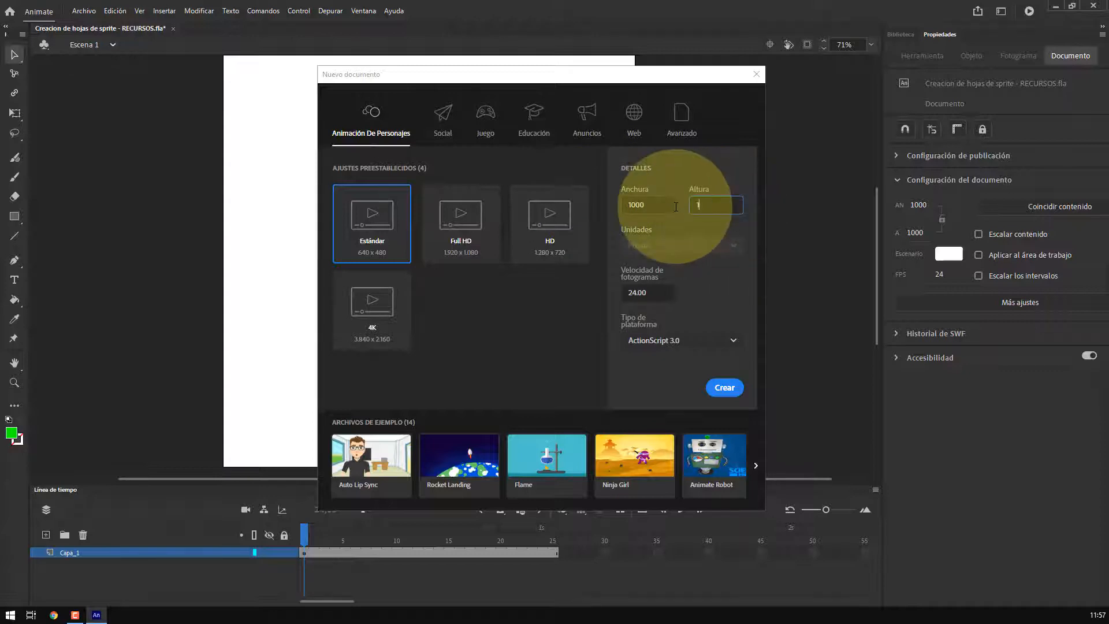
left_click(663, 292)
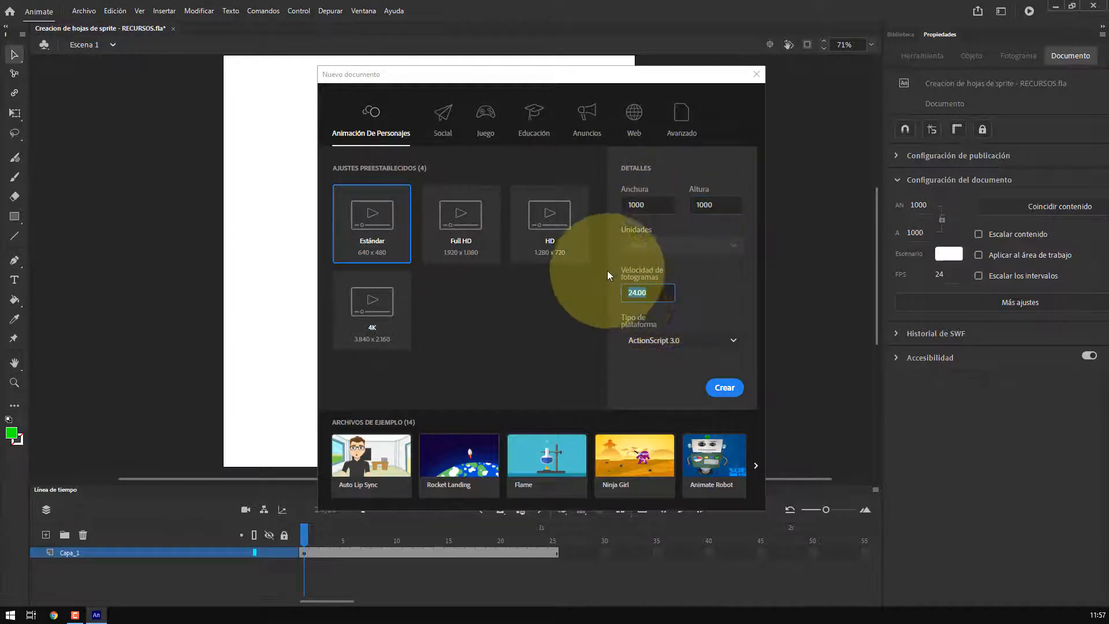
left_click(732, 384)
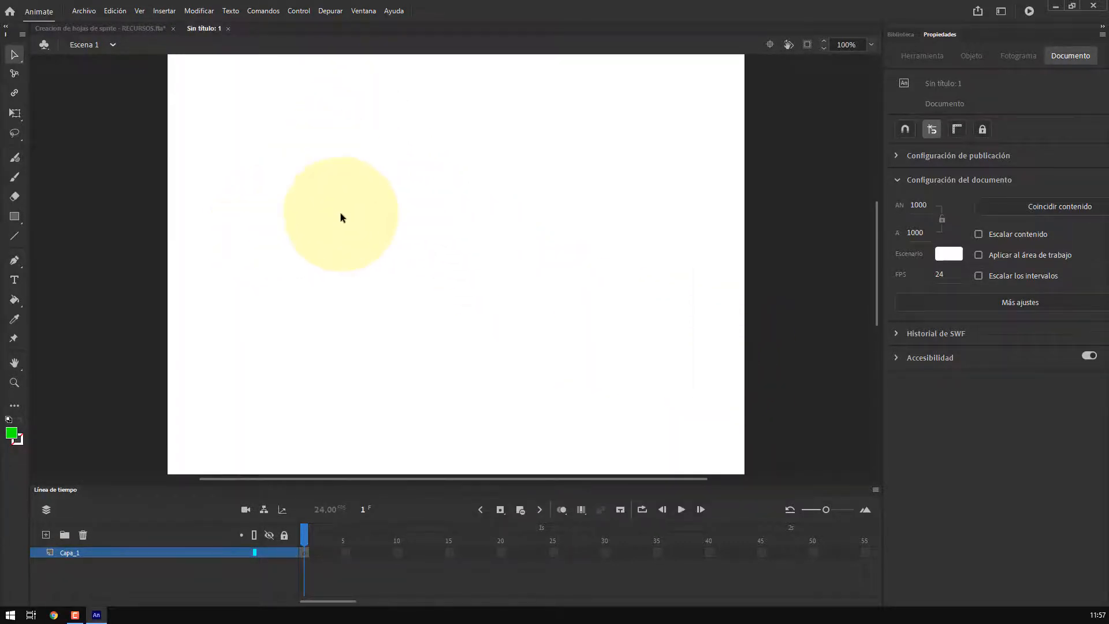
Import the ciclo - ocio PNG sequence from the sprites 002 folder onto the stage, importing all images of the sequence
key("ctrl+2")
key("ctrl+2")
key("ctrl+2")
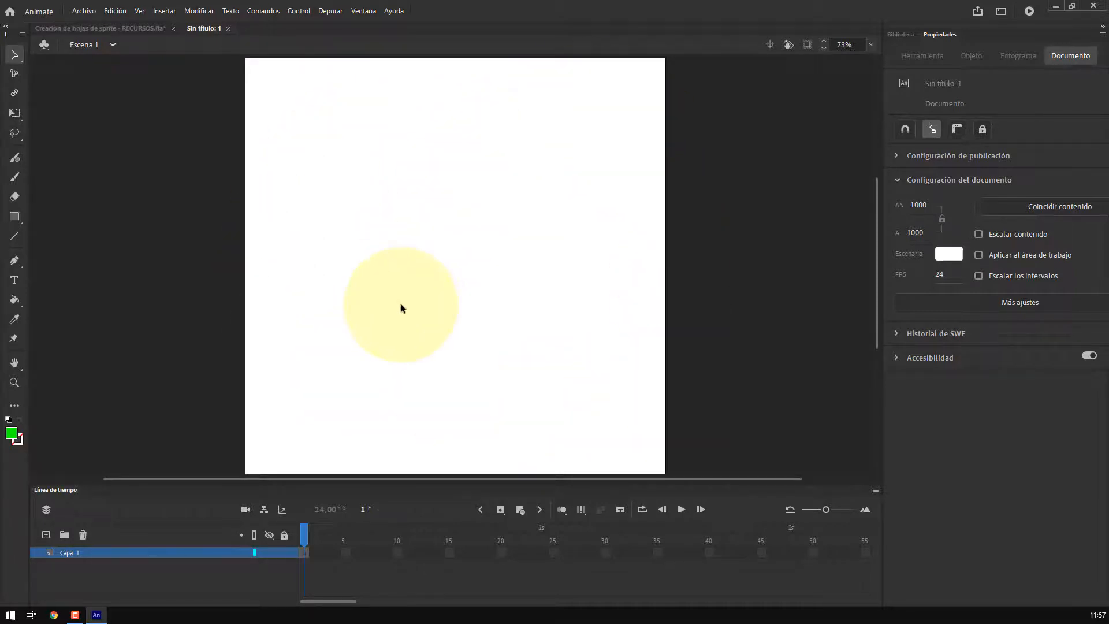
left_click(84, 11)
mouse_move(113, 184)
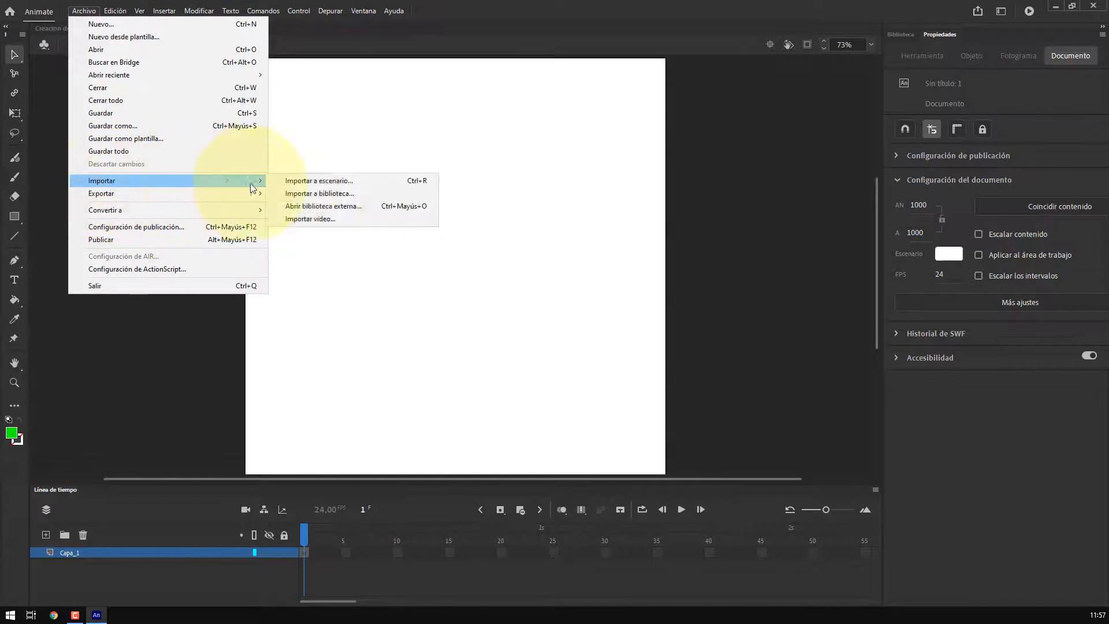
left_click(290, 183)
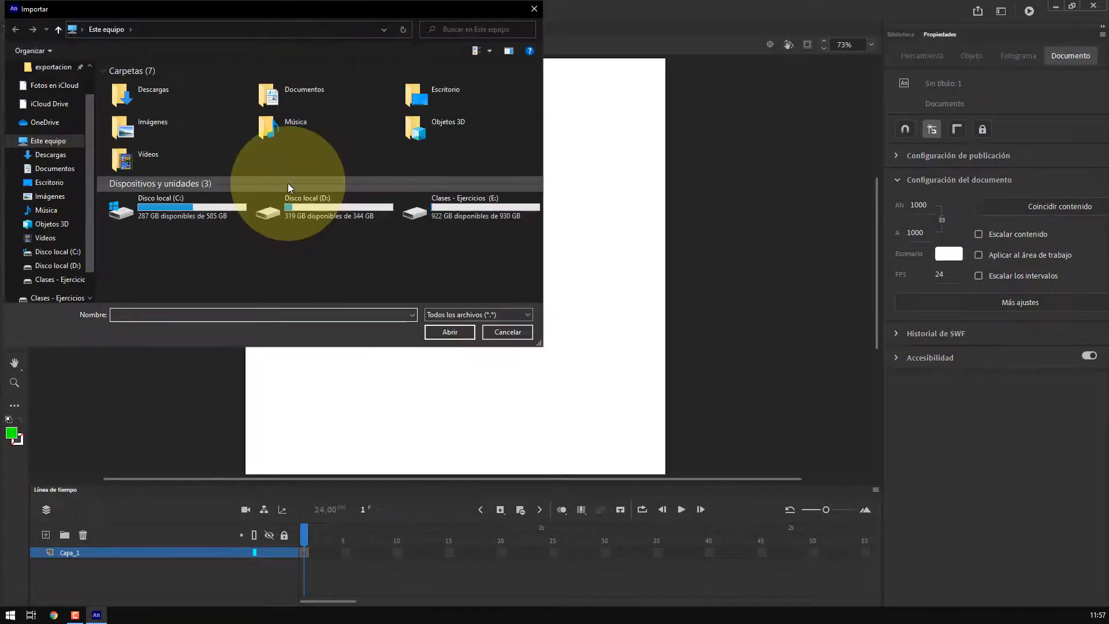
scroll(50, 139, "up", 2)
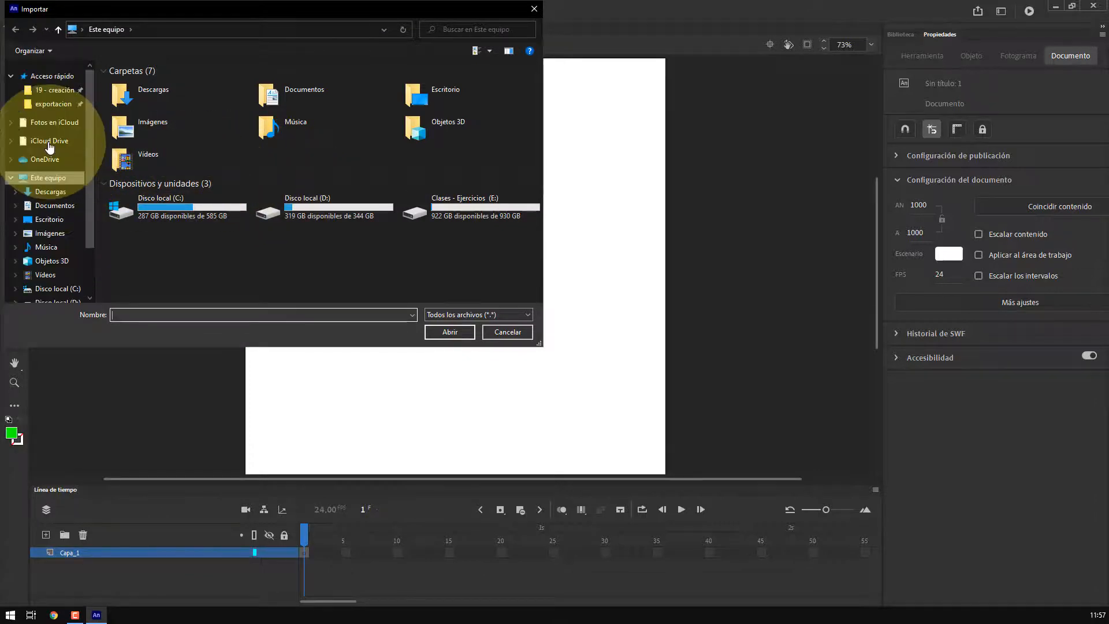
left_click(63, 103)
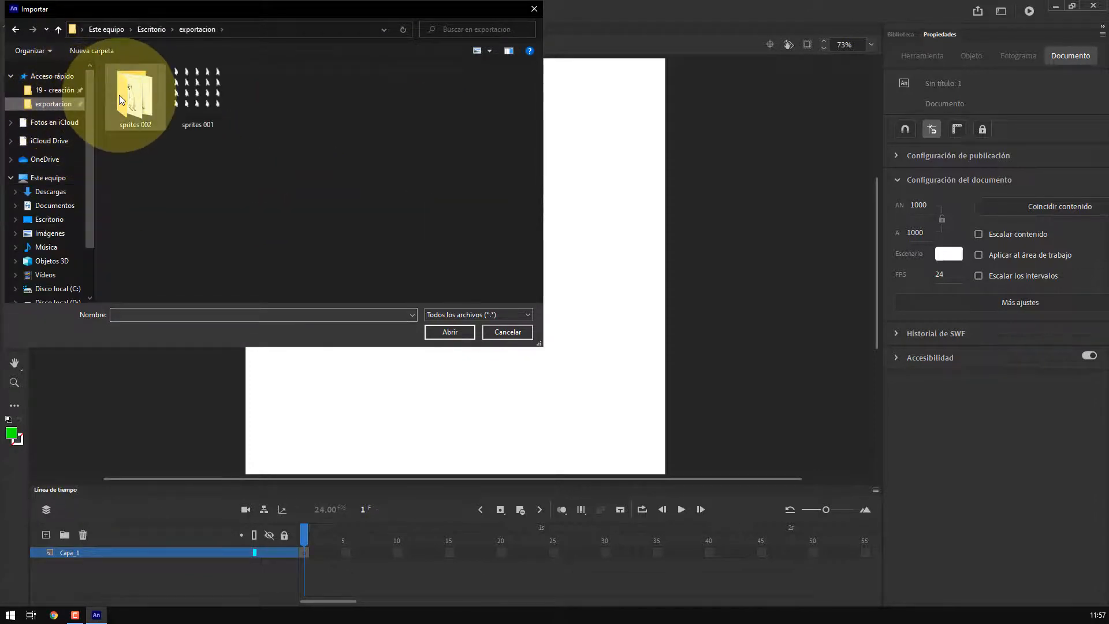
double_click(121, 99)
left_click(142, 94)
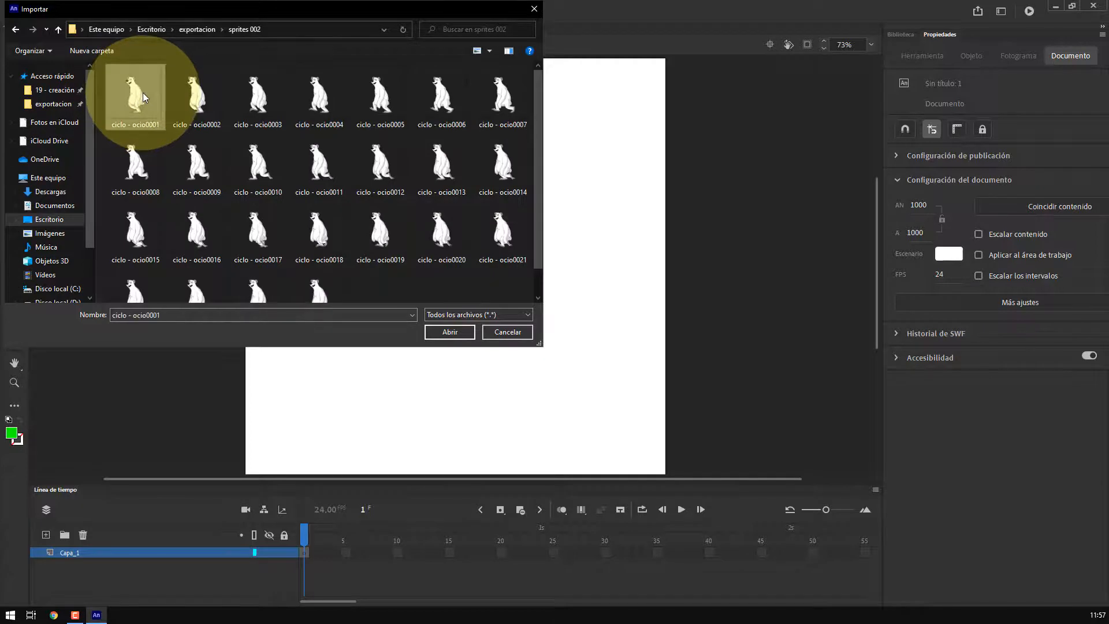
left_click(450, 332)
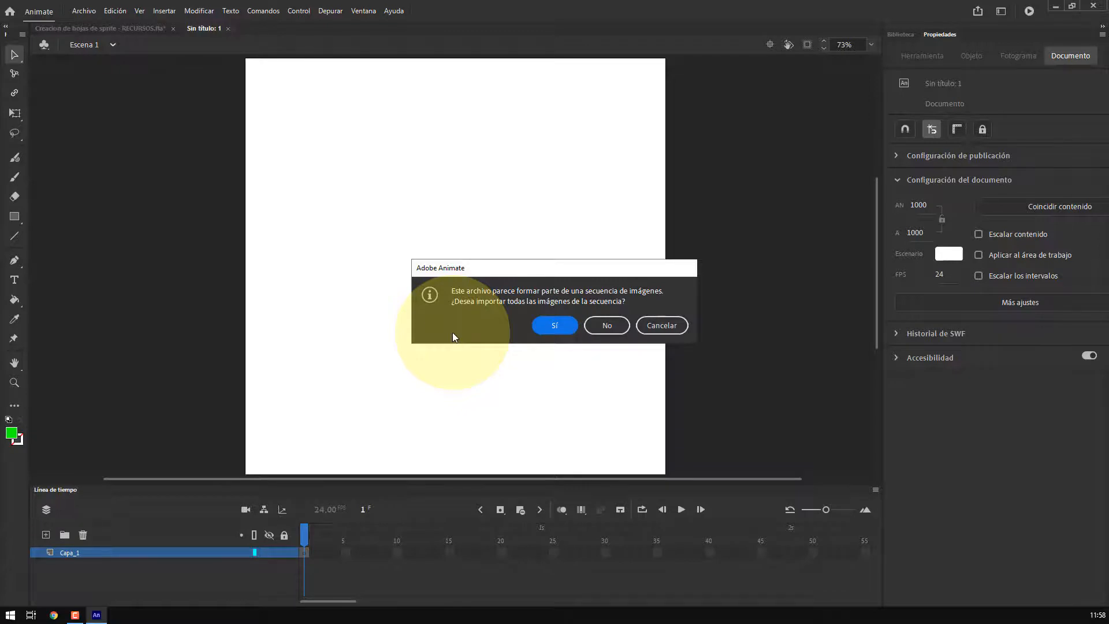
left_click(556, 331)
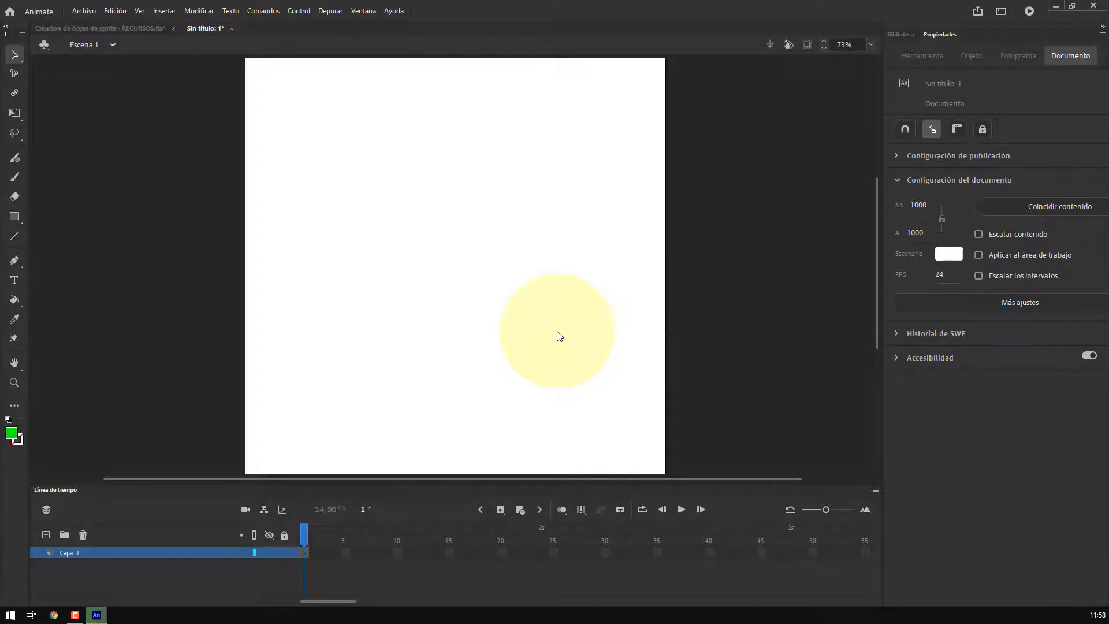
Turn on loop playback and play the imported animation to preview it, then pause
left_click(681, 510)
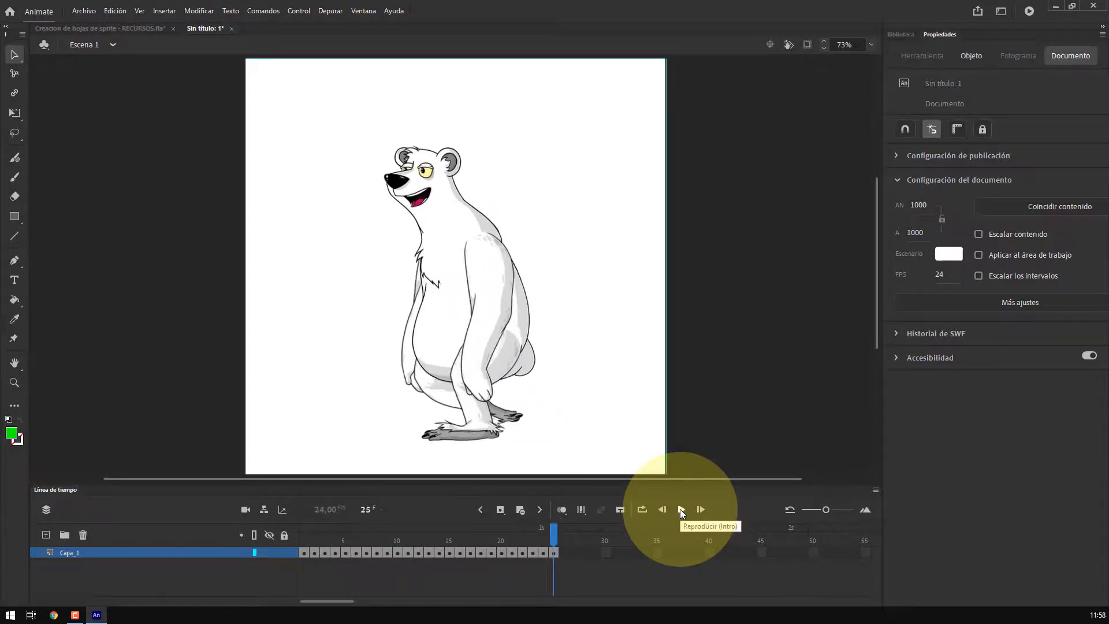
left_click(681, 508)
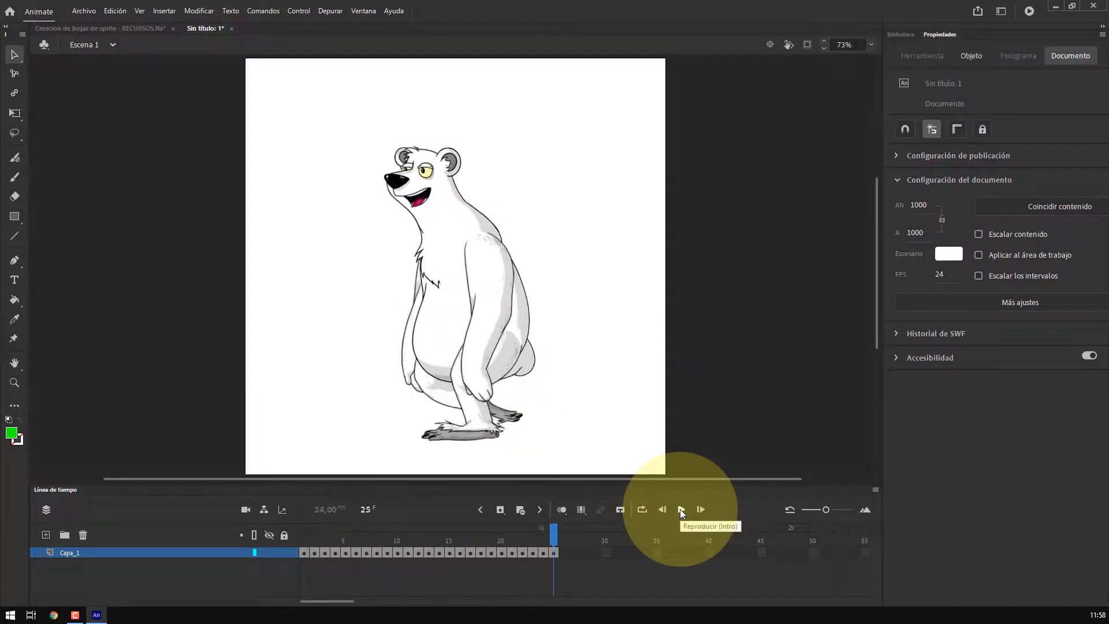
left_click(680, 509)
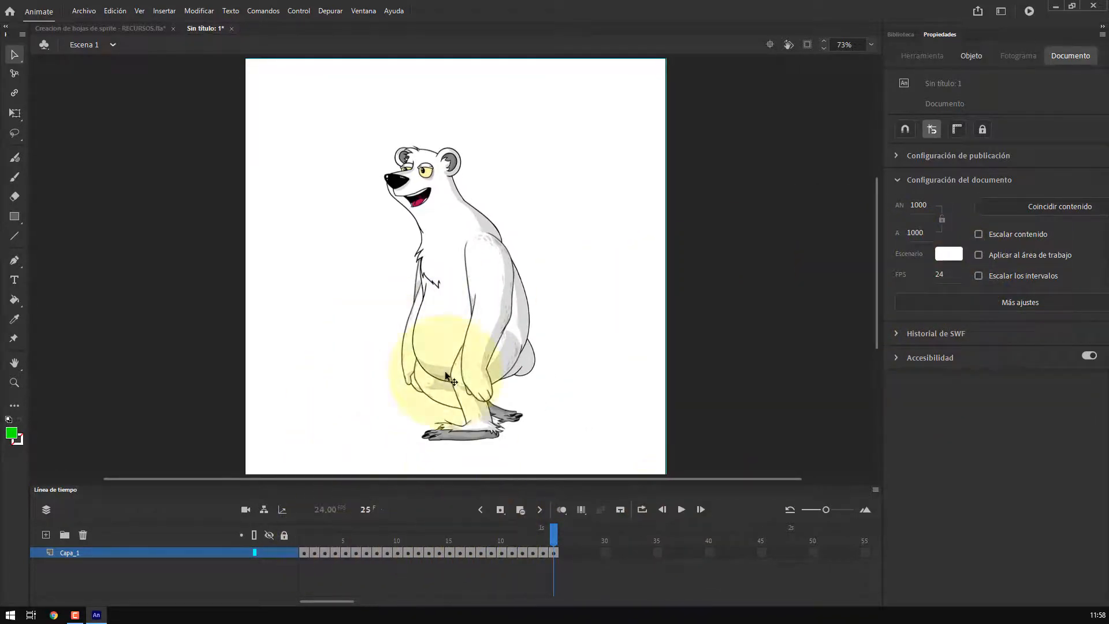
left_click(262, 11)
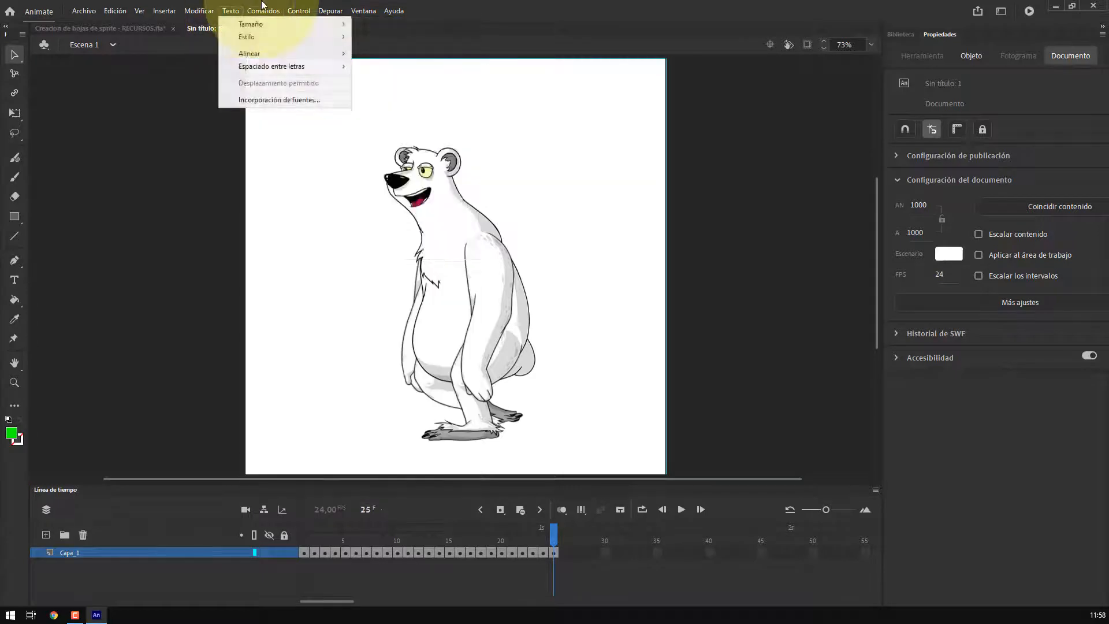
mouse_move(296, 9)
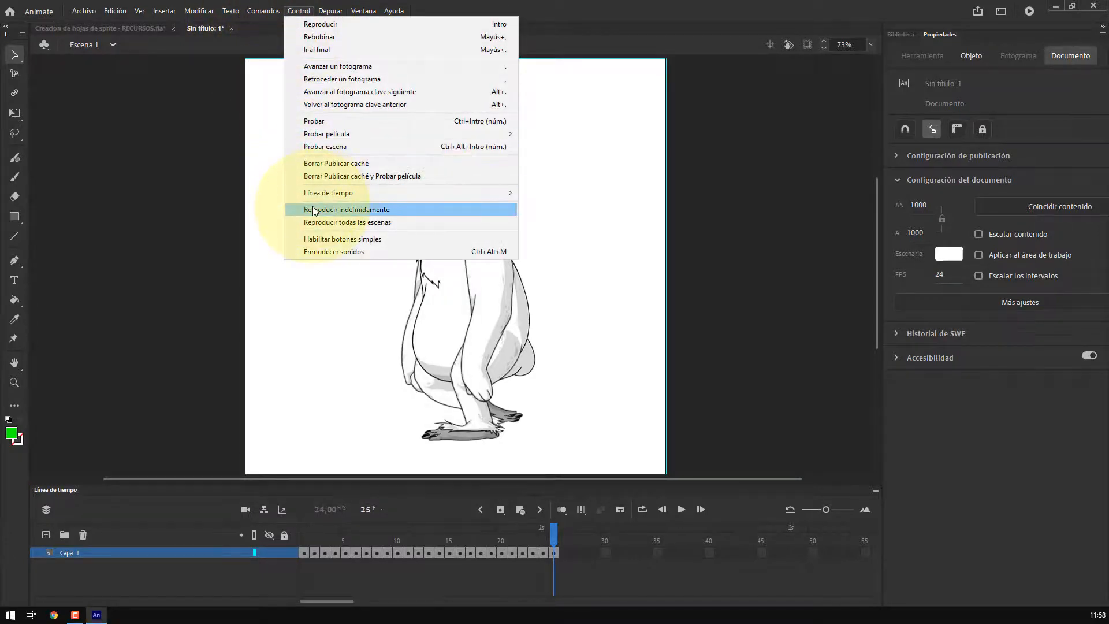
left_click(313, 210)
left_click(681, 508)
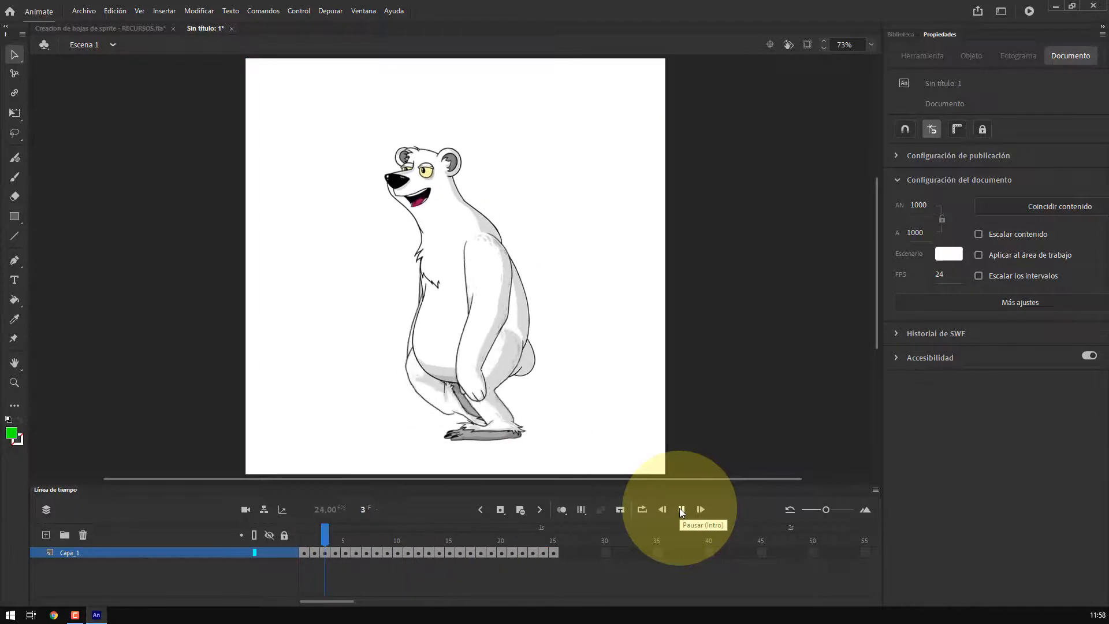
left_click(682, 510)
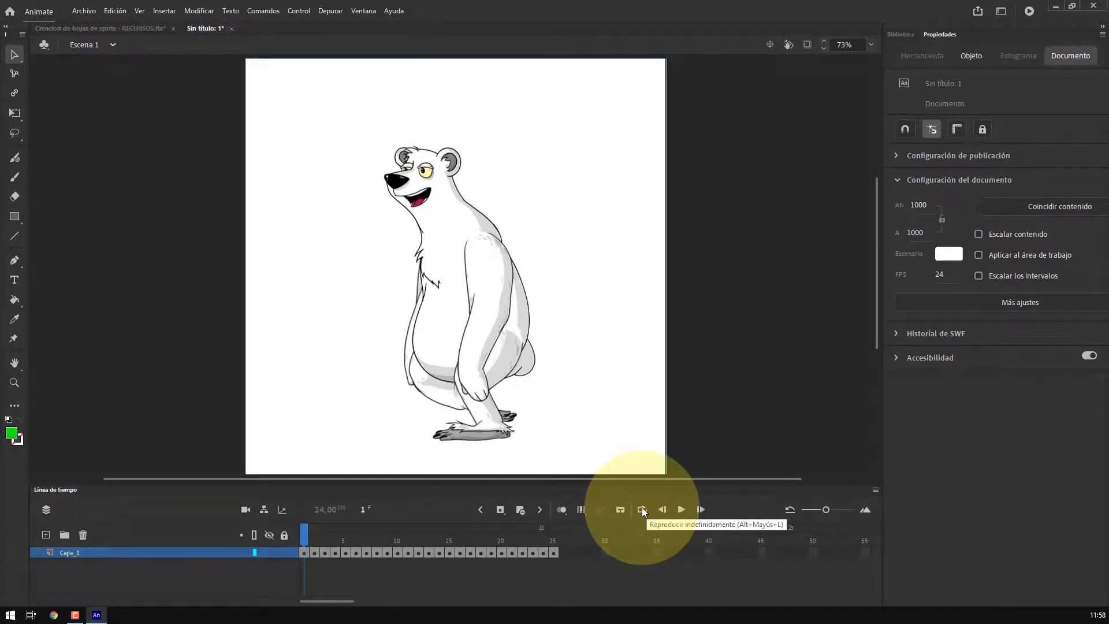
Convert the layer into a graphic symbol named ciclo - caminar
left_click(143, 553)
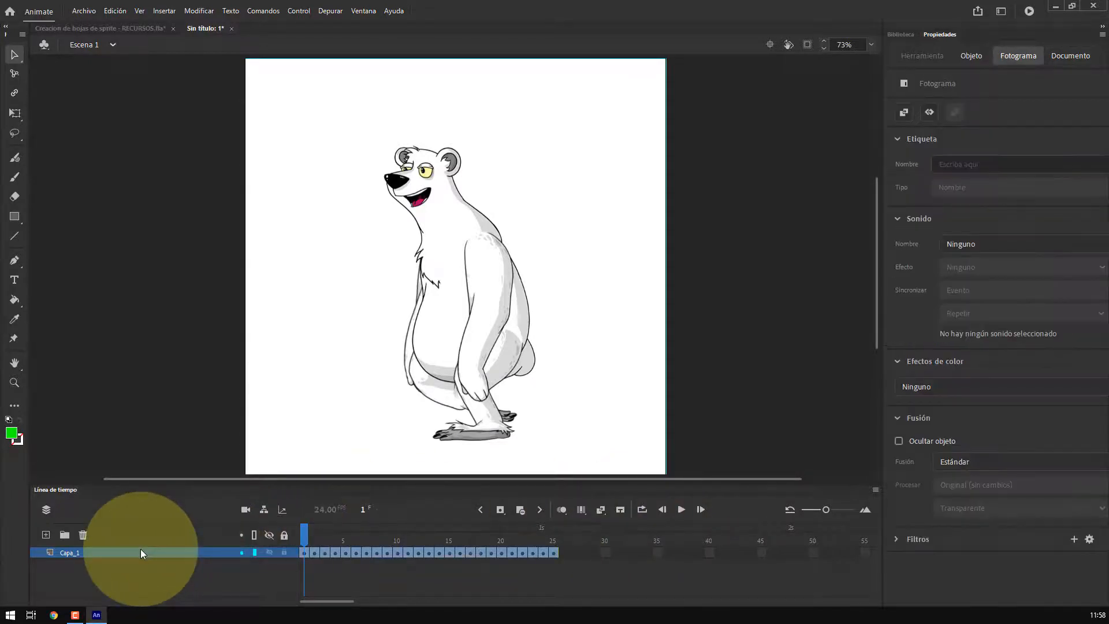
right_click(143, 552)
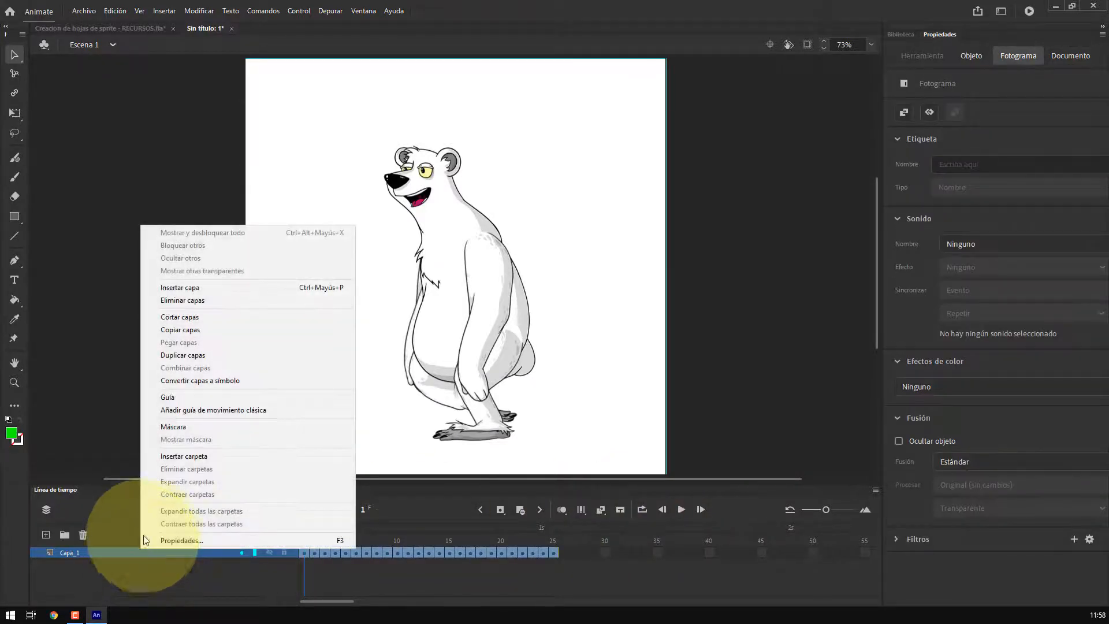
left_click(186, 381)
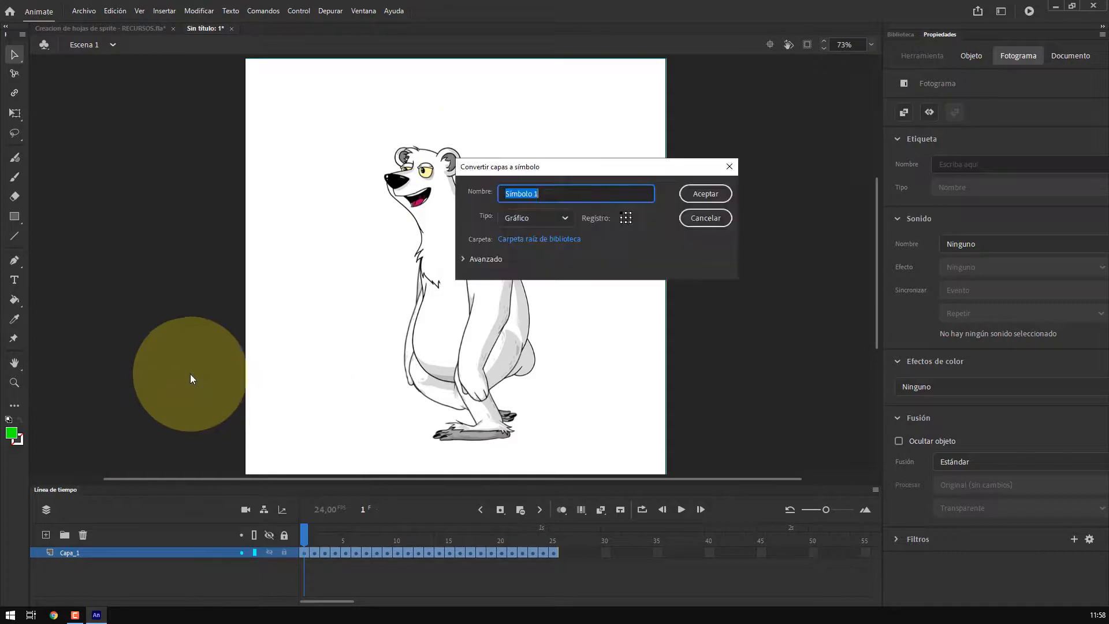
type("ciclo - caminar")
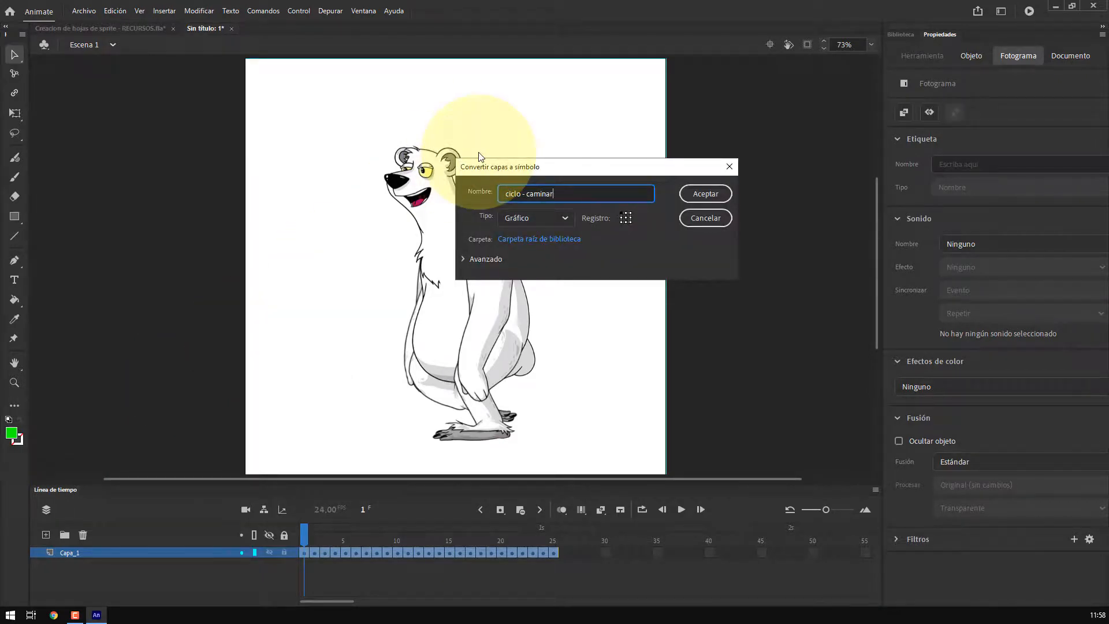
key("Return")
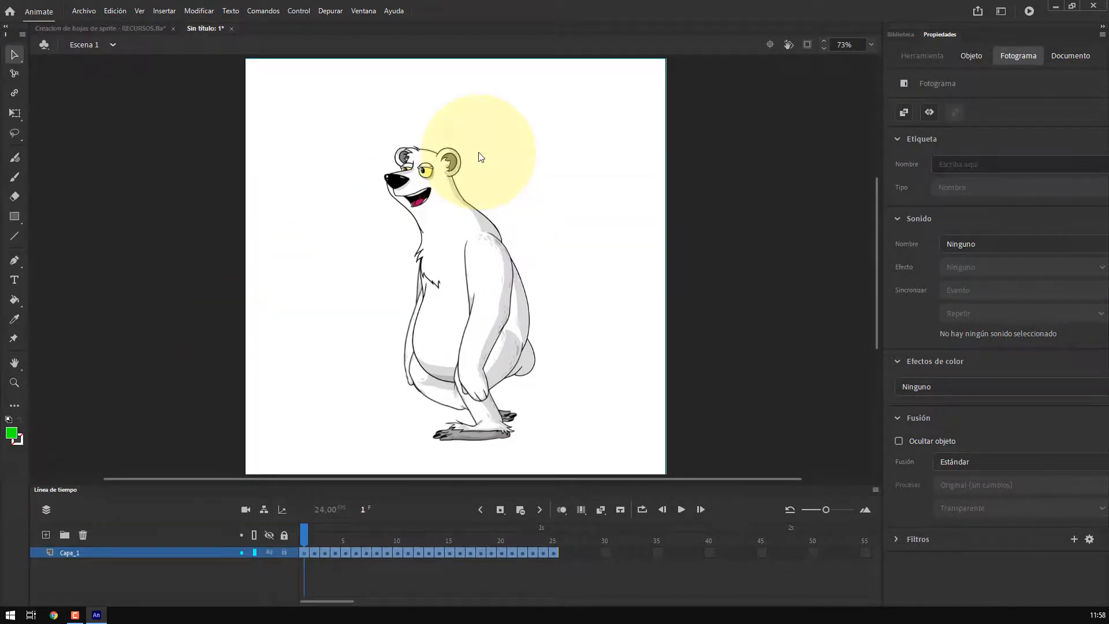
Move all the imported ciclo - ocio bitmaps in the library into a new folder named recursos
key("ctrl+l")
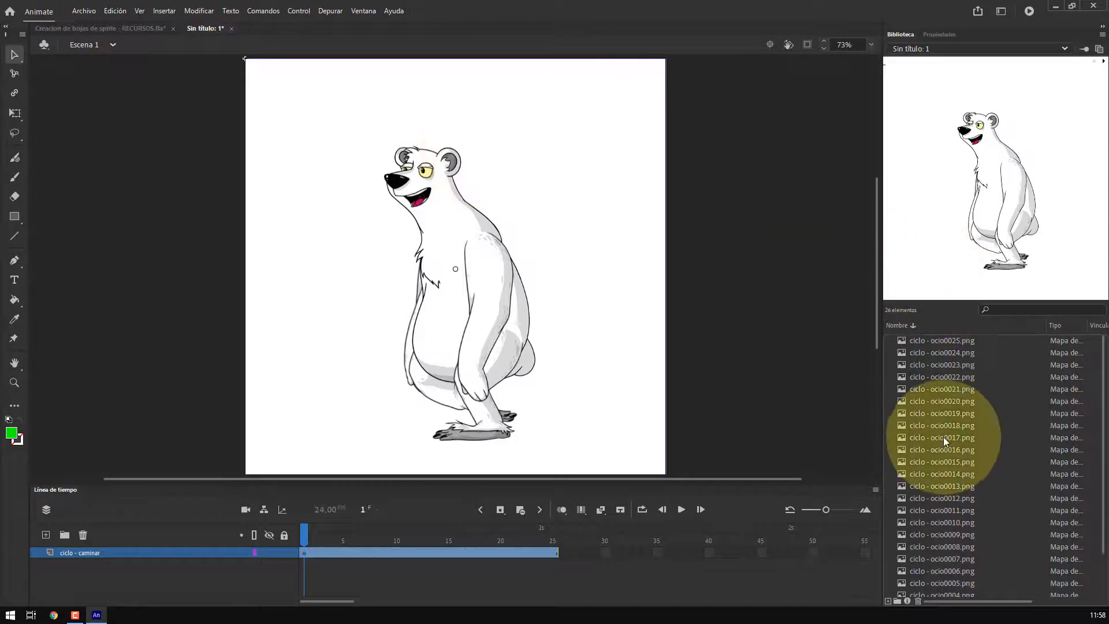
scroll(917, 372, "down", 2)
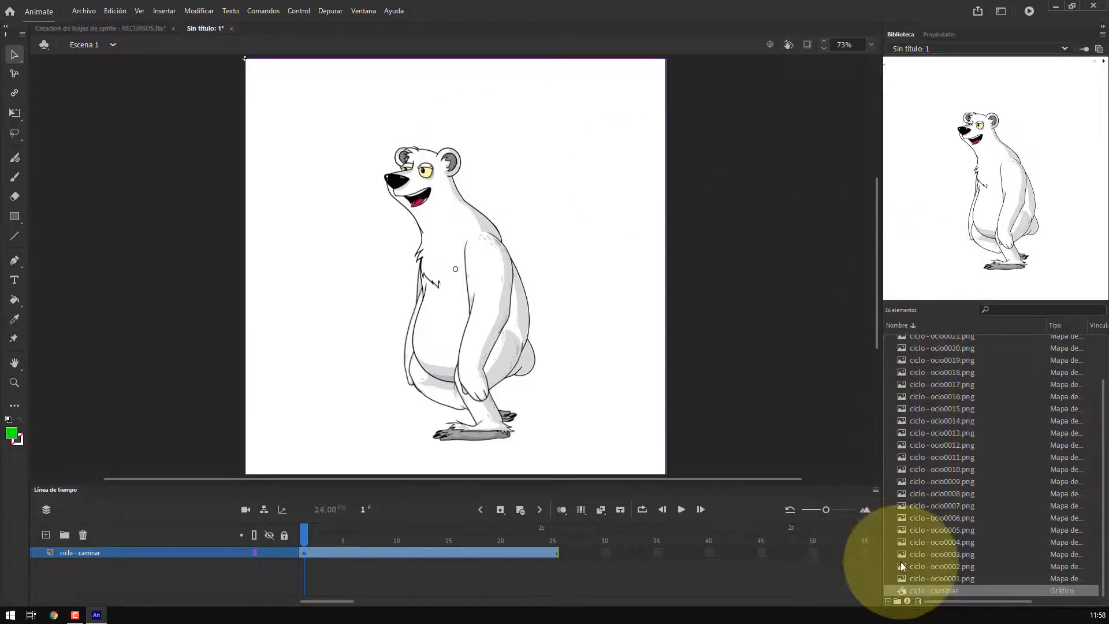
scroll(924, 577, "up", 2)
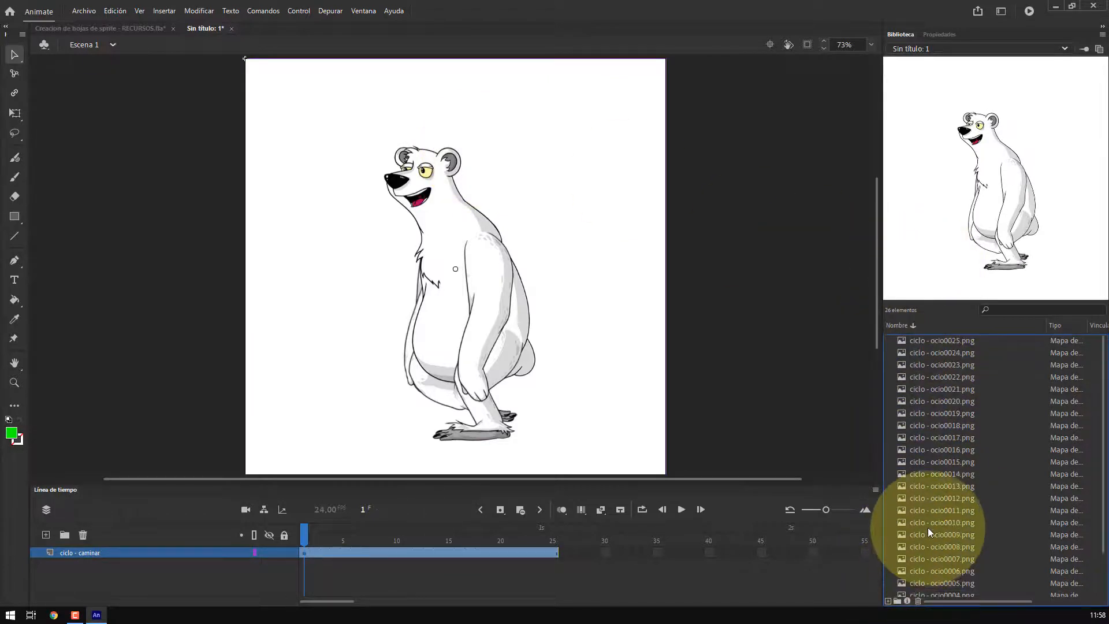
left_click(944, 340, "shift")
right_click(944, 349)
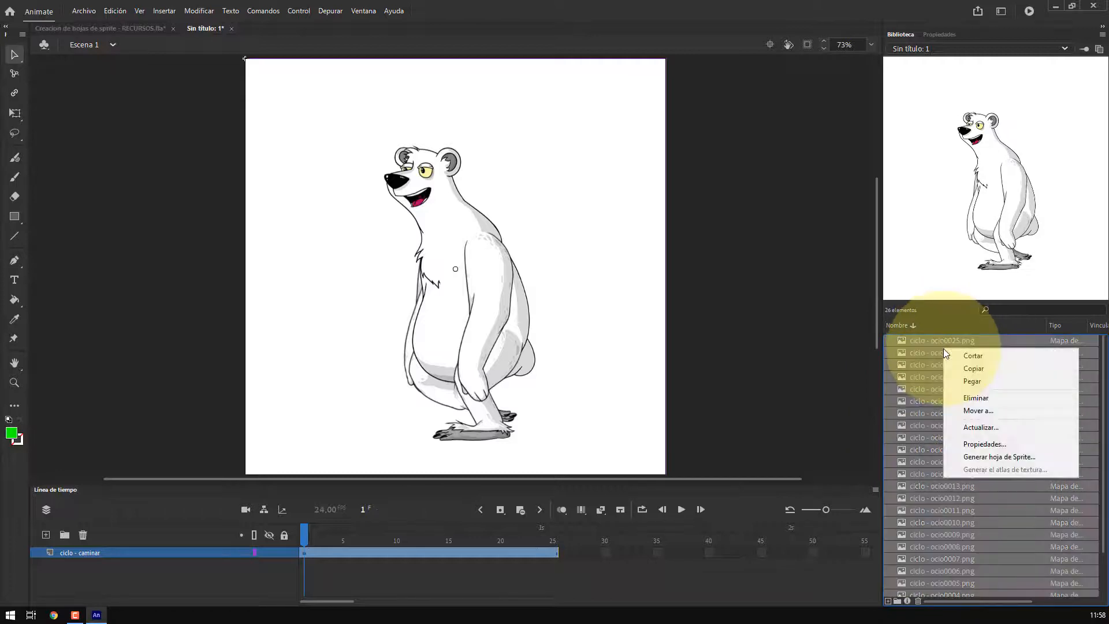
left_click(962, 411)
type("recursos")
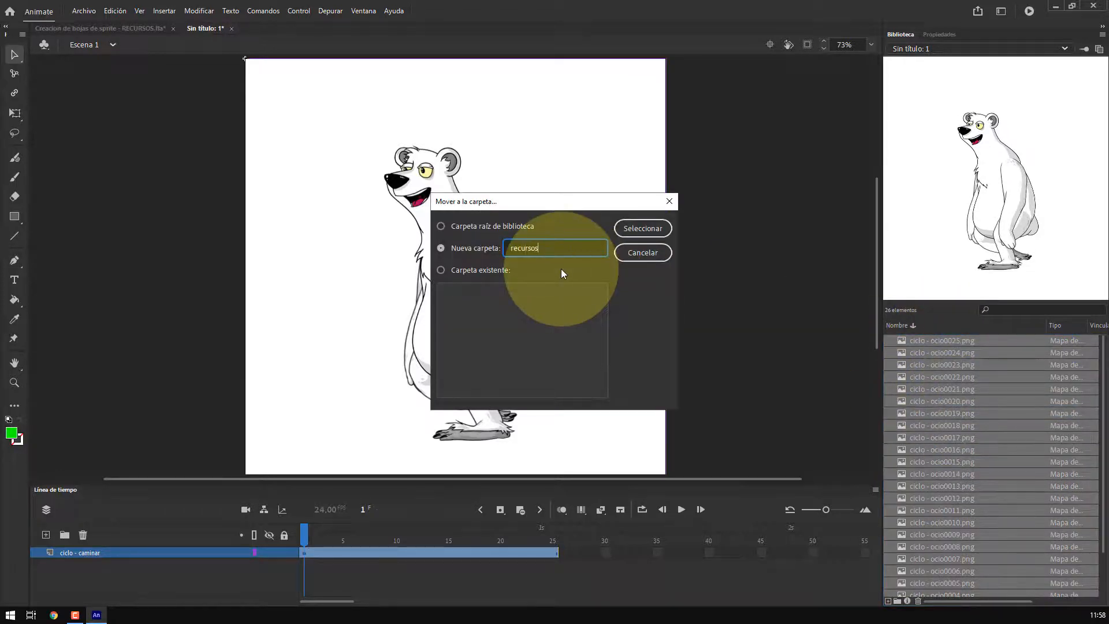
left_click(642, 228)
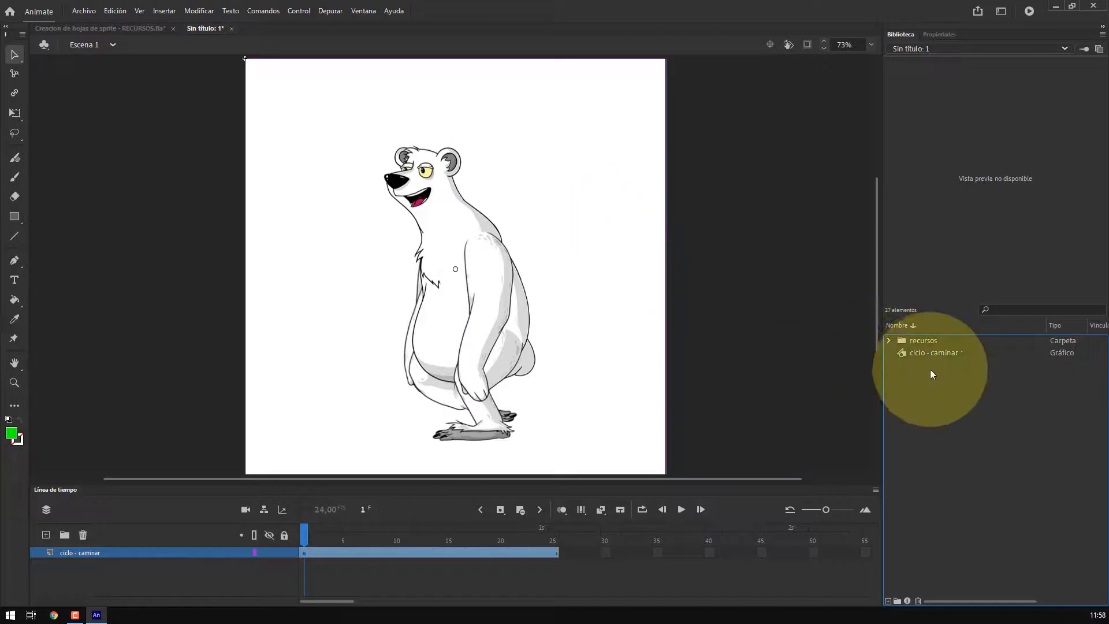
Open Generate Sprite Sheet for the ciclo - caminar symbol and review the sheet preview
left_click(926, 353)
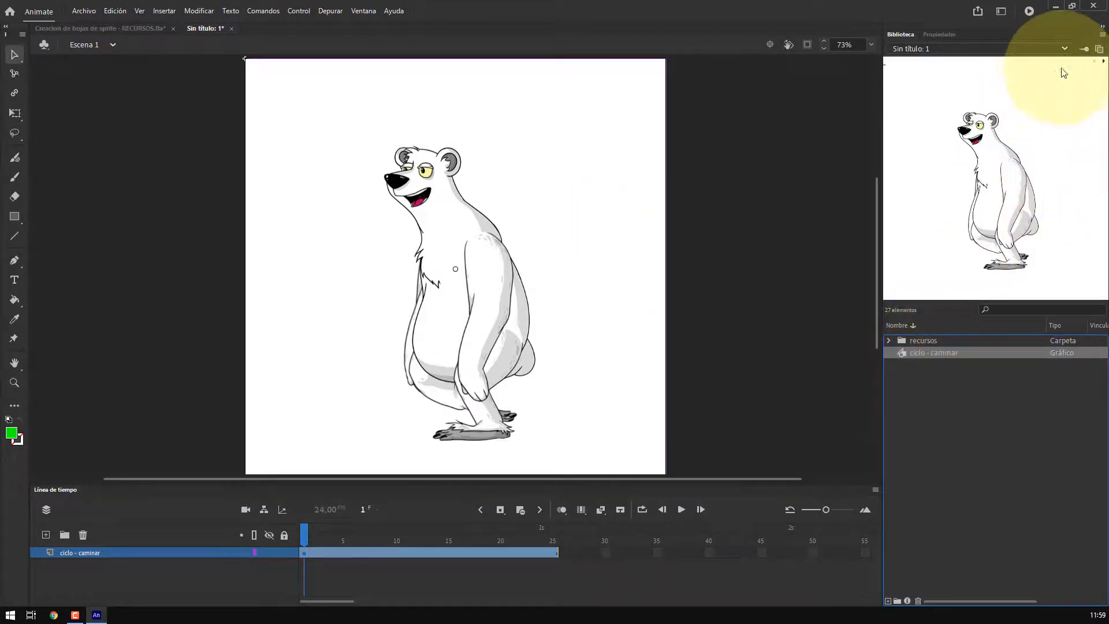
left_click(1103, 61)
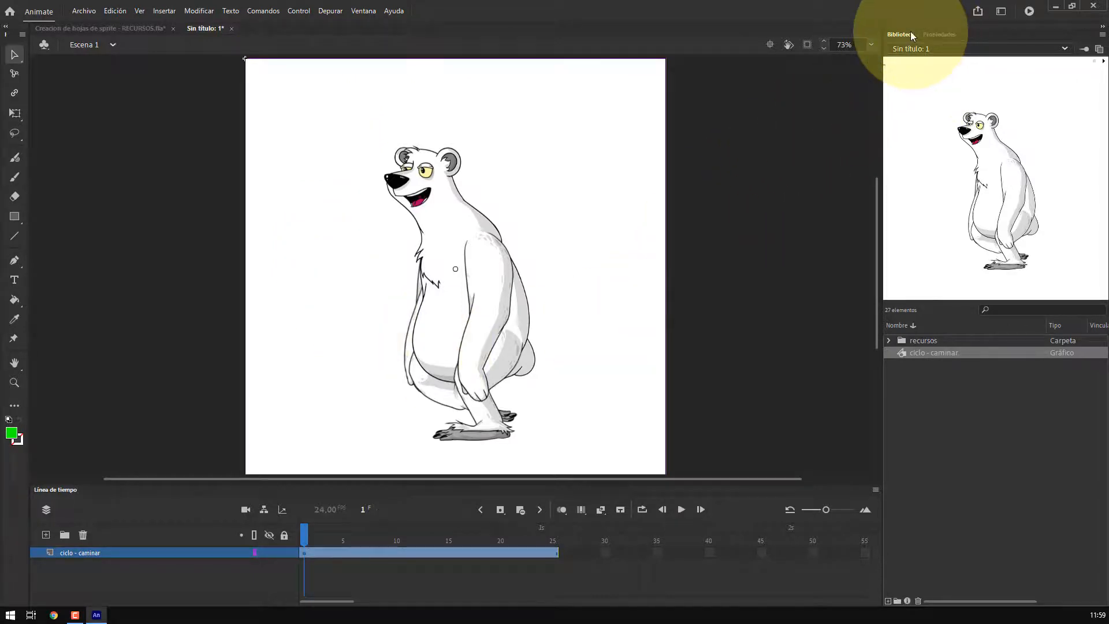
right_click(944, 354)
left_click(963, 332)
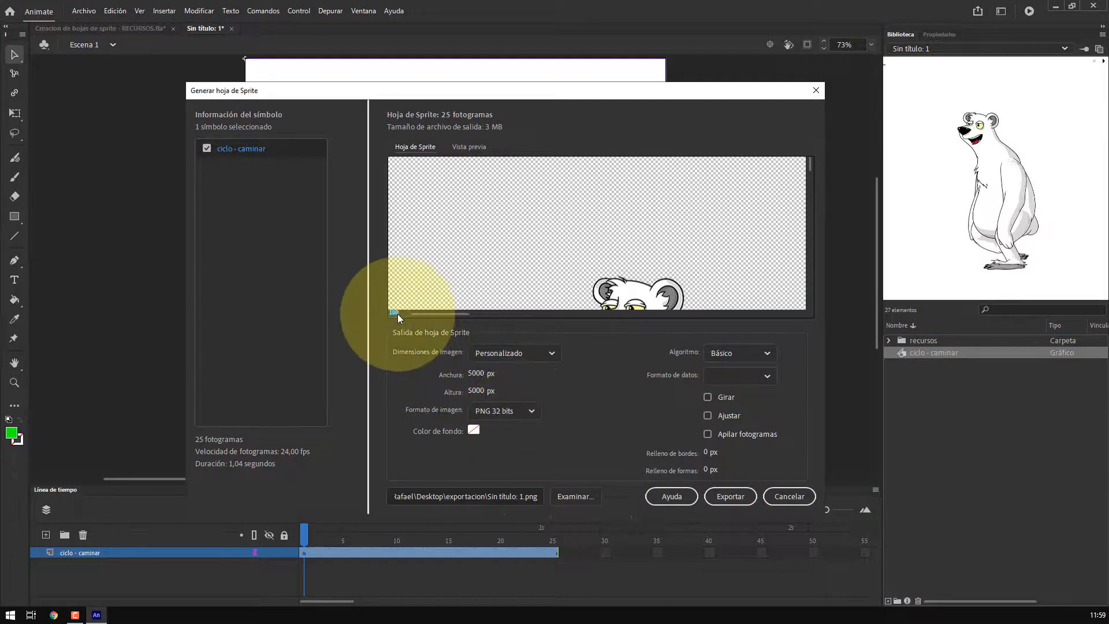
key("Return")
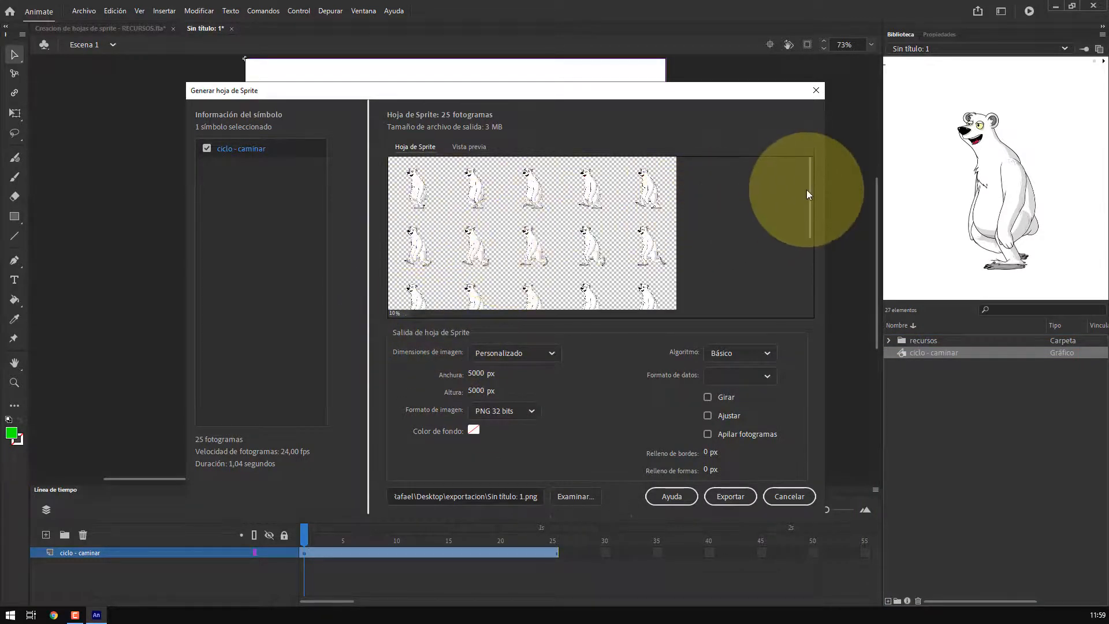
left_click_drag(809, 189, 822, 290)
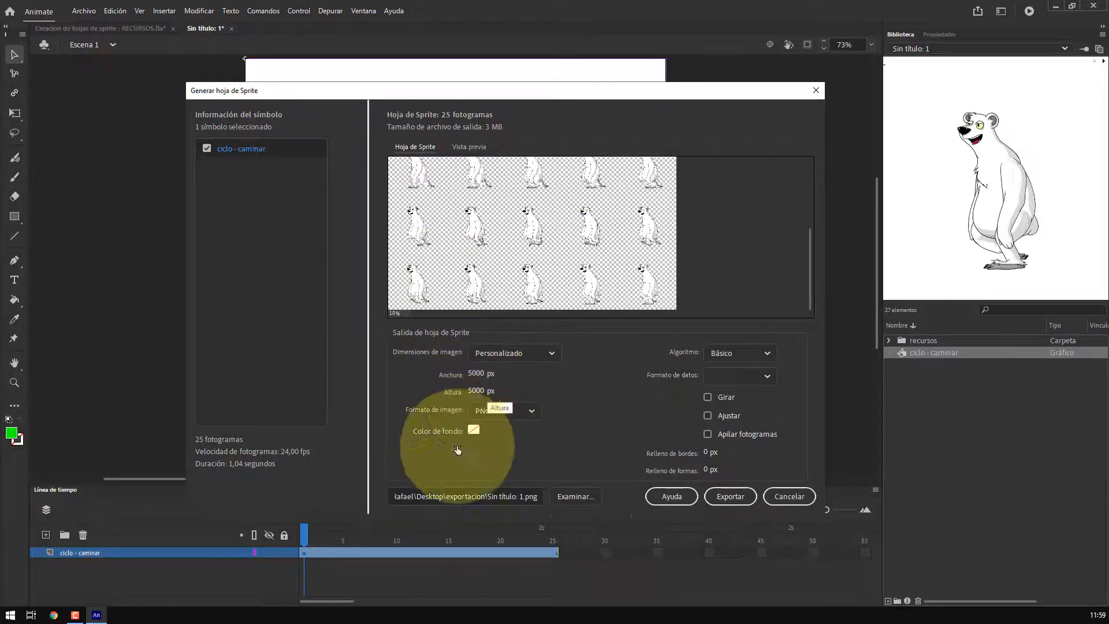
Save the sprite sheet as sprites 003 in the exportacion folder and export it
left_click(568, 501)
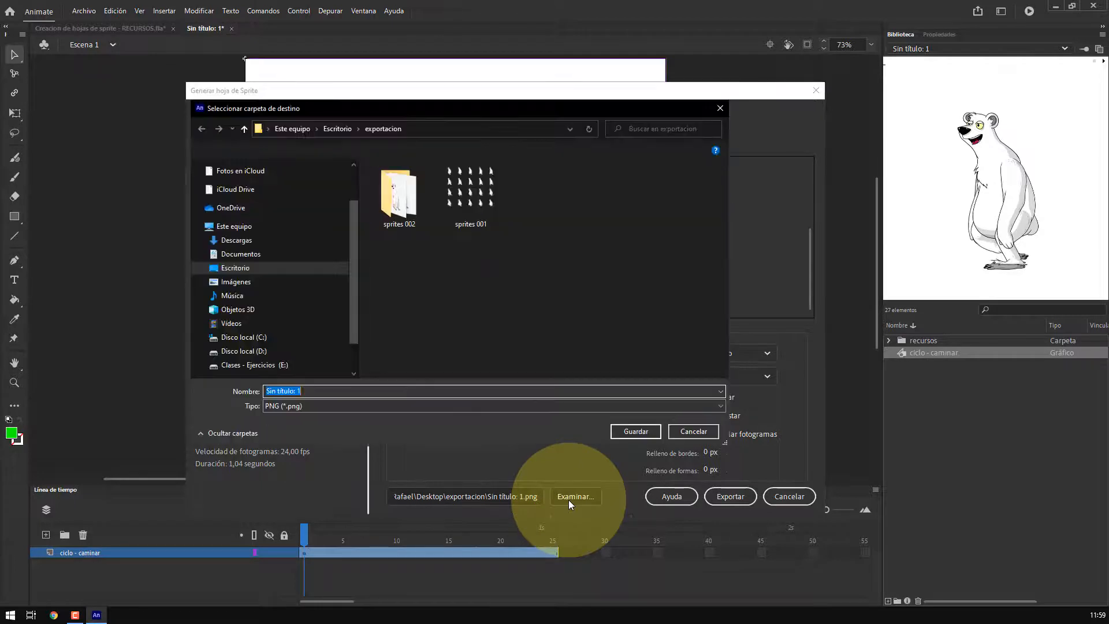
left_click(255, 203)
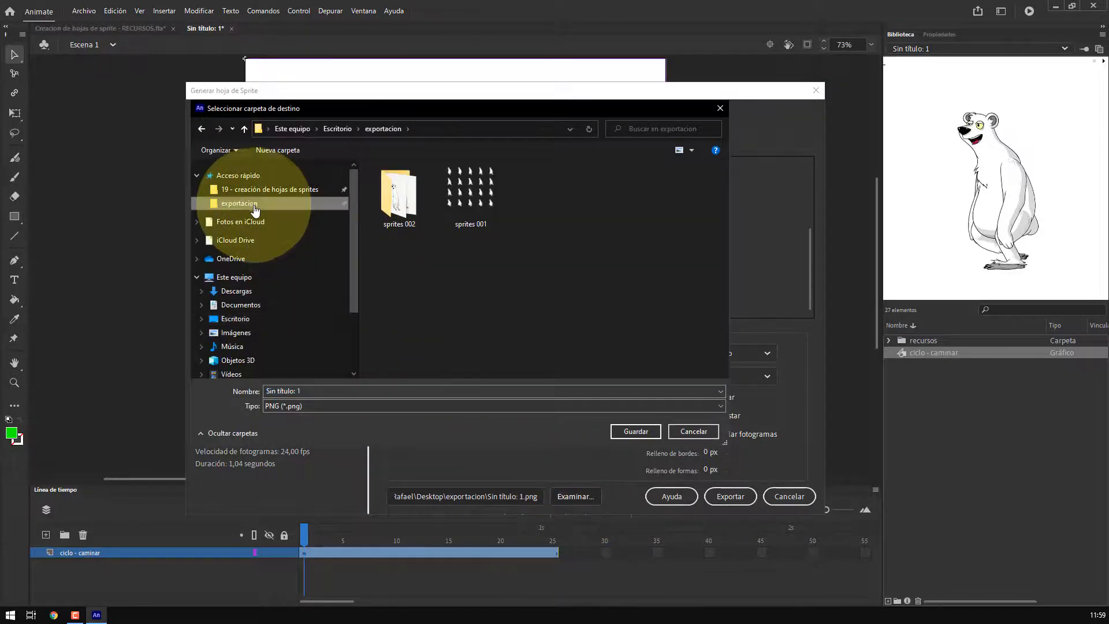
left_click(345, 391)
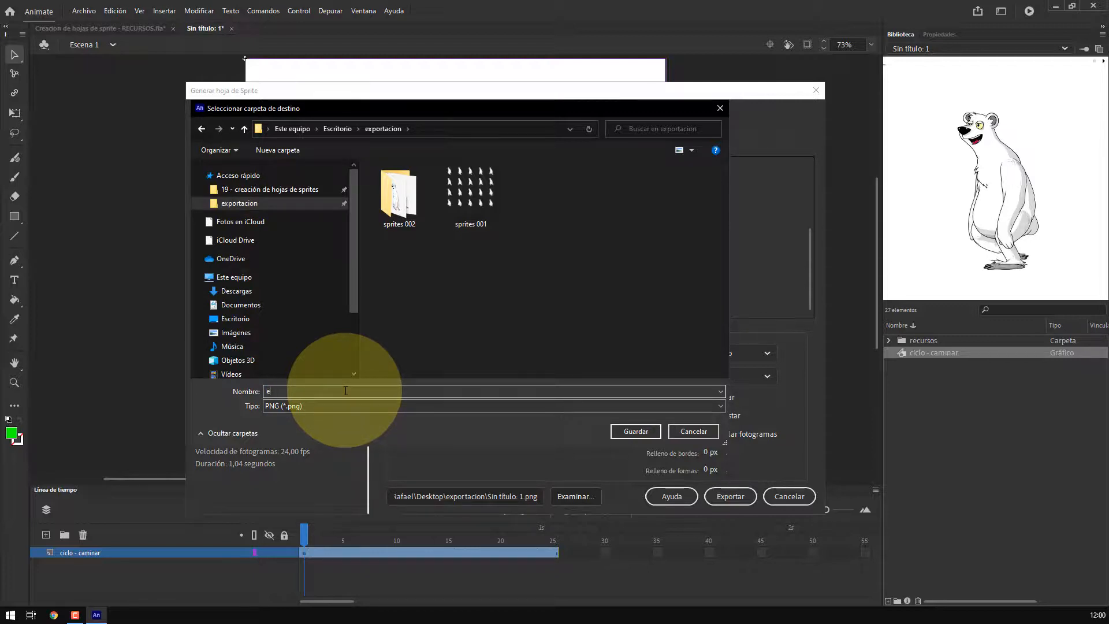
type("spri")
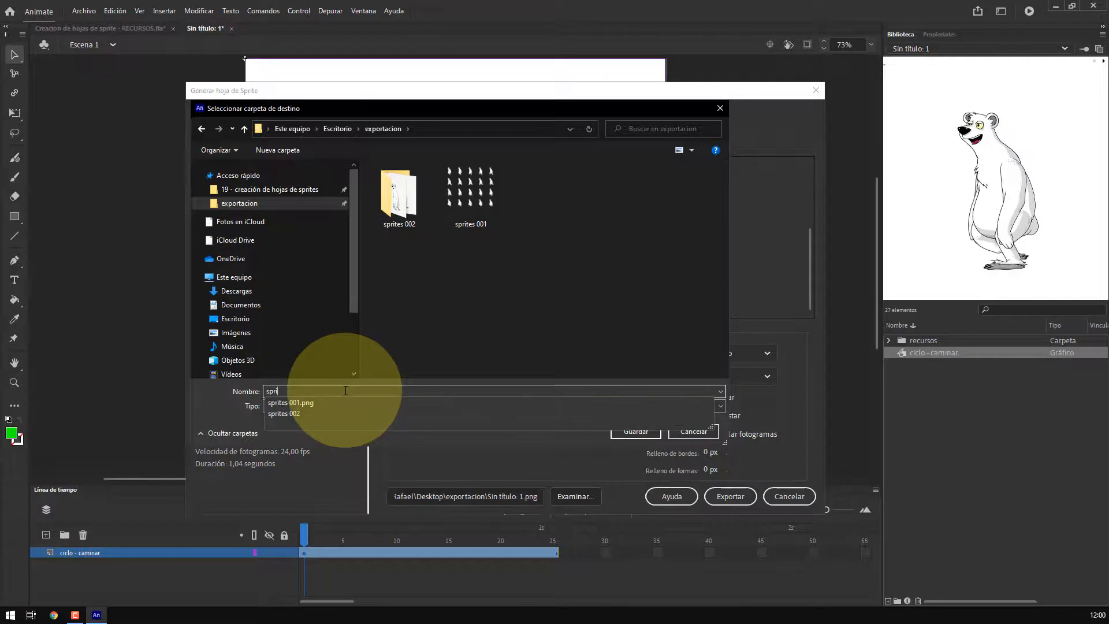
type("tes 003")
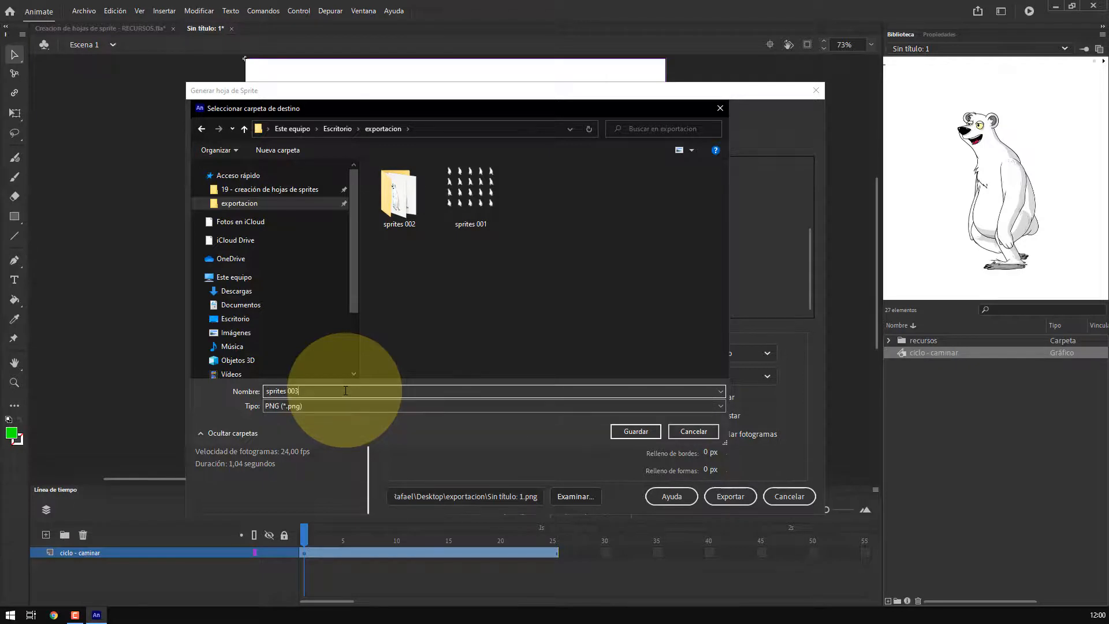
left_click(638, 433)
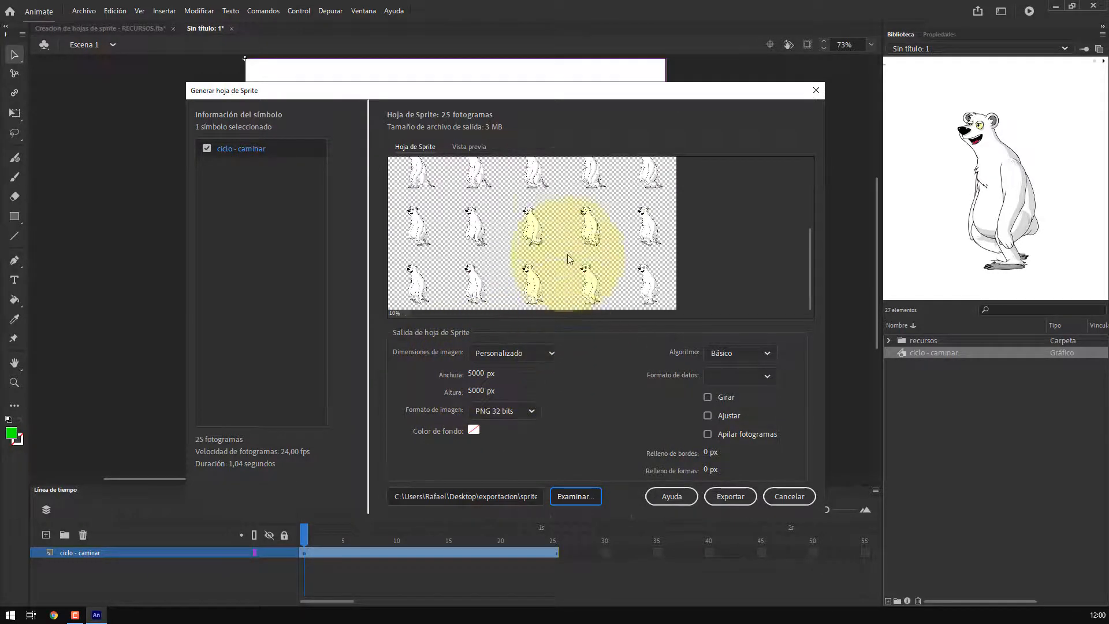
left_click(733, 495)
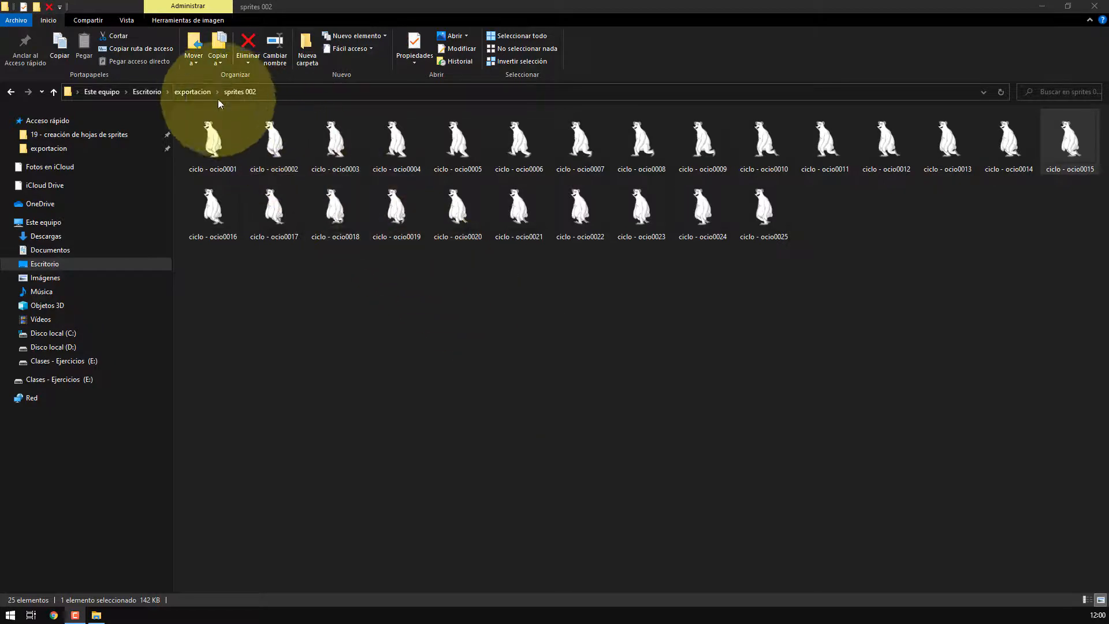
In File Explorer, open the exportacion folder and preview the sprites 001 and sprites 003 sheets
left_click(202, 91)
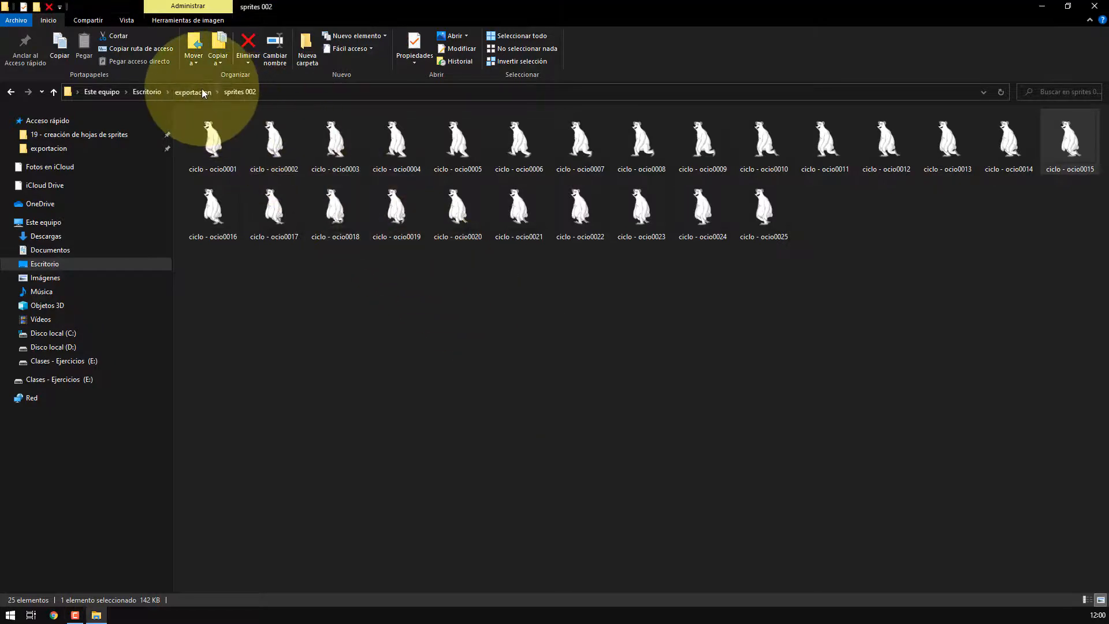
left_click(39, 152)
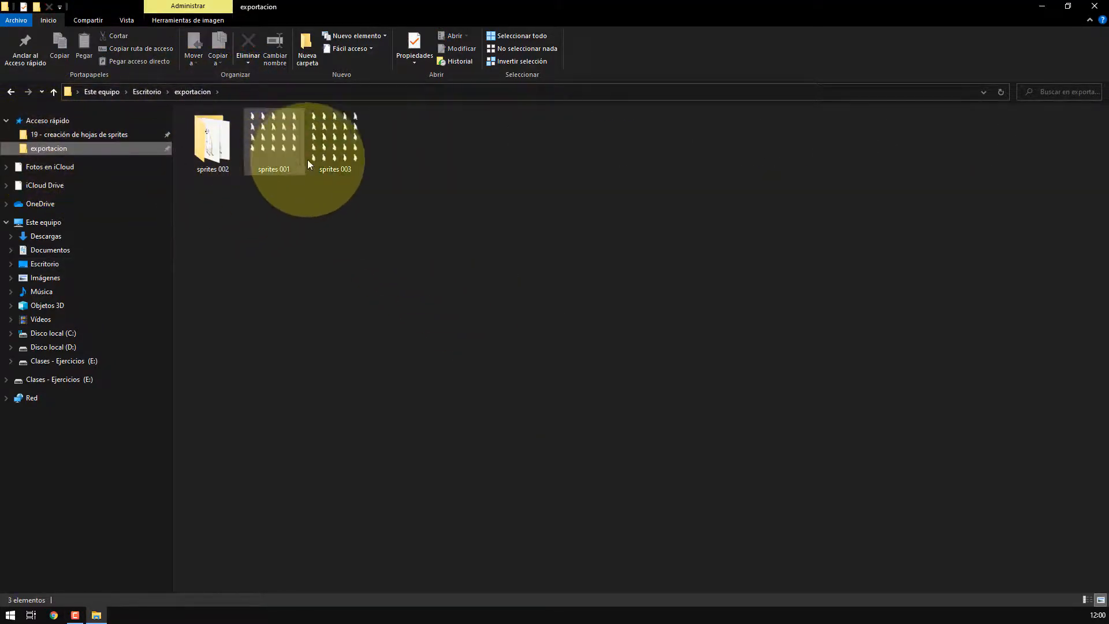
left_click(279, 140)
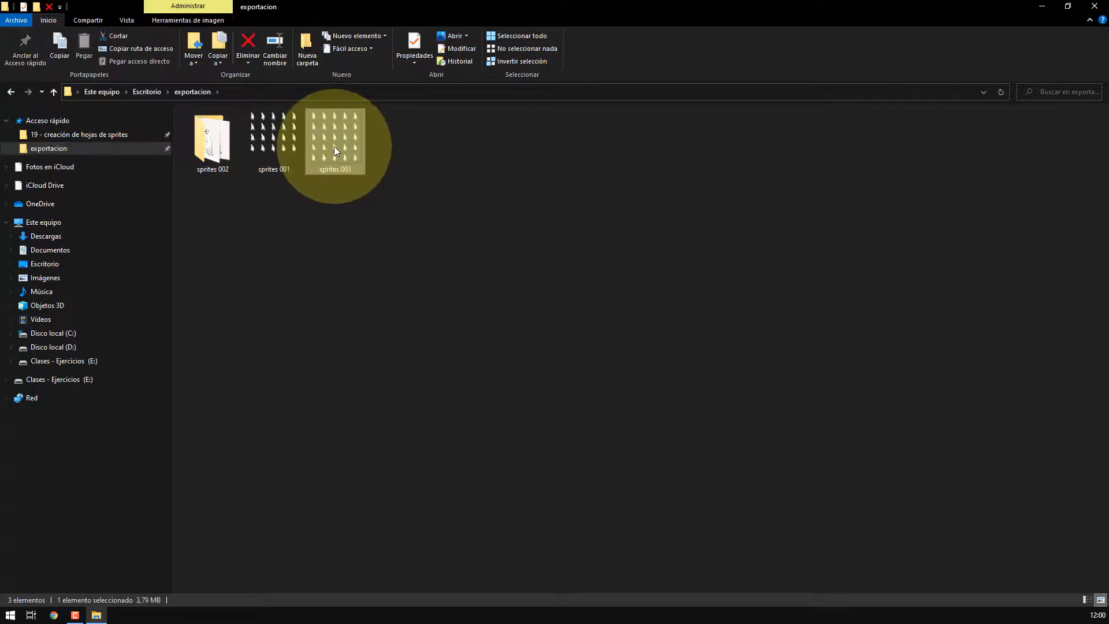
key("space")
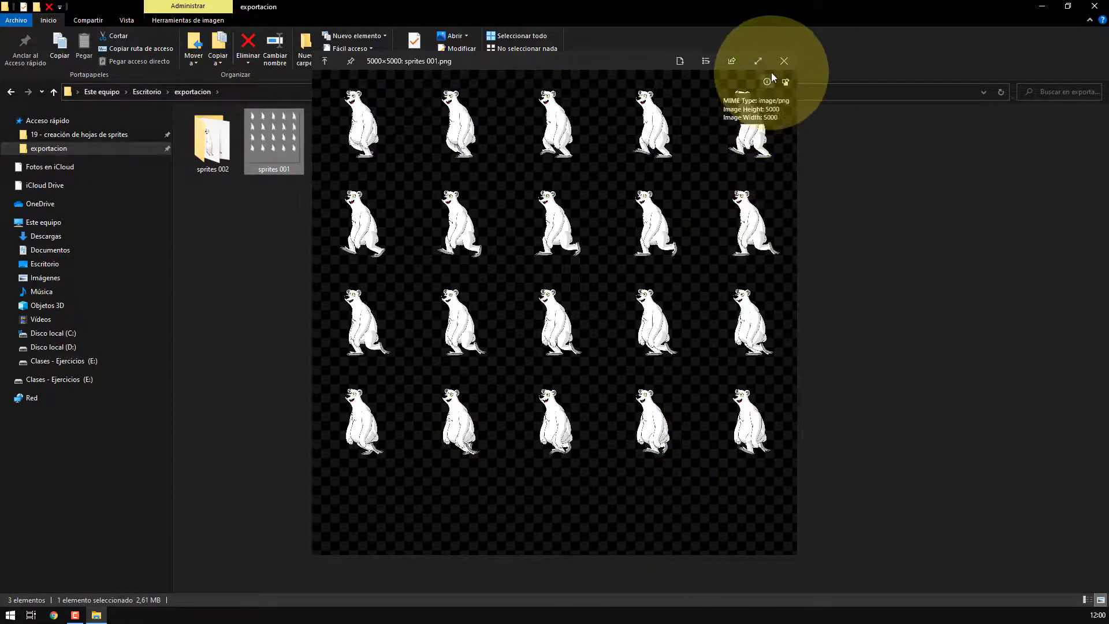
left_click(784, 60)
left_click(348, 131)
key("space")
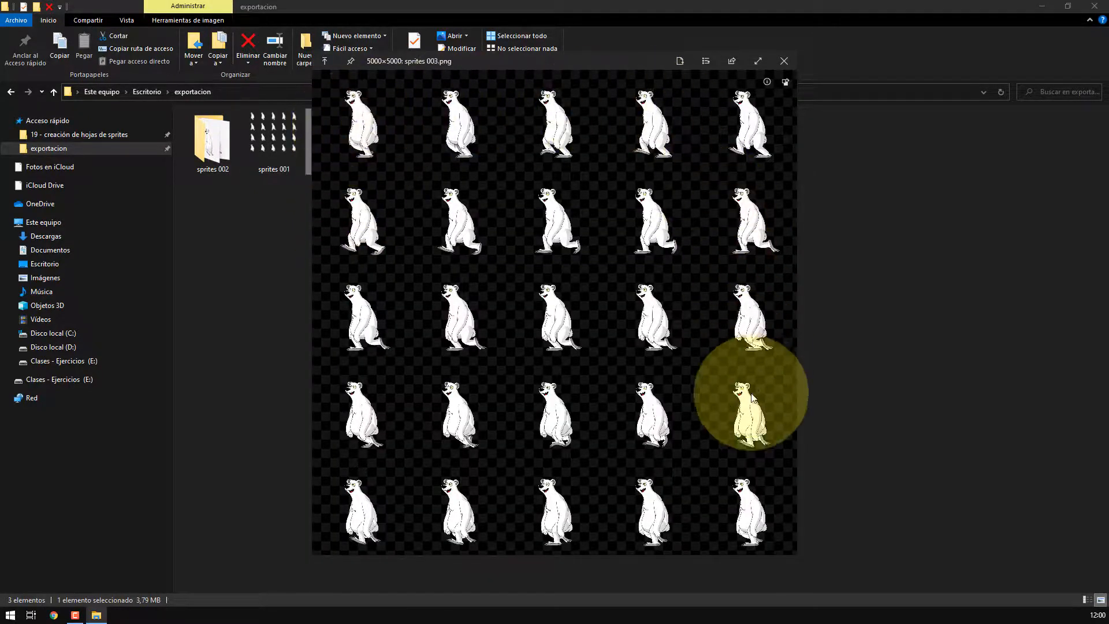
left_click(782, 61)
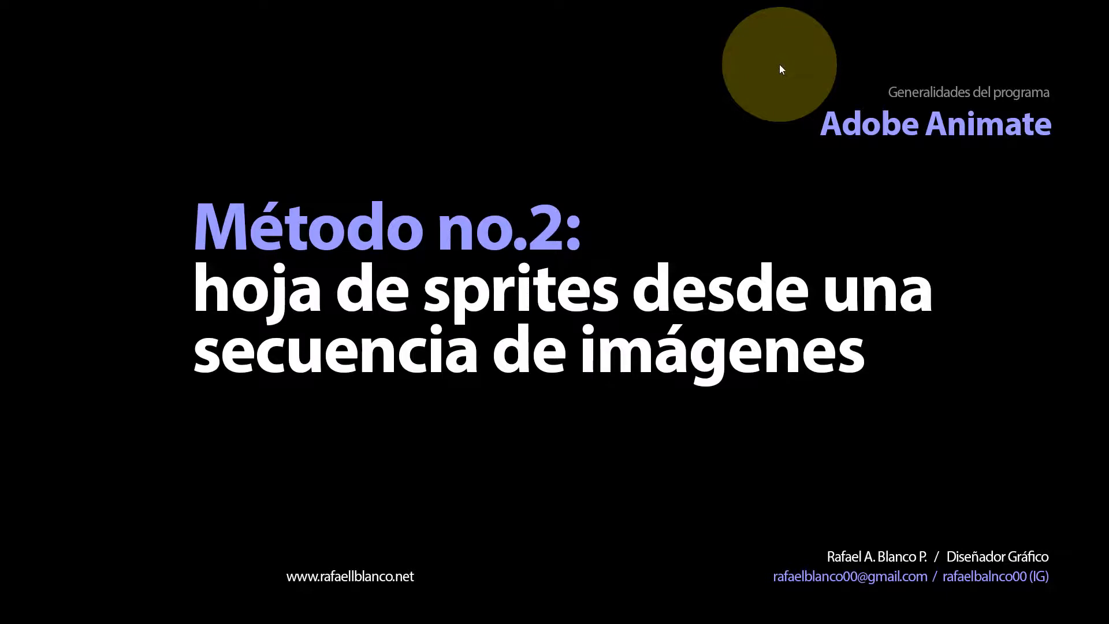
Switch to Photoshop and open sprites 003.png from the exportacion folder, leaving its colour profile unmodified
key("f")
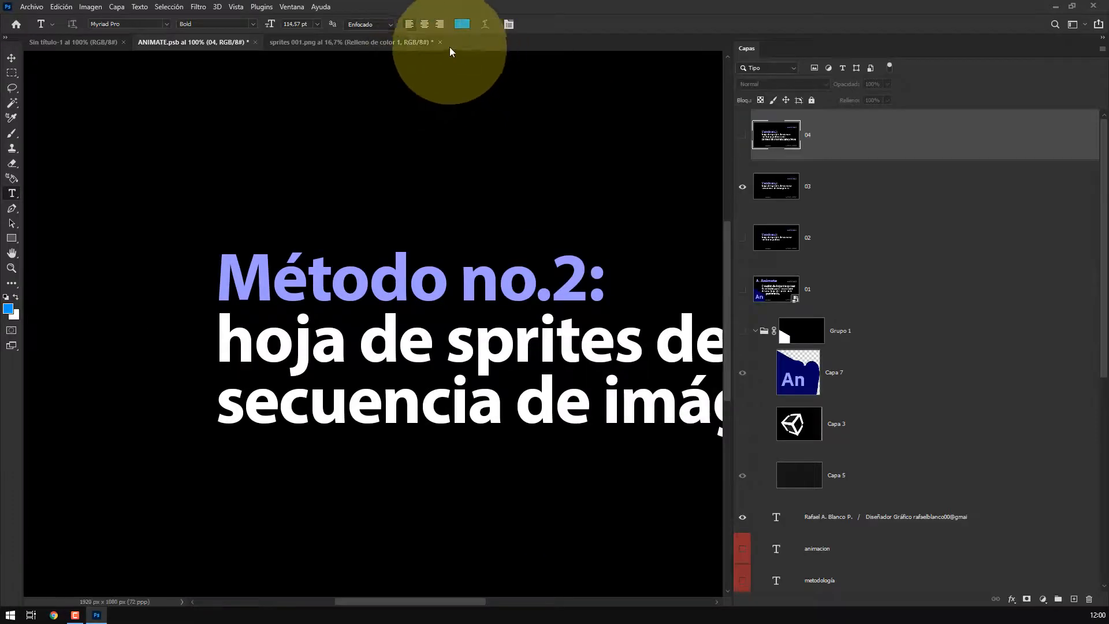
left_click(372, 43)
left_click(30, 7)
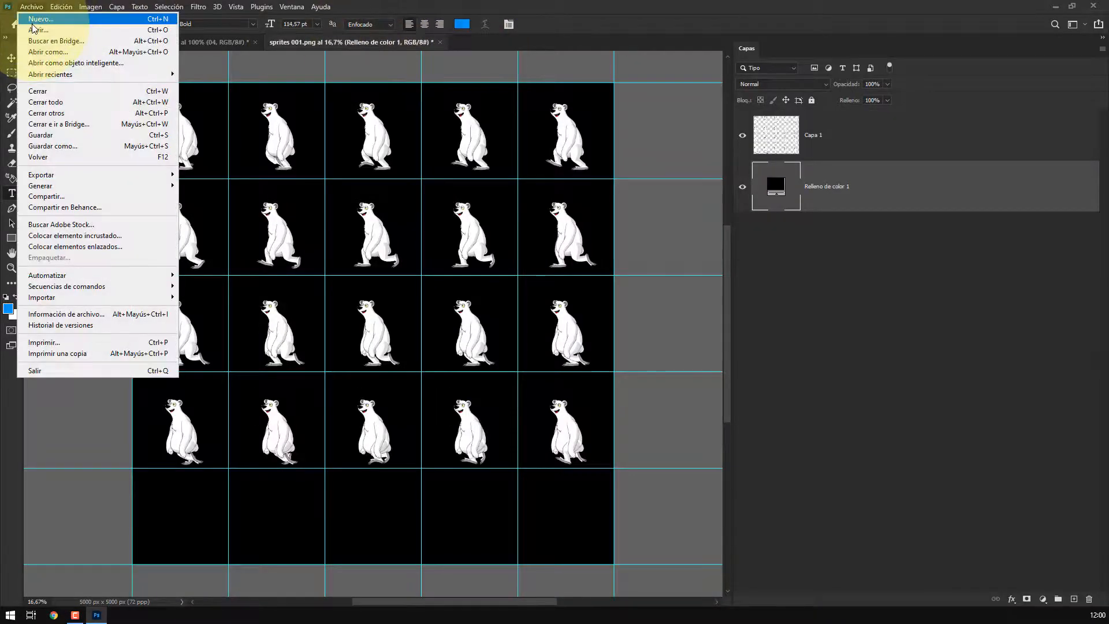
left_click(29, 33)
scroll(77, 106, "up", 2)
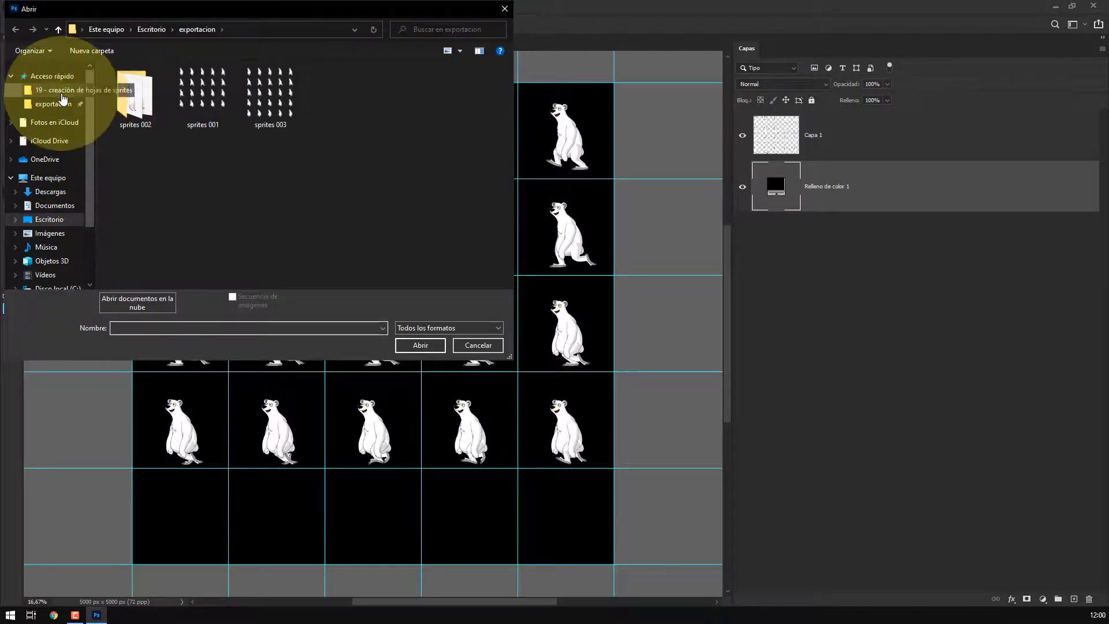
left_click(291, 105)
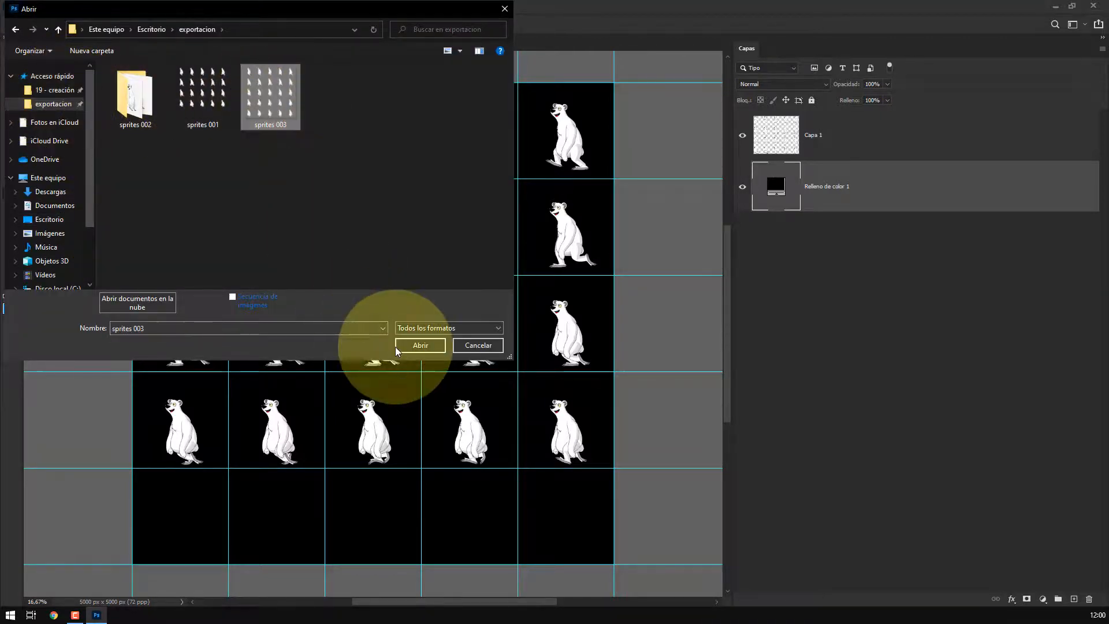
left_click(411, 346)
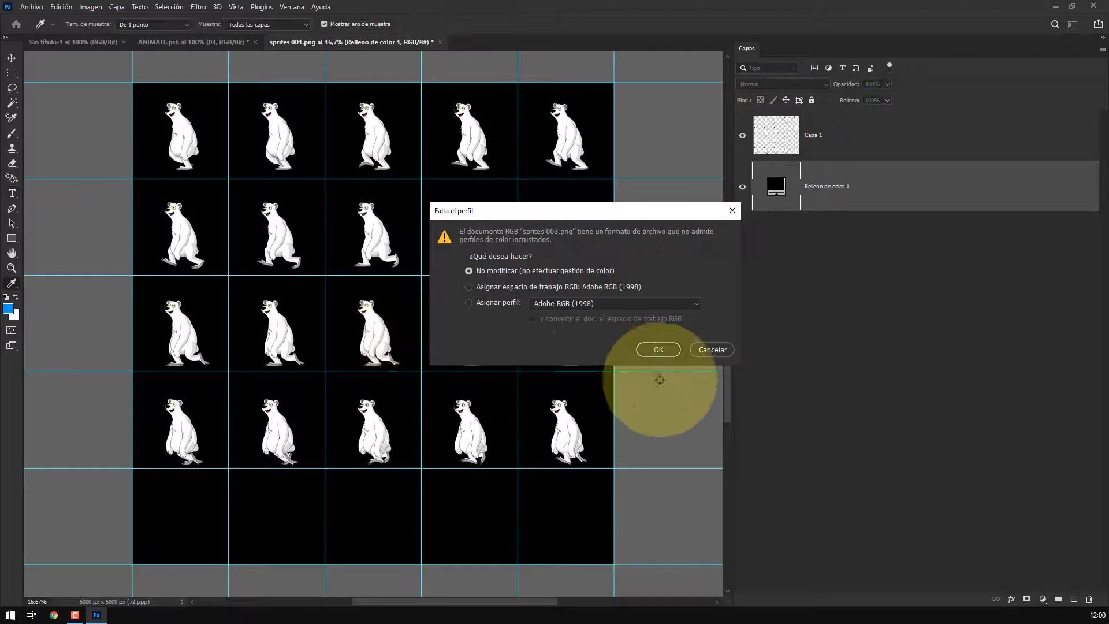
left_click(662, 350)
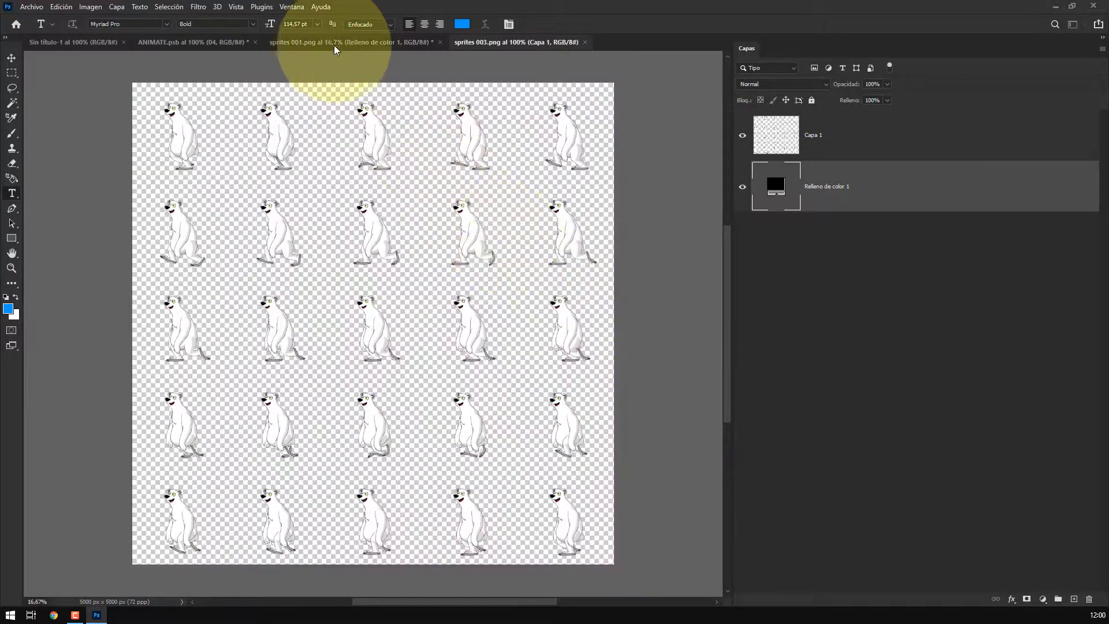
Add a black solid colour fill layer beneath the sprites
left_click(1074, 598, "ctrl")
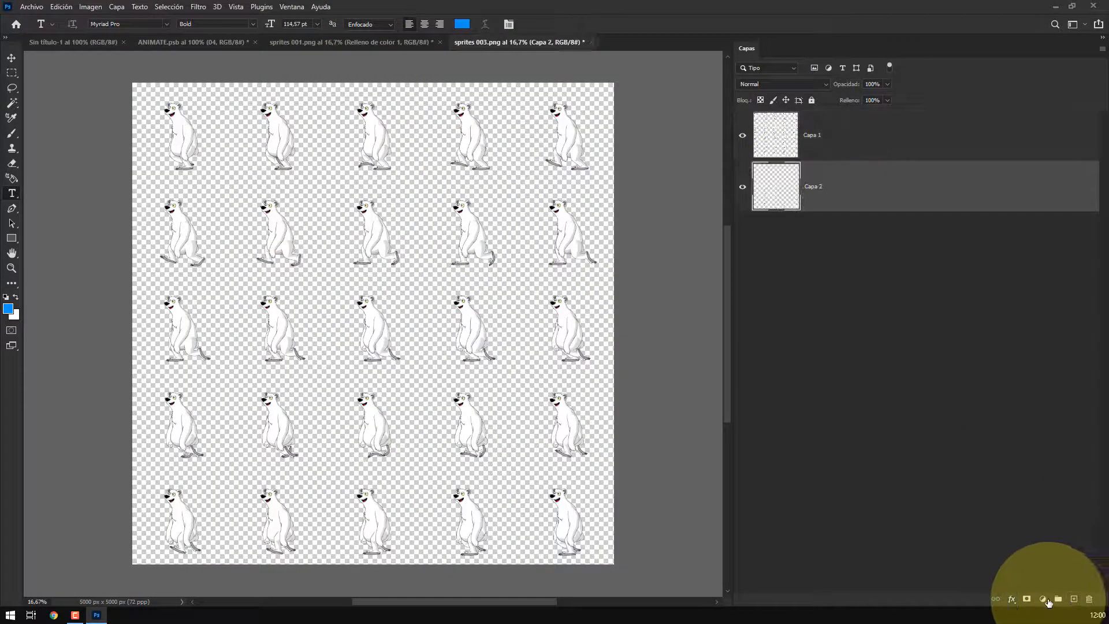
left_click(1042, 599)
left_click(1043, 395)
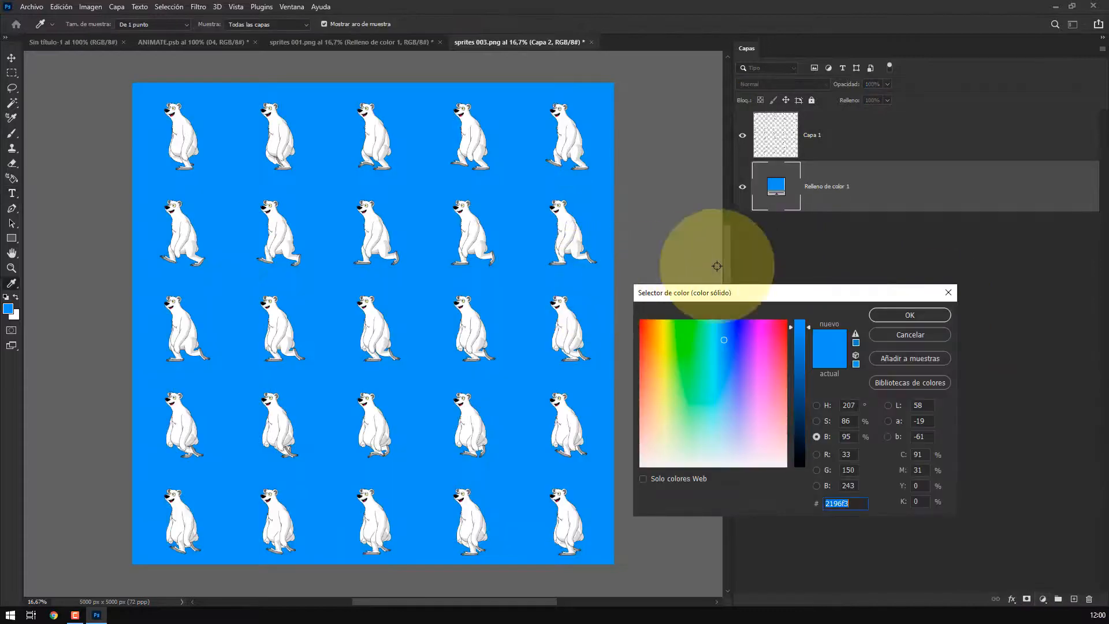
left_click_drag(799, 324, 799, 500)
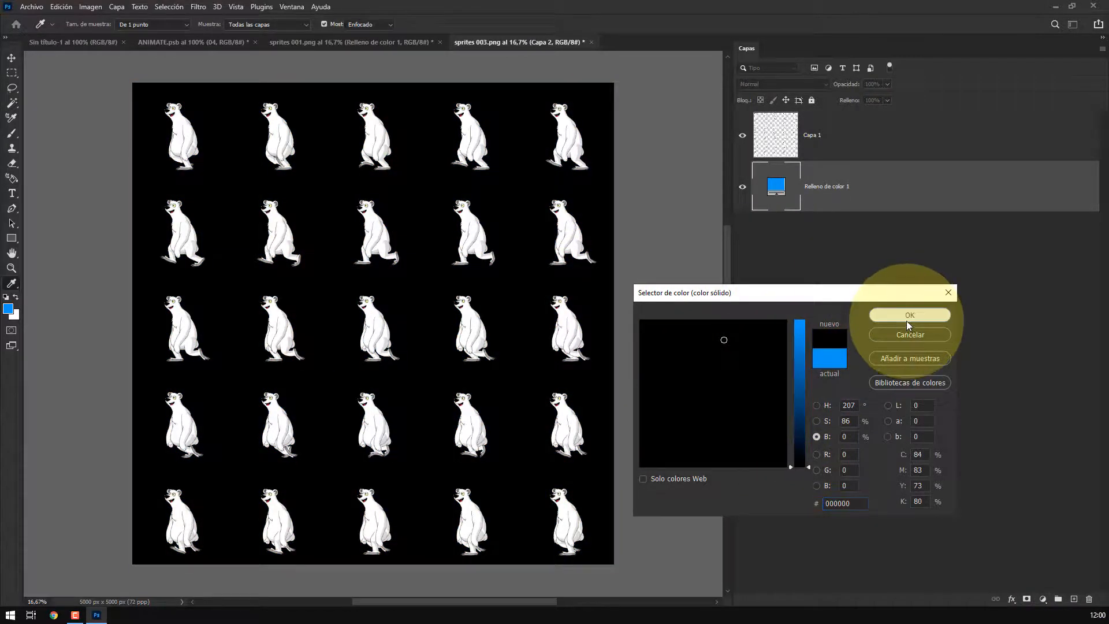
left_click(906, 317)
Create a new guide layout with 5 columns and 5 rows over the sheet
key("t")
left_click(234, 7)
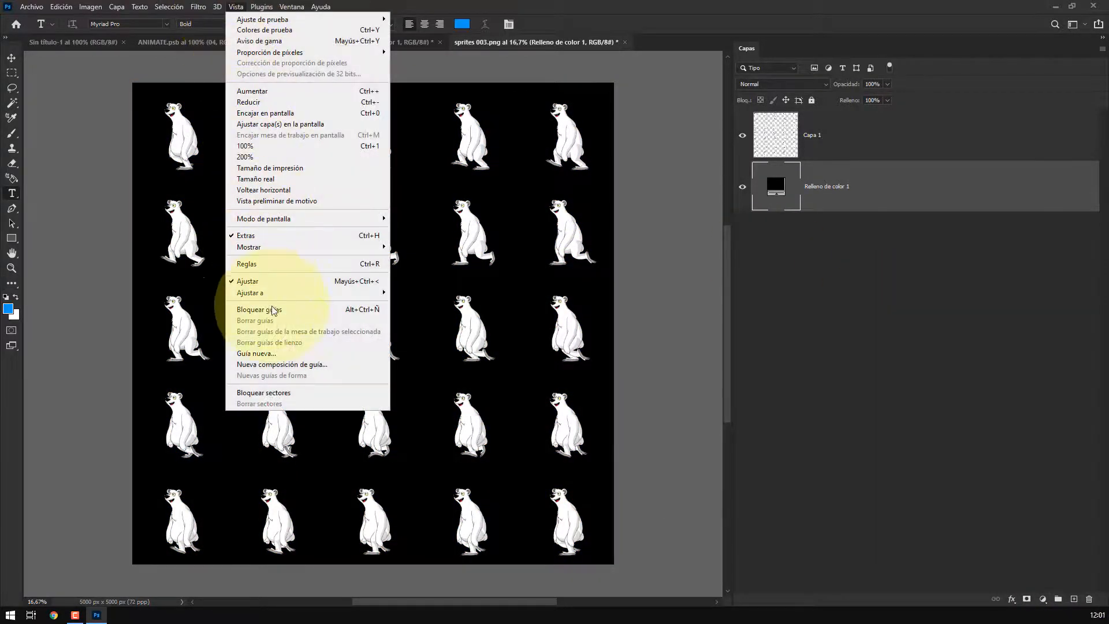
left_click(290, 364)
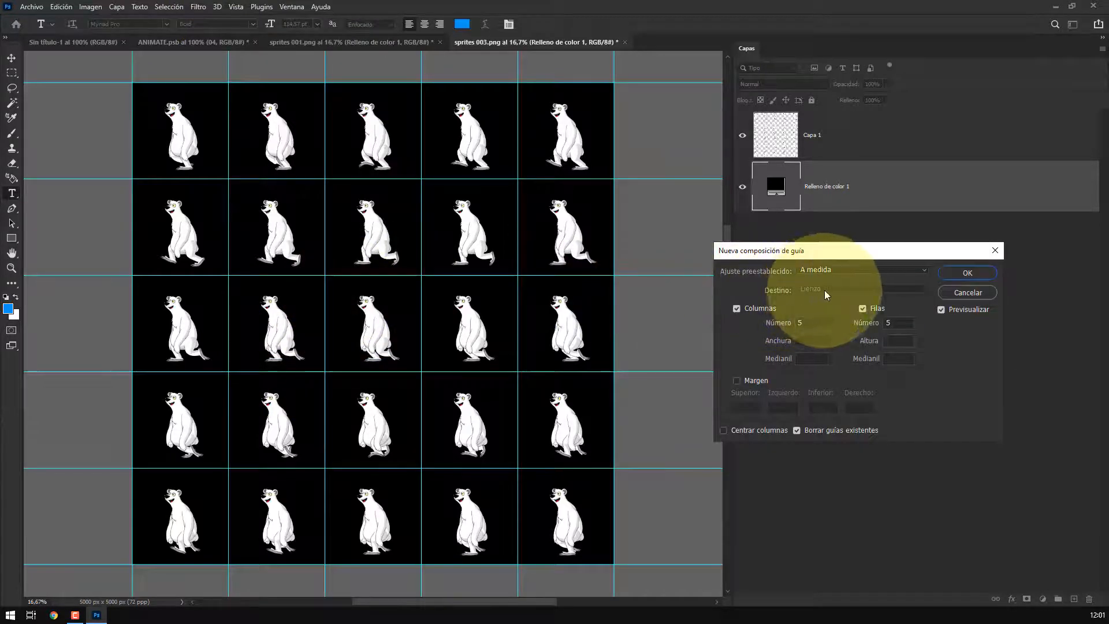
left_click(969, 272)
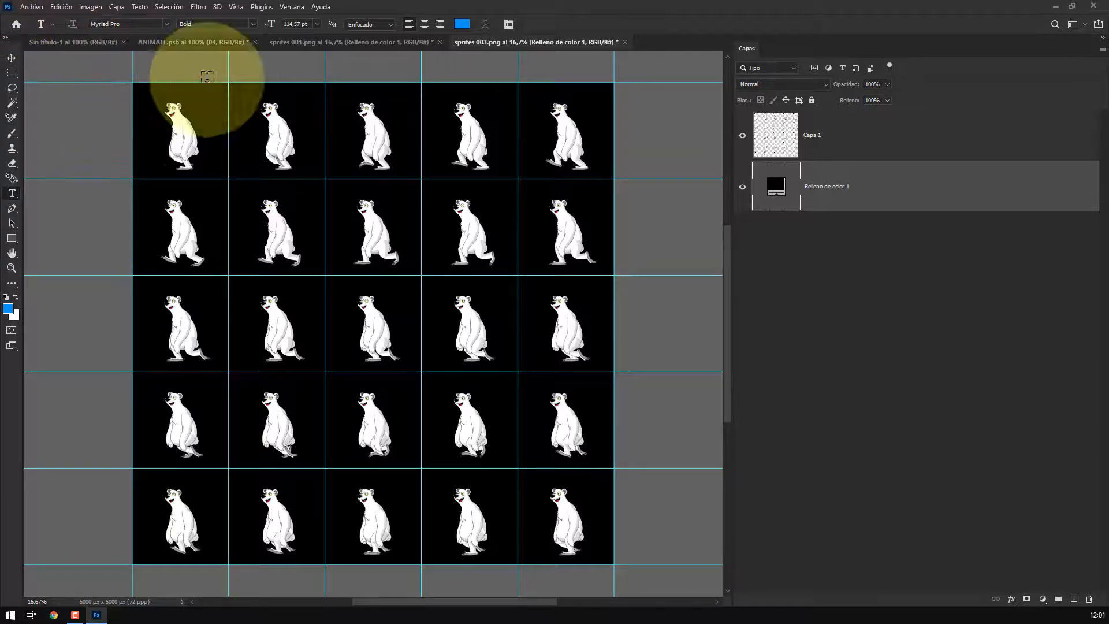
Compare the new sheet with the sprites 001 document, then return to the presentation
left_click(372, 53)
left_click(369, 44)
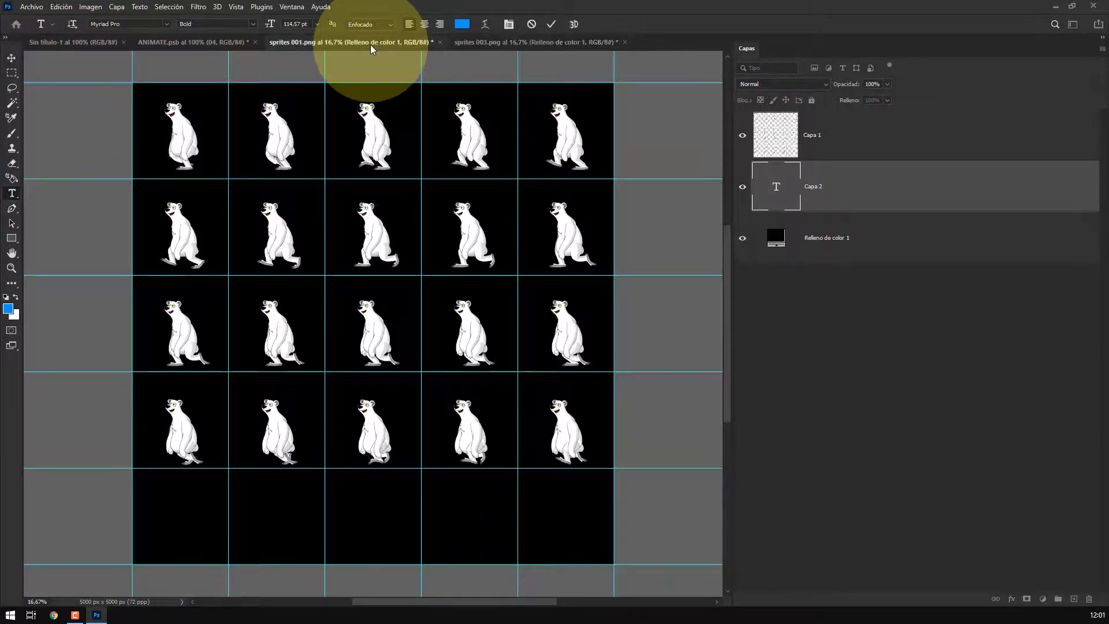
left_click(195, 44)
key("f")
key("f")
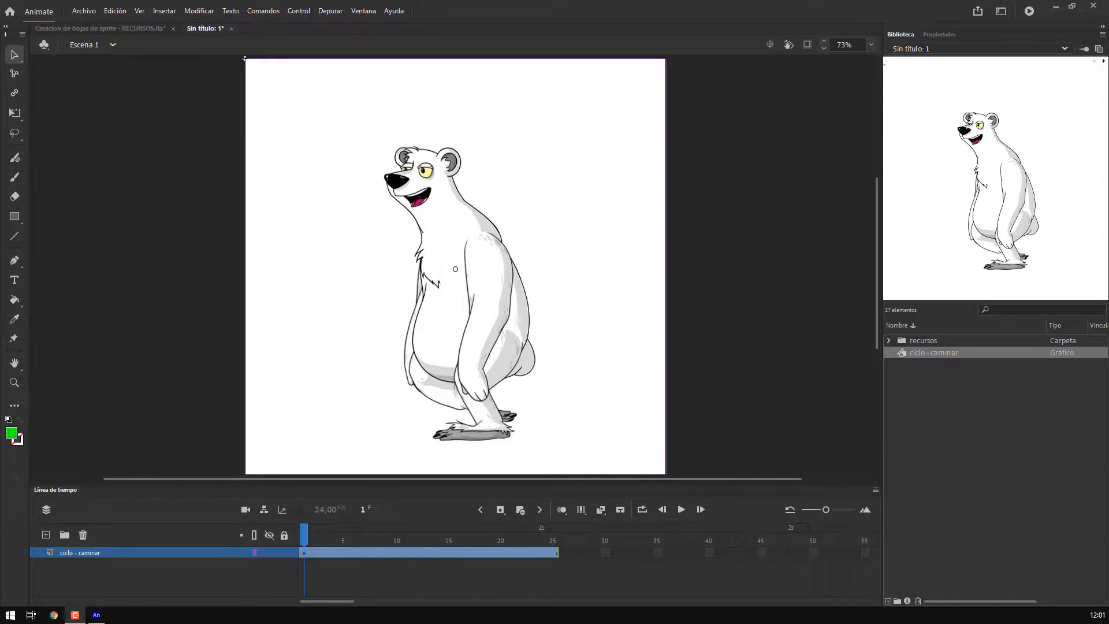
Switch to the Creacion de hojas de sprite - RECURSOS.fla document and delete the stage layer's animation
left_click(126, 27)
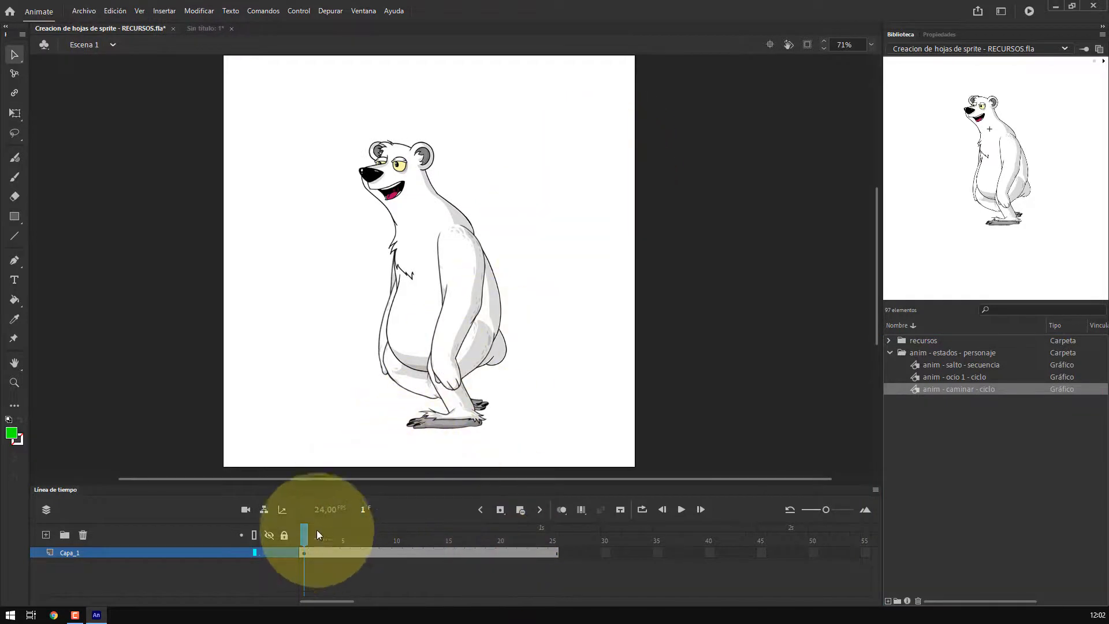
left_click_drag(305, 529, 440, 514)
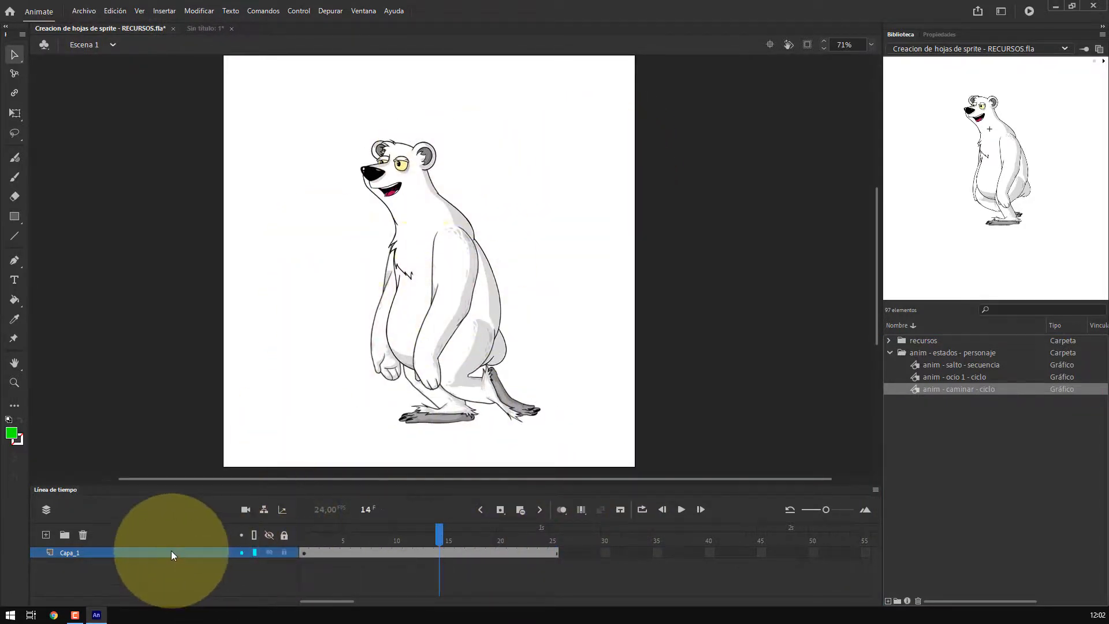
left_click(84, 535)
left_click(351, 220)
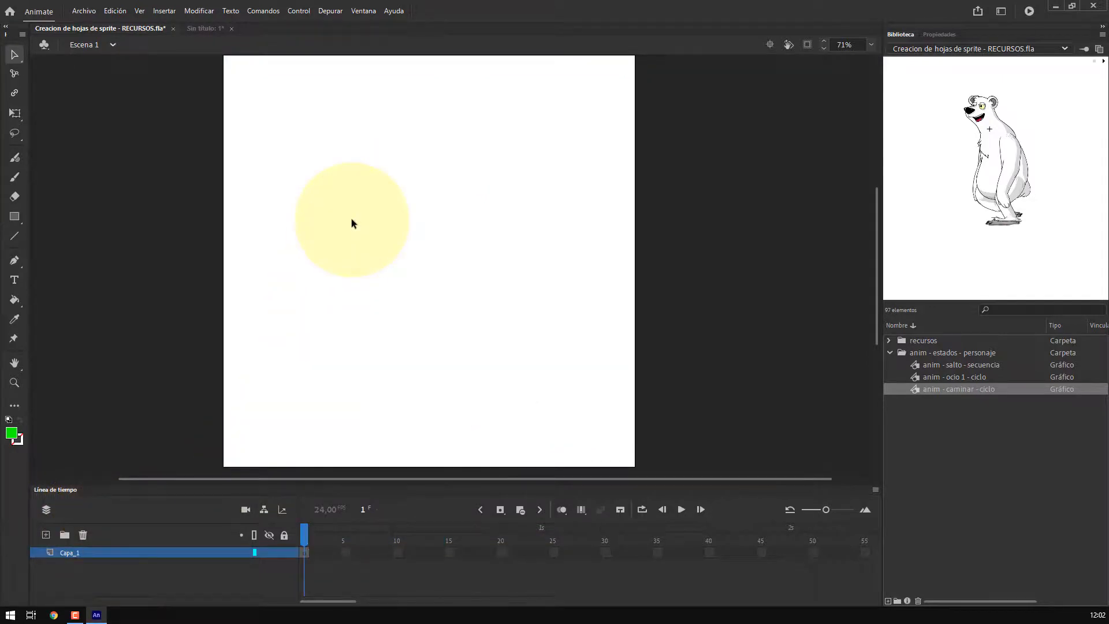
Open the anim - caminar - ciclo symbol from the library for editing and zoom out on it
left_click(913, 390)
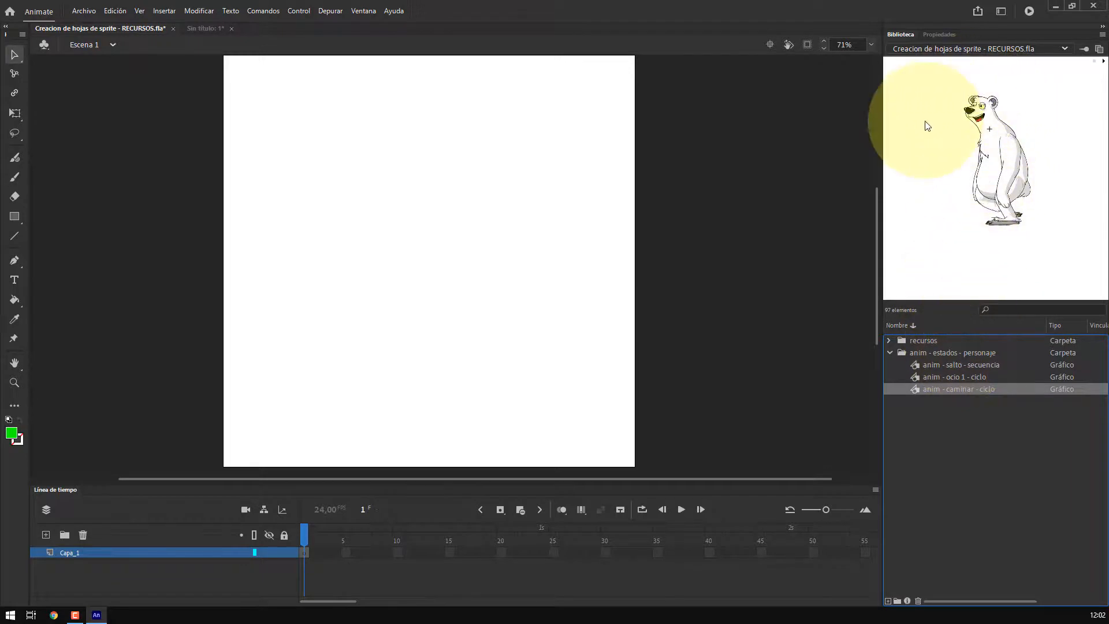
left_click(924, 376)
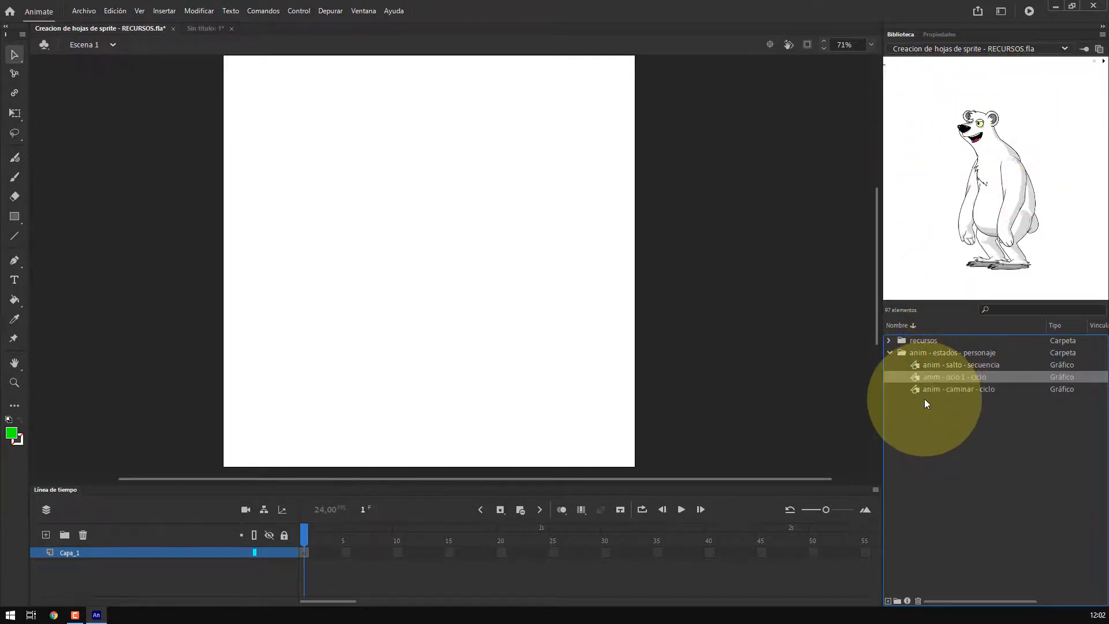
left_click(920, 390)
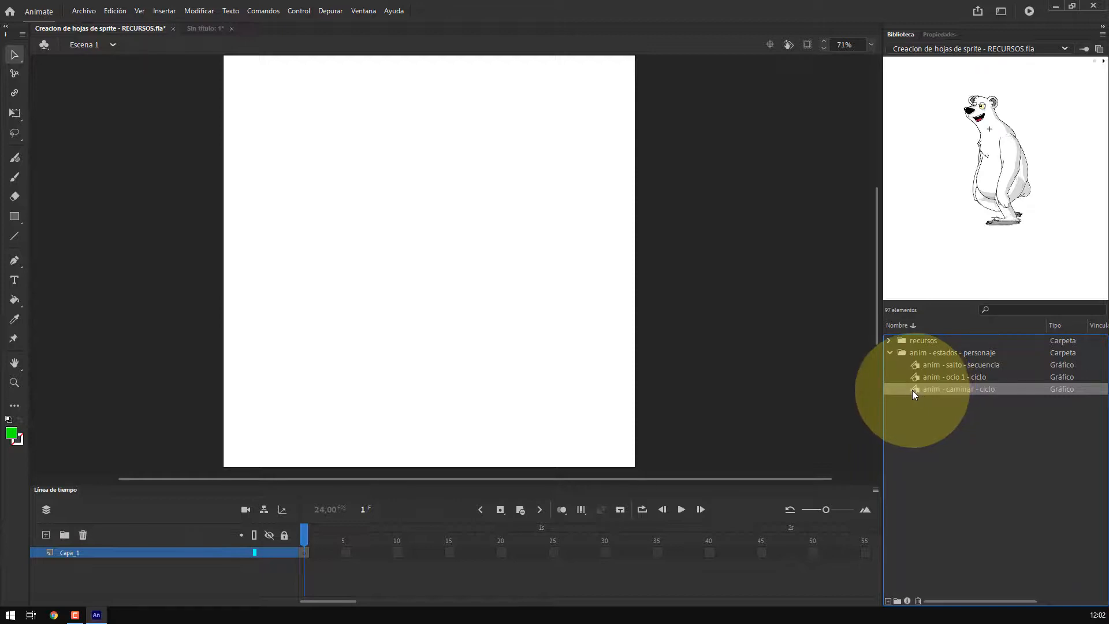
double_click(913, 389)
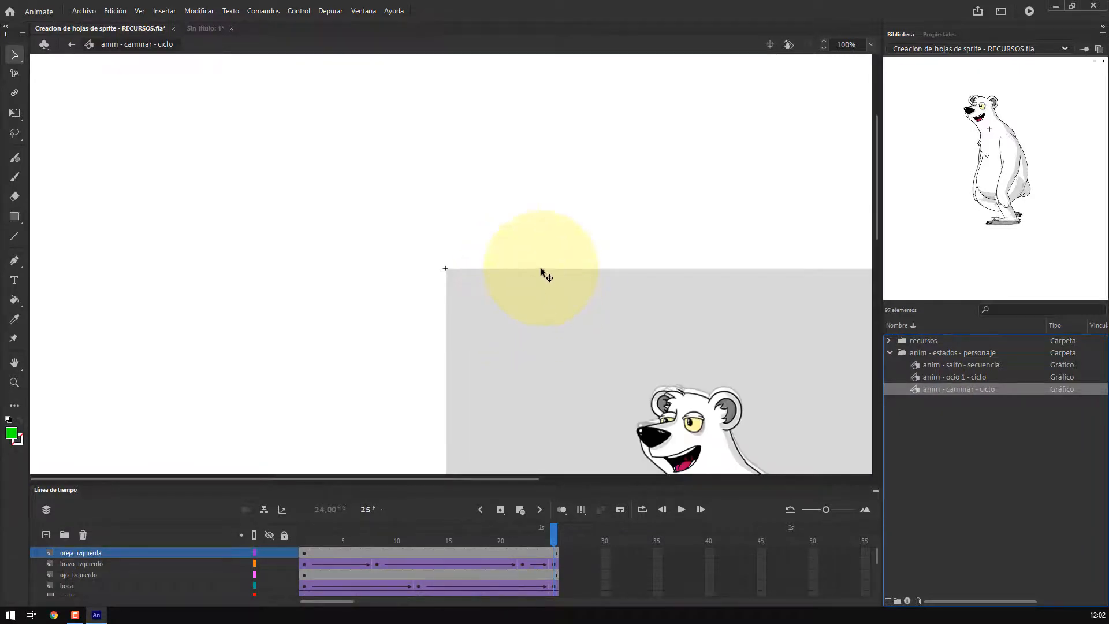
left_click(542, 268)
key("z")
left_click(557, 247, "alt")
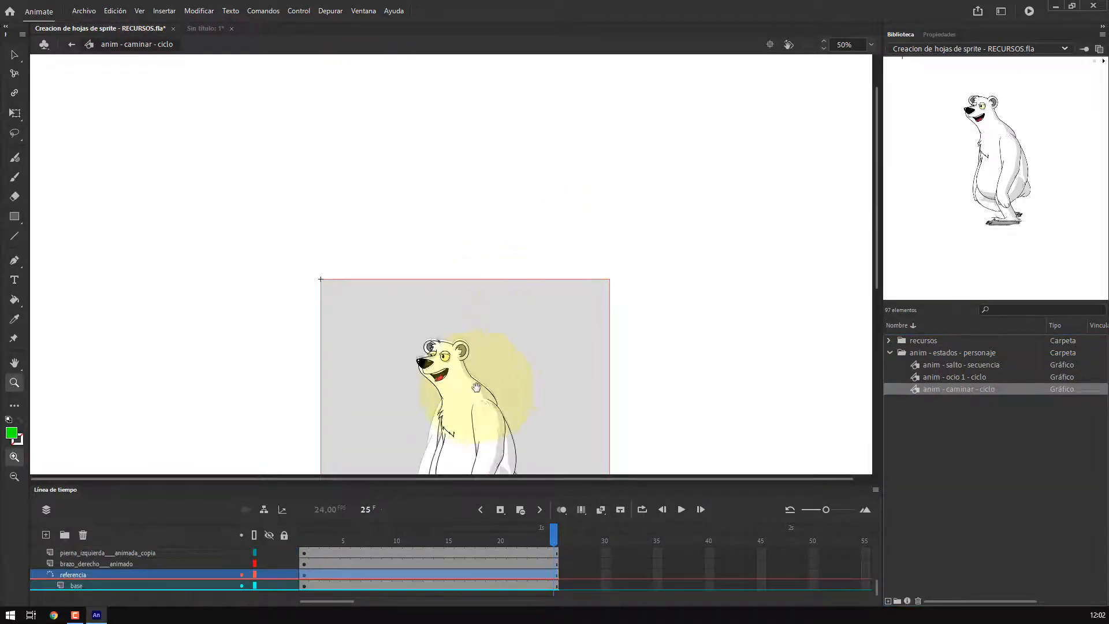
Go to frame 1 of the walk-cycle symbol and delete the referencia and base layers
left_click_drag(476, 387, 495, 223)
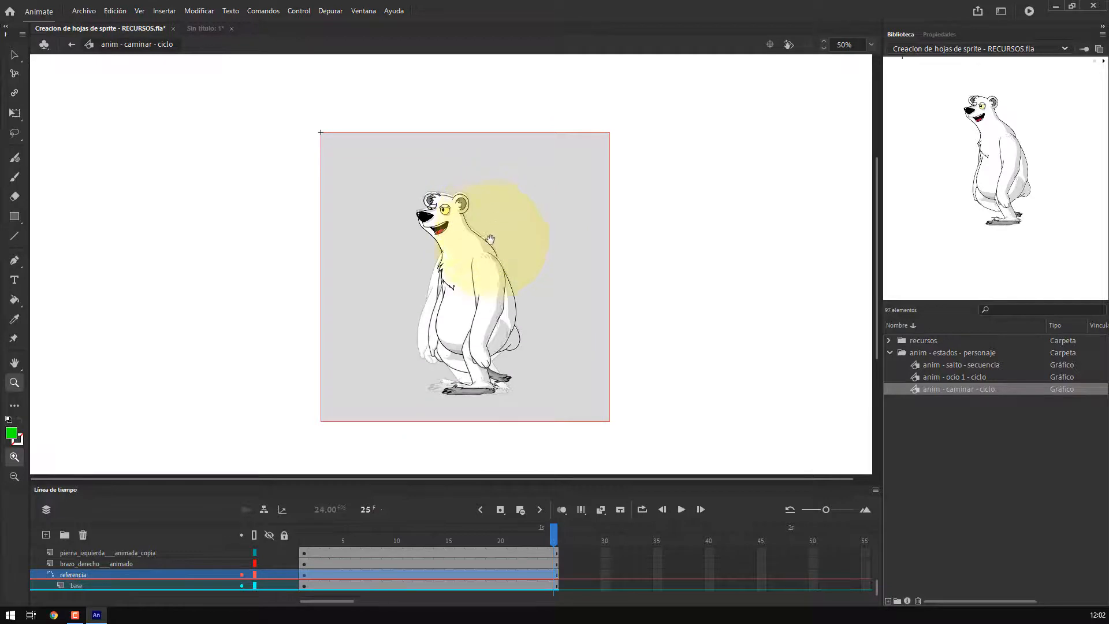
left_click(14, 56)
left_click_drag(186, 476, 196, 347)
key("ctrl+1")
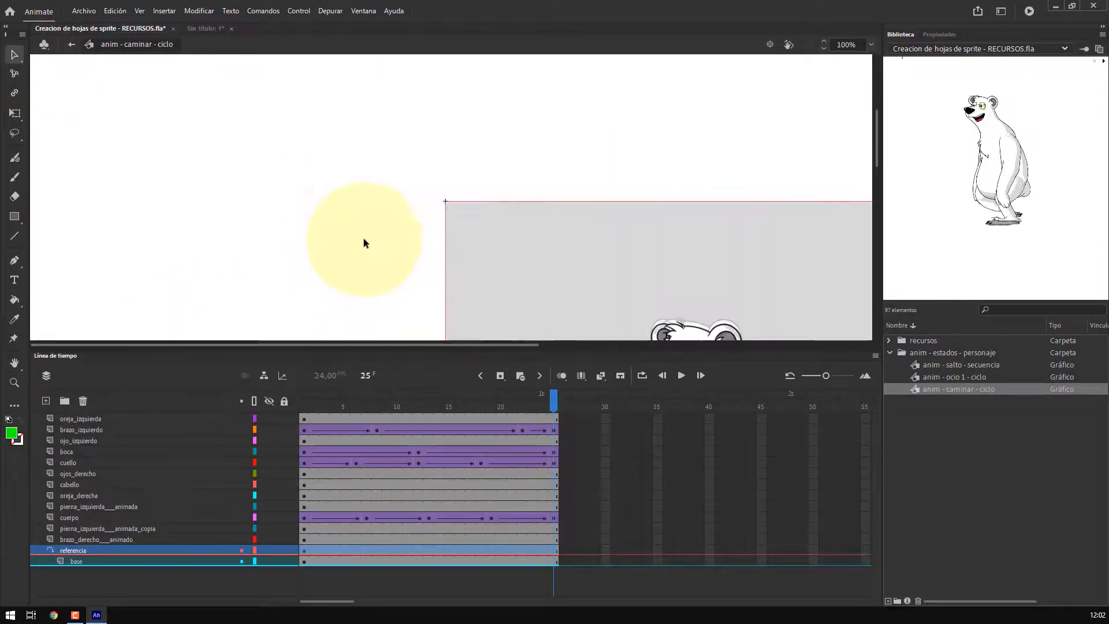
key("z")
left_click(489, 199, "alt")
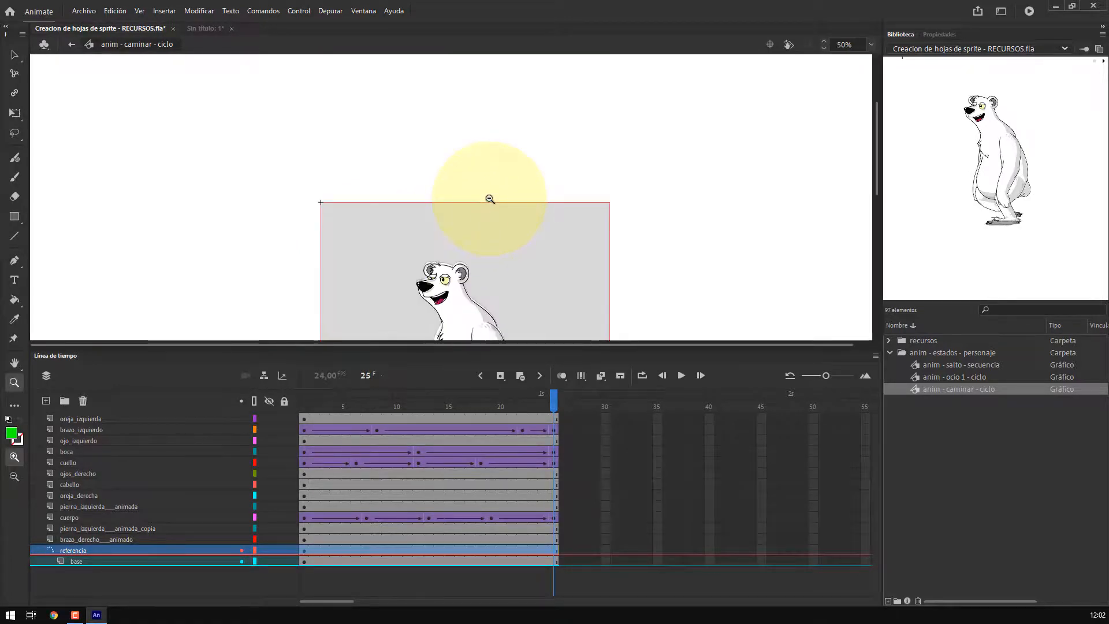
key("ctrl+2")
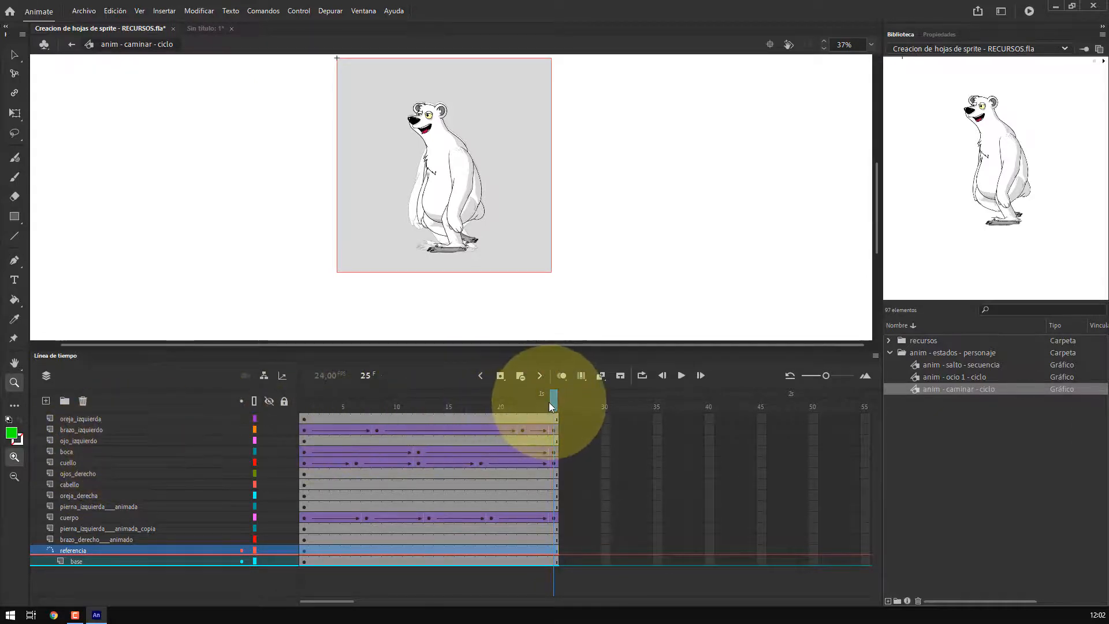
left_click_drag(549, 402, 286, 404)
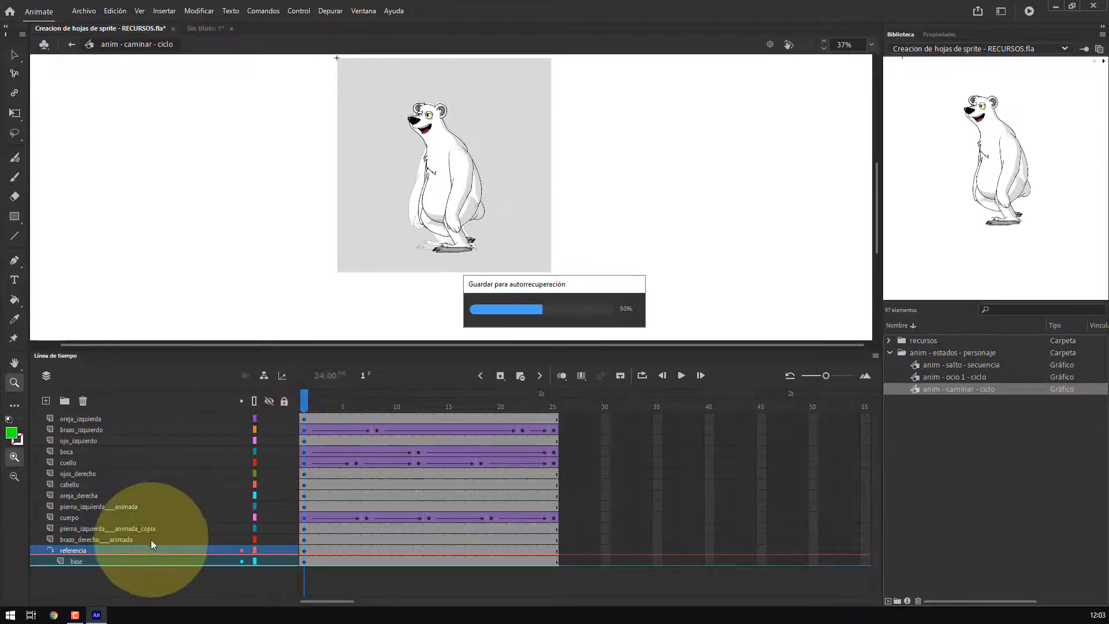
left_click(99, 560)
left_click(95, 549, "shift")
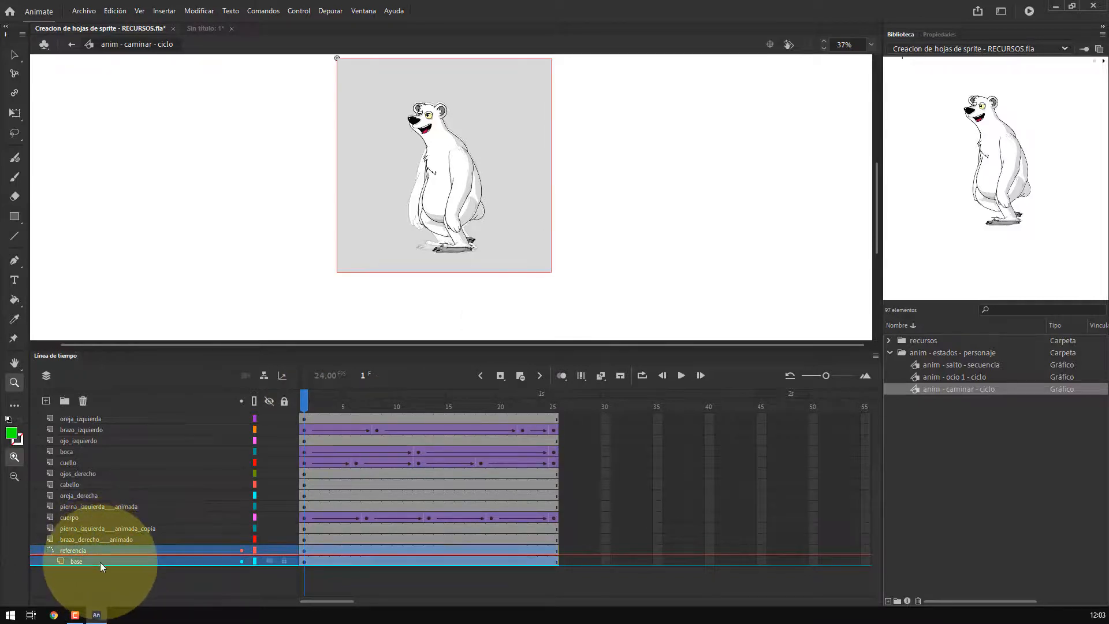
left_click(84, 403)
Add a new layer at the top of the stack and name it MASCARA
left_click(87, 420)
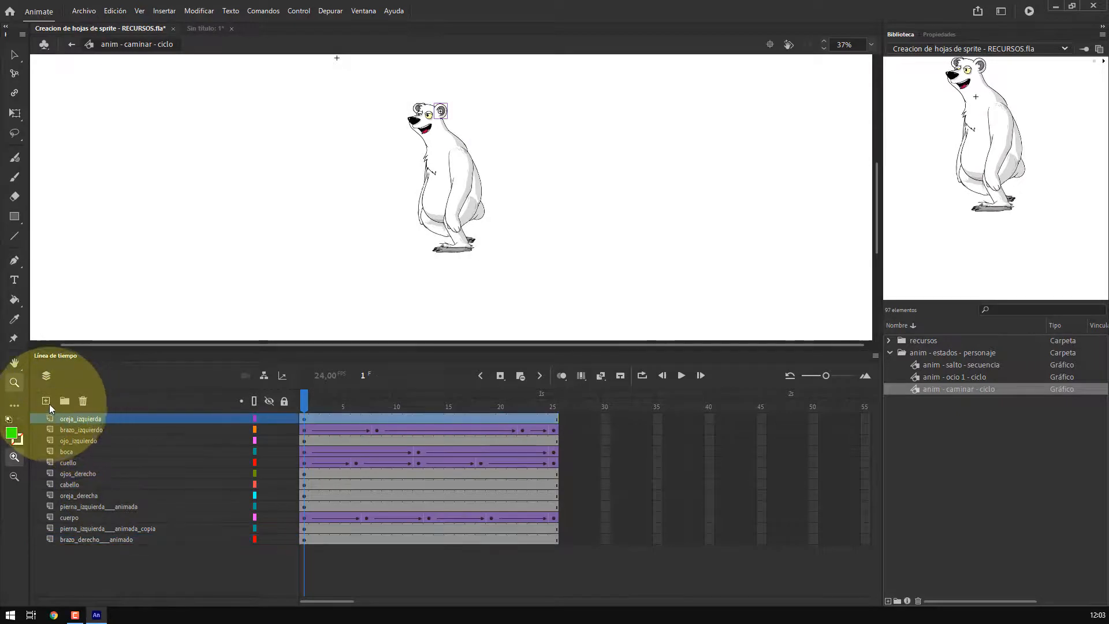
left_click(45, 401)
double_click(73, 418)
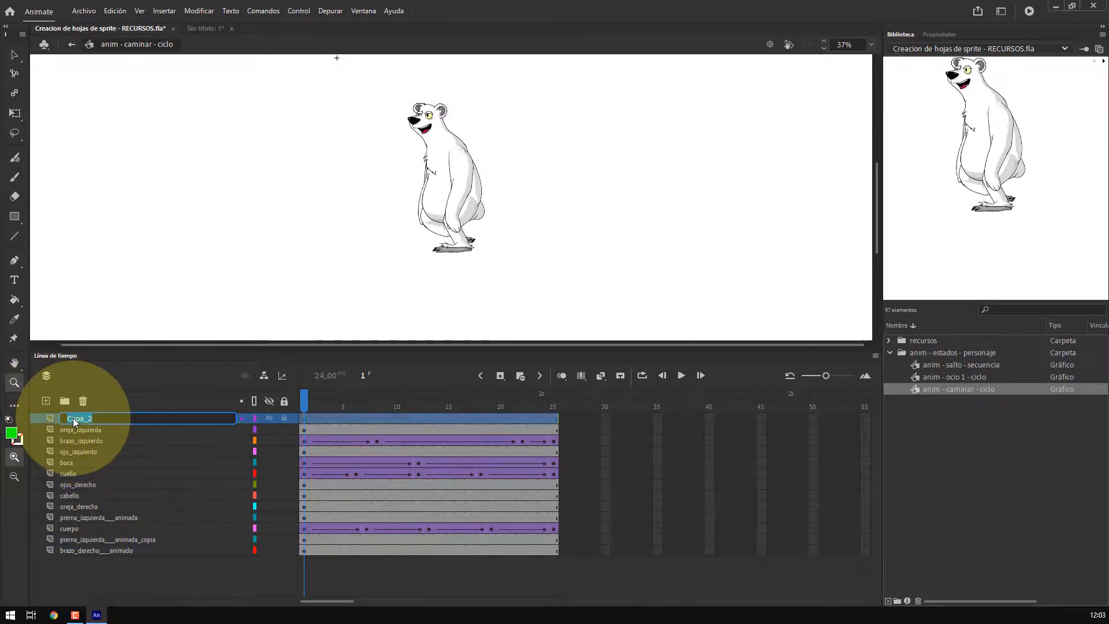
type("MASCARA")
key("Return")
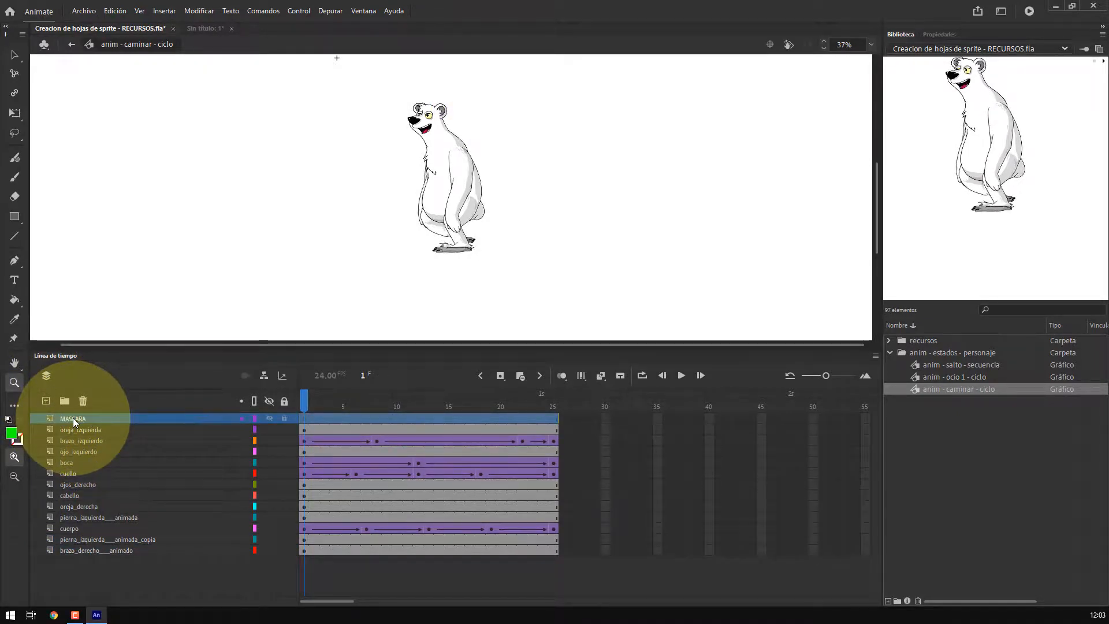
Add another layer, move it to the bottom of the stack and name it BASE
left_click(47, 402)
left_click_drag(75, 419, 71, 563)
double_click(71, 560)
type("BASE")
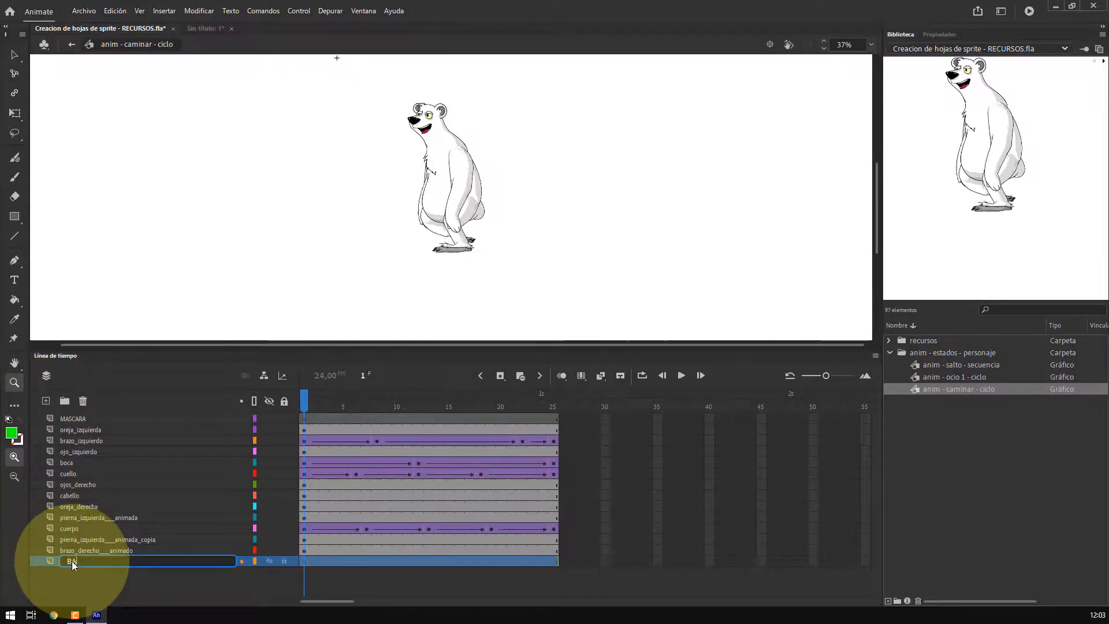
key("Return")
Draw a green rectangle about 400 by 460 px on the MASCARA layer and select it
left_click(72, 418)
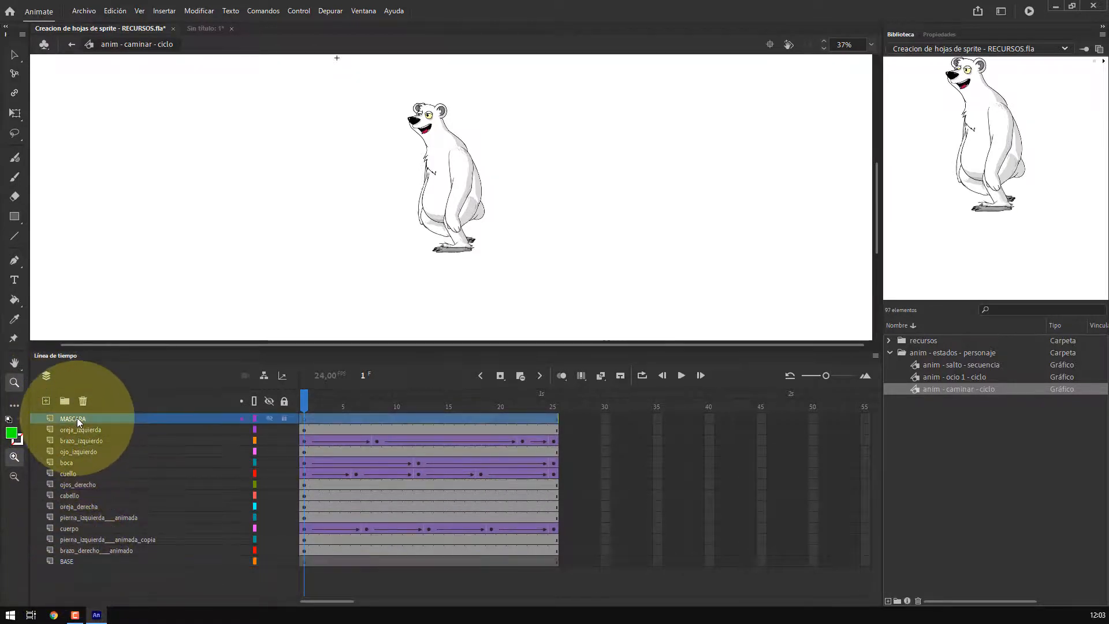
left_click(16, 215)
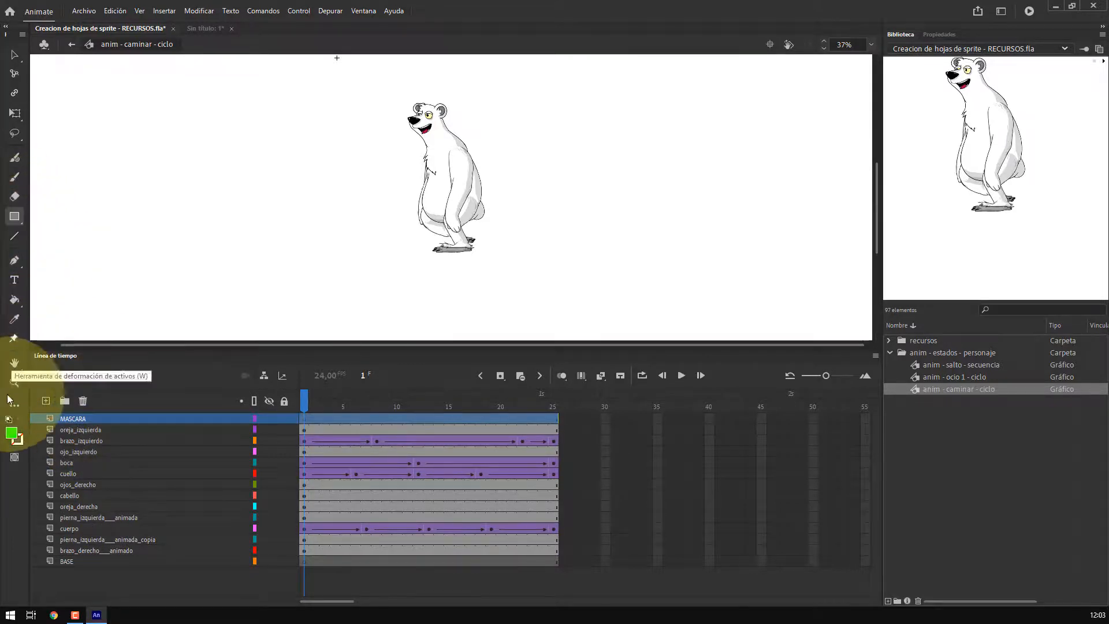
left_click(14, 437)
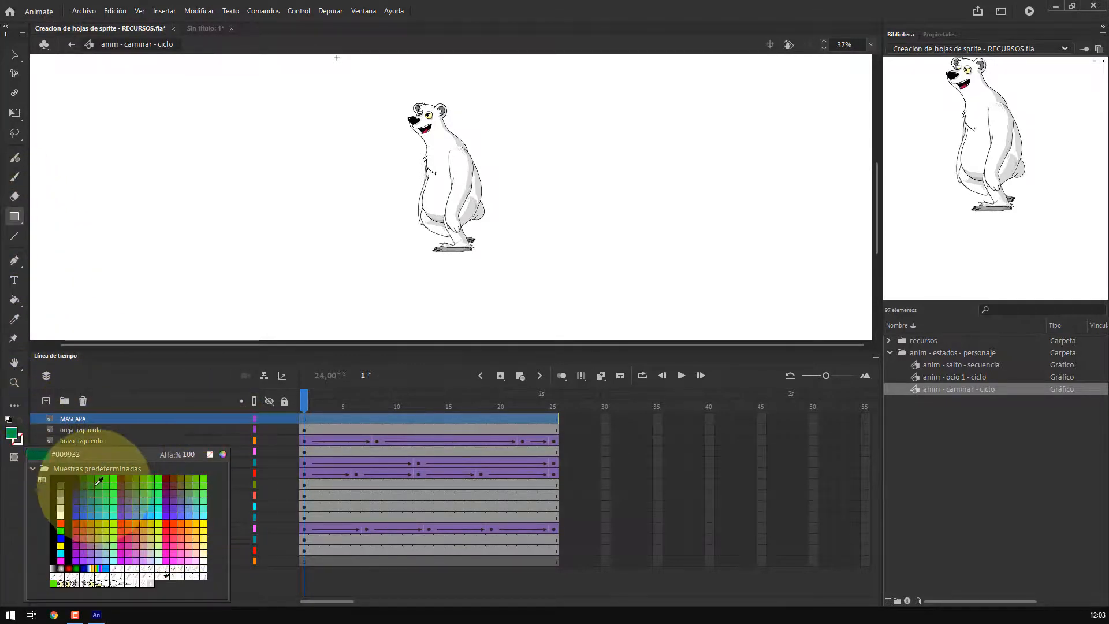
left_click(121, 469)
mouse_move(183, 117)
left_mouse_down()
mouse_move(248, 205)
mouse_move(267, 214)
left_mouse_up()
left_click(16, 60)
left_click(227, 175)
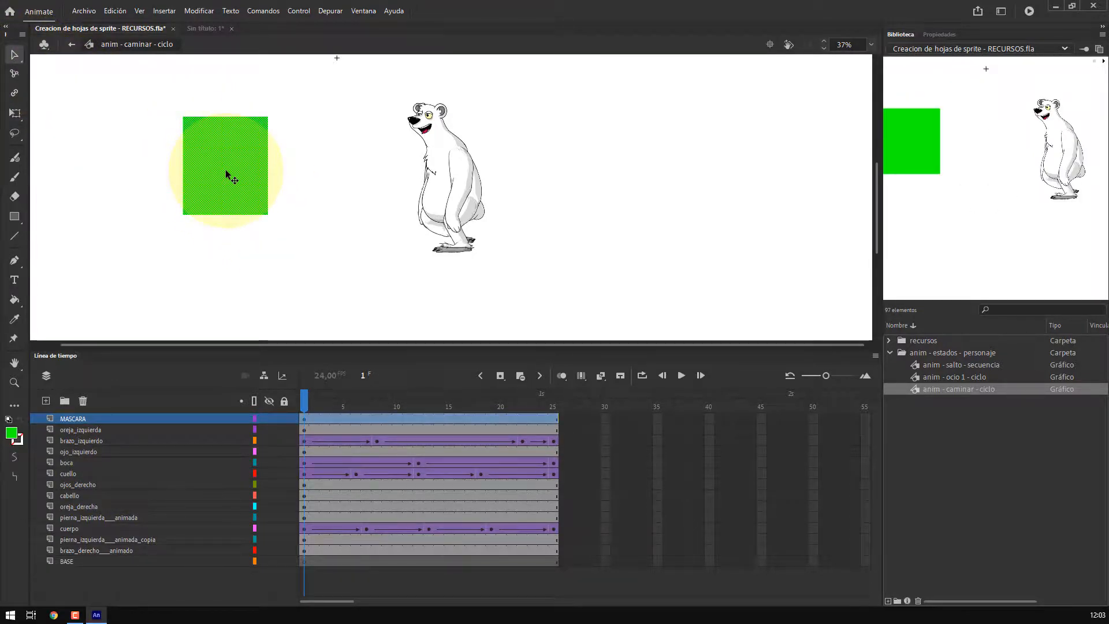
Set the rectangle's width and height to 1000 each
key("ctrl+t")
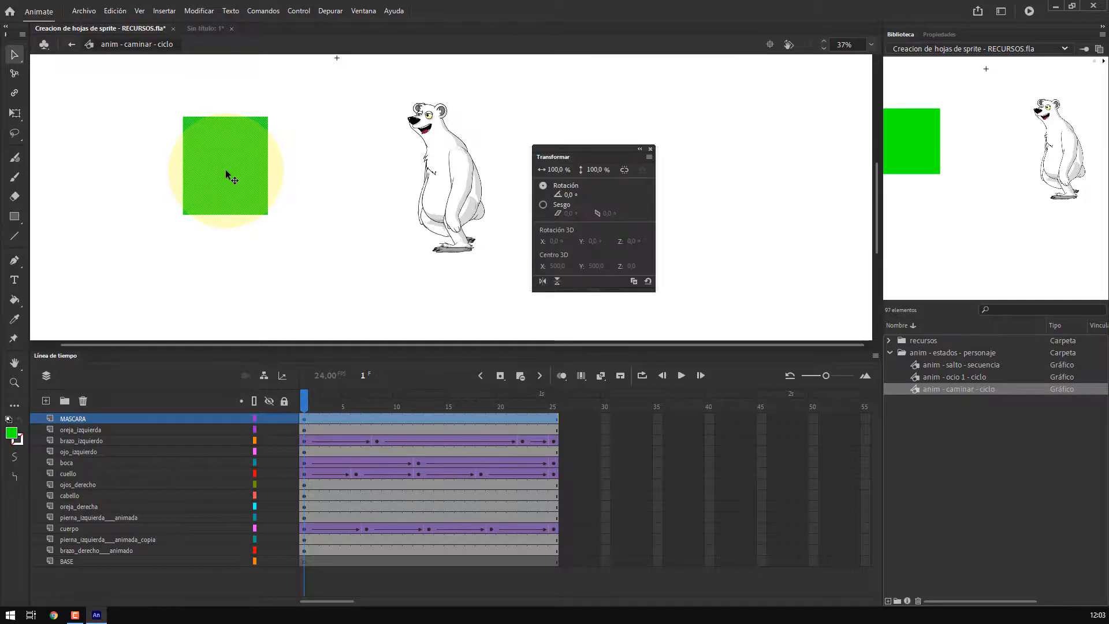
key("ctrl+t")
key("ctrl+F3")
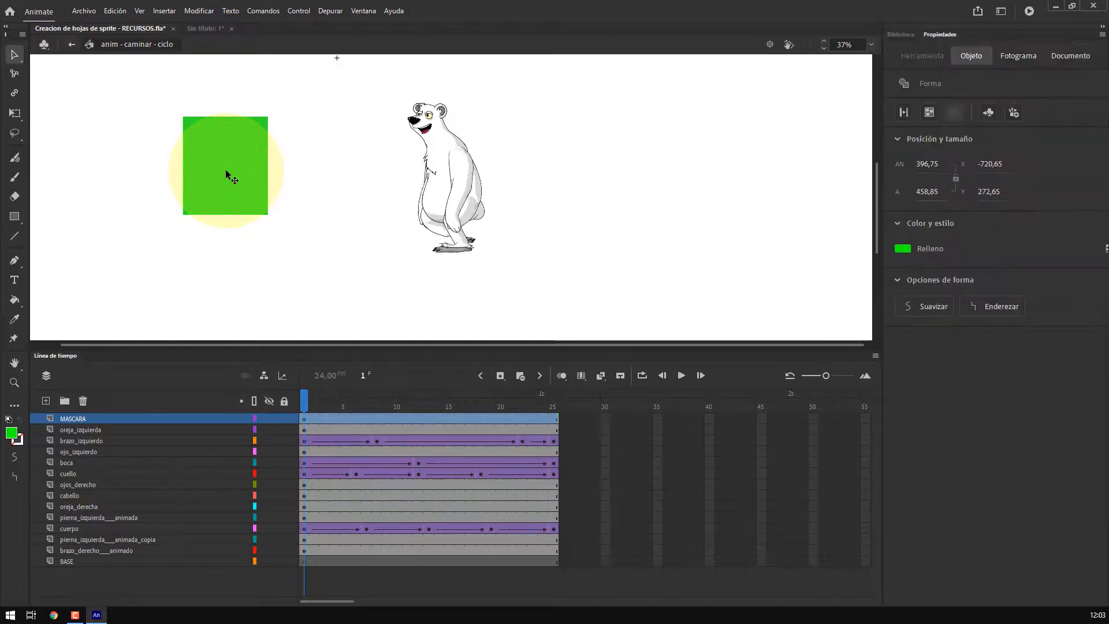
left_click(927, 165)
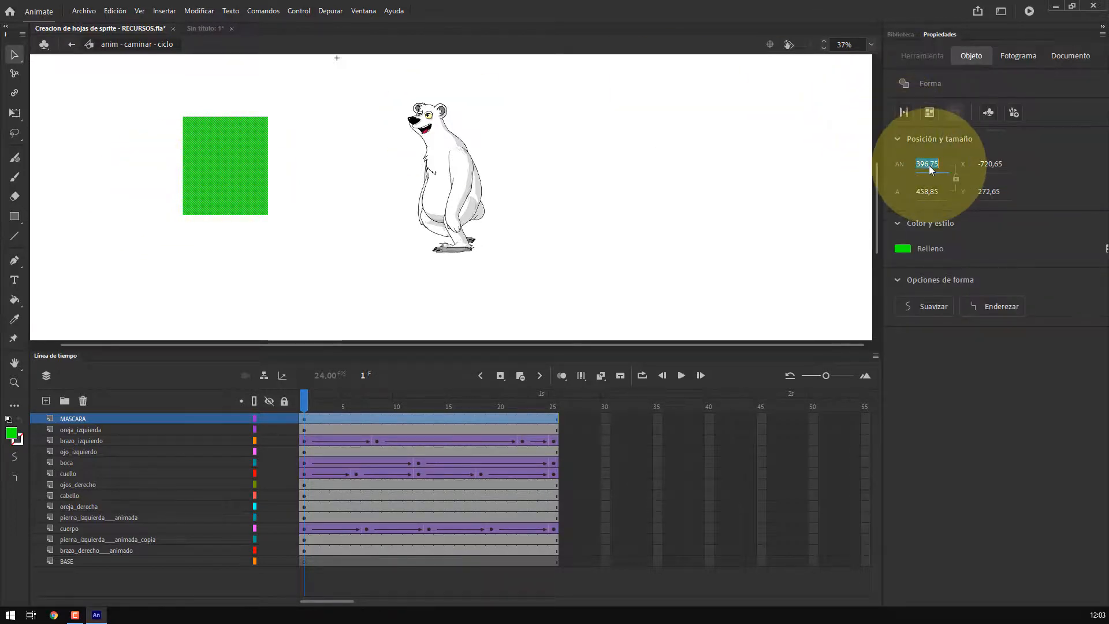
type("1000")
key("Return")
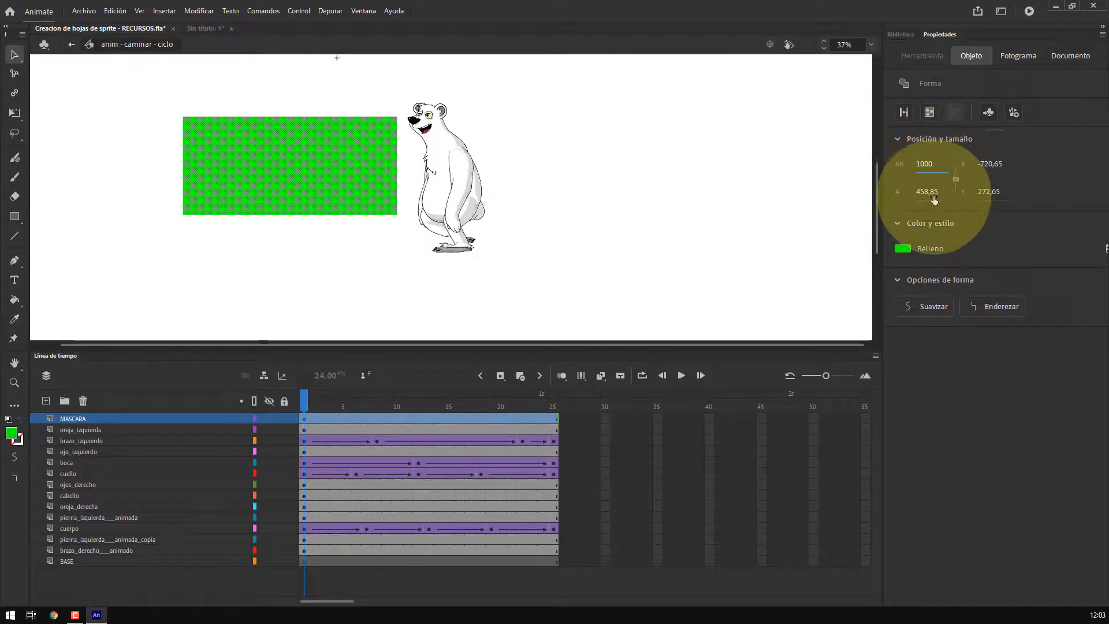
left_click(931, 195)
type("100")
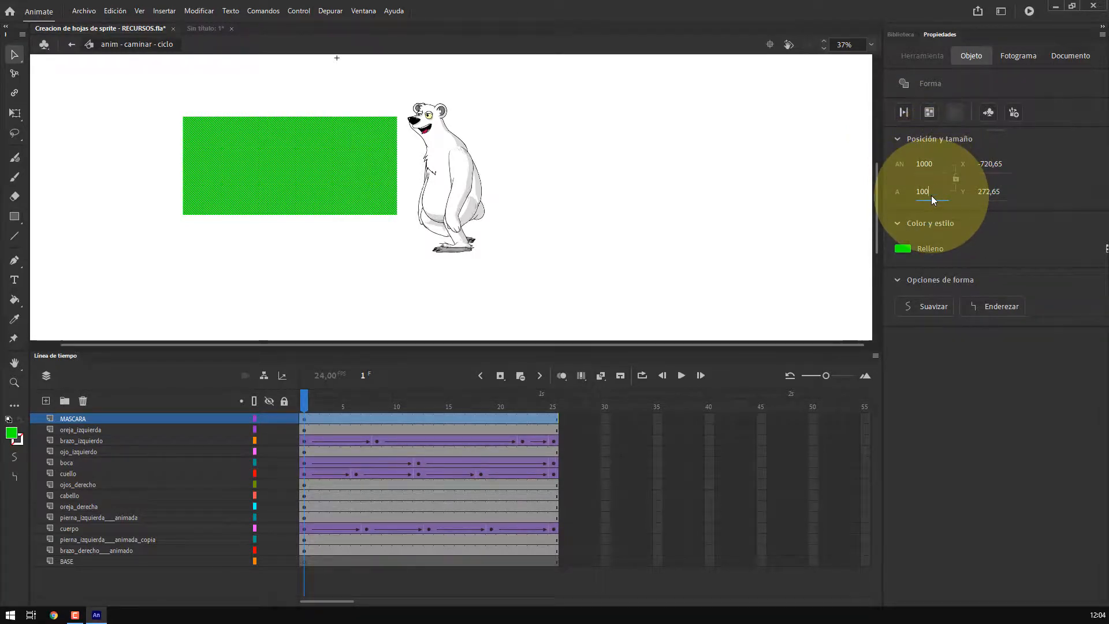
type("0")
key("Return")
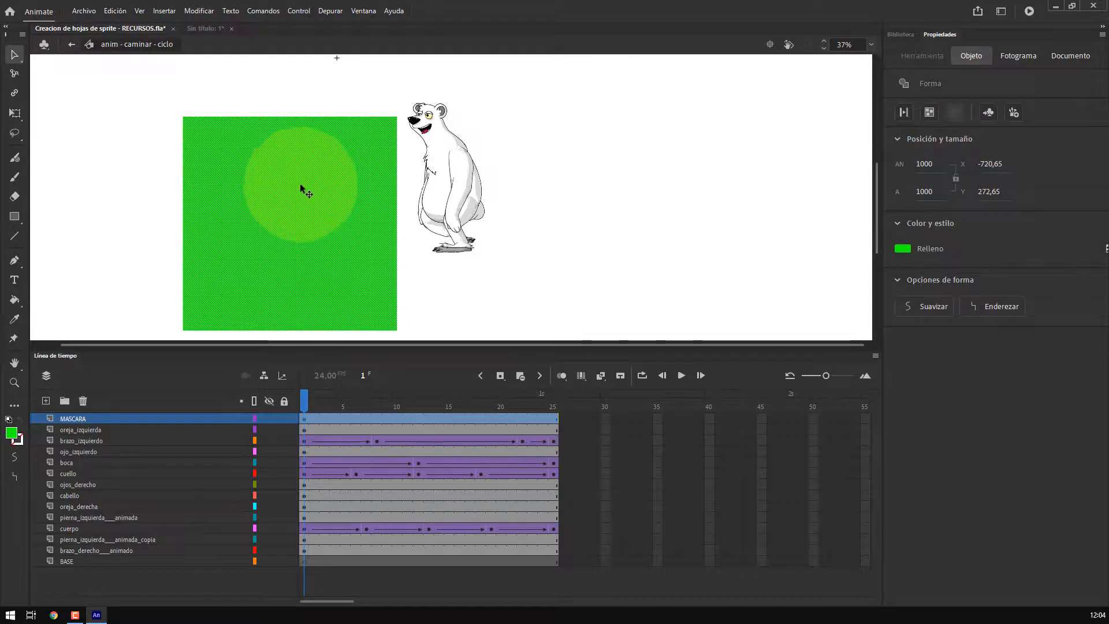
Convert the square into a graphic symbol named ajuste cuadrado
right_click(301, 189)
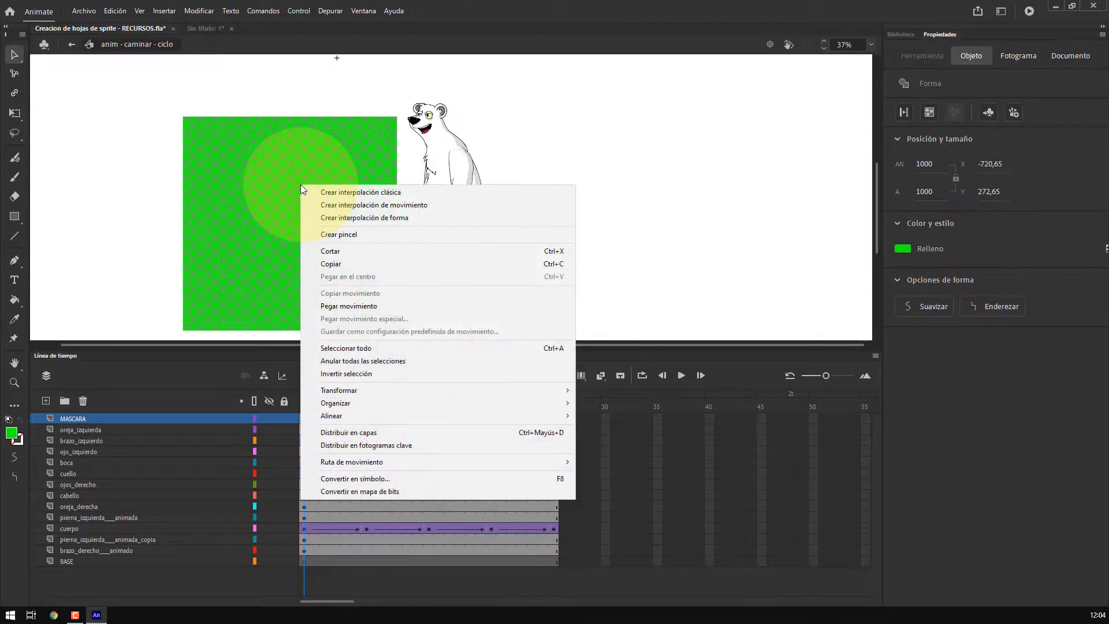
left_click(369, 478)
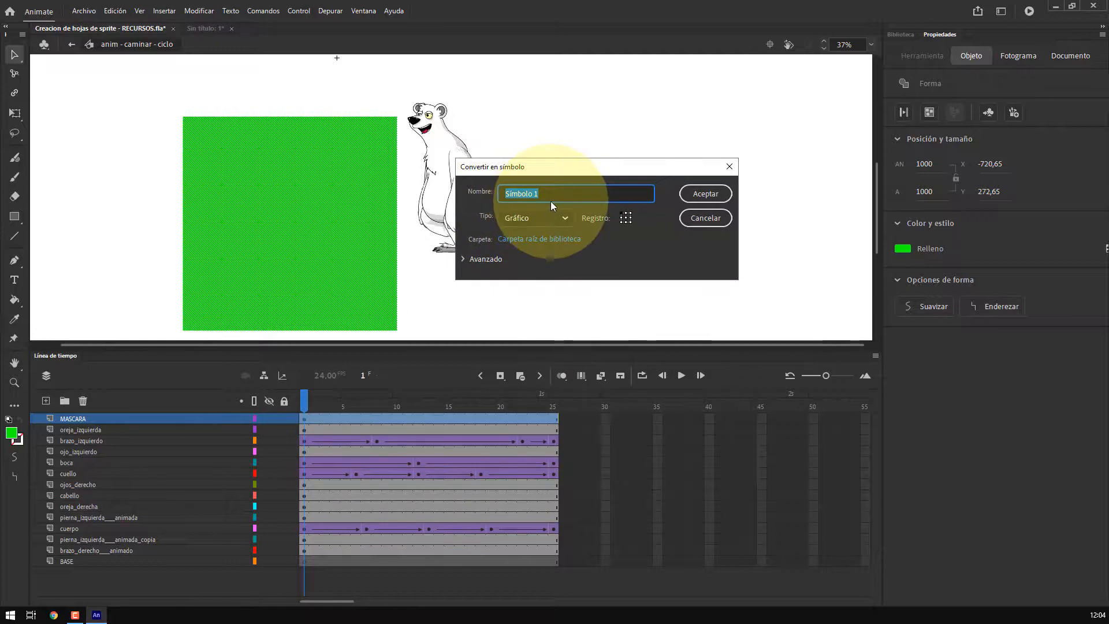
type("CU")
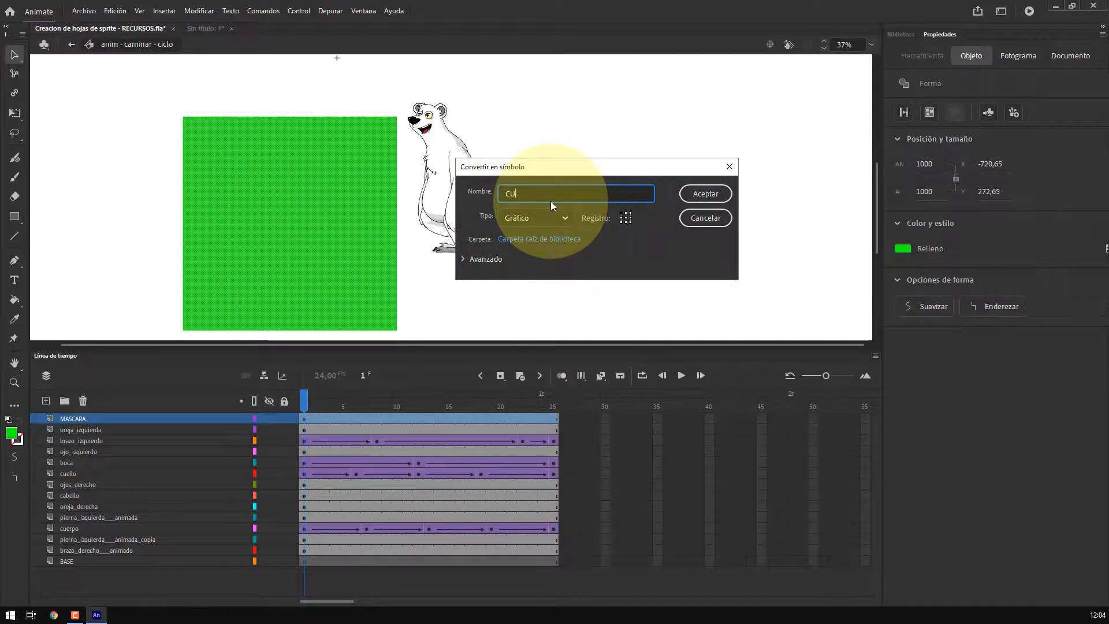
type("ADRADO")
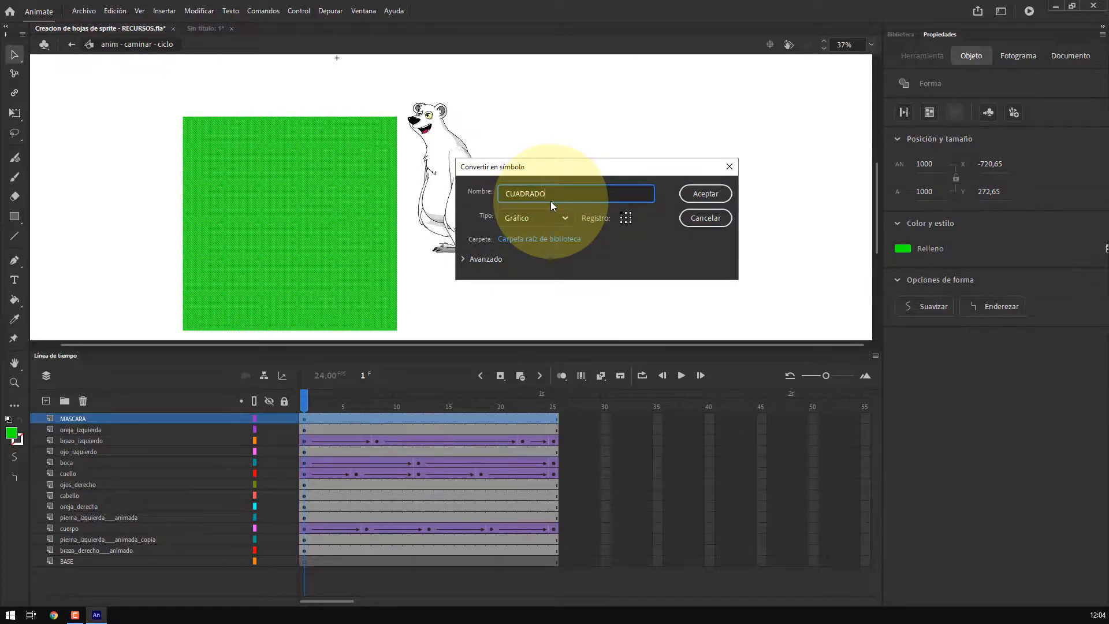
key("BackSpace")
key("BackSpace")
key("BackSpace")
key("BackSpace")
key("BackSpace")
key("BackSpace")
key("BackSpace")
key("BackSpace")
type("a")
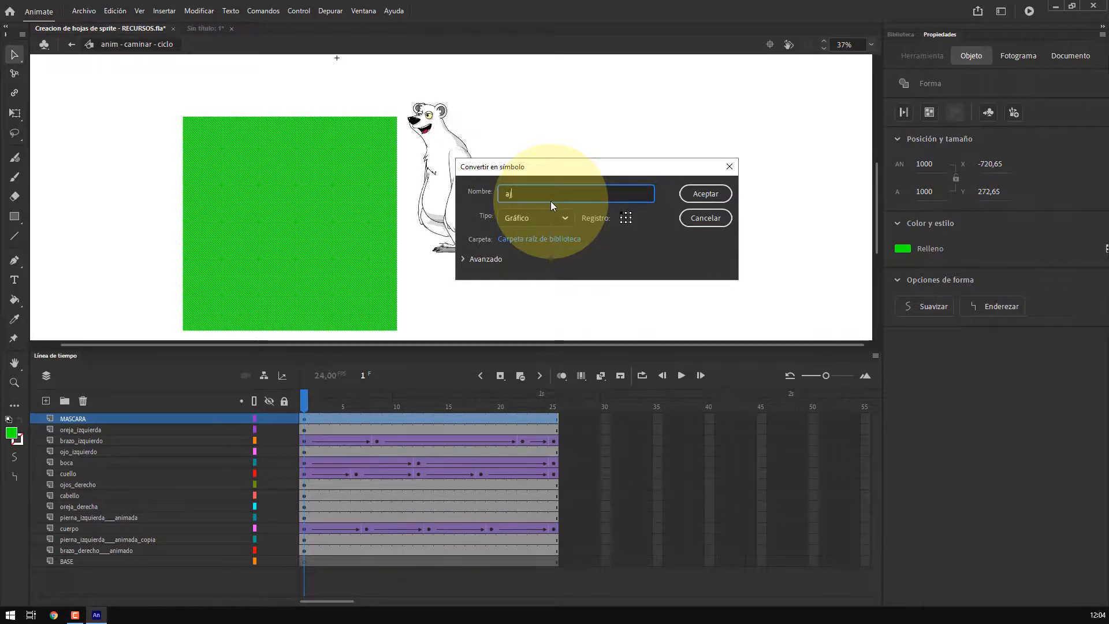
type("juste cuadrado")
left_click(705, 197)
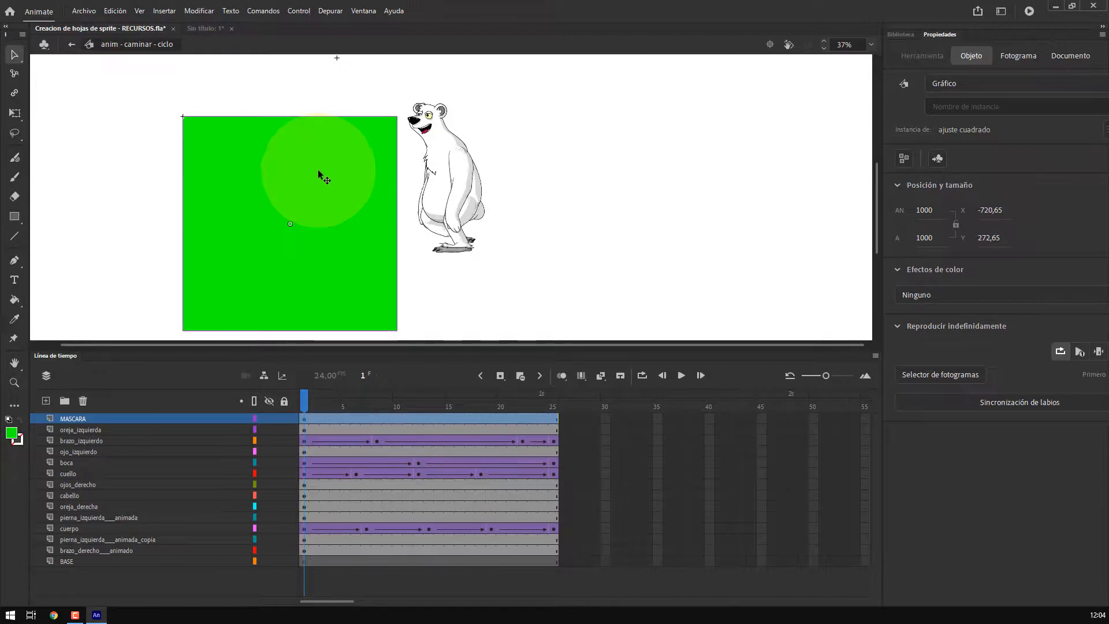
Move the MASCARA square aside and paste a copy of it onto the BASE layer, placing both apart
left_click_drag(285, 179, 202, 171)
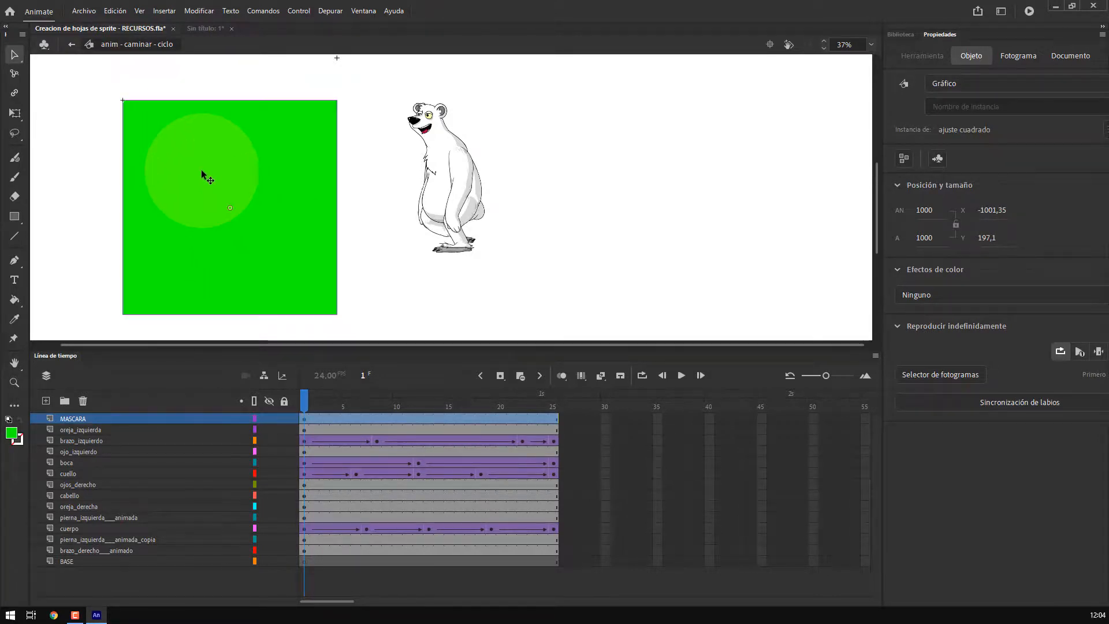
left_click(85, 558)
key("ctrl+v")
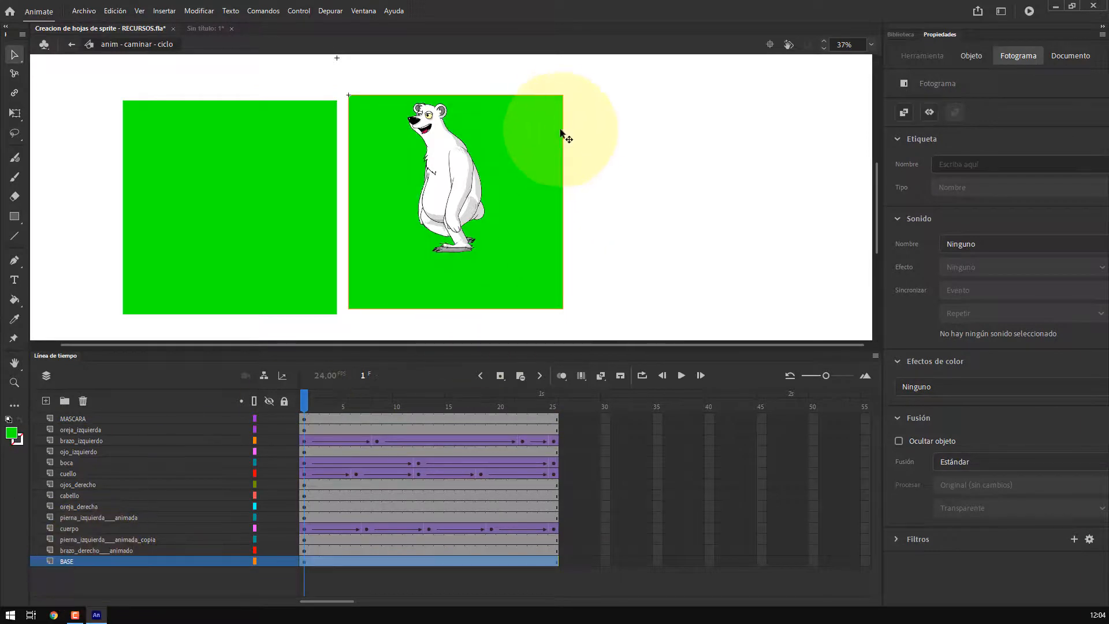
left_click_drag(556, 128, 801, 130)
left_click_drag(281, 177, 260, 151)
Align the BASE square with the stage's left and top edges using the Align panel
left_click(748, 179)
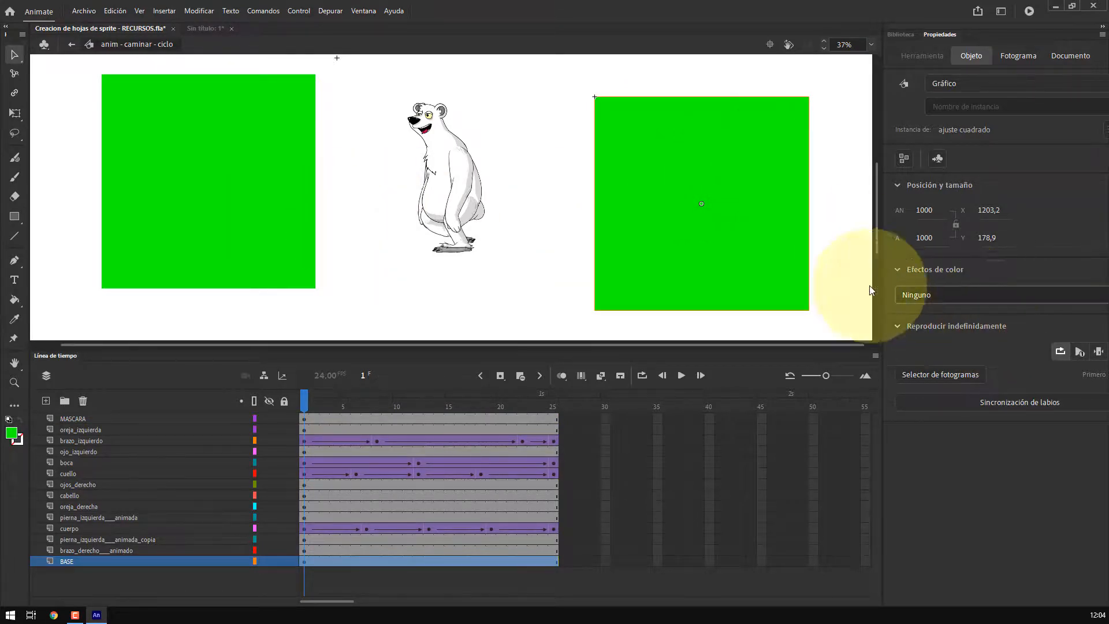
key("ctrl+k")
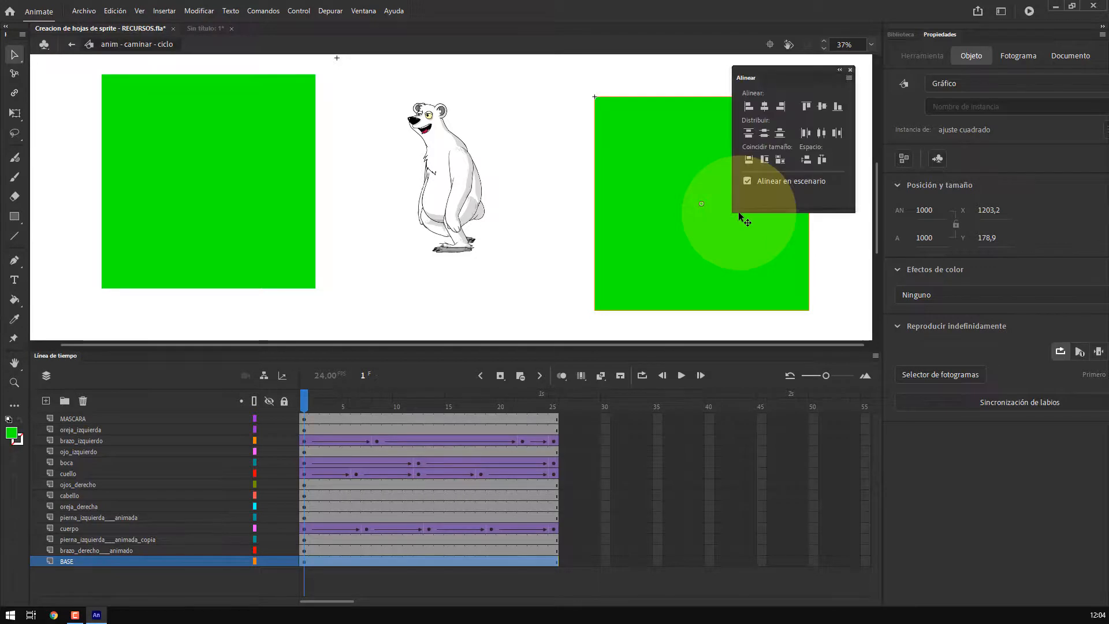
left_click(746, 106)
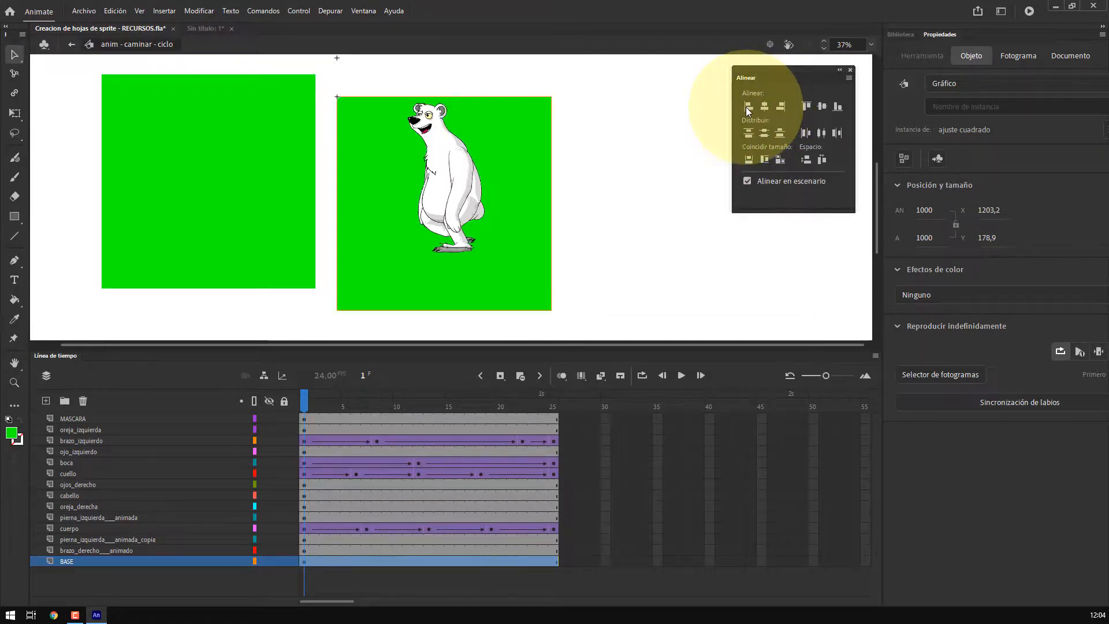
left_click(805, 107)
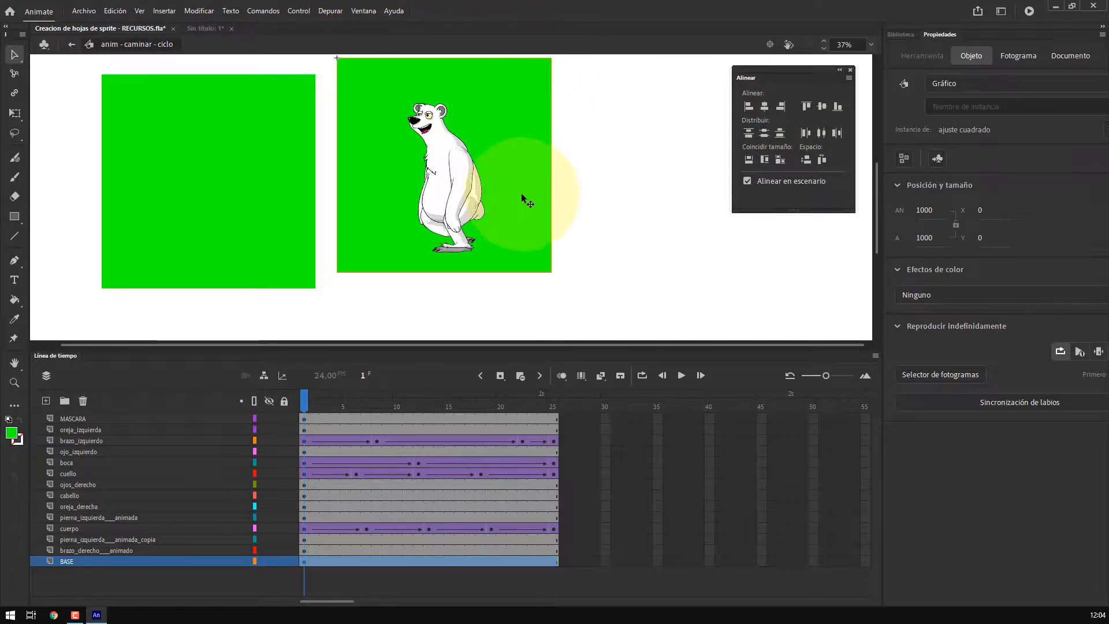
left_click(850, 71)
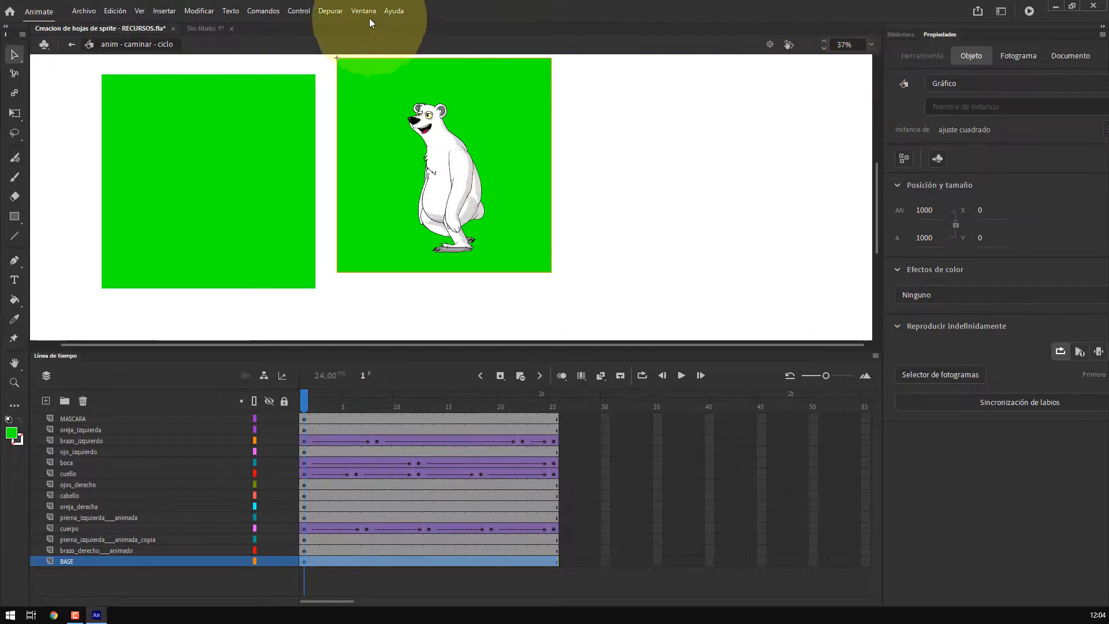
left_click(363, 10)
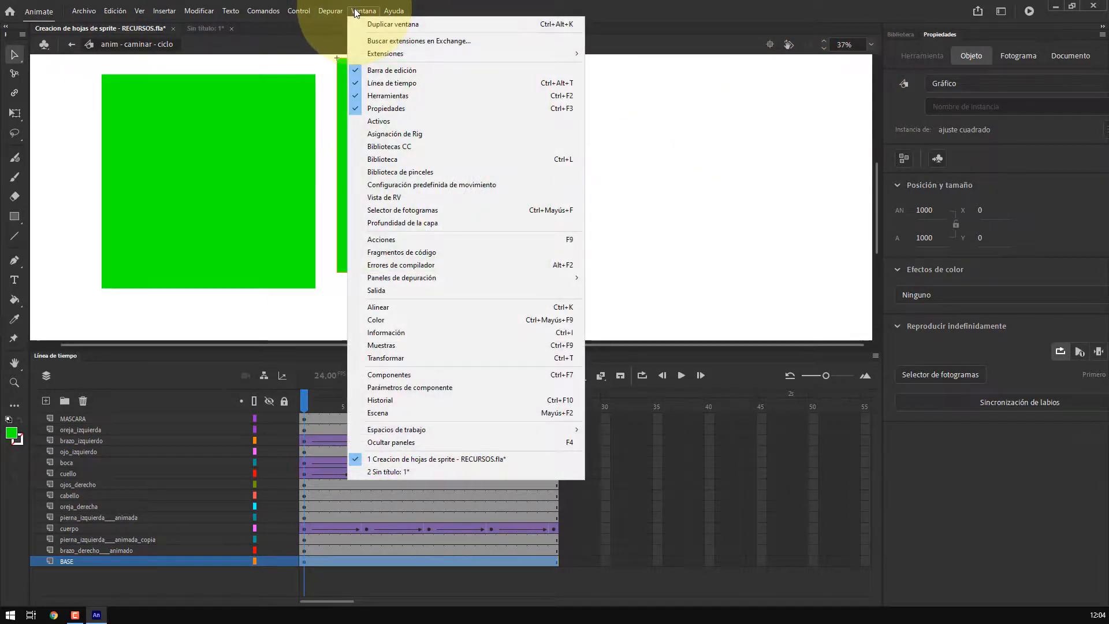
left_click(398, 306)
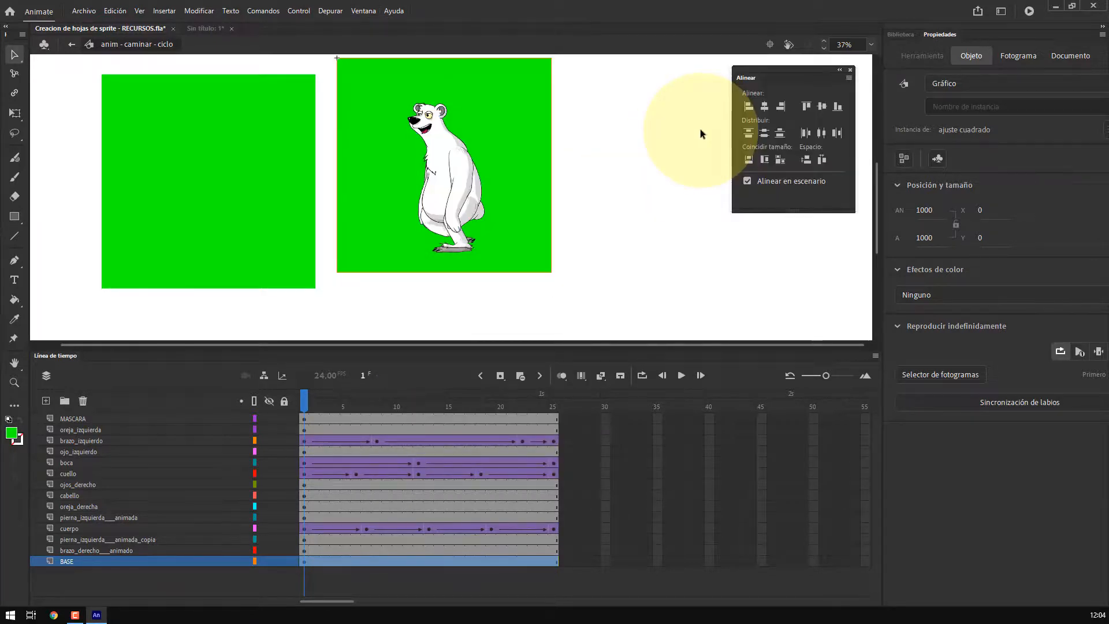
Set the BASE square symbol's color effect to Alfa at 0%
key("ctrl+k")
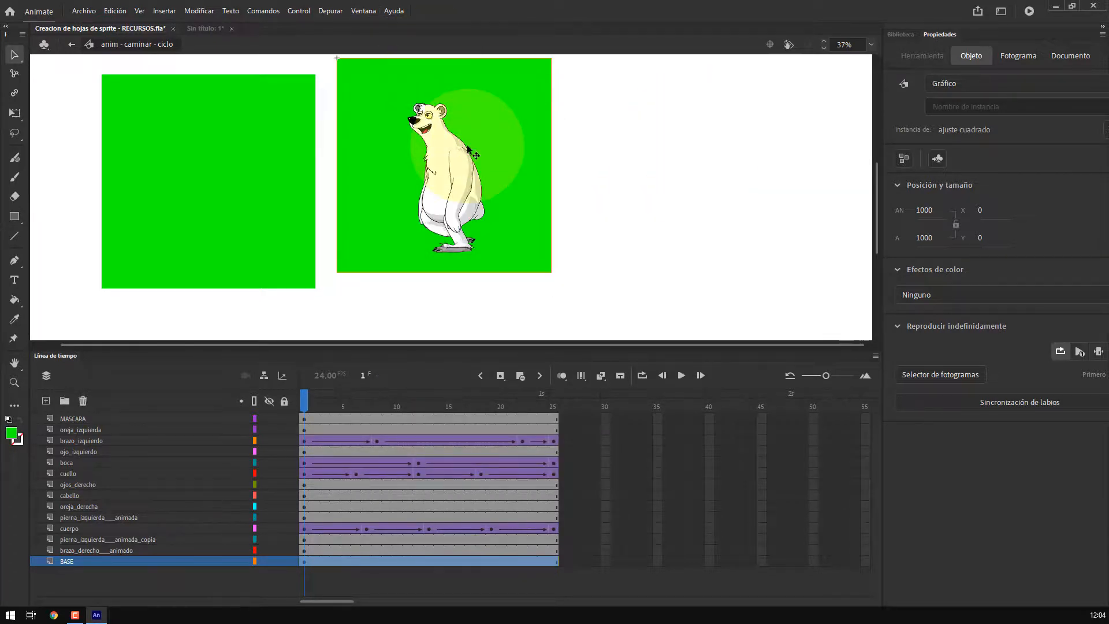
left_click(606, 104)
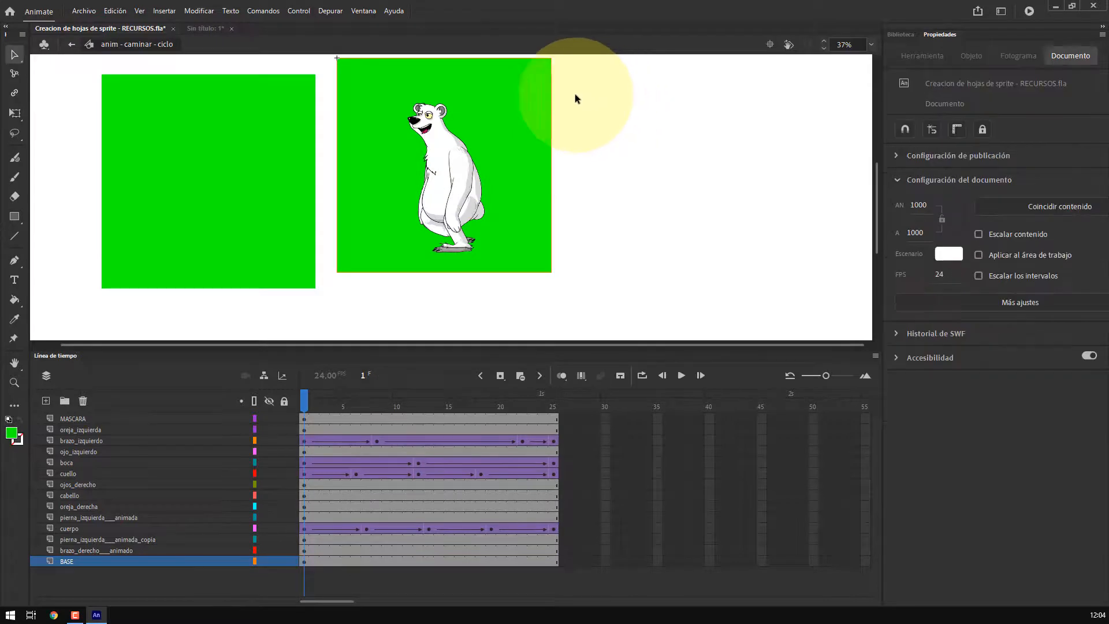
left_click(532, 89)
left_click(923, 295)
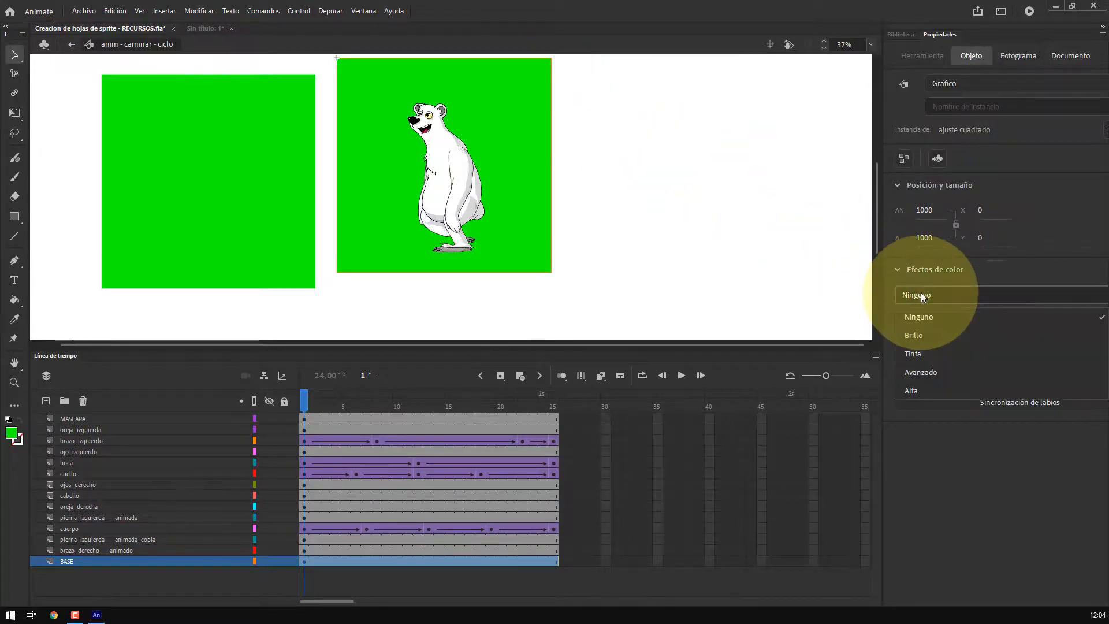
left_click(923, 391)
left_click_drag(920, 330, 825, 309)
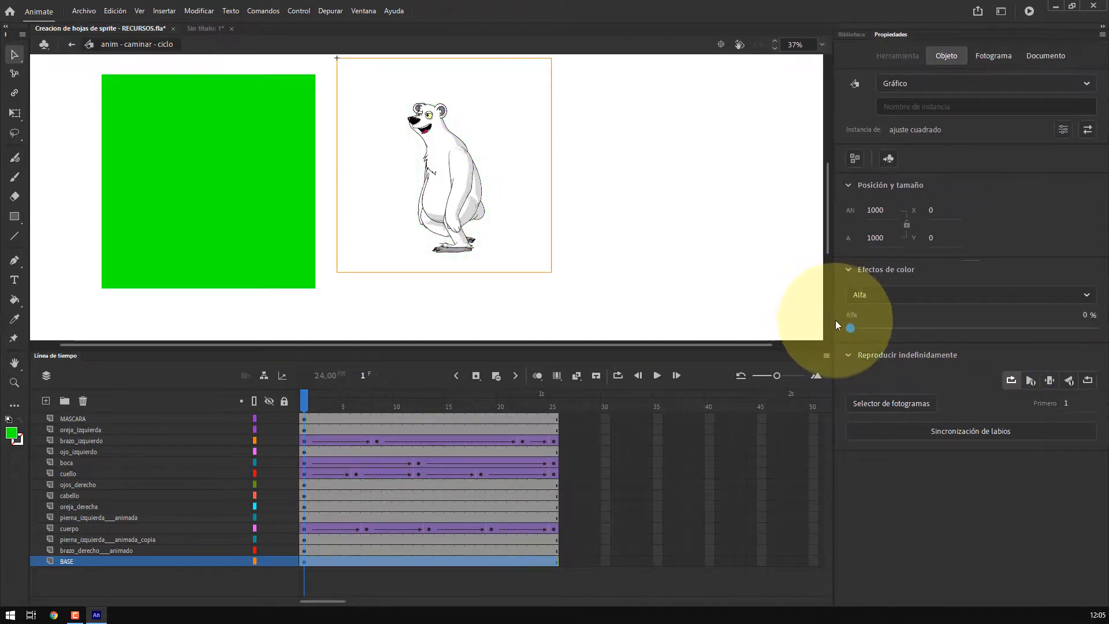
Align the MASCARA square with the stage's left and top edges
left_click_drag(458, 128, 628, 150)
key("ctrl+k")
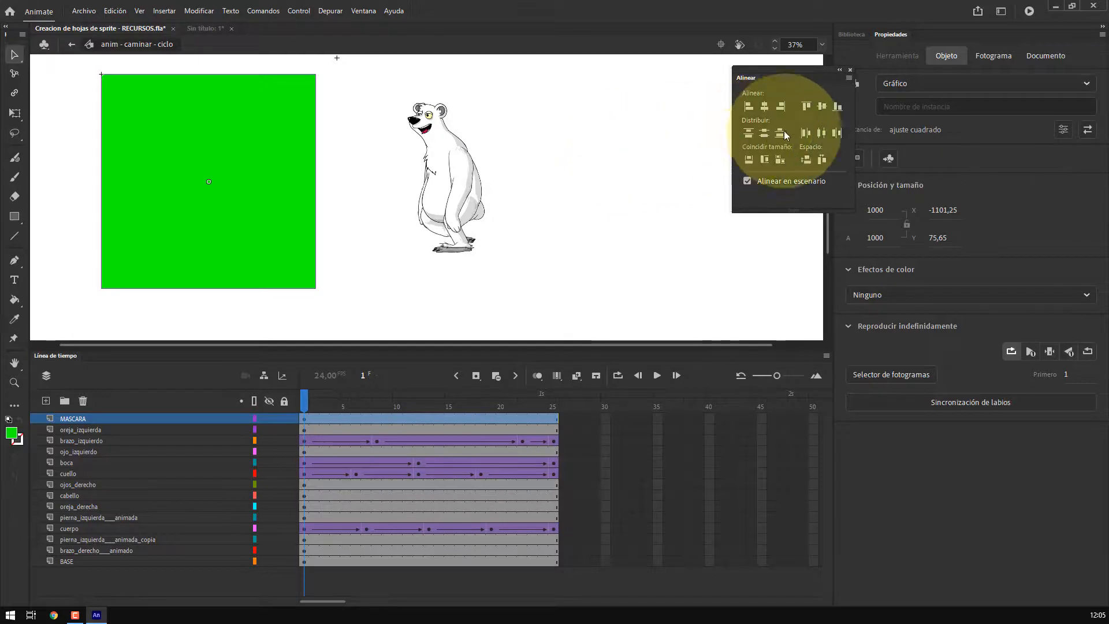
left_click(749, 106)
left_click(806, 105)
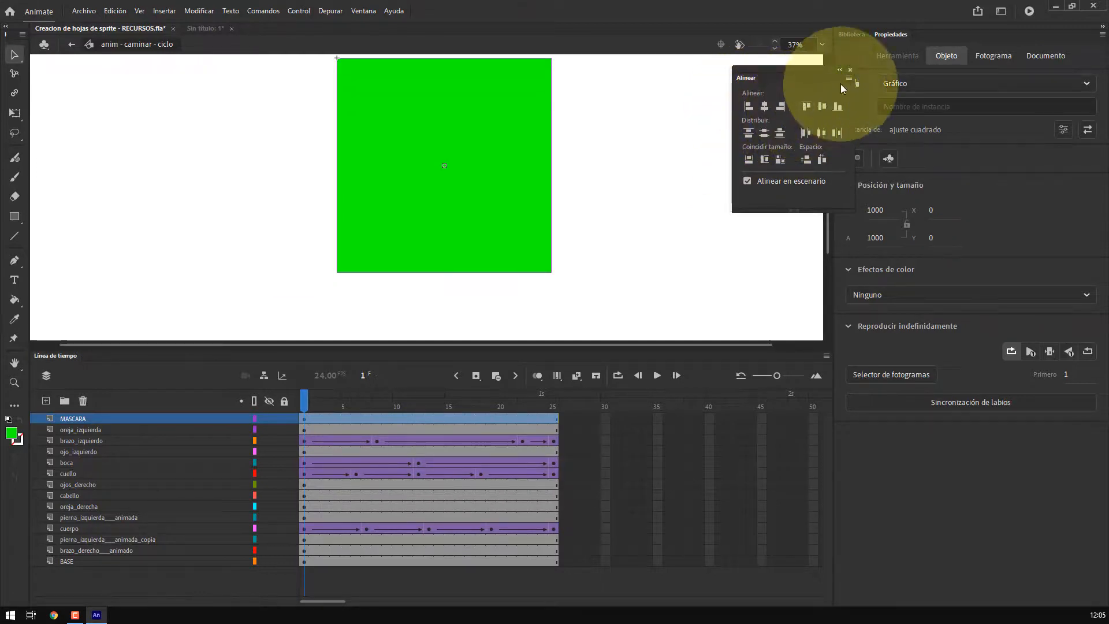
left_click(849, 70)
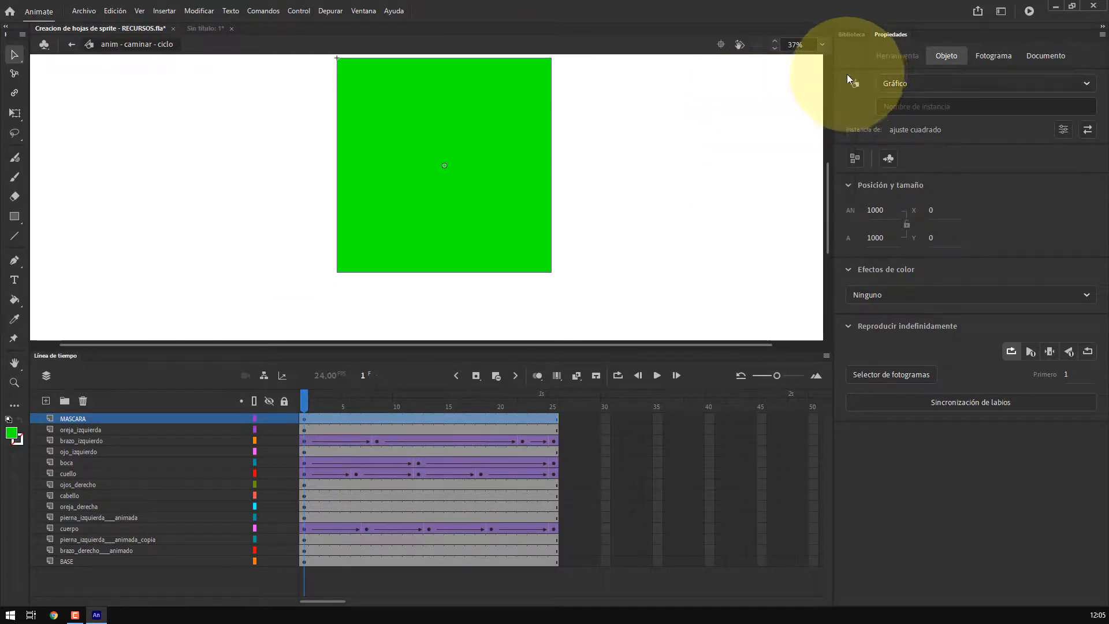
Make MASCARA a mask layer with all the character layers and BASE nested and locked beneath it
right_click(105, 418)
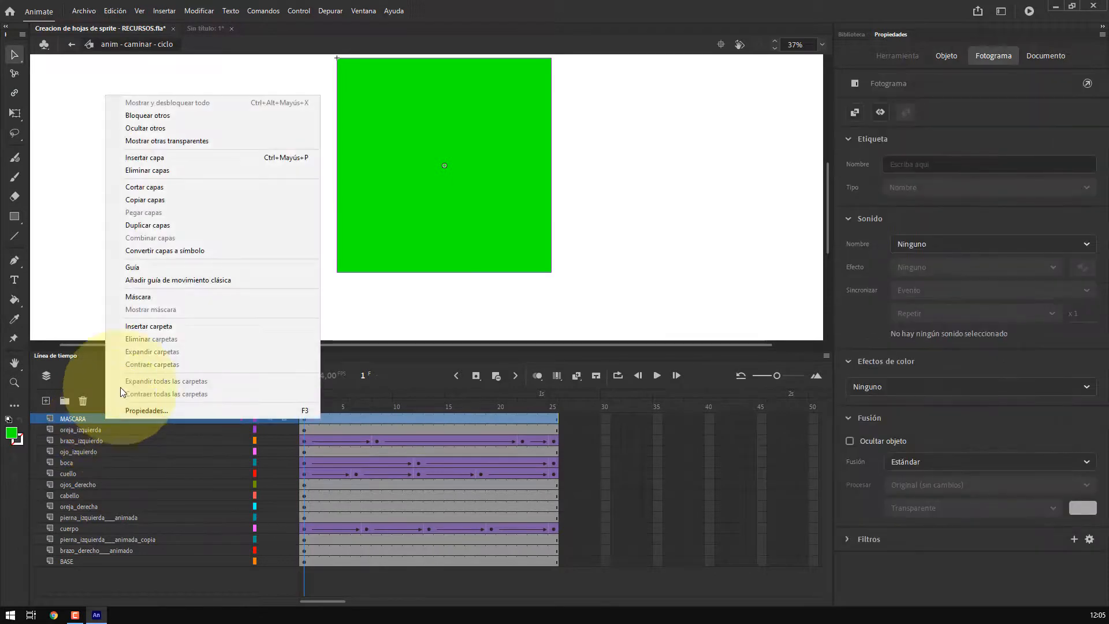
left_click(136, 297)
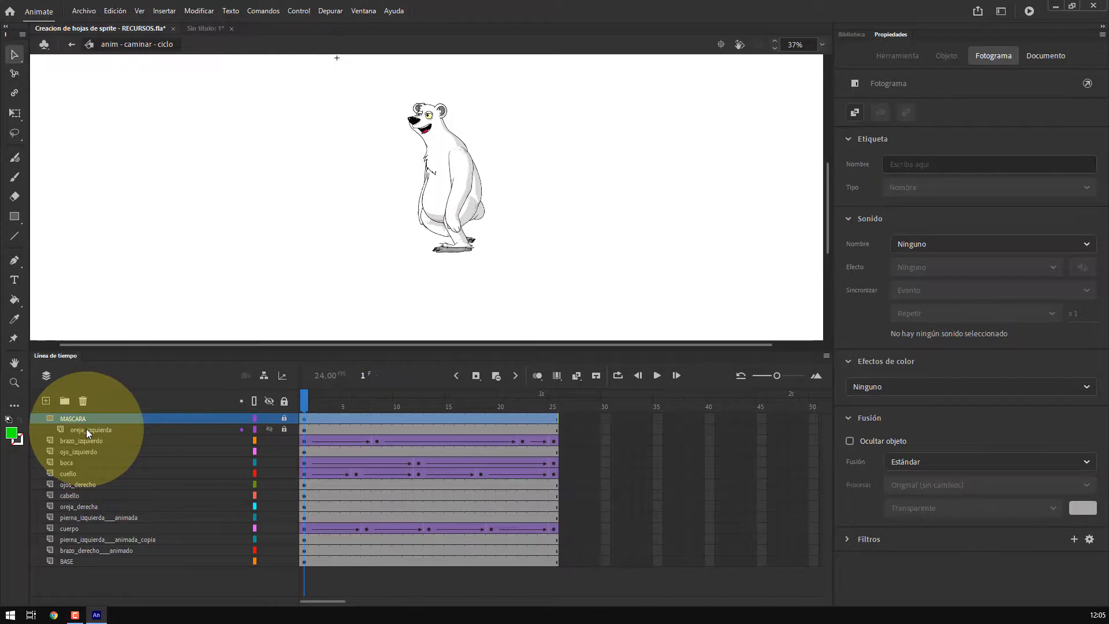
left_click_drag(83, 428, 48, 435)
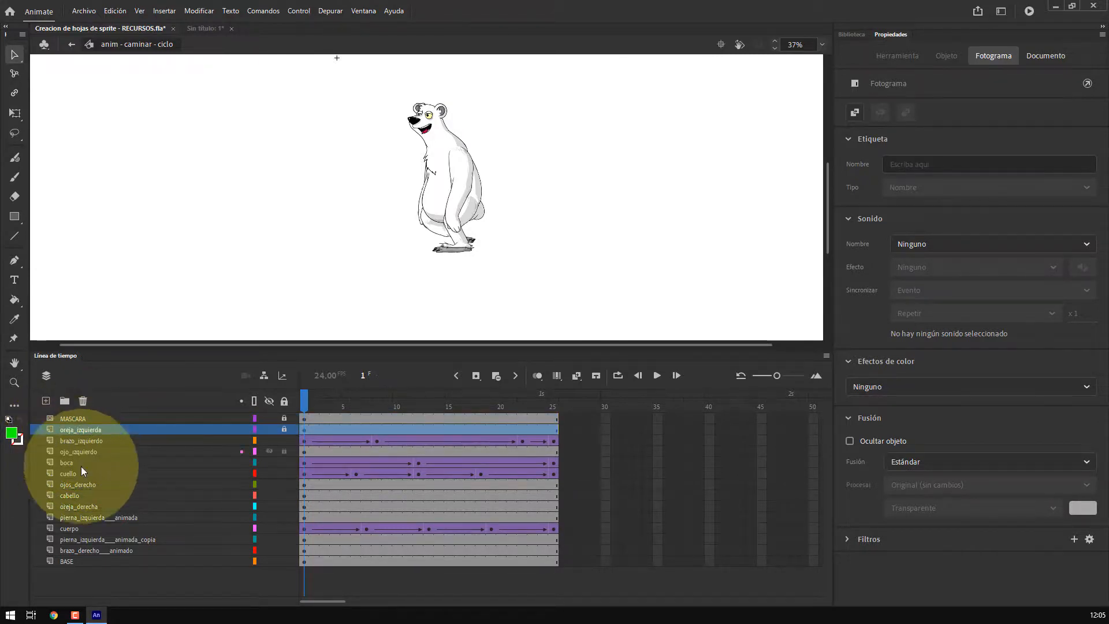
left_click(92, 557, "shift")
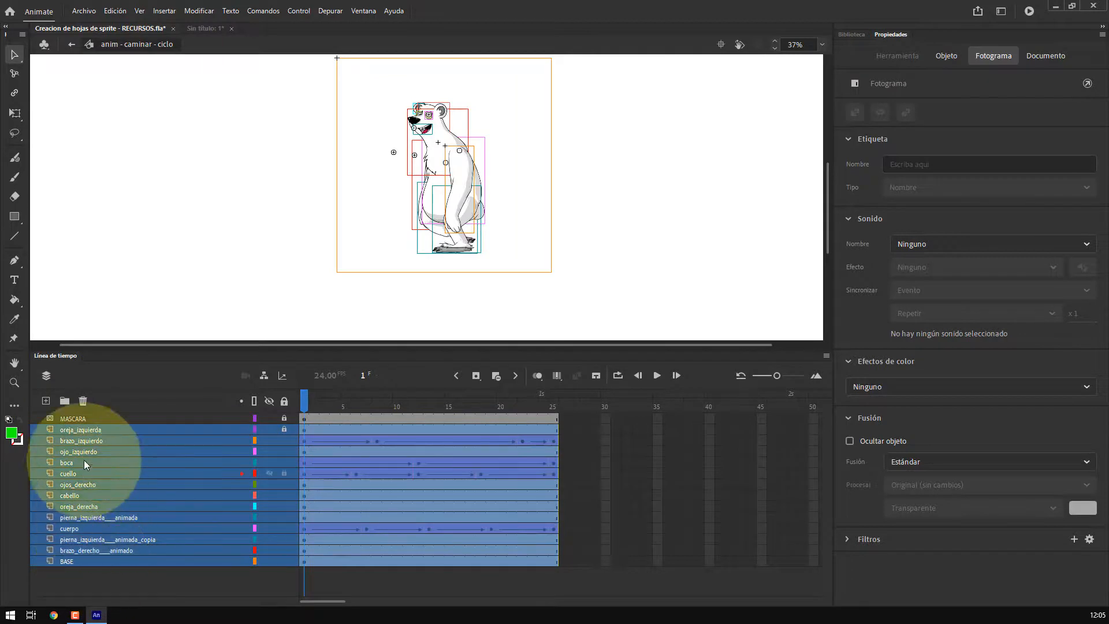
left_click_drag(82, 441, 81, 422)
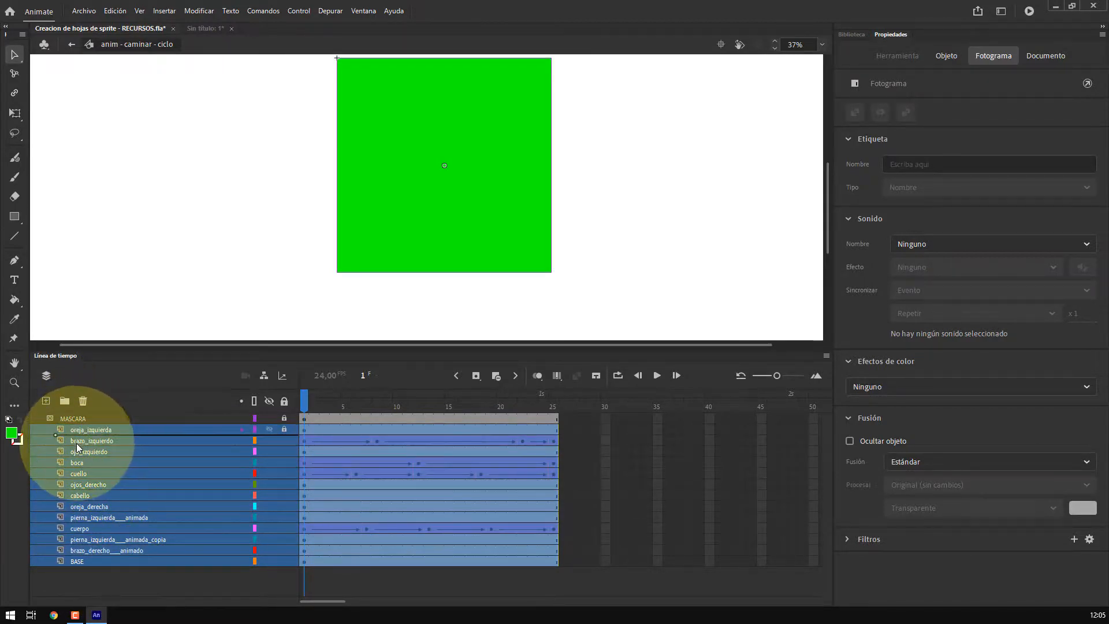
left_click_drag(35, 427, 37, 591)
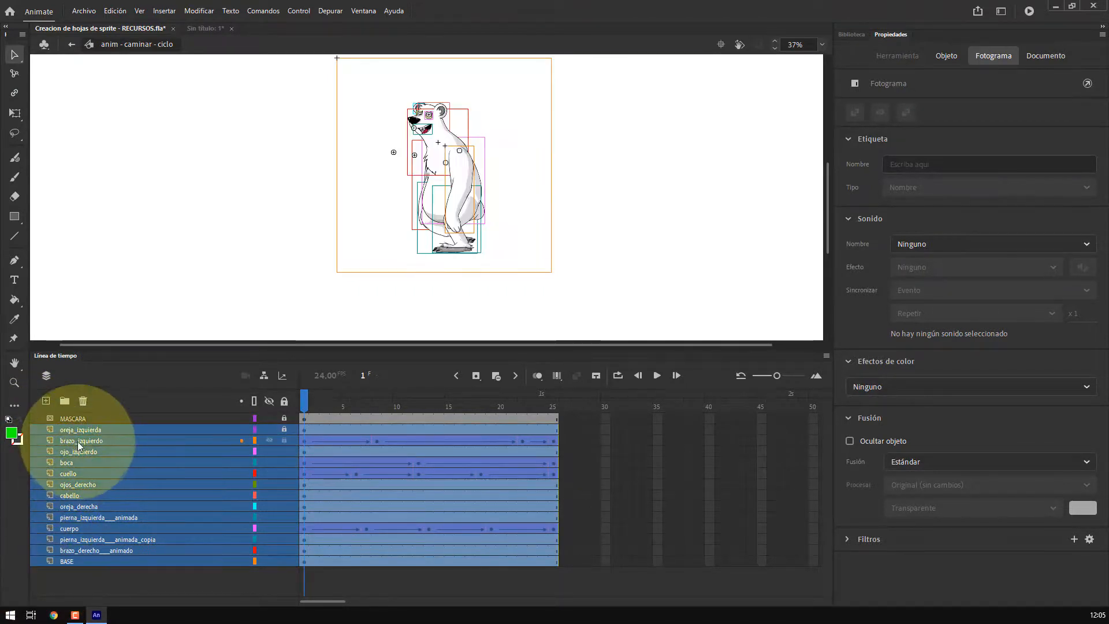
left_click_drag(78, 442, 75, 420)
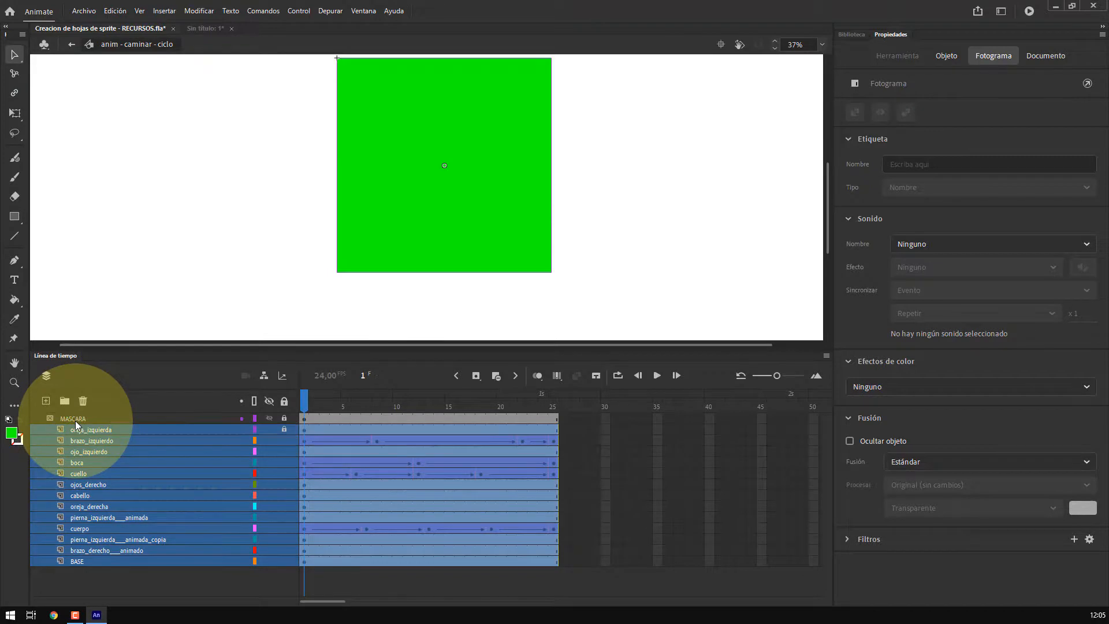
left_click(283, 401)
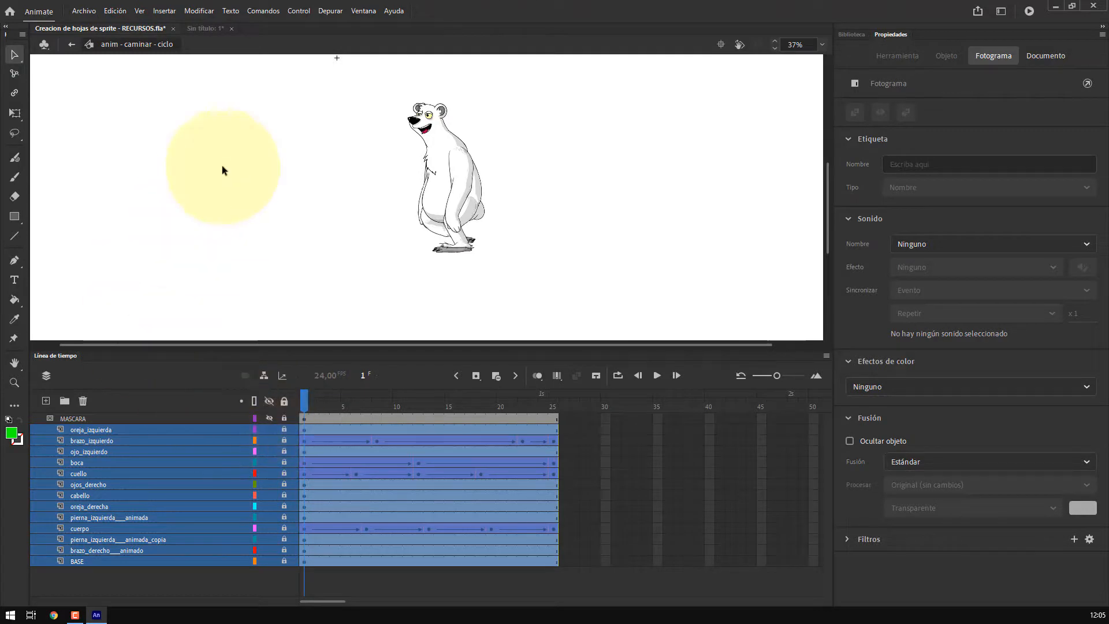
Return to Escena 1 and open Generate Sprite Sheet for the anim - caminar - ciclo symbol from the library
mouse_move(306, 397)
left_mouse_down()
mouse_move(545, 396)
mouse_move(292, 398)
left_mouse_up()
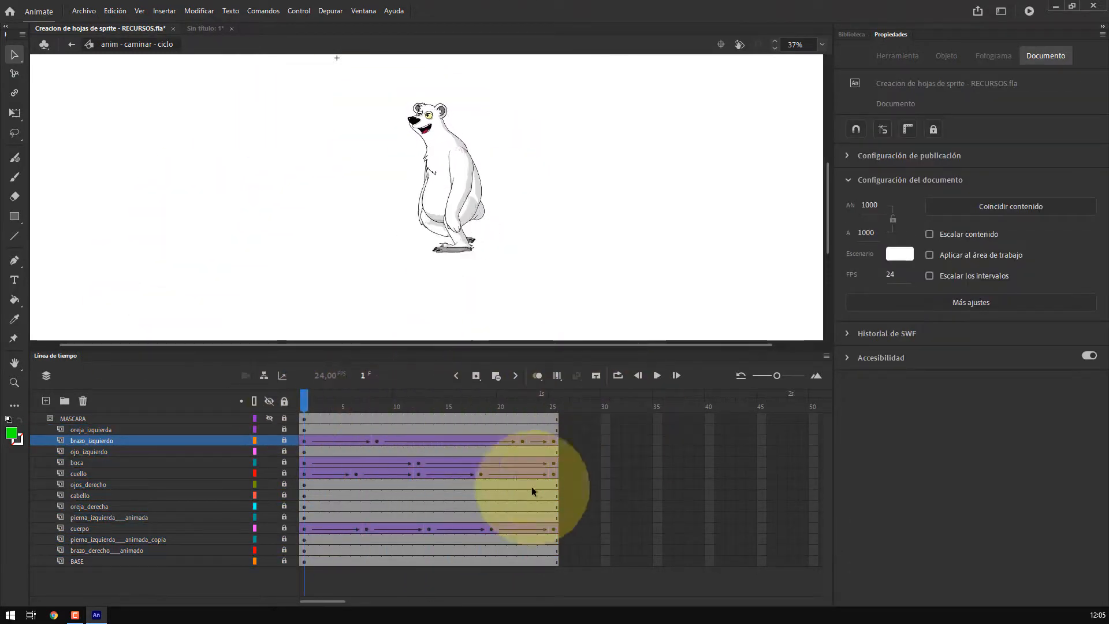
left_click(71, 44)
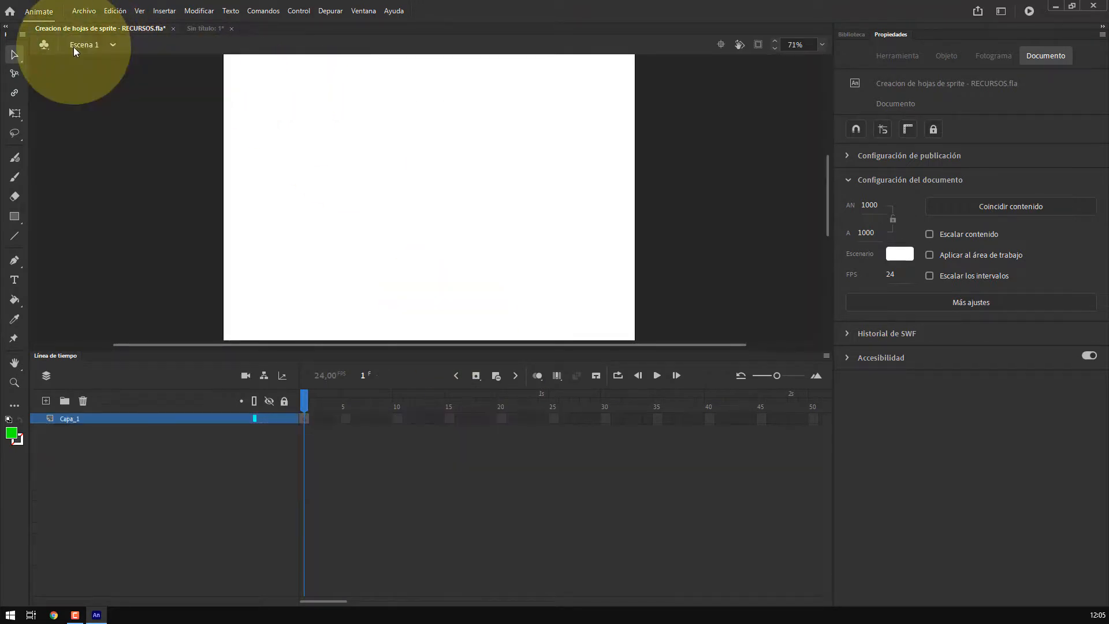
left_click(856, 34)
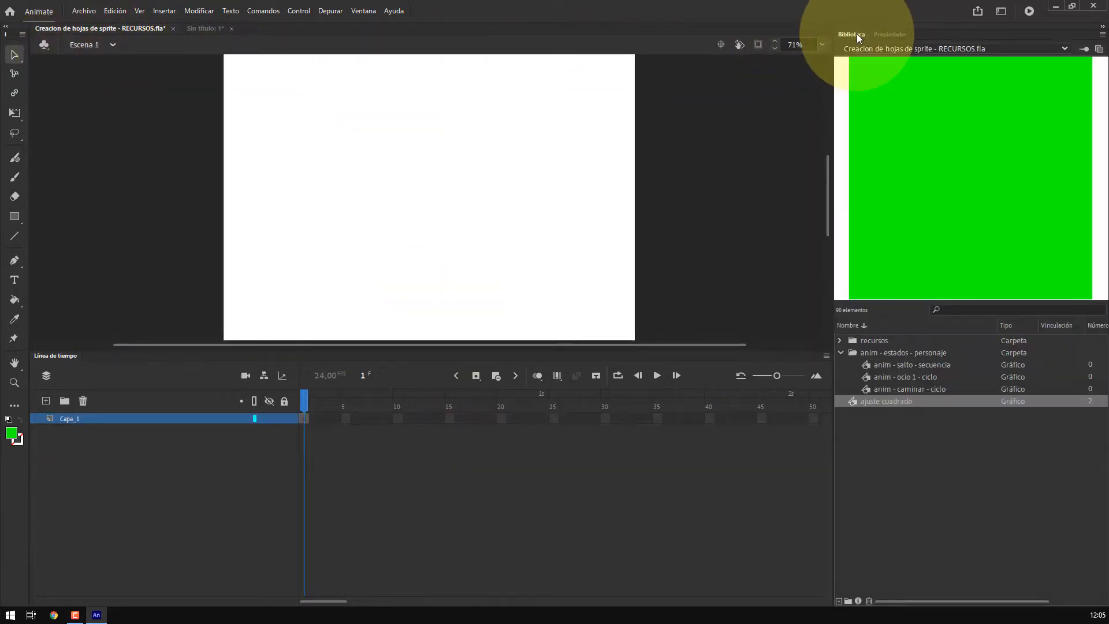
left_click(877, 390)
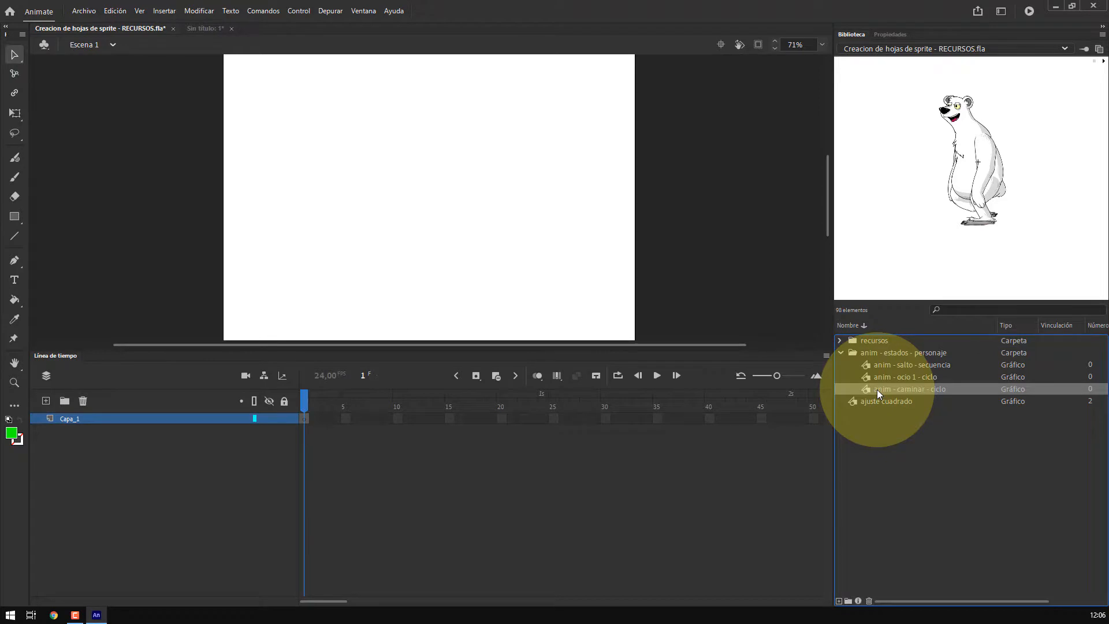
right_click(877, 389)
left_click(909, 369)
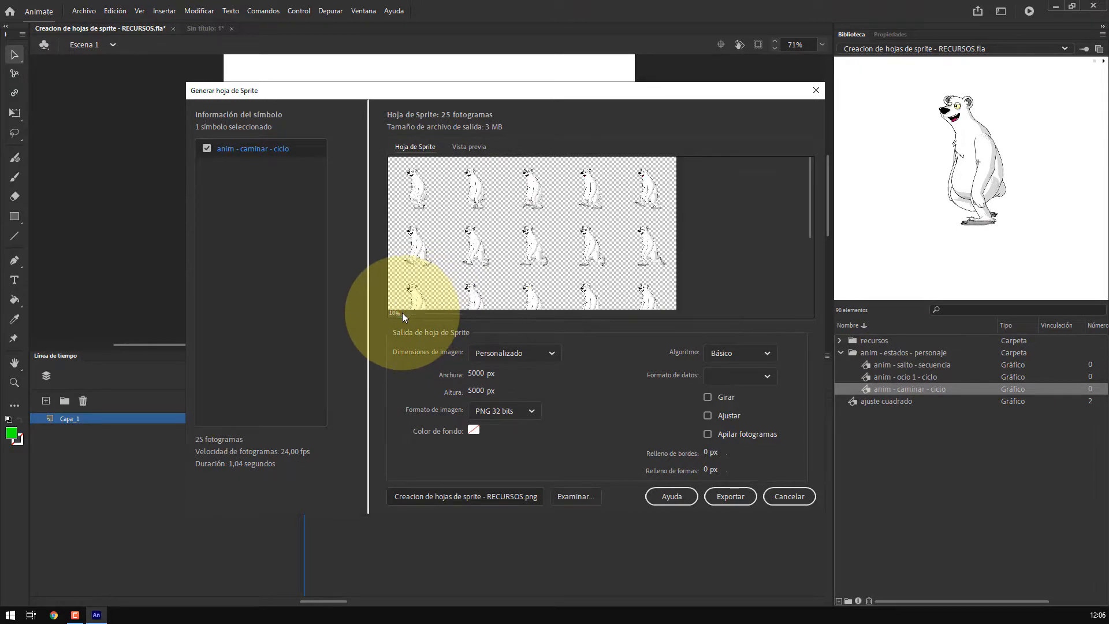
Preview the animation at 25% zoom and review the sprite sheet layout
left_click(470, 145)
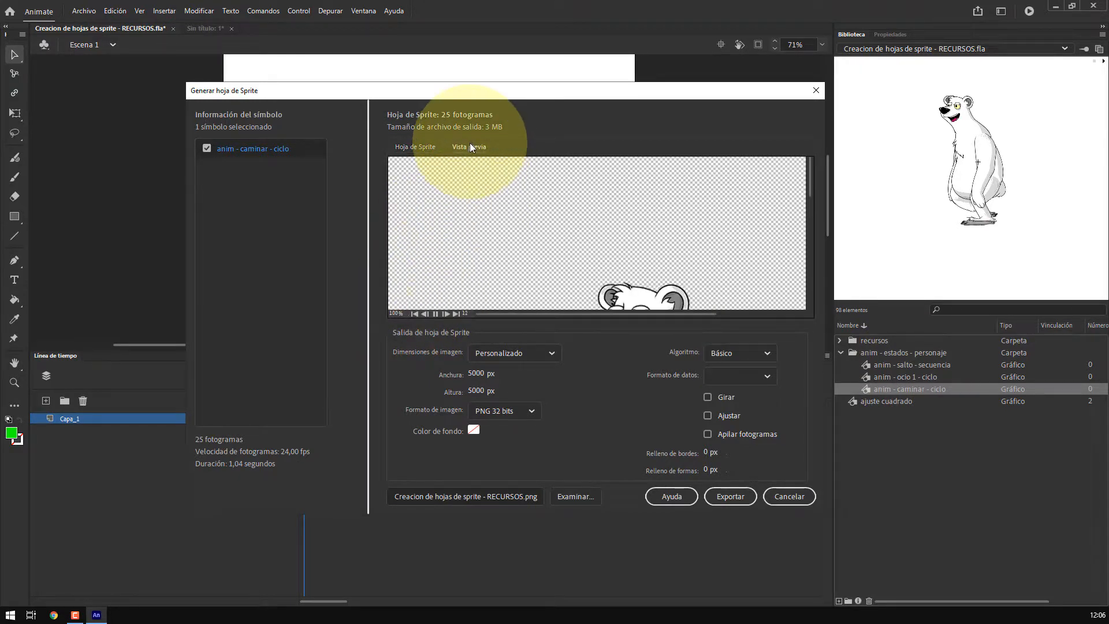
left_click(395, 312)
type("2")
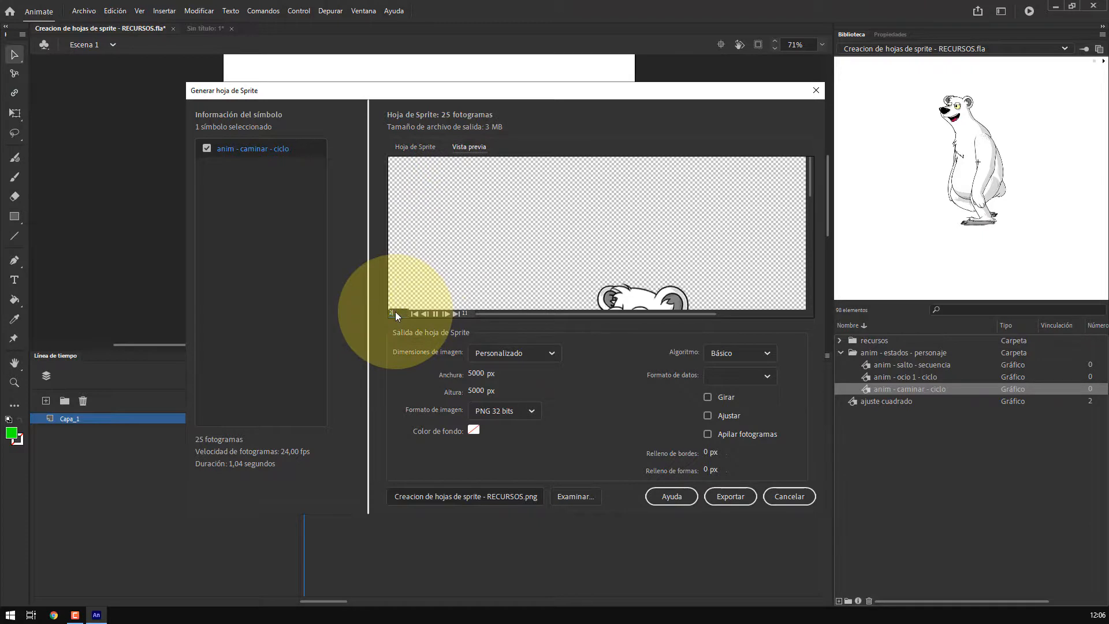
type("5")
key("Return")
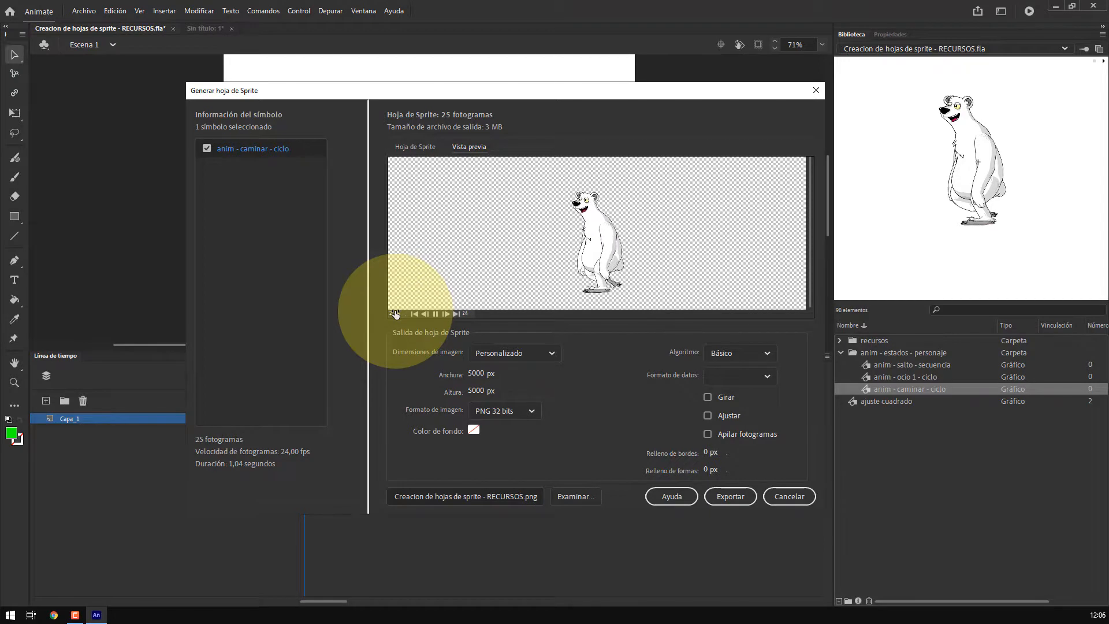
left_click(414, 147)
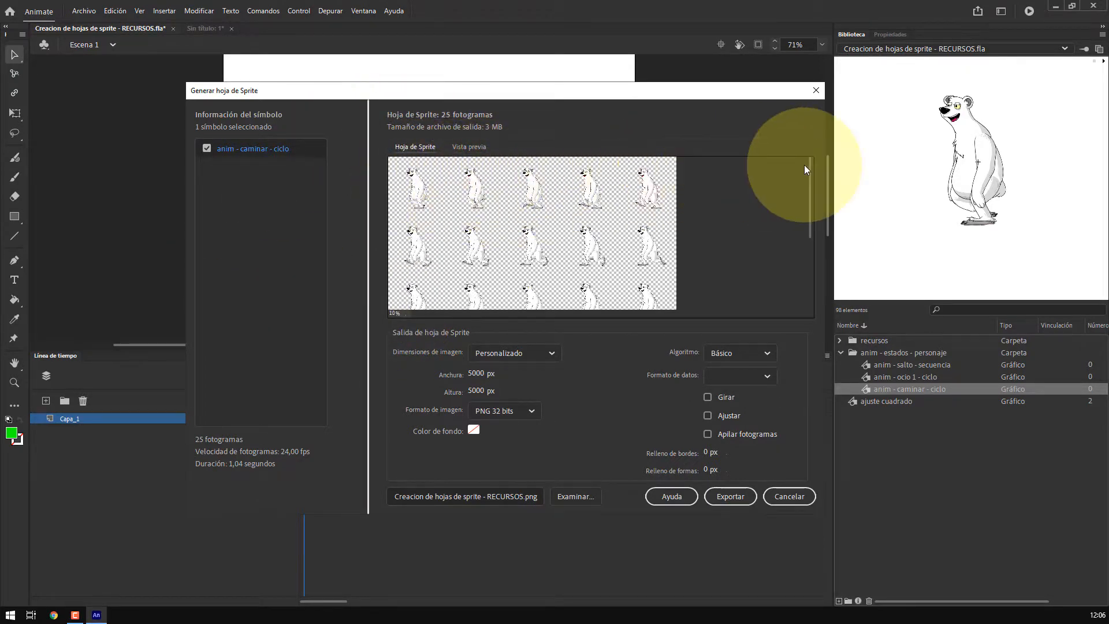
left_click_drag(812, 166, 813, 254)
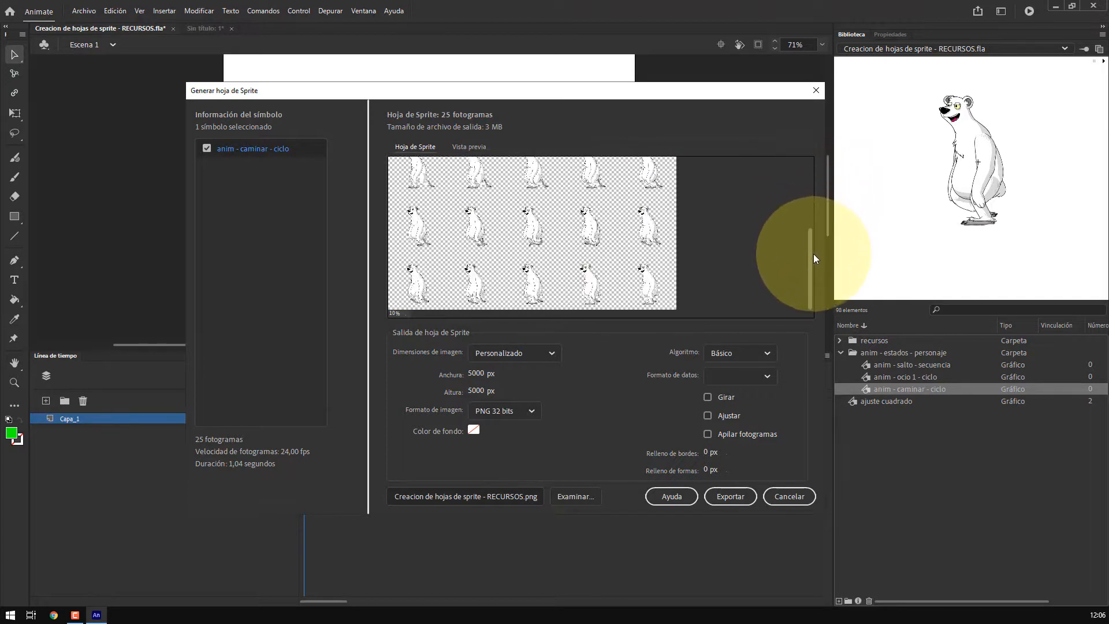
Export the sprite sheet as sprite 004 into the exportacion folder
left_click(580, 496)
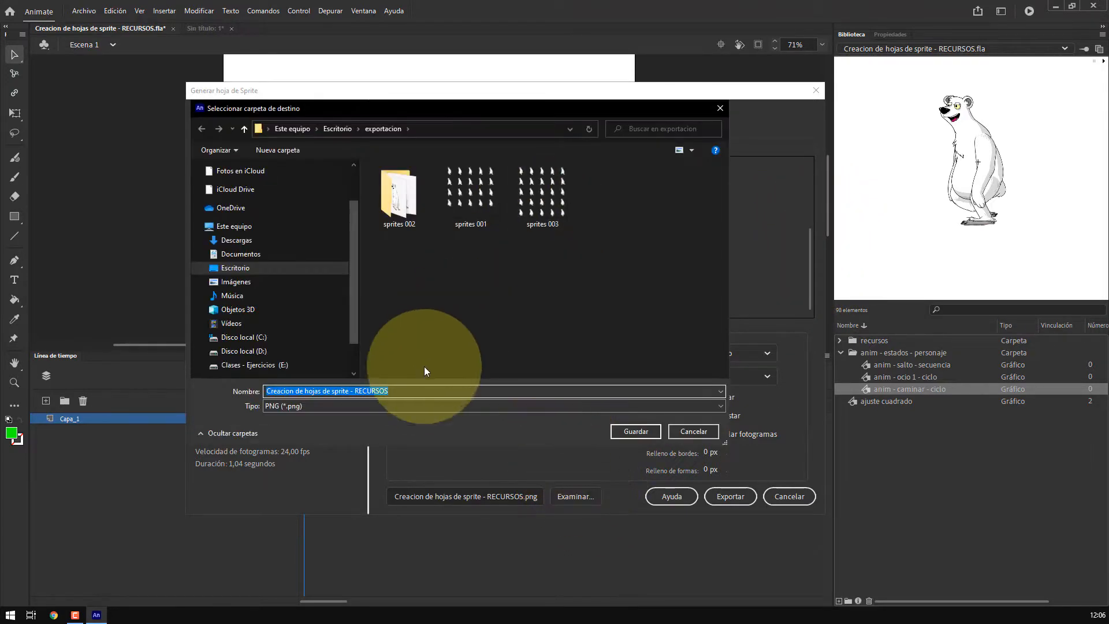
type("sprite ")
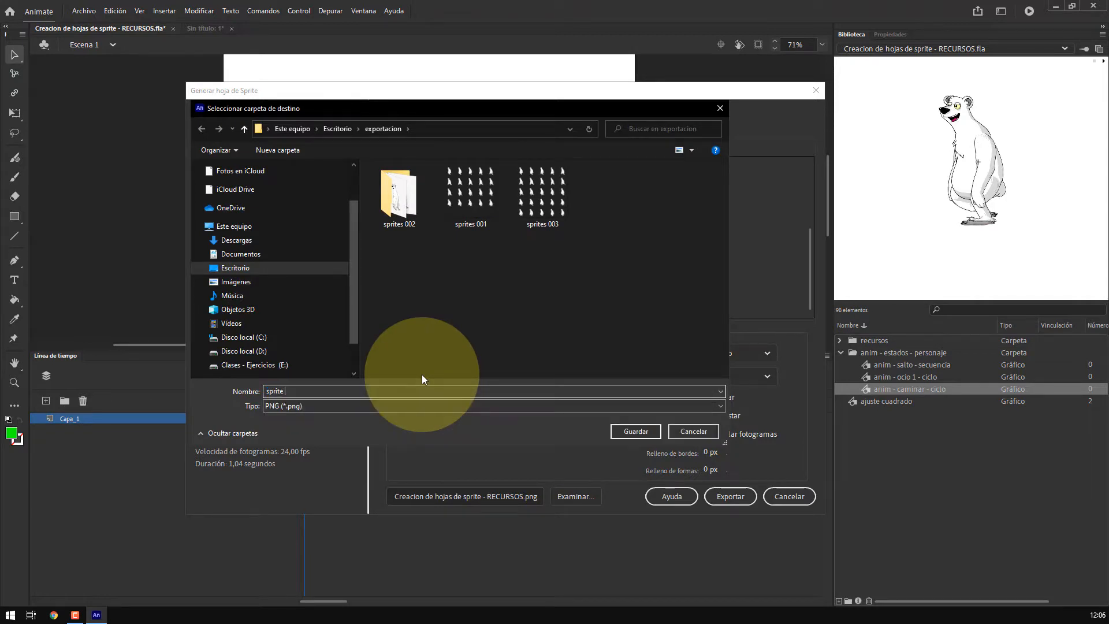
type("004")
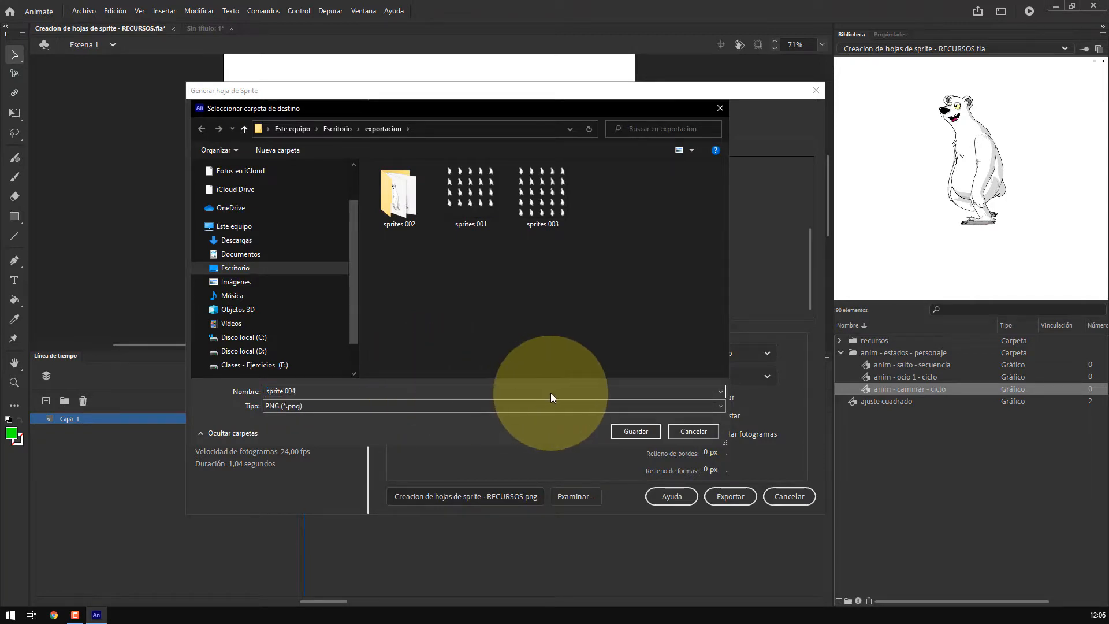
left_click(635, 431)
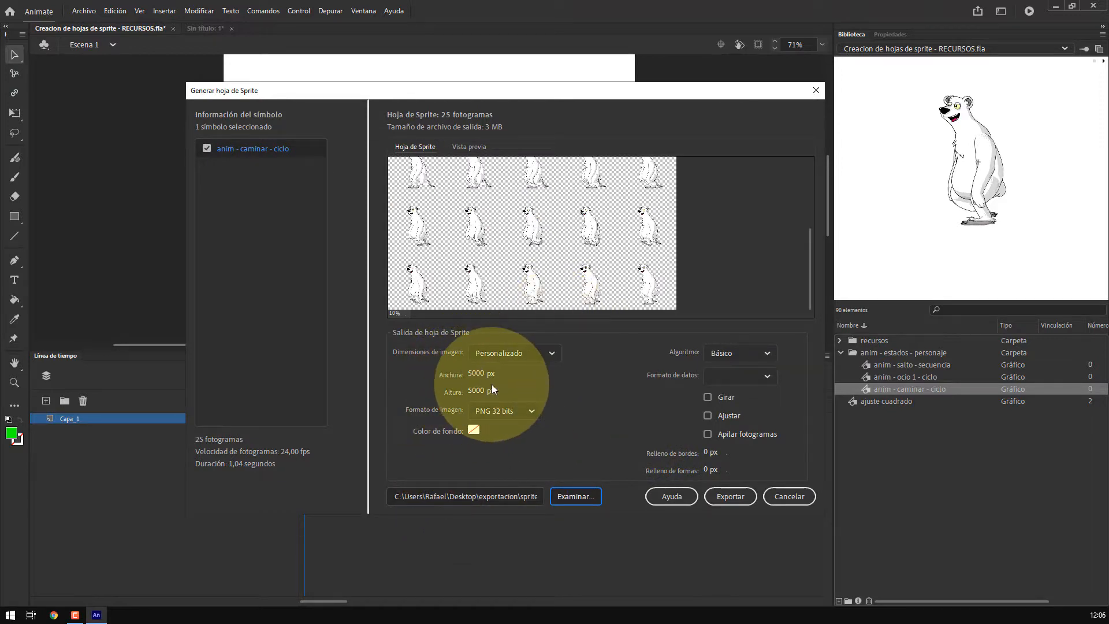
left_click(729, 496)
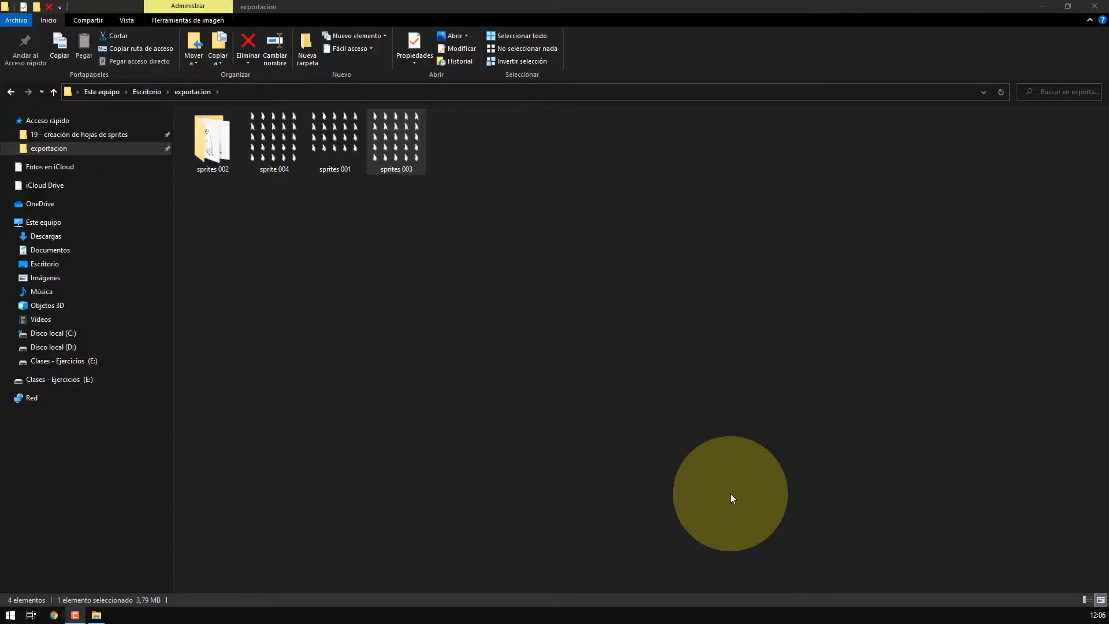
Inspect the exported sprite sheet images in the exportacion folder
left_click(329, 143)
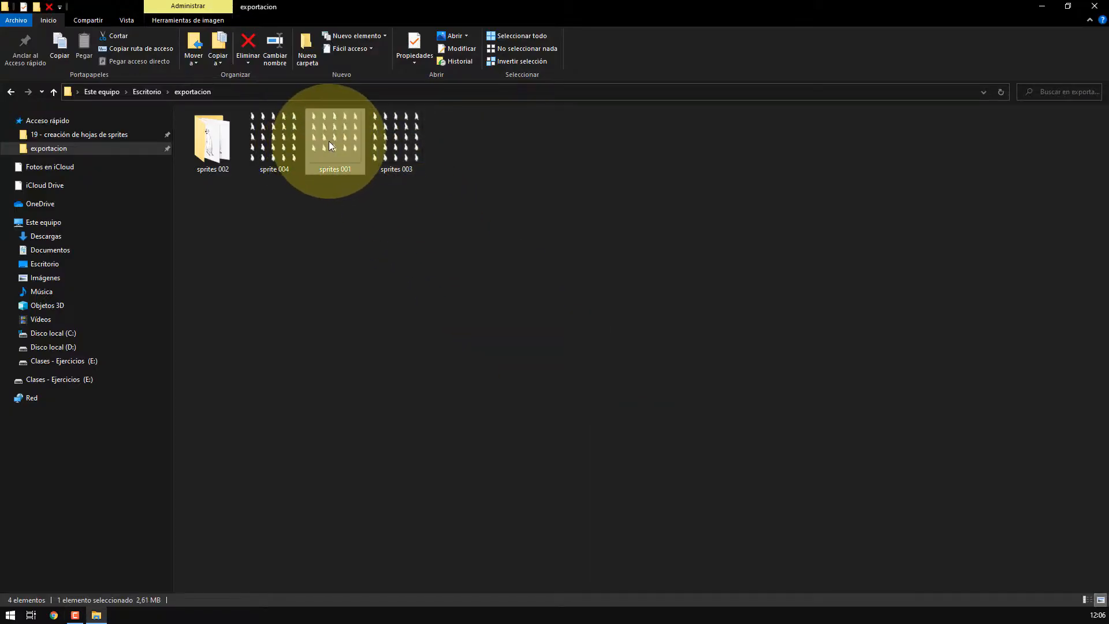
key("space")
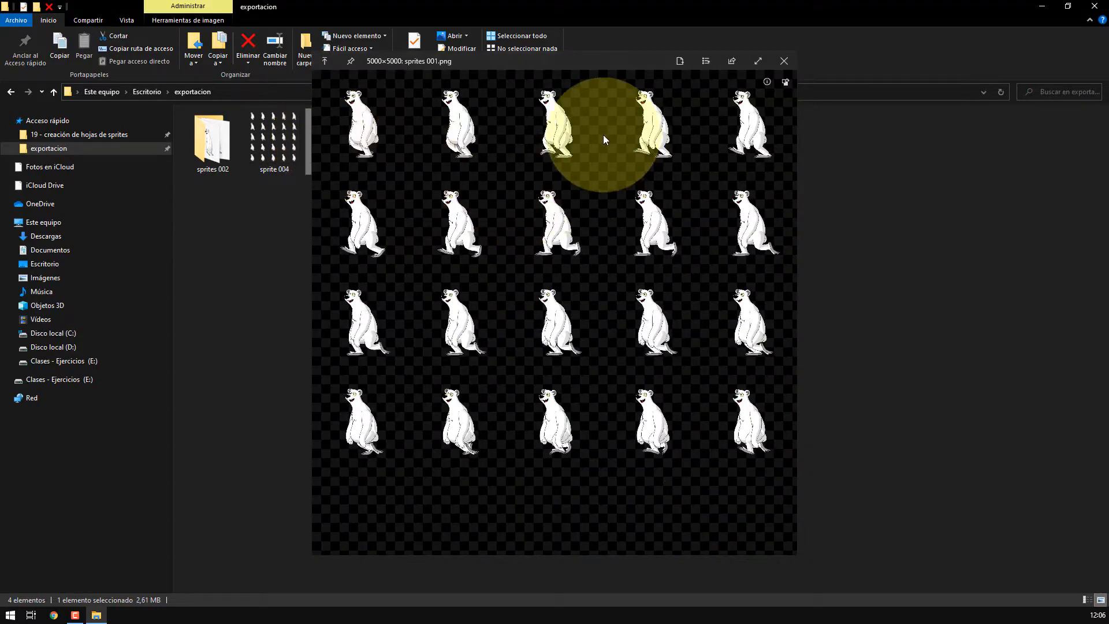
left_click(784, 61)
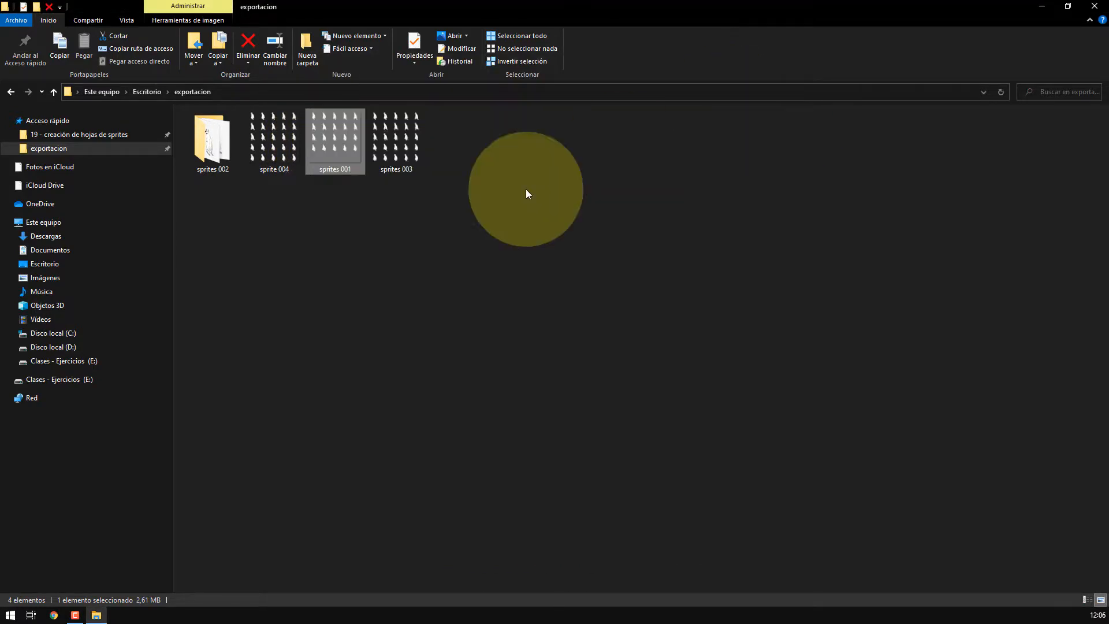
left_click(276, 156)
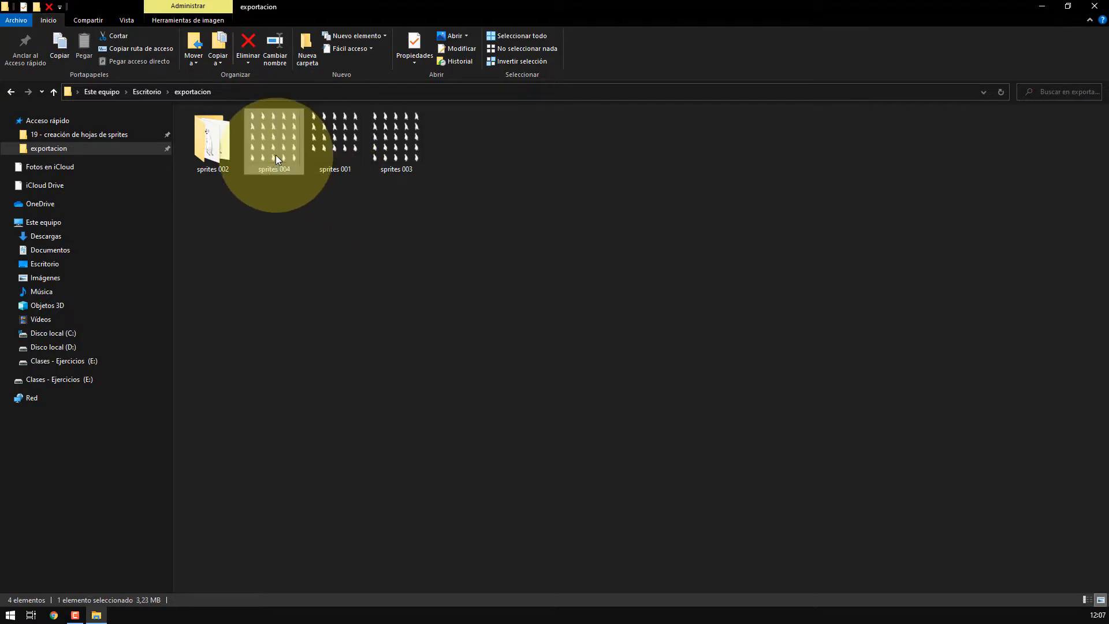
left_click(385, 242)
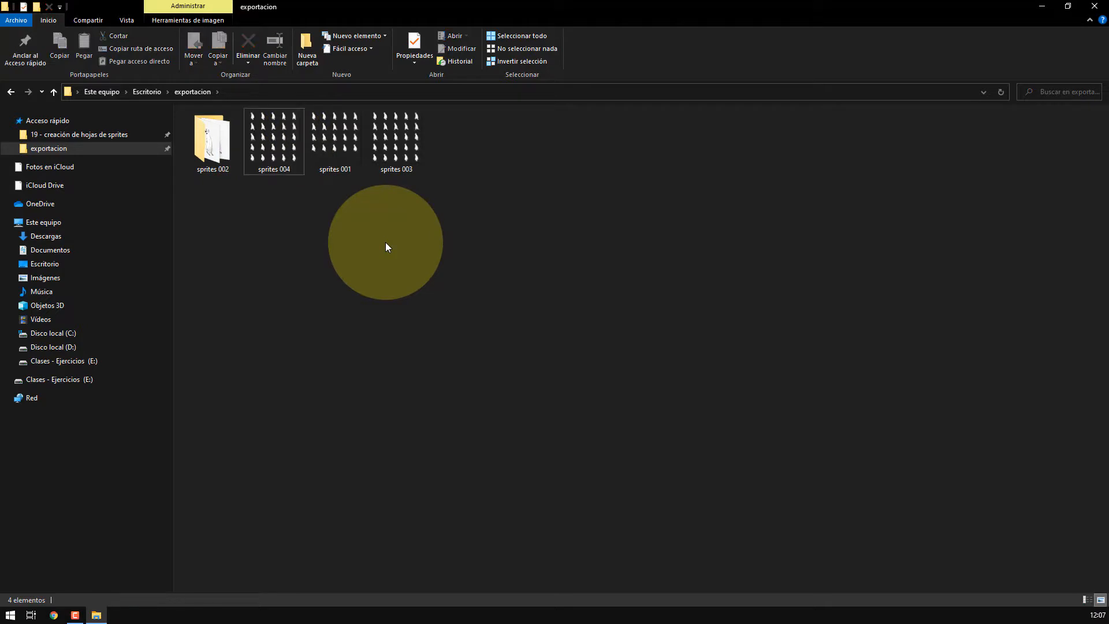
Preview the sprites 001, 003 and 004 sprite sheet images one after another in the exportacion folder
left_click(277, 141)
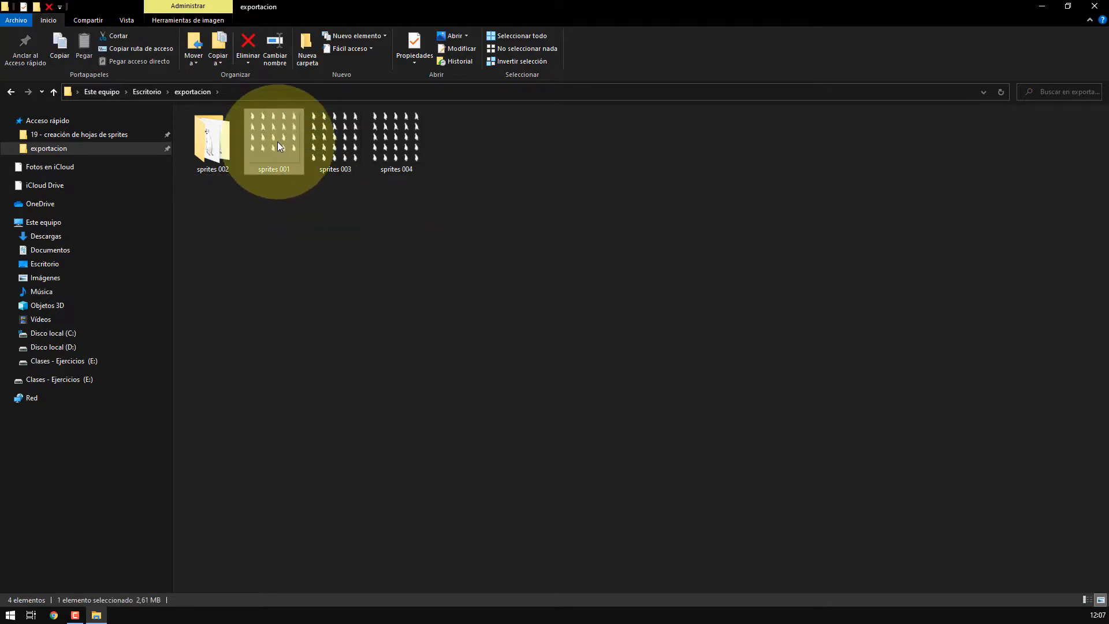
key("space")
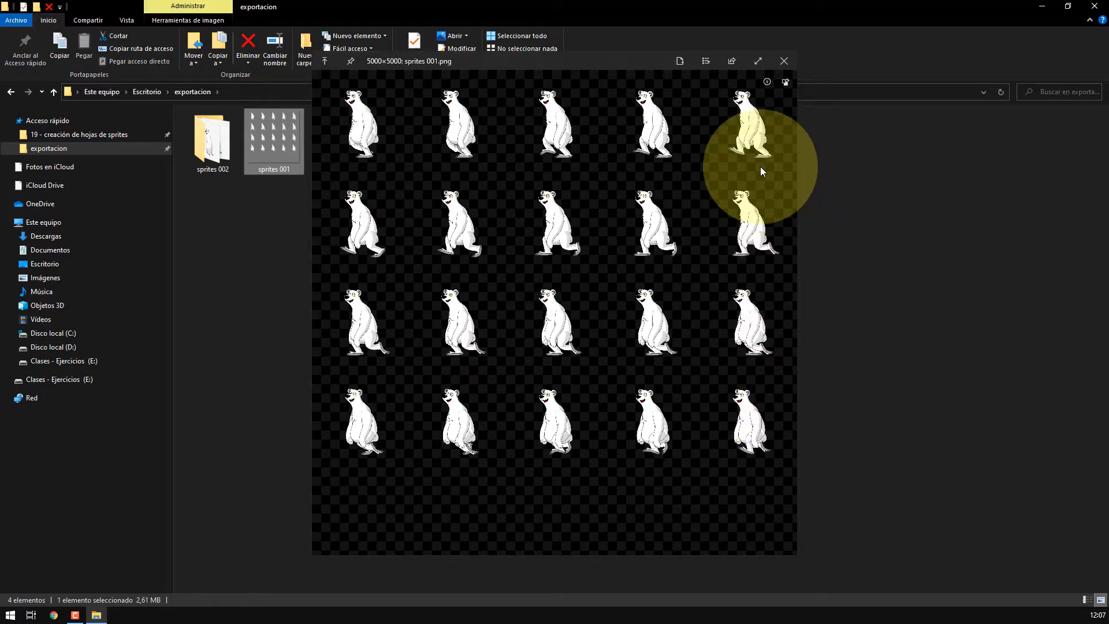
left_click(783, 60)
left_click(343, 134)
key("space")
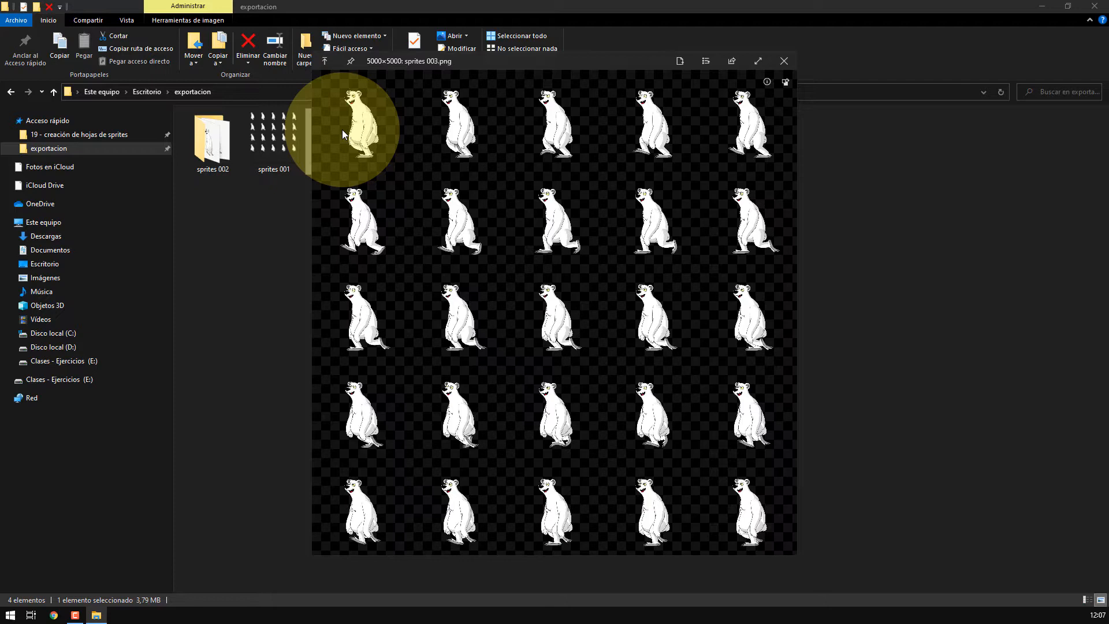
left_click(783, 60)
left_click(403, 123)
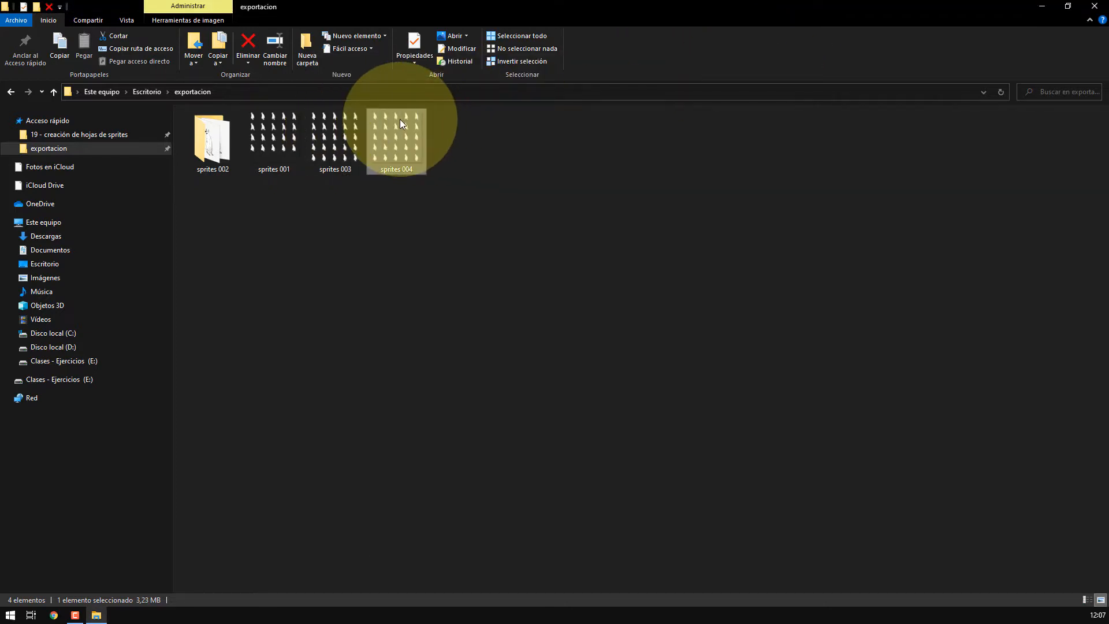
double_click(401, 122)
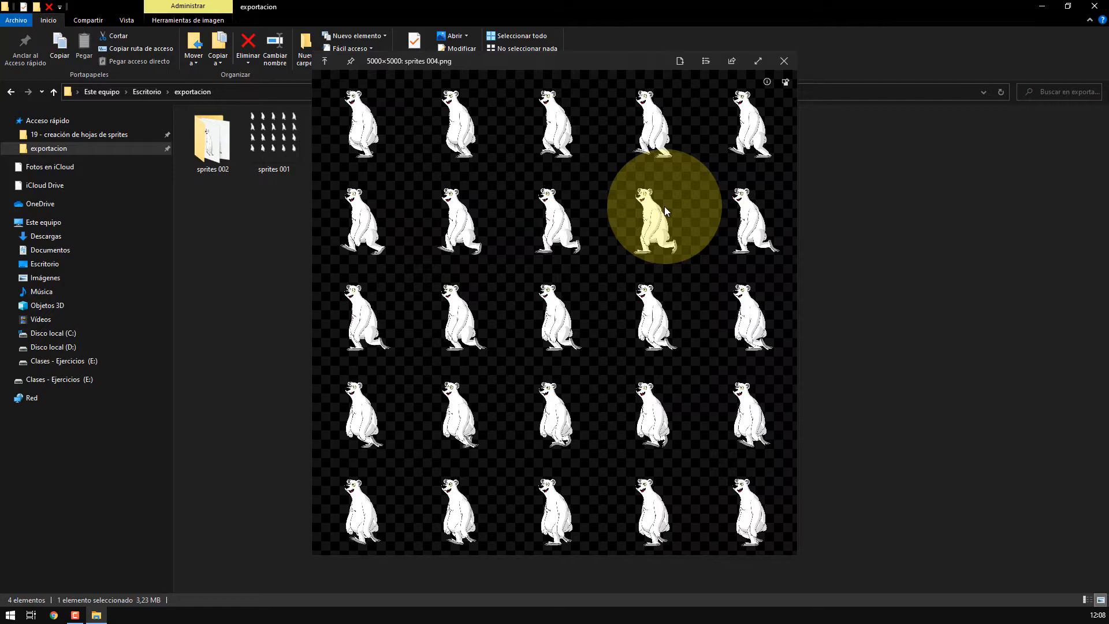
left_click(784, 61)
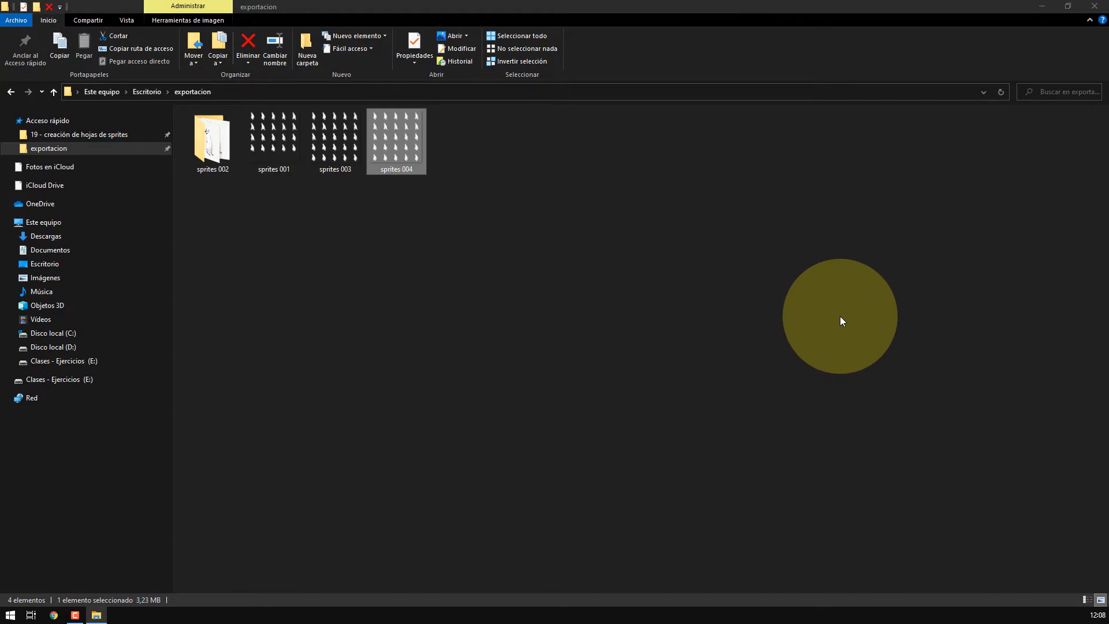
Open the sprites 002 folder to examine its numbered PNG frame sequence, returning to exportacion afterwards
double_click(196, 141)
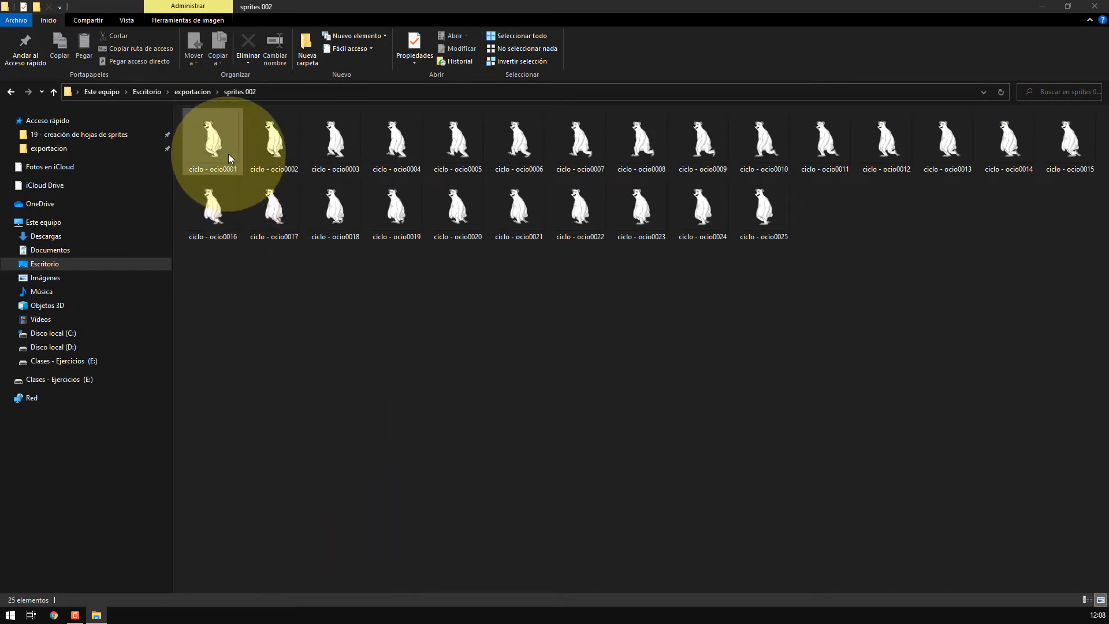
left_click(196, 93)
left_click(396, 141)
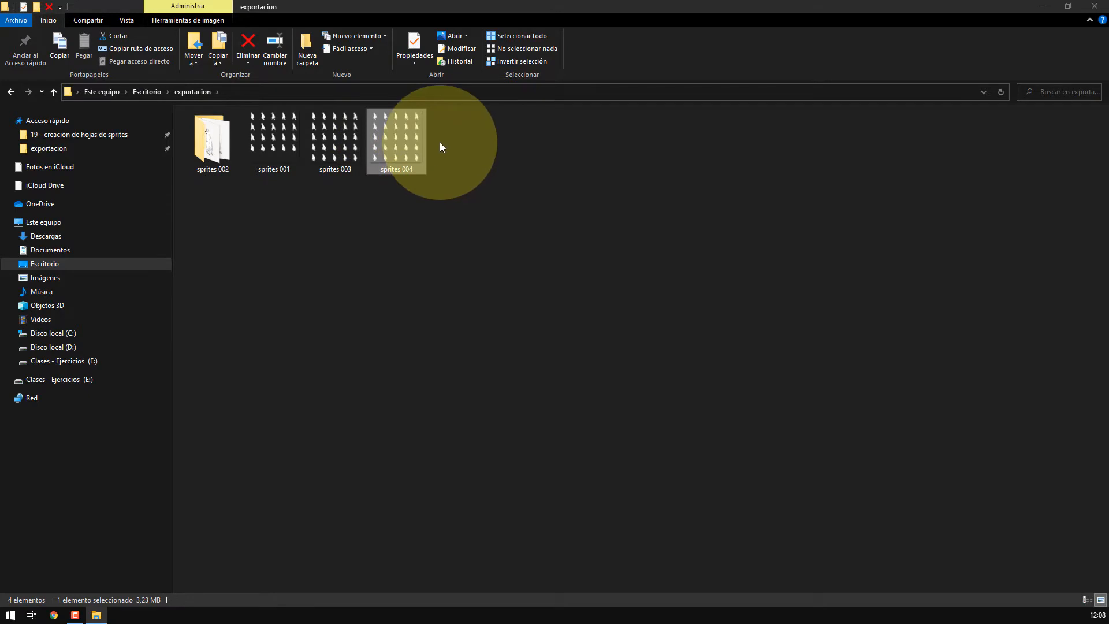
double_click(212, 139)
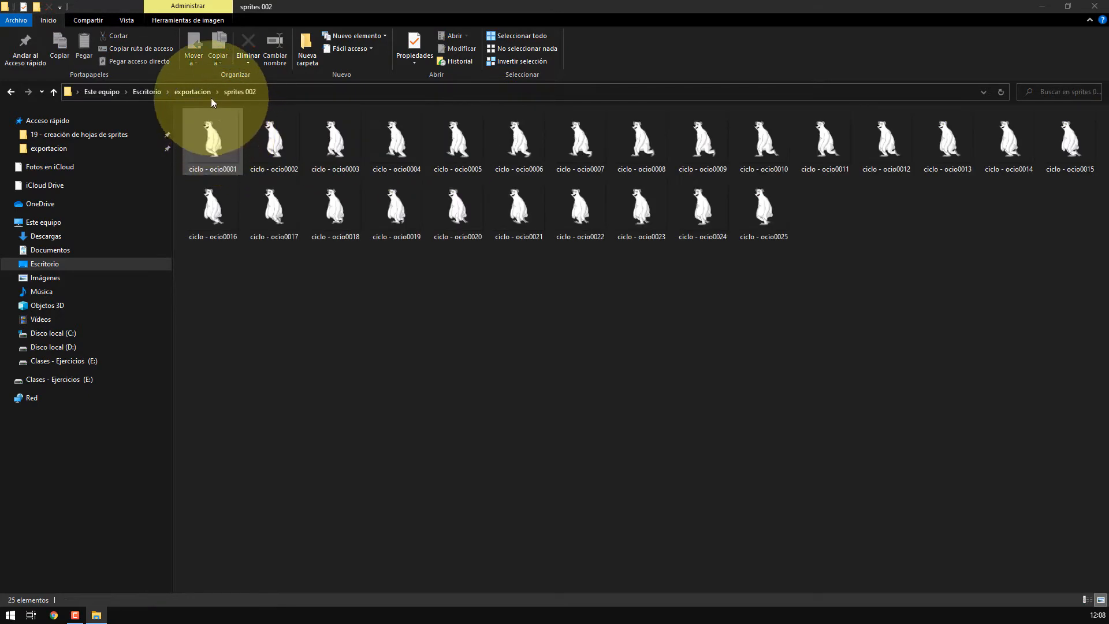
left_click(197, 92)
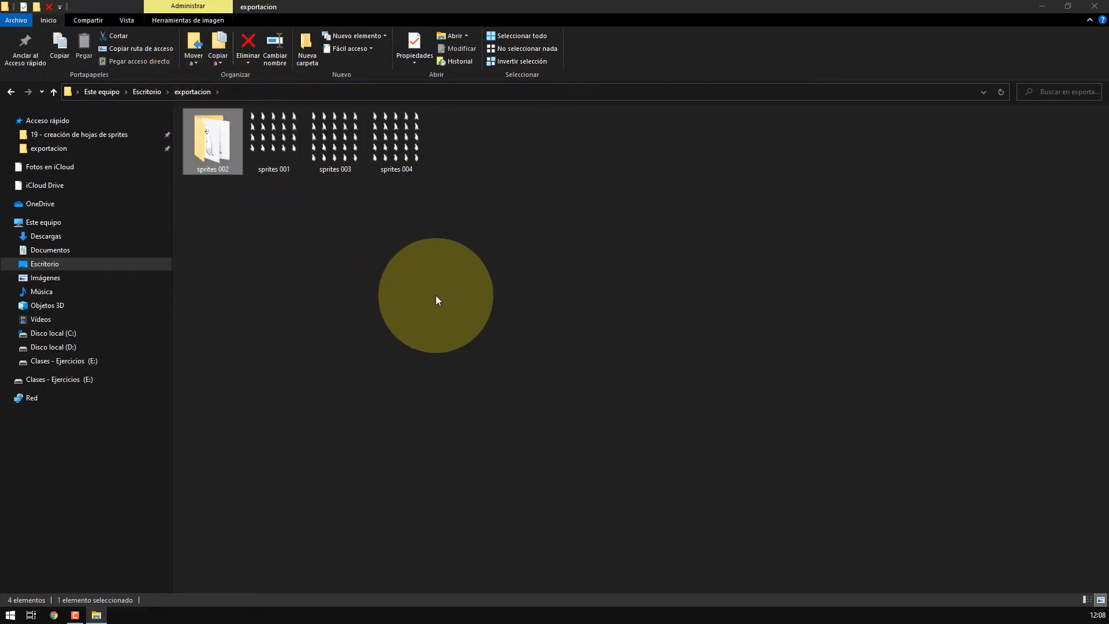